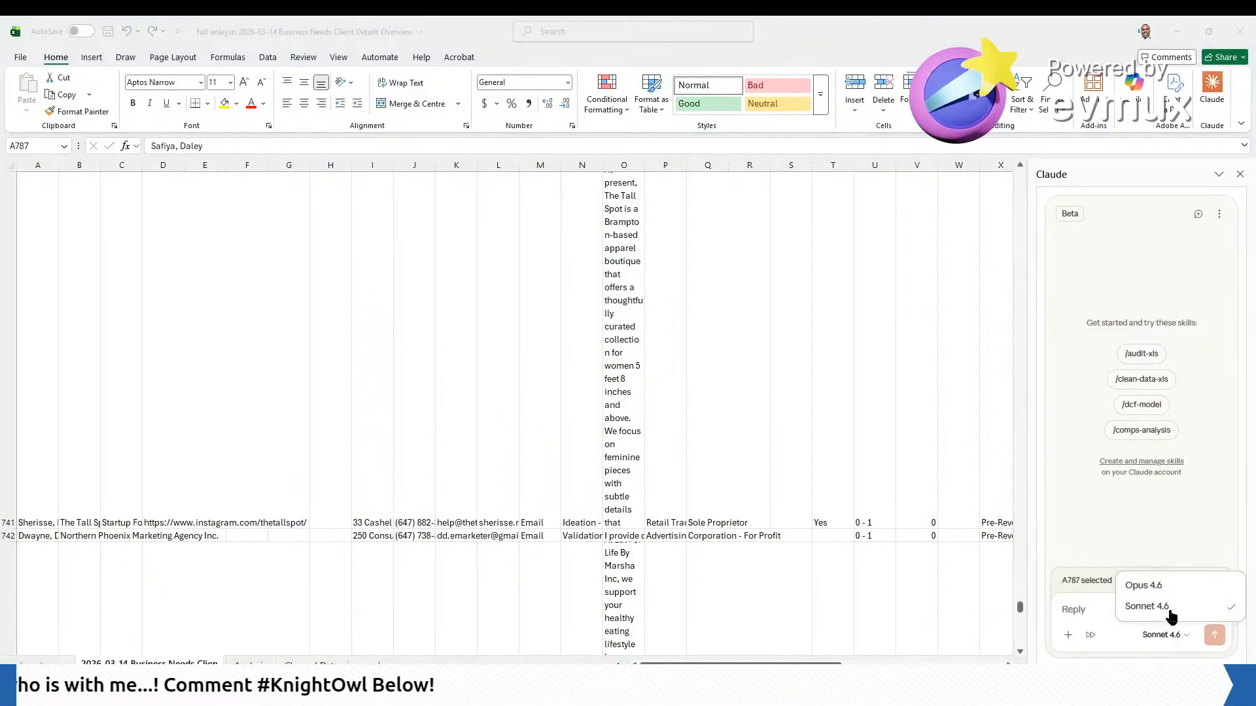
{"action": "left_click", "coordinate": [1113, 609]}
{"action": "left_click", "coordinate": [1171, 639]}
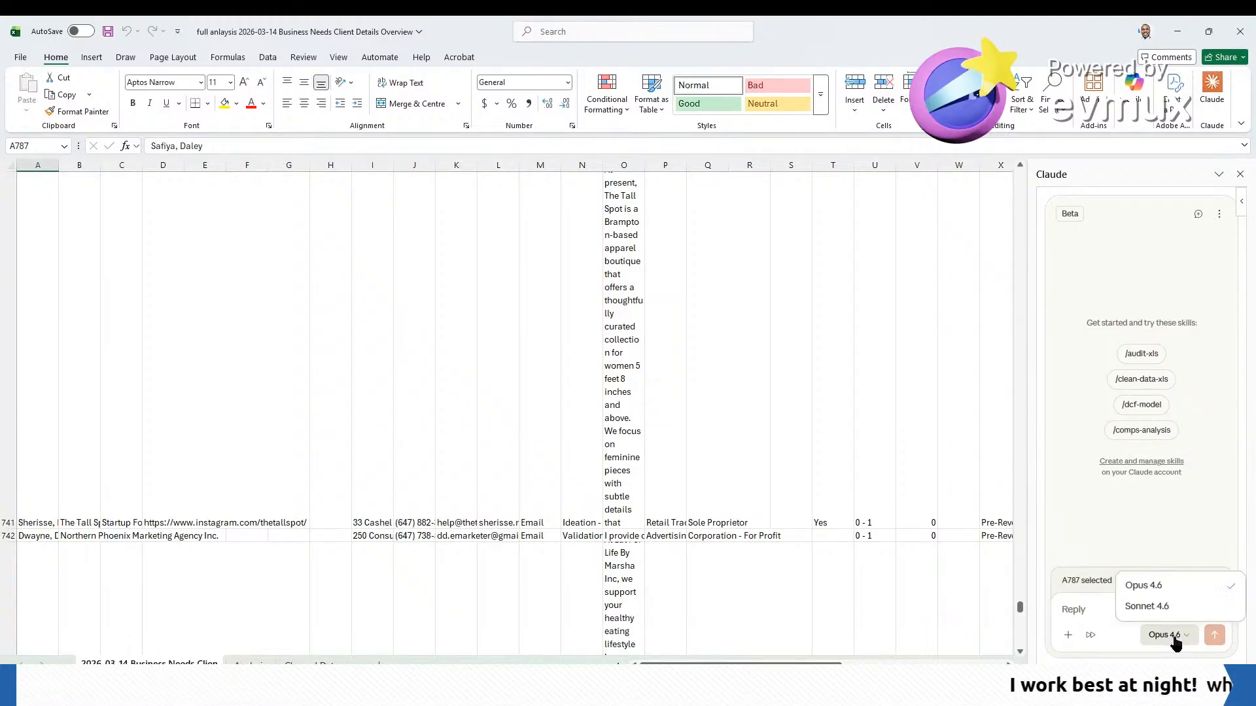
{"action": "left_click", "coordinate": [1181, 615]}
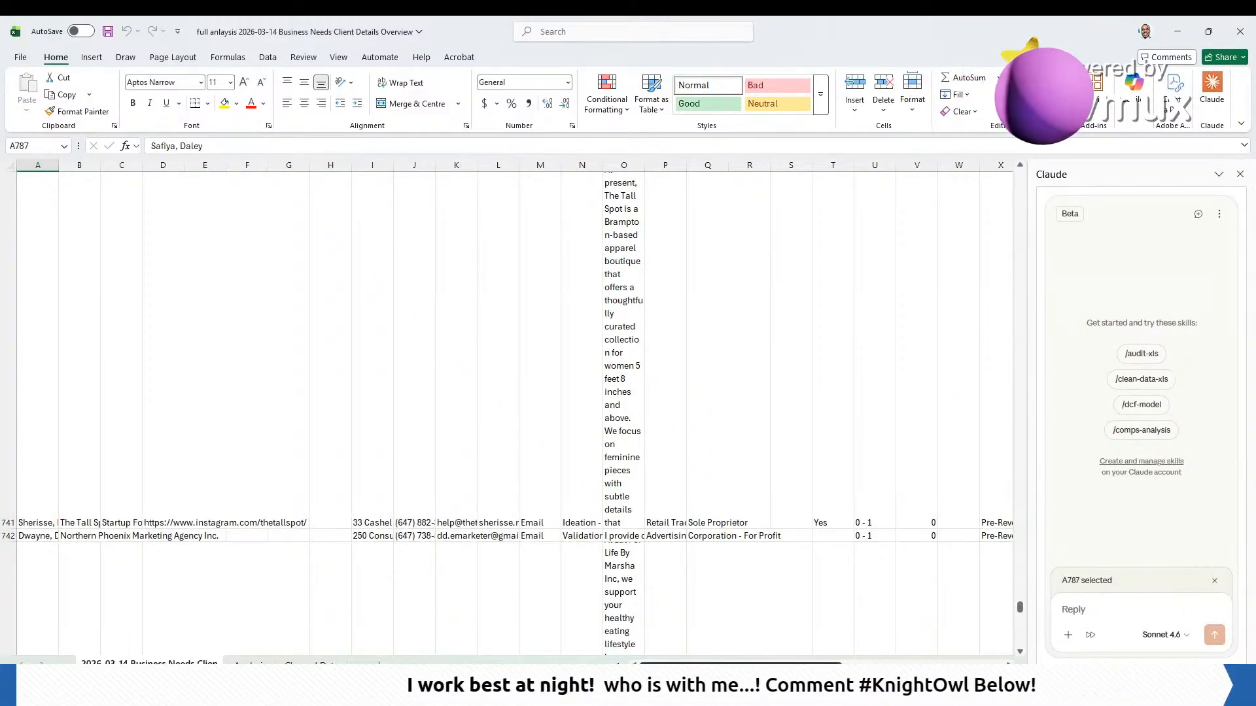
Widen column N of the raw client data sheet so the business stage answers are readable
{"action": "scroll", "coordinate": [190, 540], "scroll_direction": "up", "scroll_amount": 10}
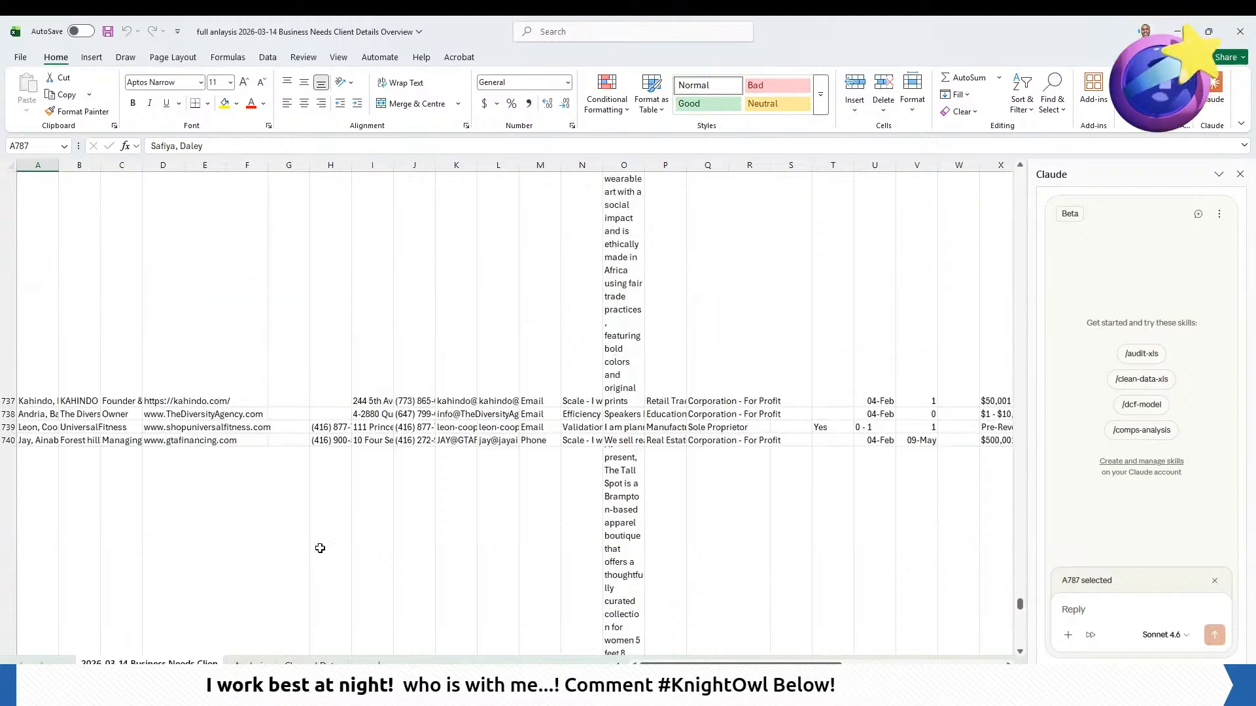
{"action": "scroll", "coordinate": [332, 545], "scroll_direction": "up", "scroll_amount": 7}
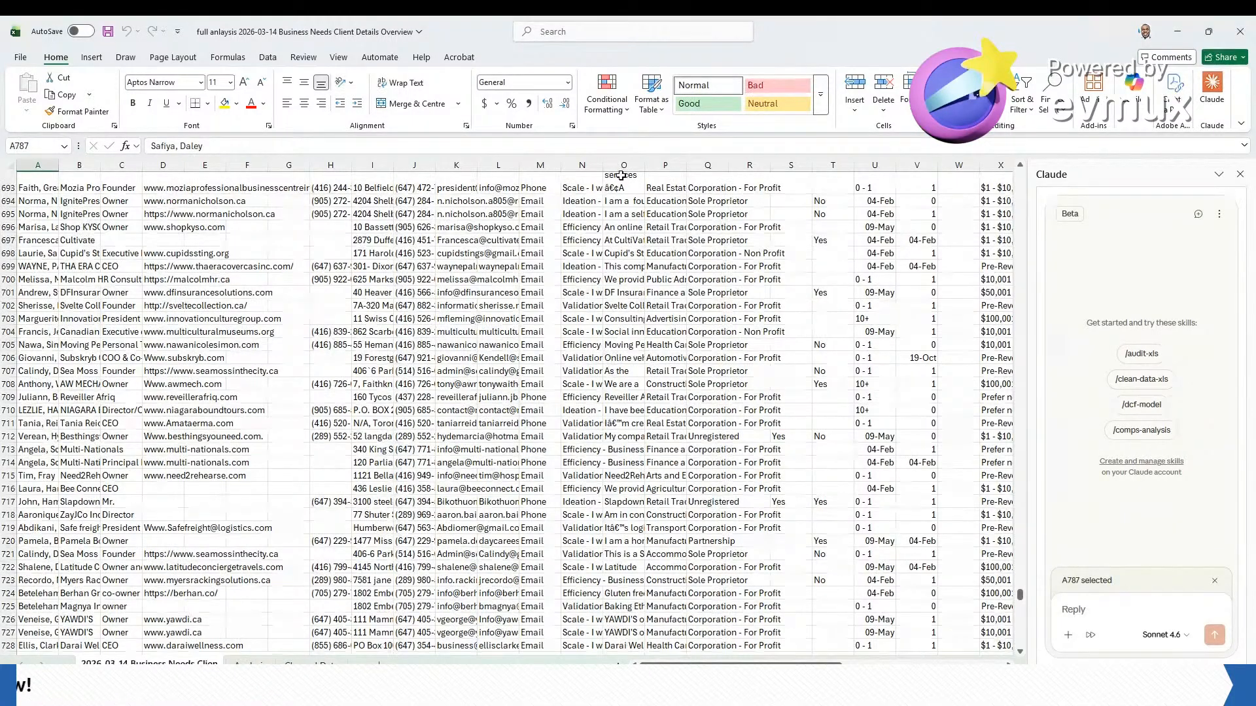
{"action": "left_click_drag", "start_coordinate": [705, 165], "coordinate": [703, 166]}
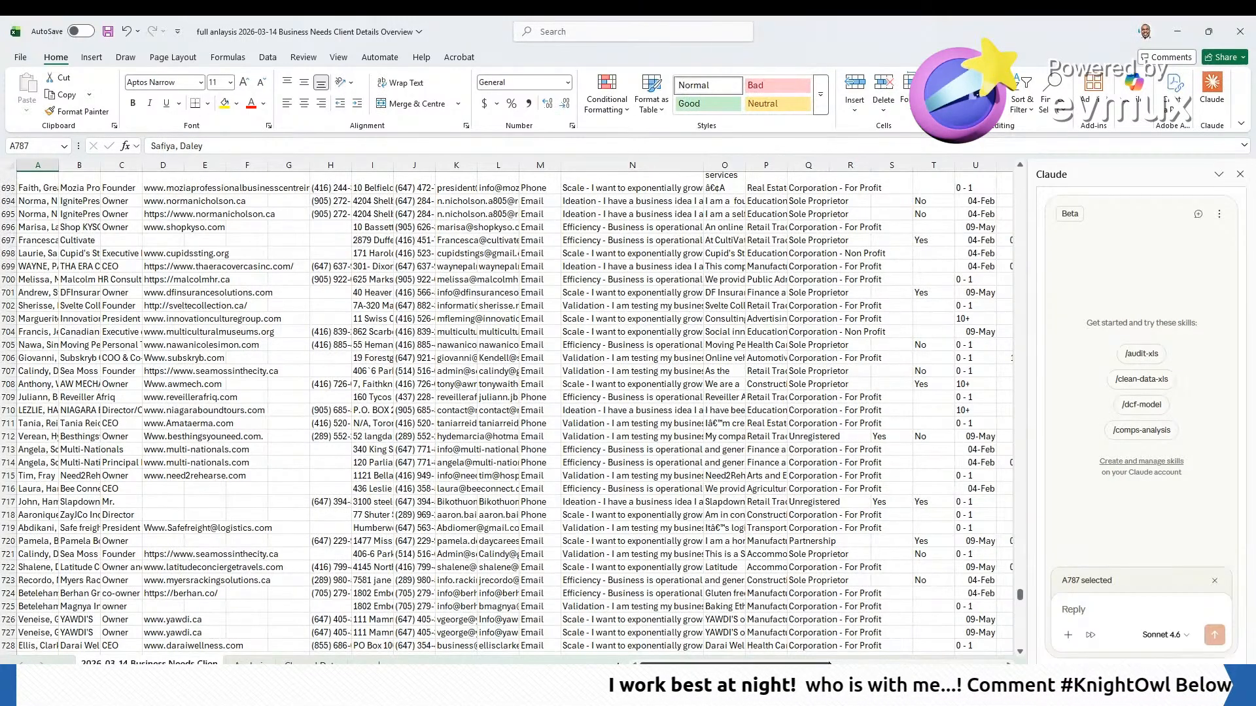
Widen column AE of the raw client data sheet to show more of the listed business supports
{"action": "scroll", "coordinate": [667, 208], "scroll_direction": "right", "scroll_amount": 5}
{"action": "scroll", "coordinate": [510, 419], "scroll_direction": "right", "scroll_amount": 3}
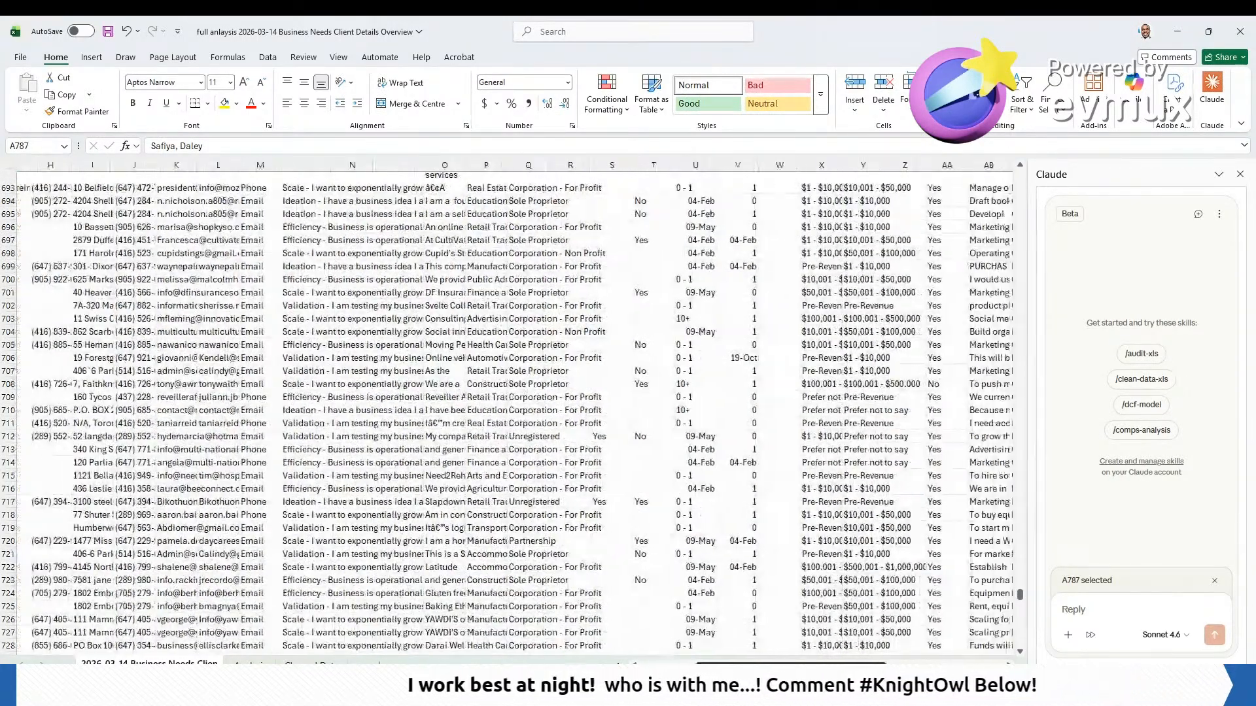
{"action": "scroll", "coordinate": [872, 218], "scroll_direction": "right", "scroll_amount": 3}
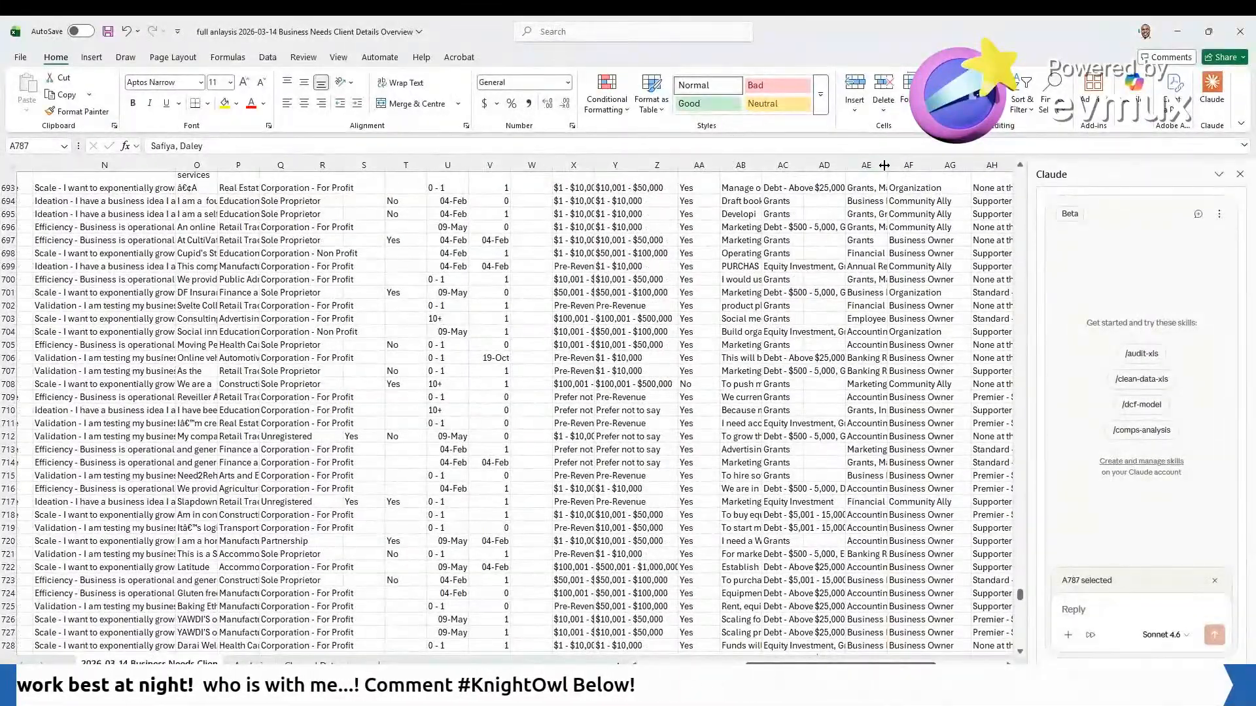
{"action": "left_click_drag", "start_coordinate": [887, 165], "coordinate": [967, 165]}
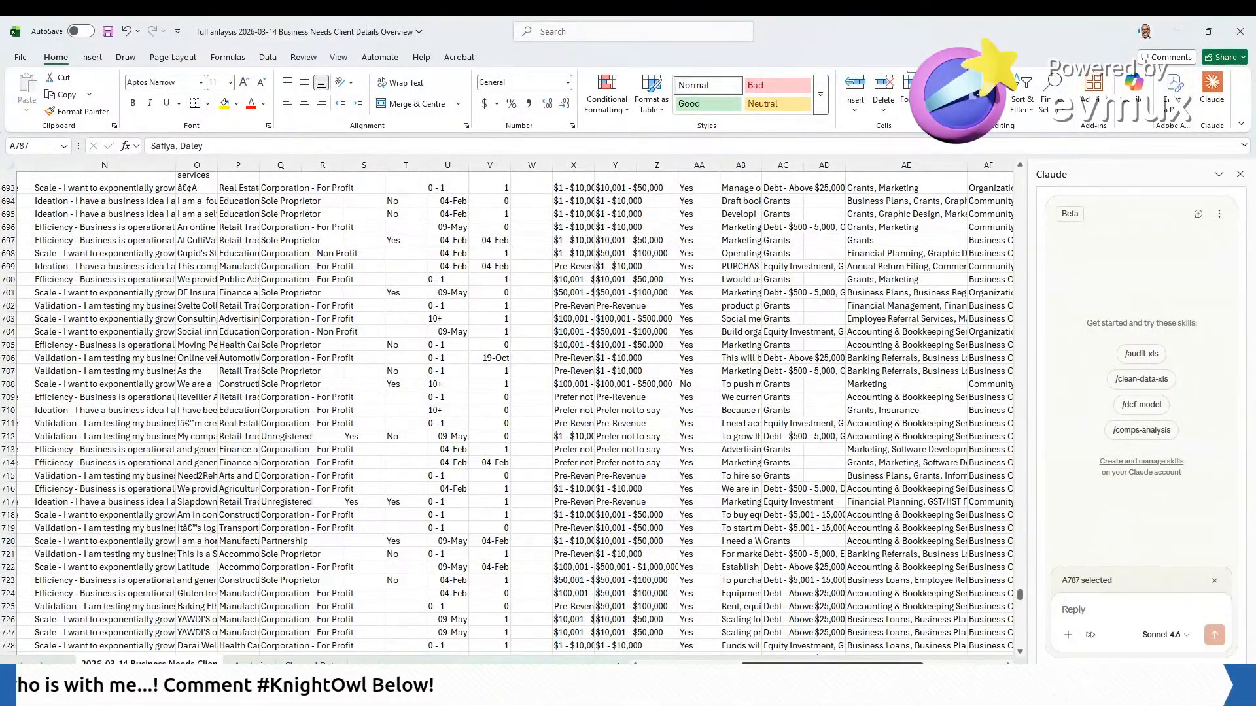
{"action": "scroll", "coordinate": [839, 585], "scroll_direction": "right", "scroll_amount": 5}
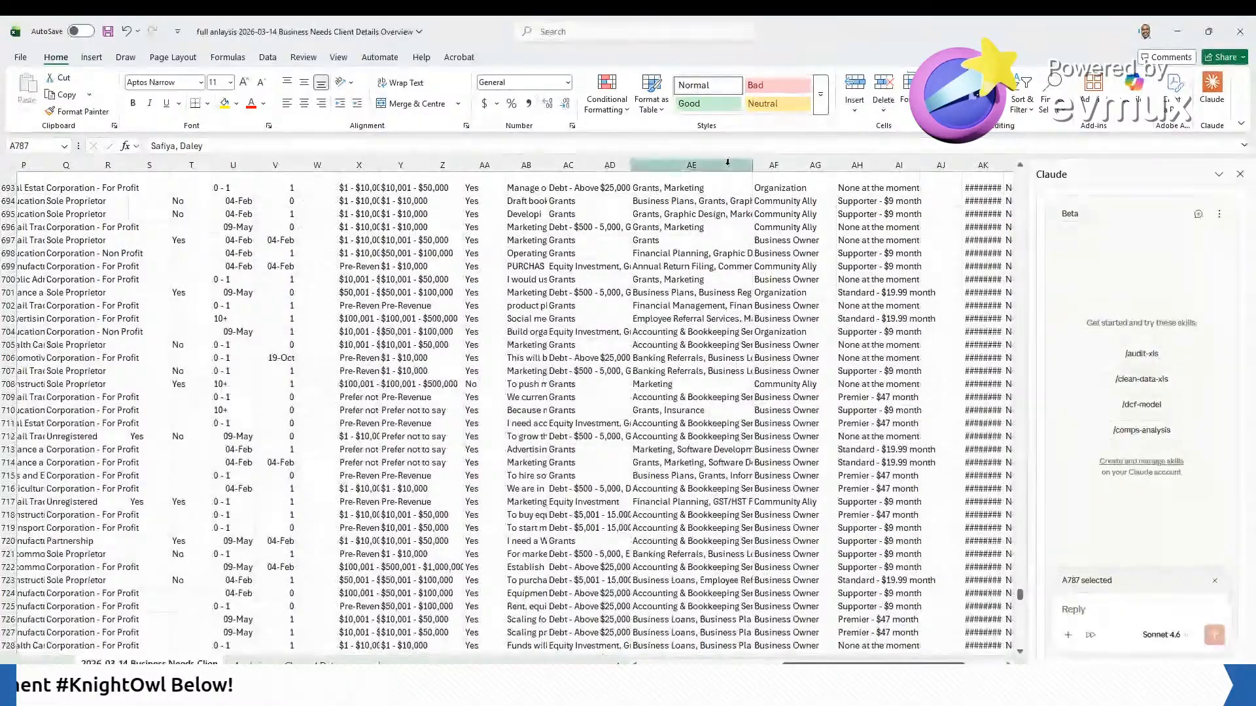
{"action": "left_click_drag", "start_coordinate": [753, 163], "coordinate": [796, 165]}
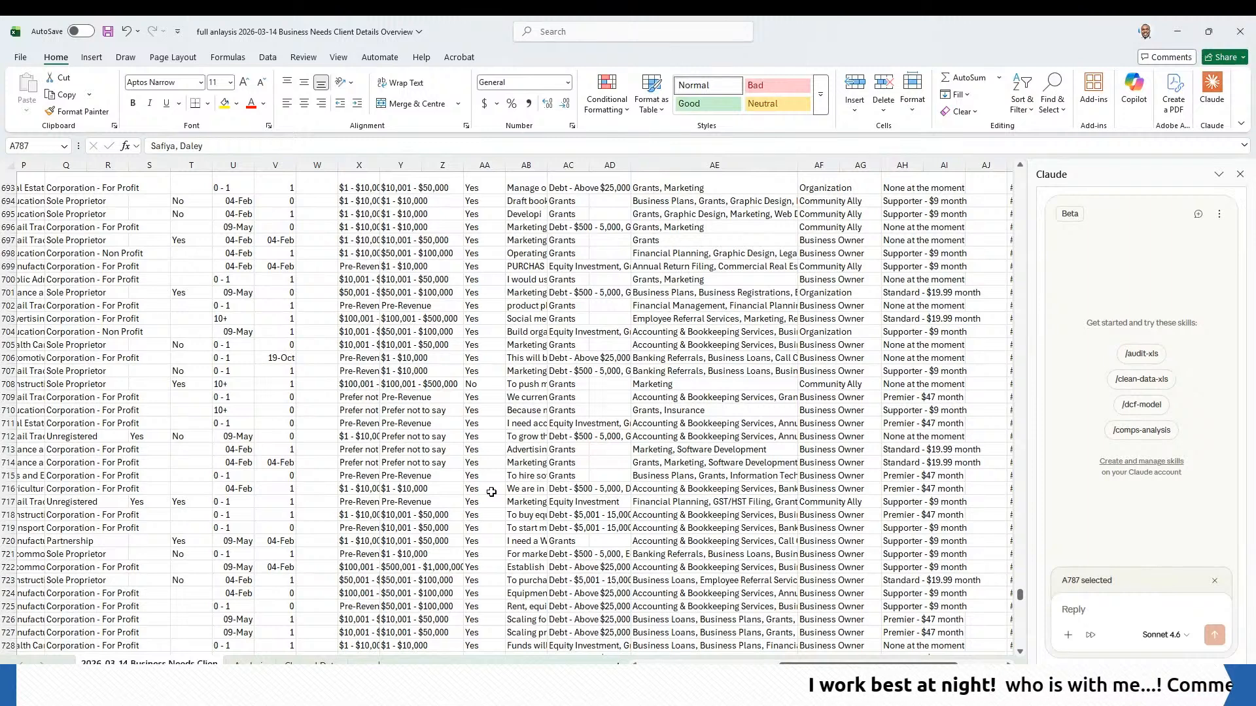
In the Cleaned Data sheet, narrow the Email, Name and Company Name columns
{"action": "left_click", "coordinate": [313, 663]}
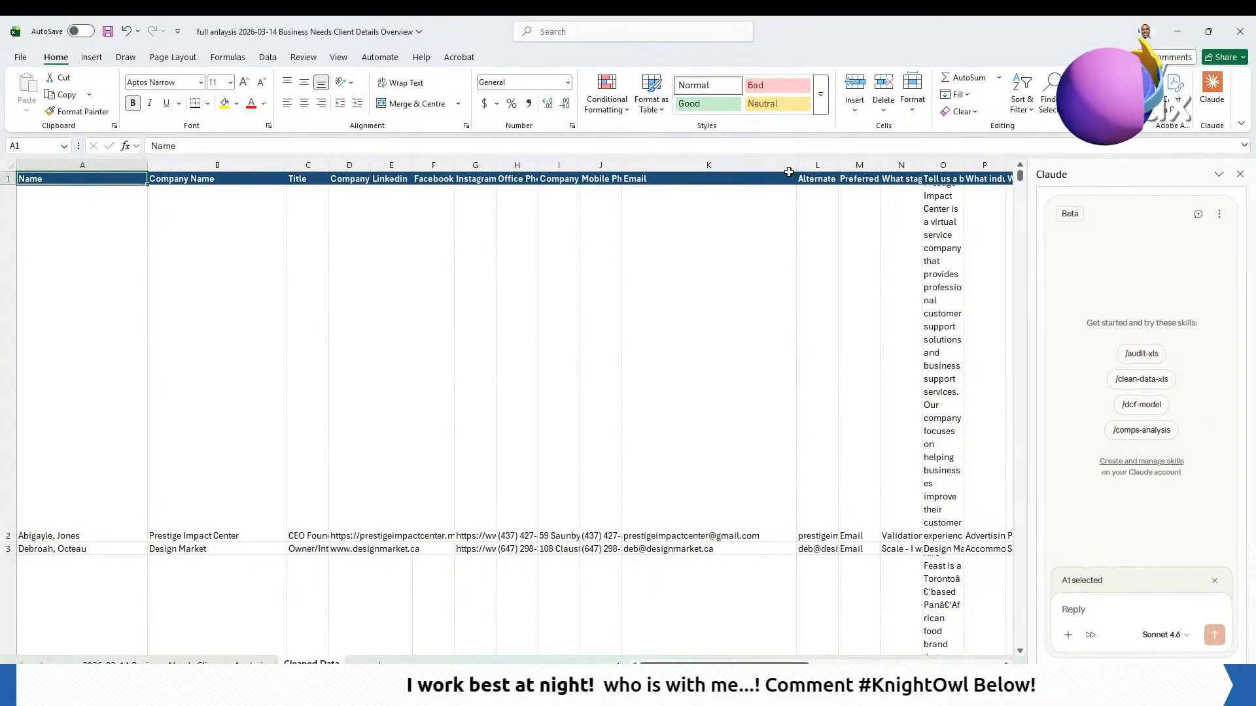
{"action": "left_click_drag", "start_coordinate": [798, 165], "coordinate": [667, 298]}
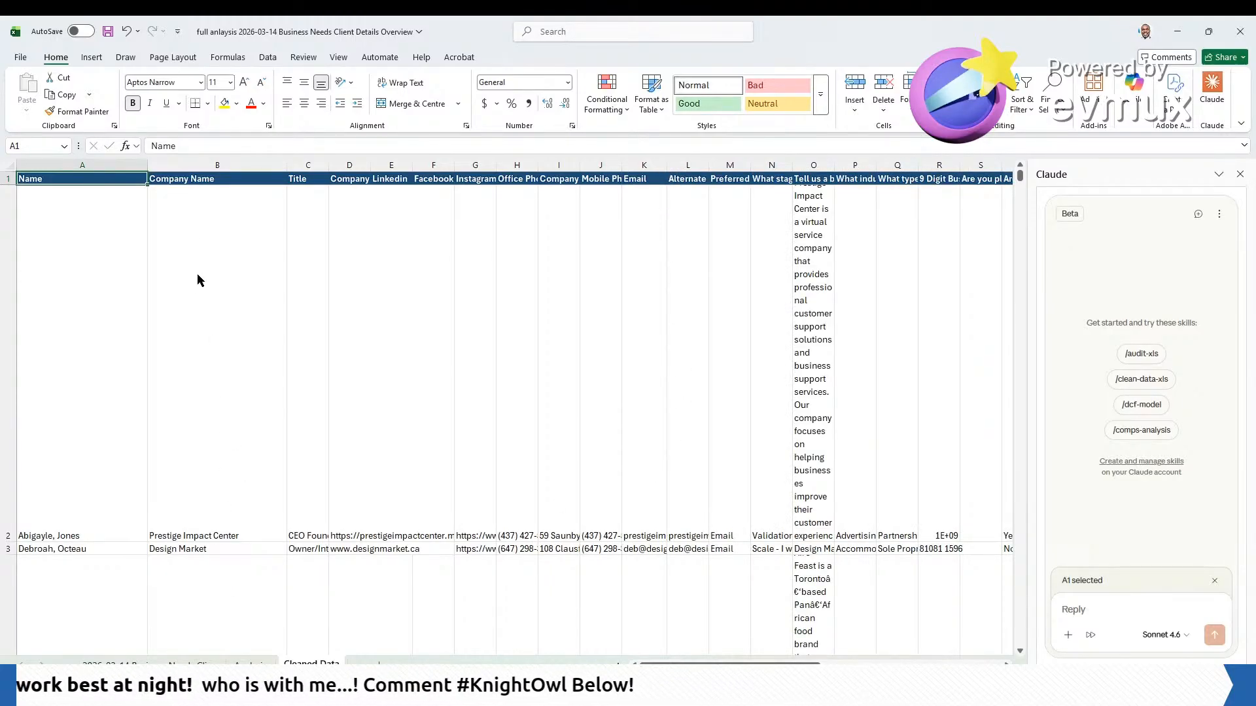
{"action": "left_click_drag", "start_coordinate": [146, 160], "coordinate": [61, 177]}
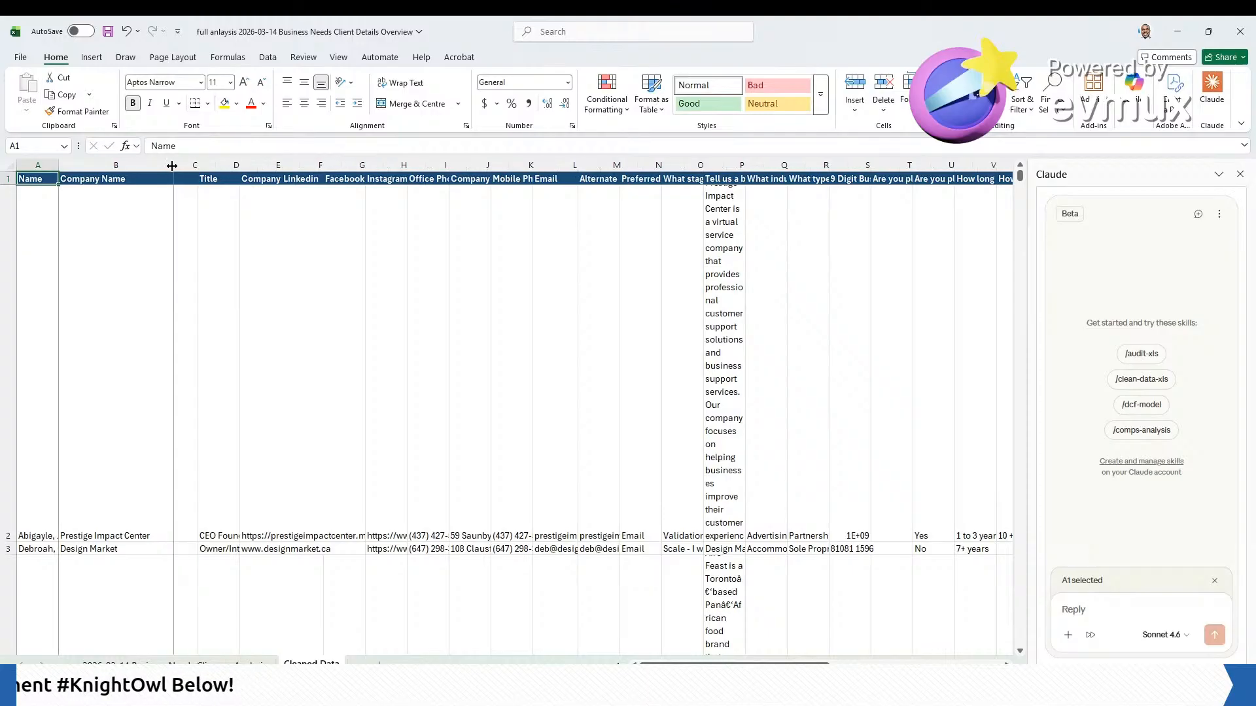
{"action": "left_click_drag", "start_coordinate": [112, 169], "coordinate": [108, 171]}
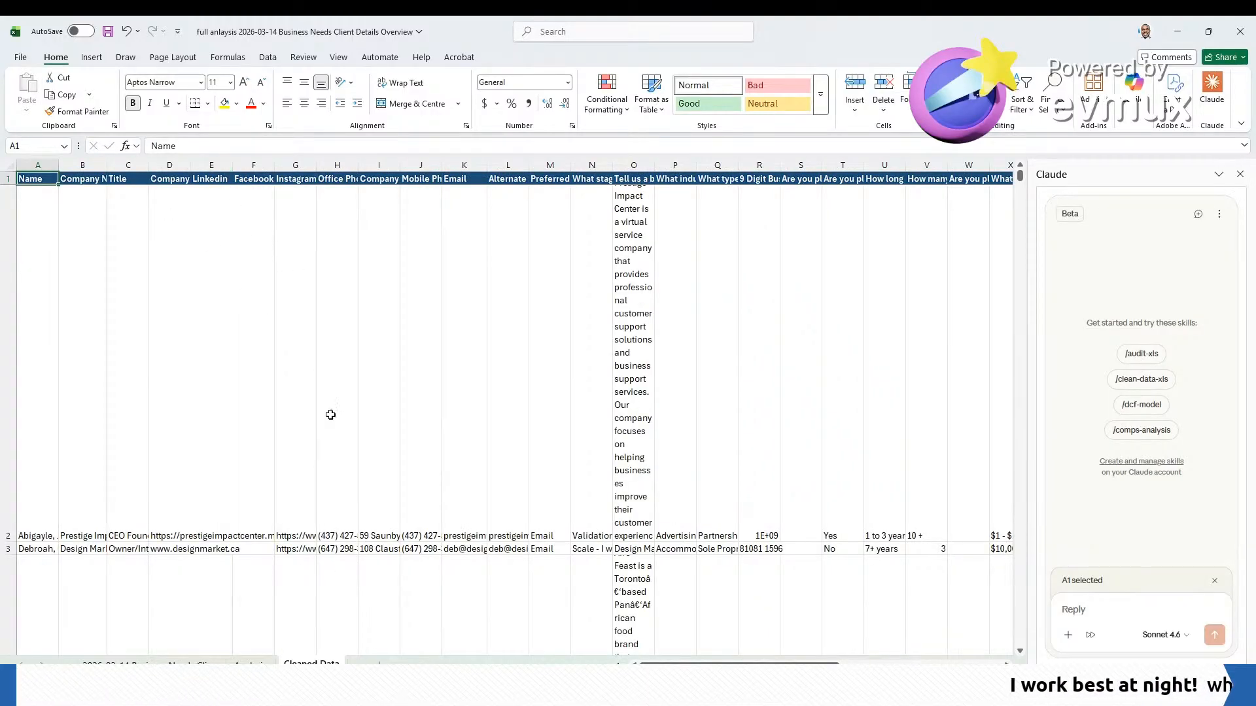
Compare the last record rows of the raw client data sheet and the Cleaned Data sheet
{"action": "left_click", "coordinate": [131, 662]}
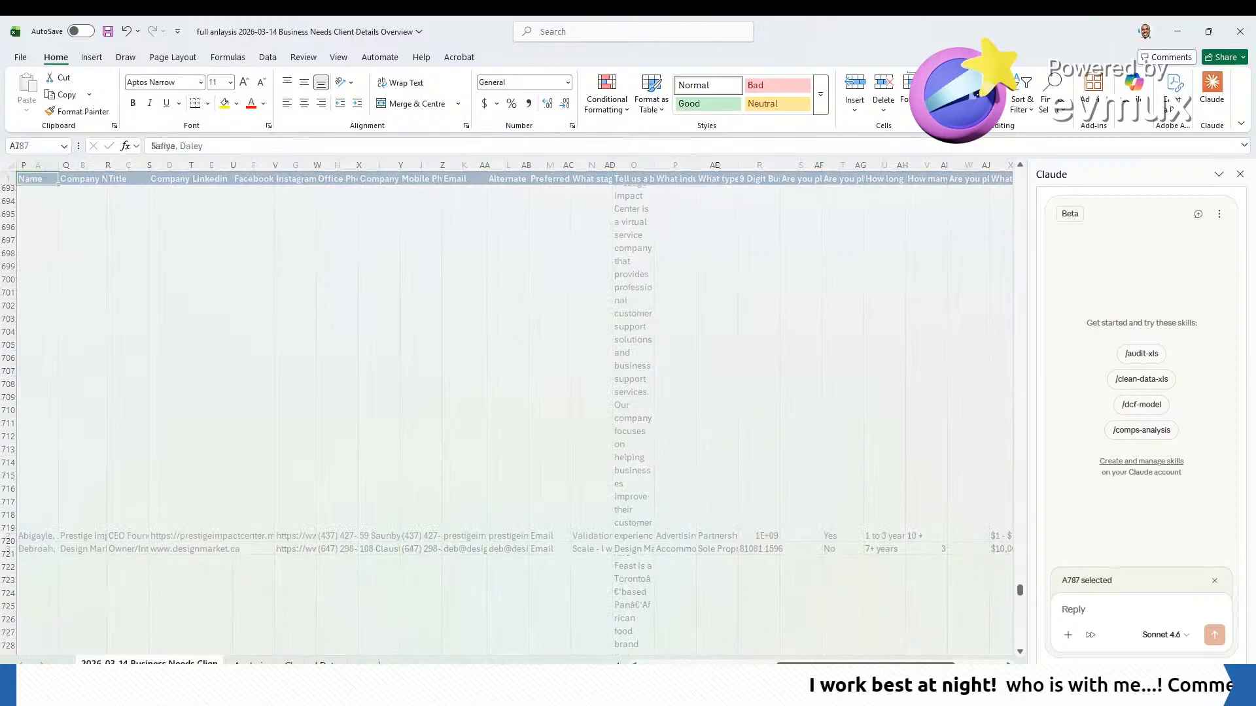
{"action": "left_click", "coordinate": [74, 252]}
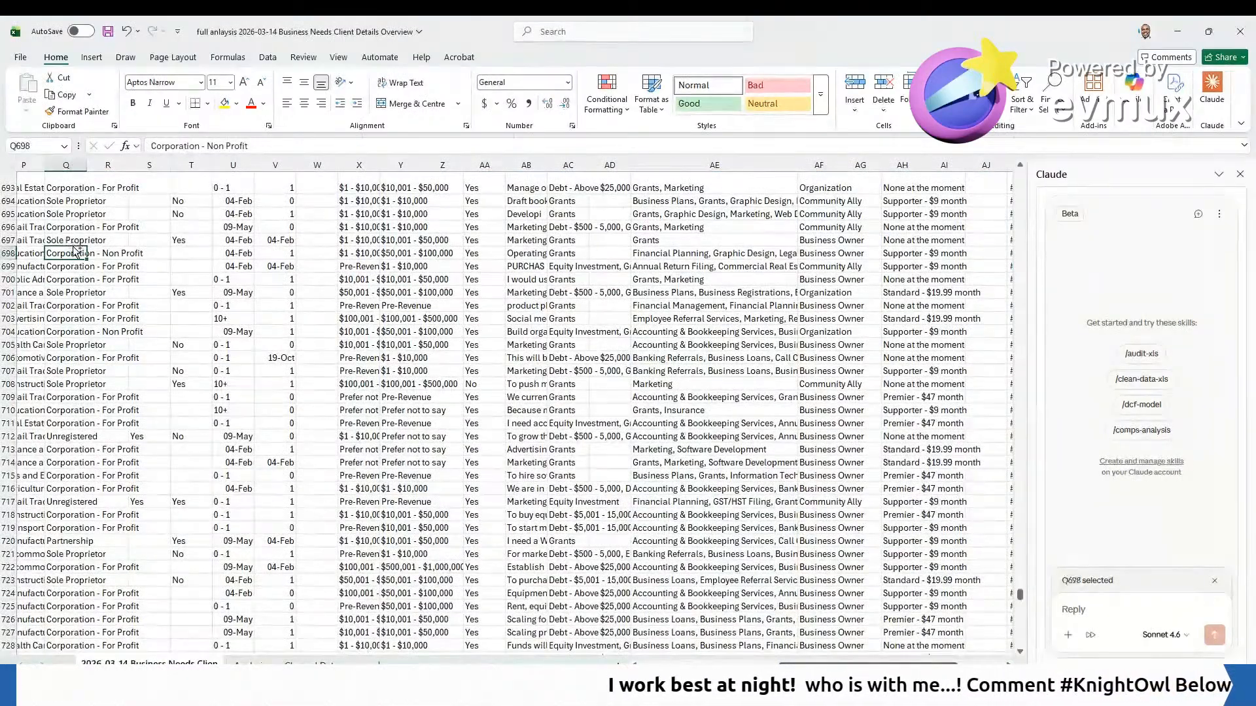
{"action": "key", "text": "ctrl+Down"}
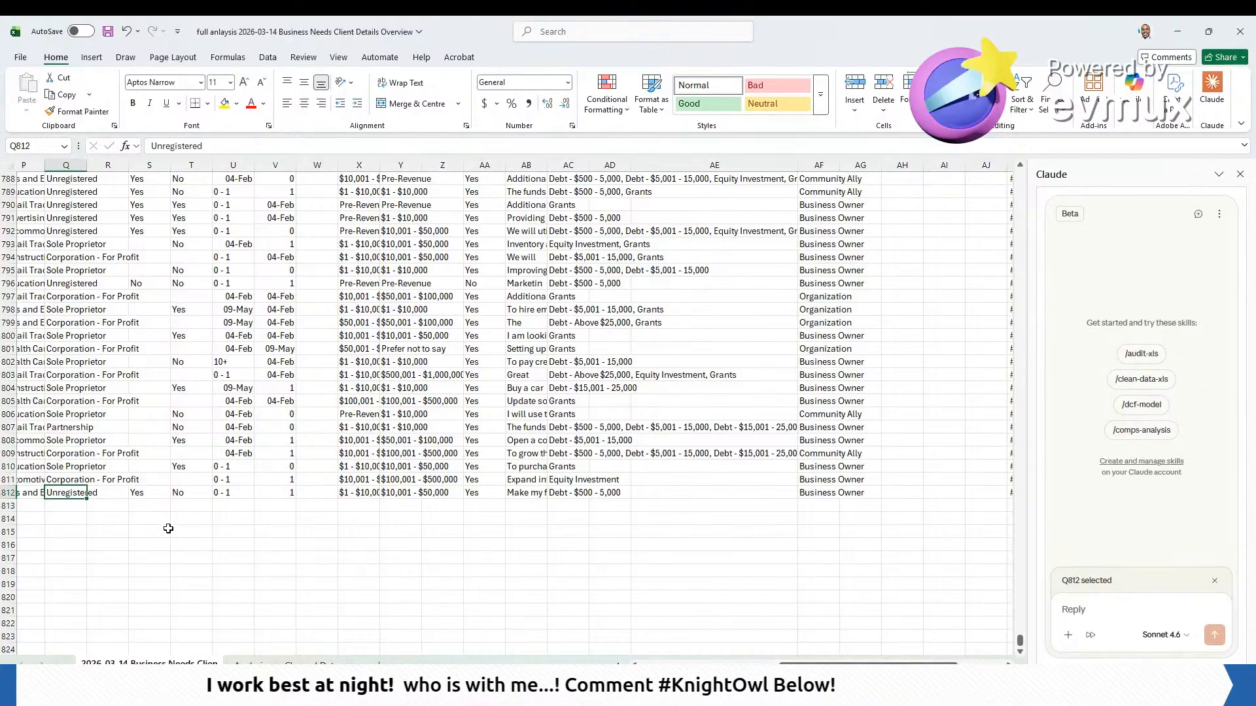
{"action": "left_click", "coordinate": [311, 663]}
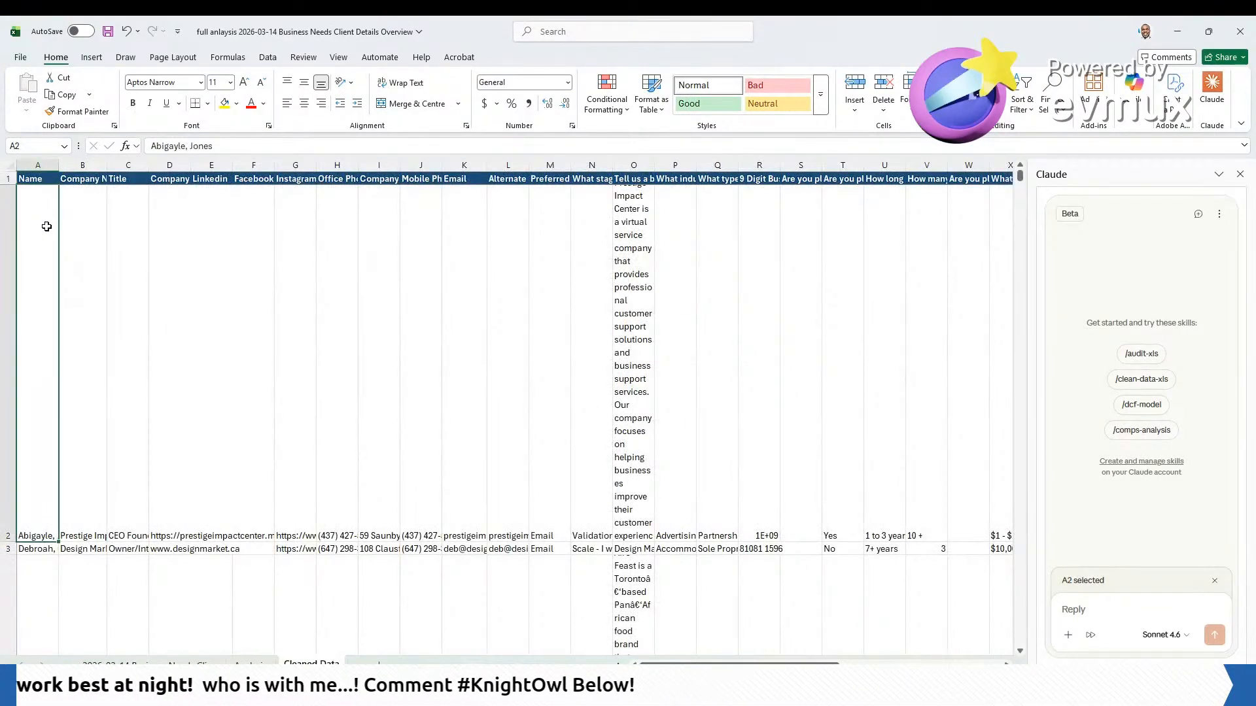
{"action": "key", "text": "ctrl+Down"}
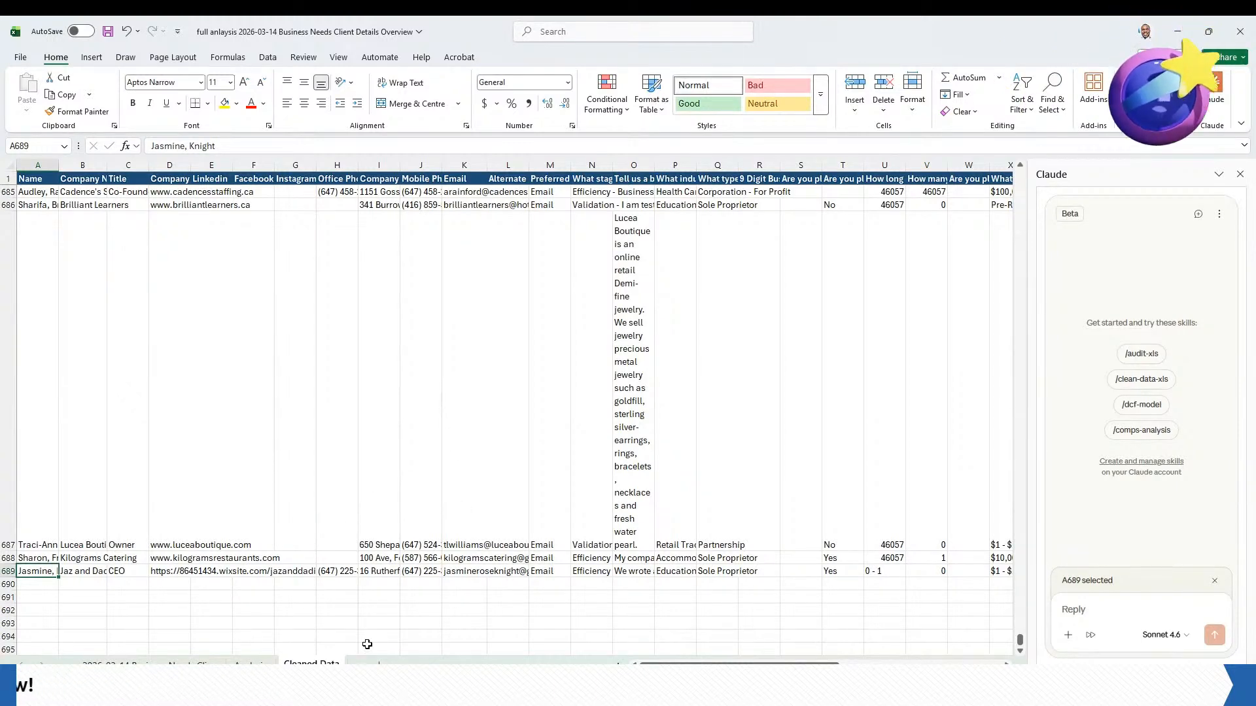
Open the Analysis sheet and bring the beginning of the dashboard into view
{"action": "left_click", "coordinate": [253, 664]}
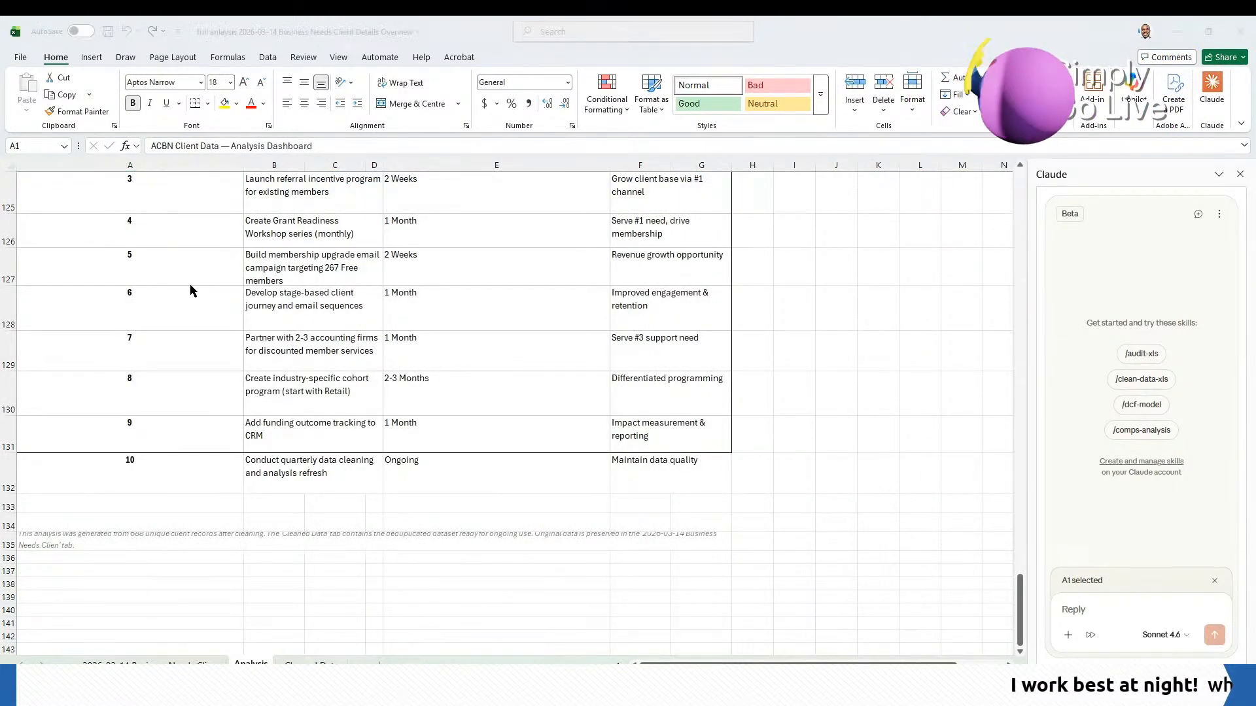
{"action": "scroll", "coordinate": [511, 391], "scroll_direction": "up", "scroll_amount": 5}
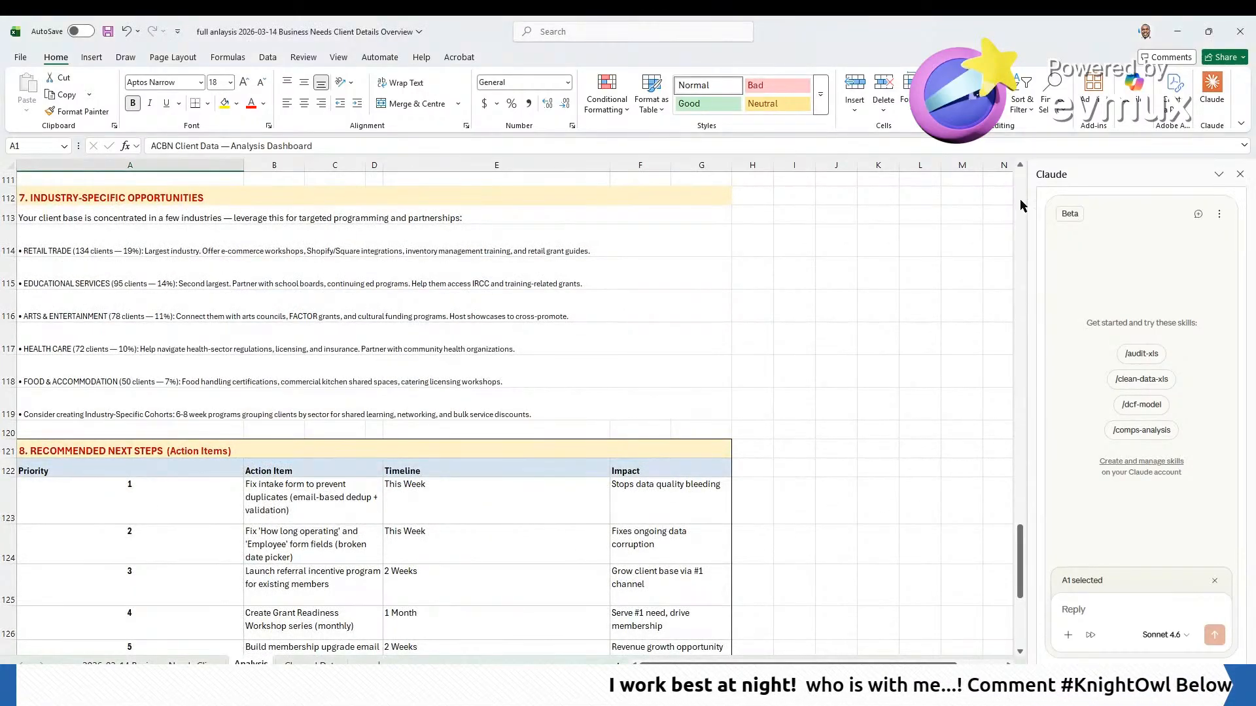
{"action": "left_click_drag", "start_coordinate": [1021, 546], "coordinate": [1025, 195]}
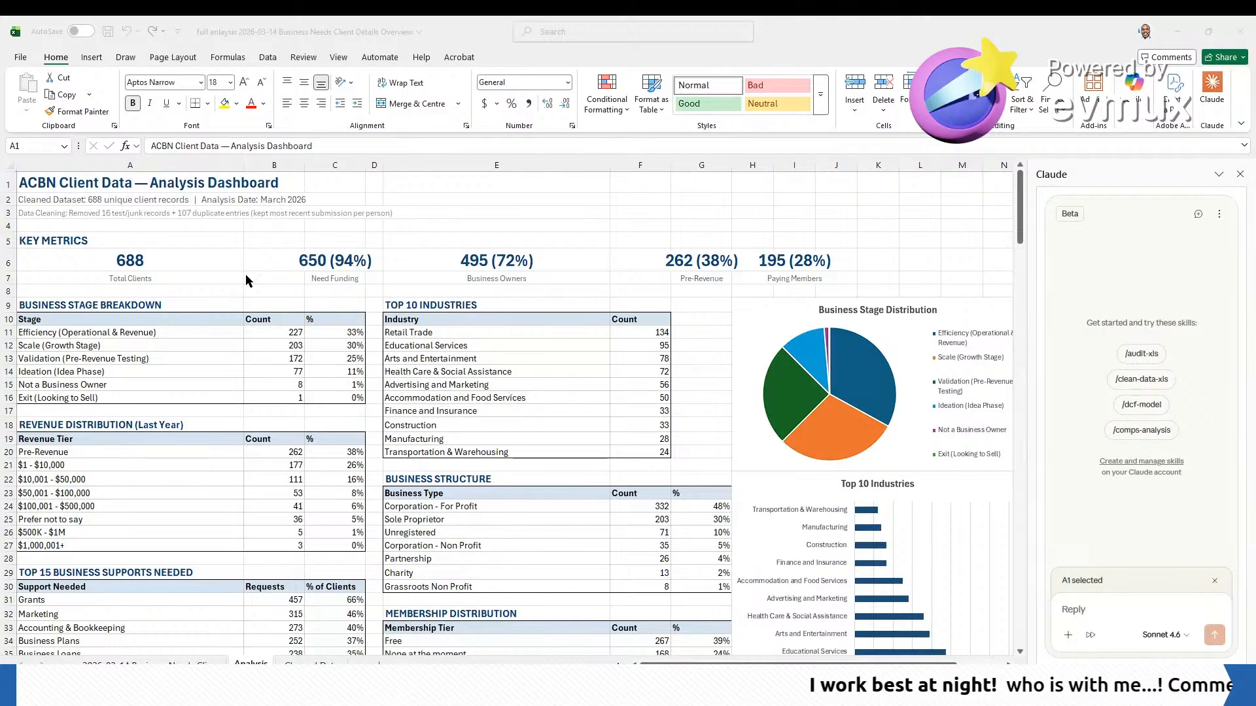
Review the dashboard's key metrics one by one, from total clients and funding need to pre-revenue and paying members
{"action": "left_click", "coordinate": [159, 266]}
{"action": "left_click", "coordinate": [160, 265]}
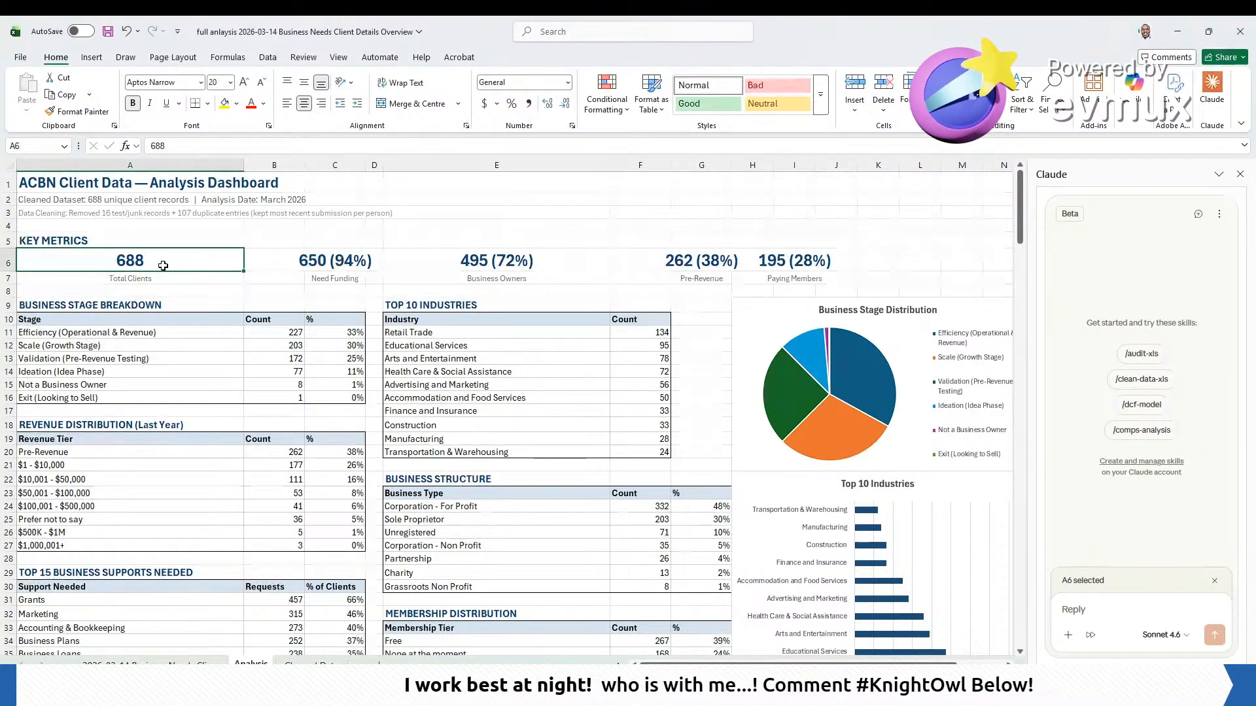
{"action": "left_click", "coordinate": [333, 263]}
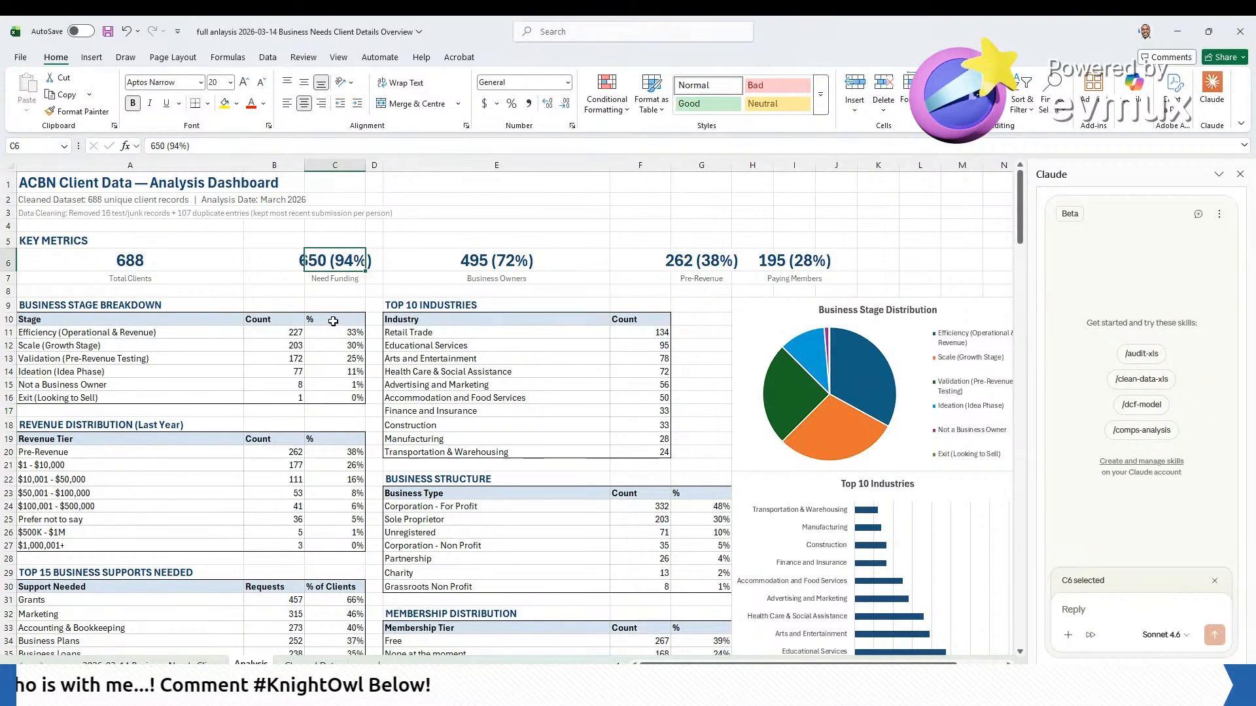
{"action": "left_click", "coordinate": [298, 264]}
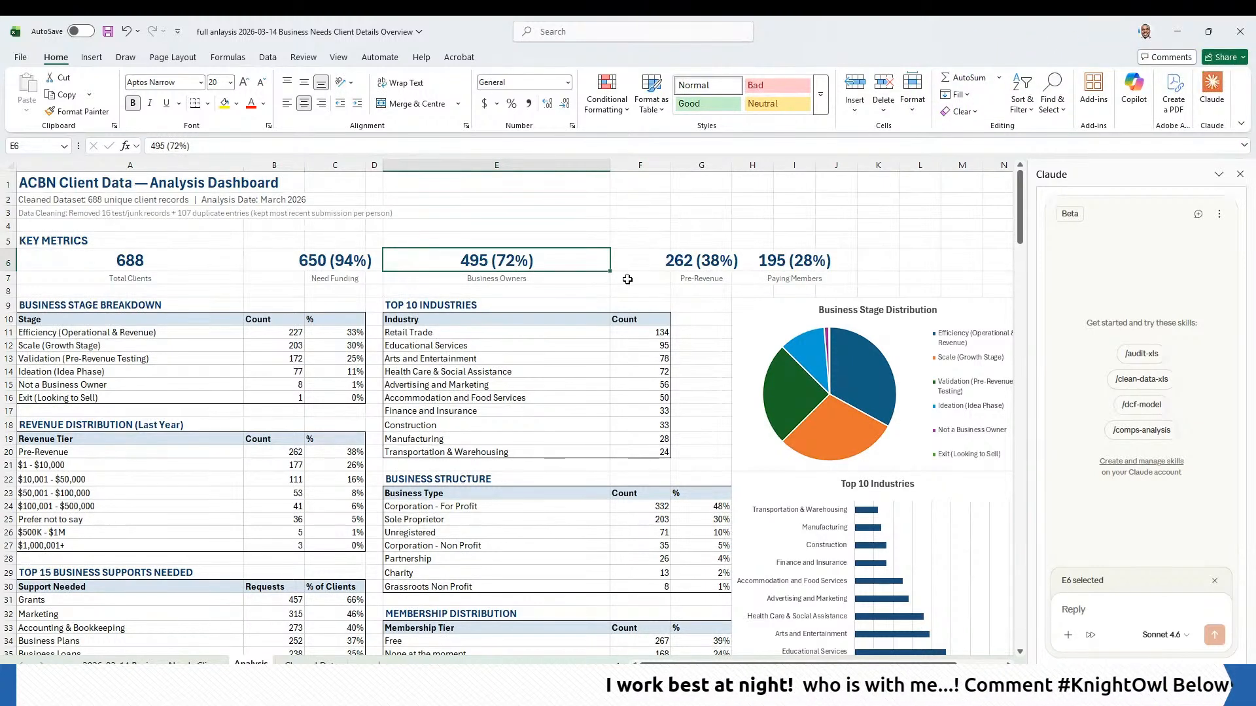
{"action": "left_click", "coordinate": [709, 269]}
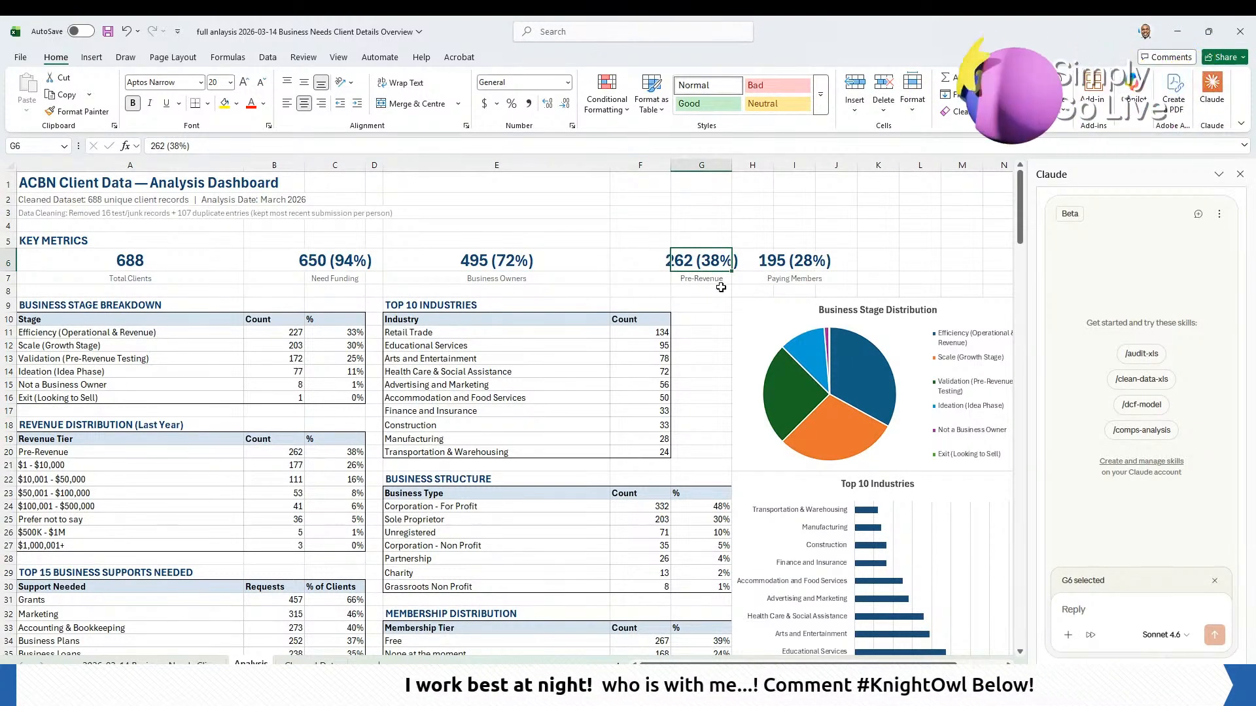
{"action": "left_click", "coordinate": [790, 265]}
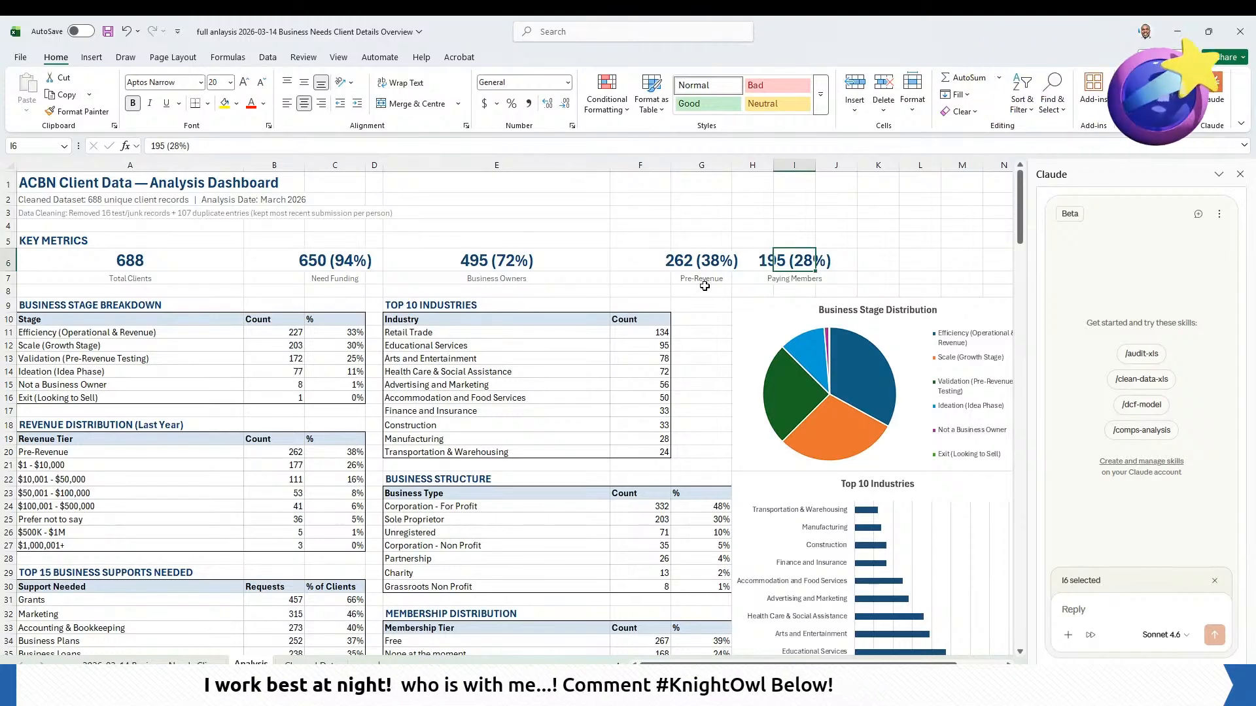
Review the Business Stage Breakdown table stage by stage, from Efficiency to Exit
{"action": "scroll", "coordinate": [461, 269], "scroll_direction": "down", "scroll_amount": 1}
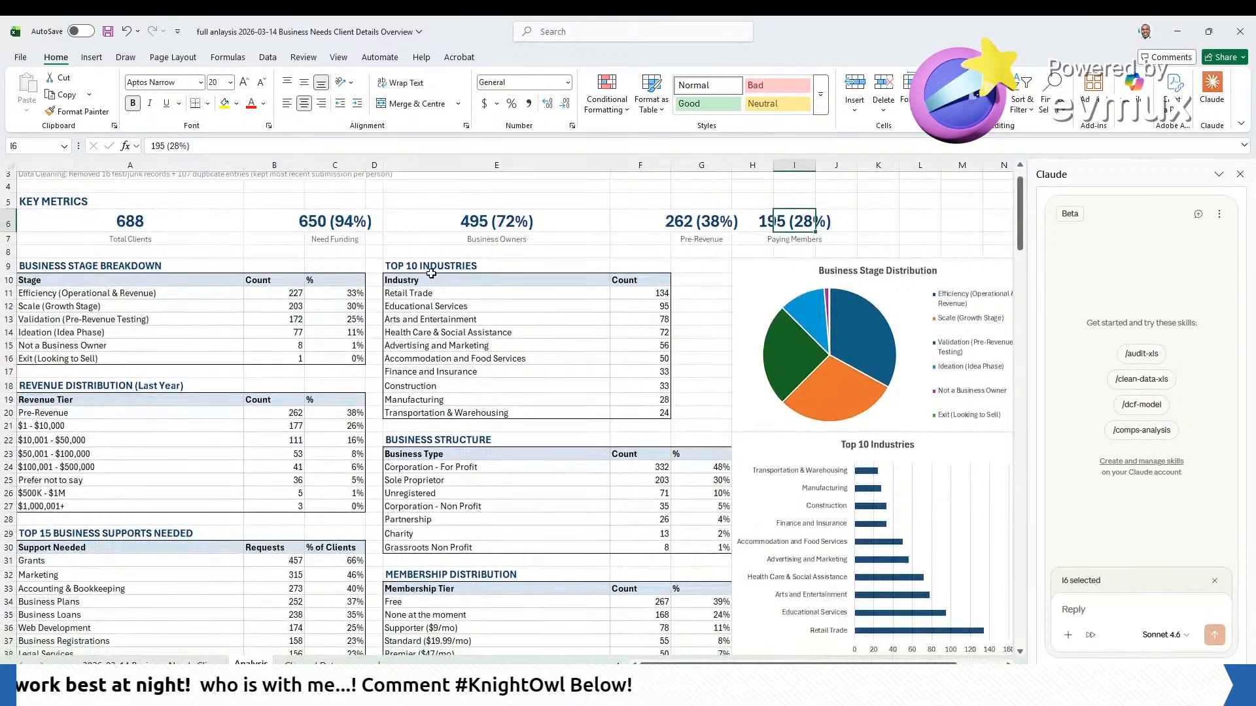
{"action": "left_click_drag", "start_coordinate": [110, 296], "coordinate": [326, 365]}
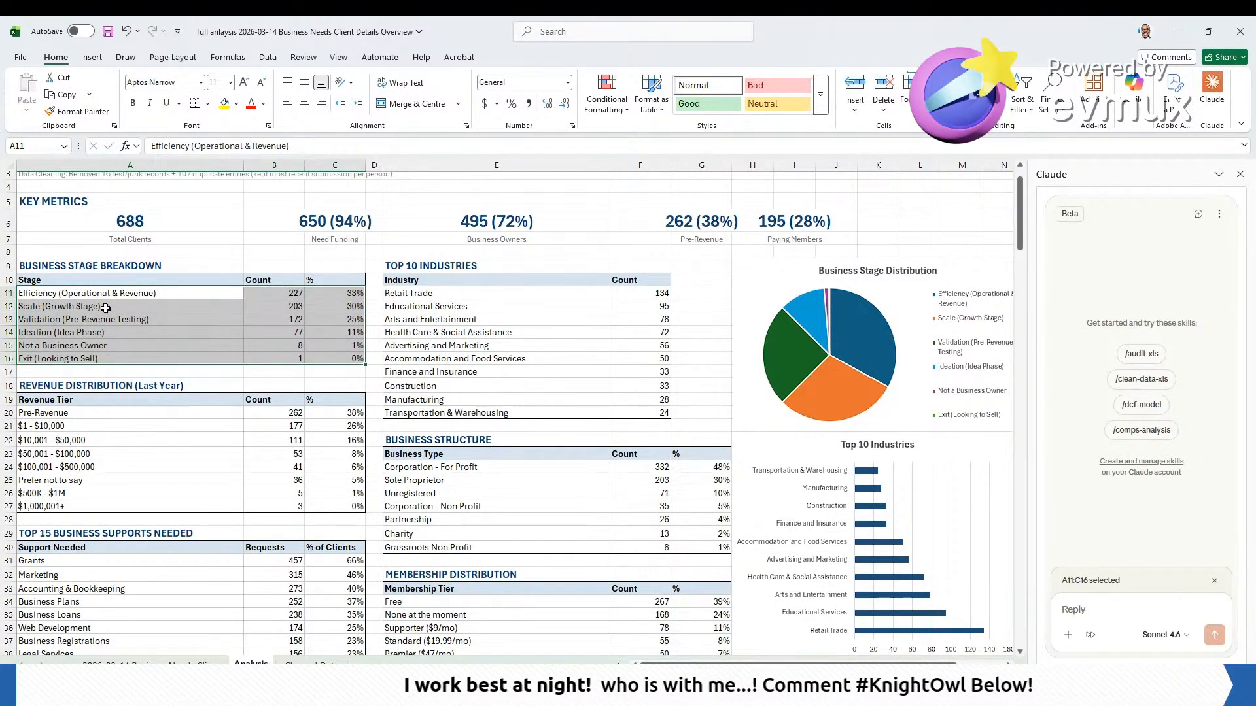
{"action": "left_click", "coordinate": [131, 312]}
{"action": "key", "text": "Right"}
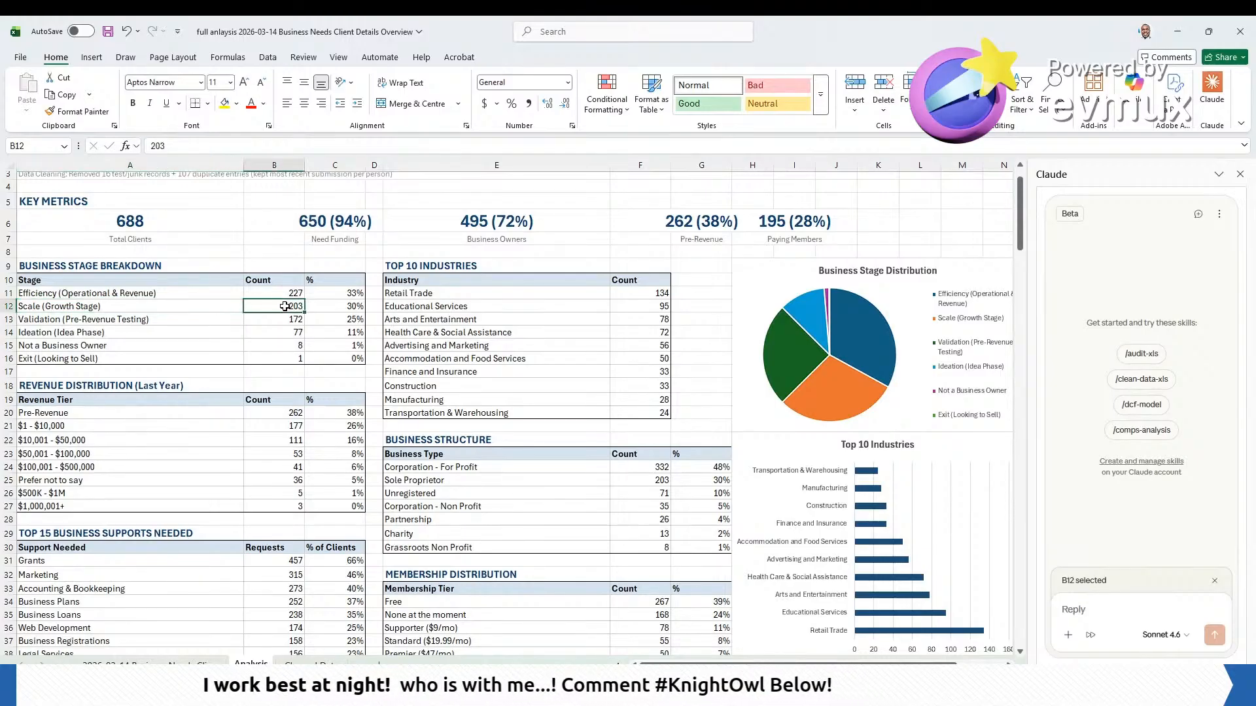
{"action": "left_click", "coordinate": [154, 320]}
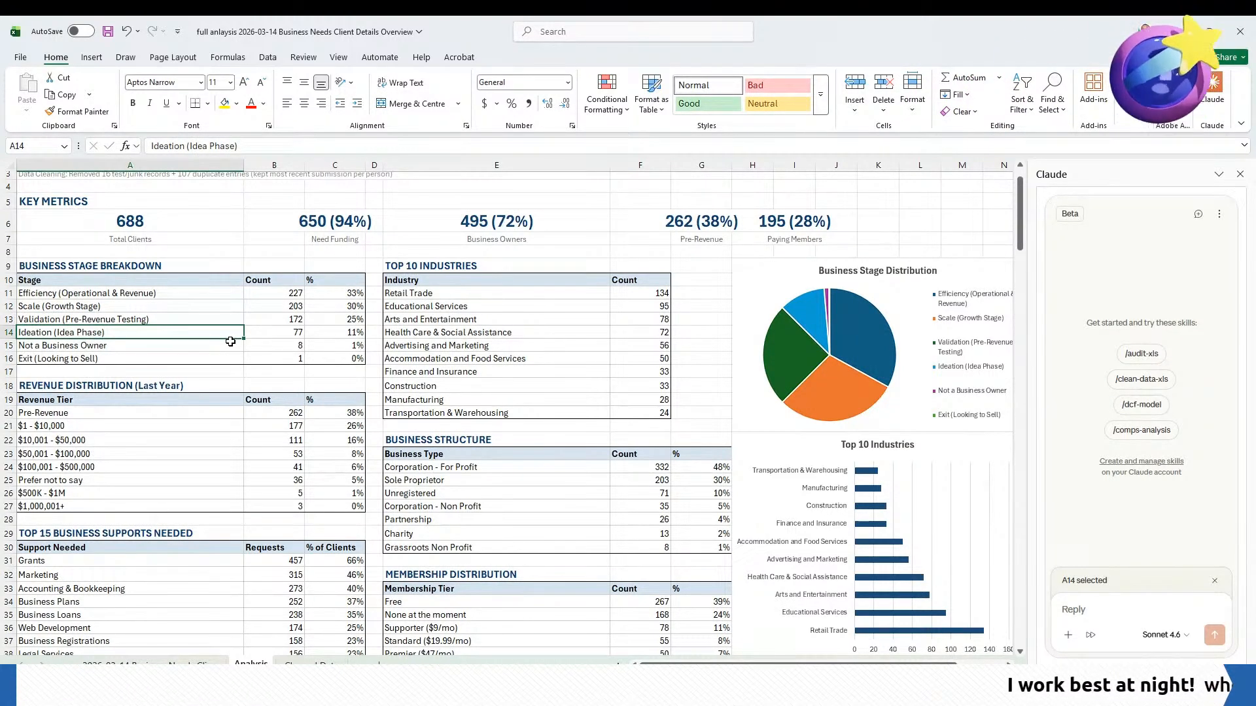
{"action": "left_click", "coordinate": [197, 348]}
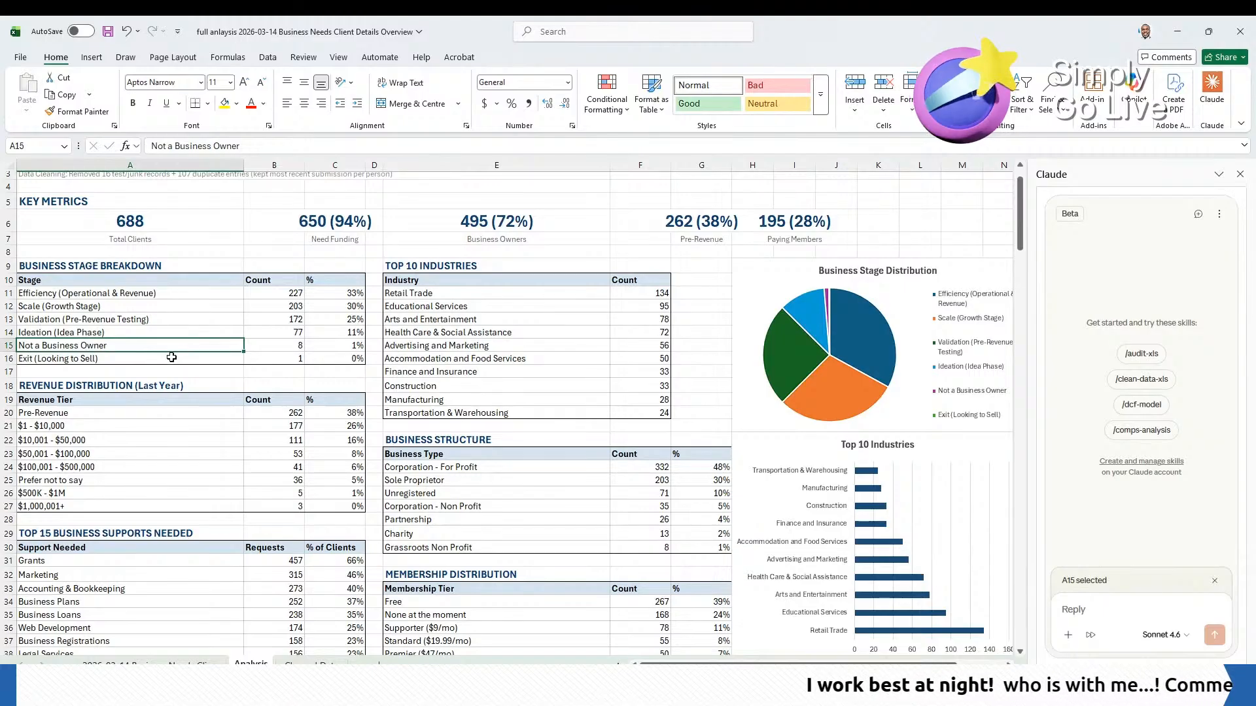
{"action": "left_click", "coordinate": [185, 358]}
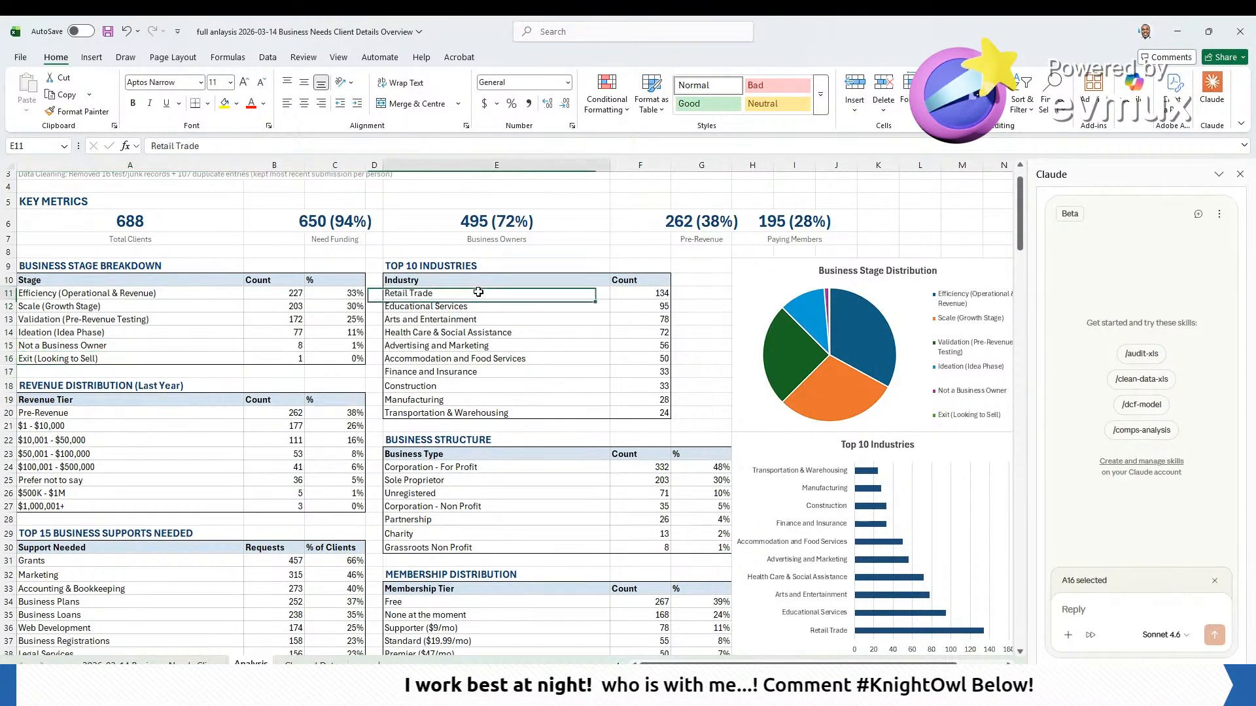
Review the Top 10 Industries table, examining the Retail Trade, Educational Services, and Arts and Entertainment rows with their counts
{"action": "left_click_drag", "start_coordinate": [480, 291], "coordinate": [622, 416]}
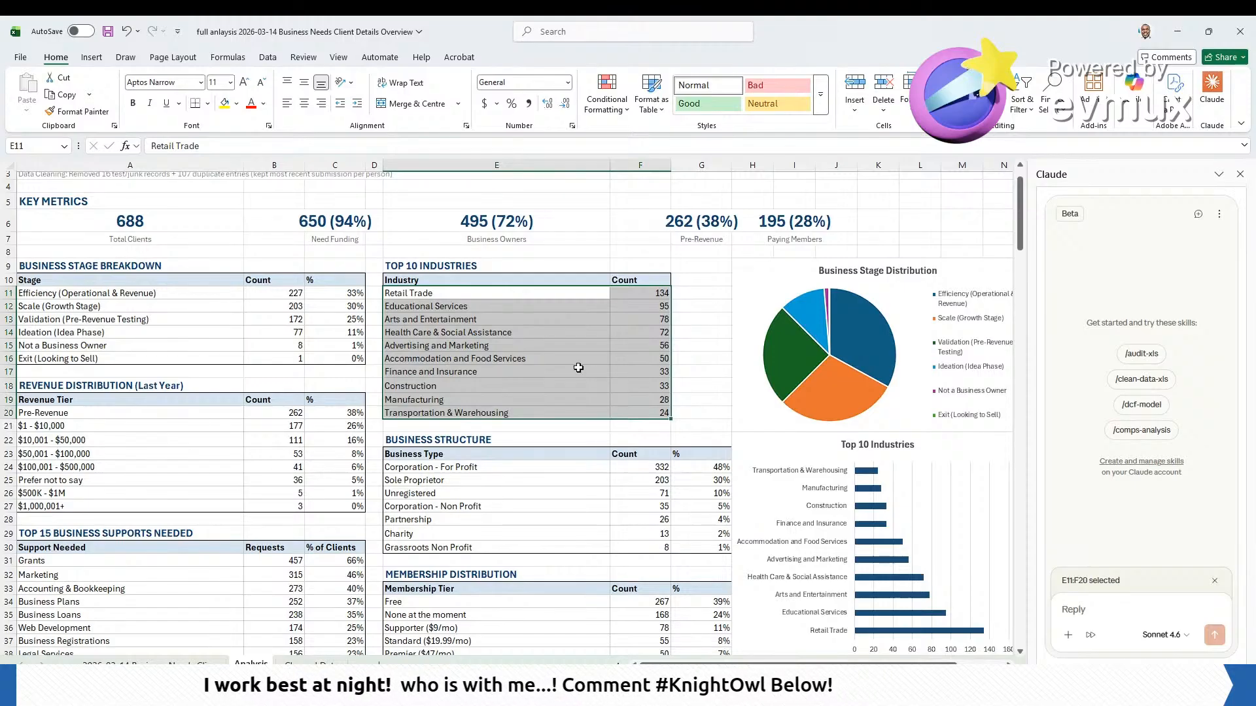
{"action": "left_click", "coordinate": [618, 294]}
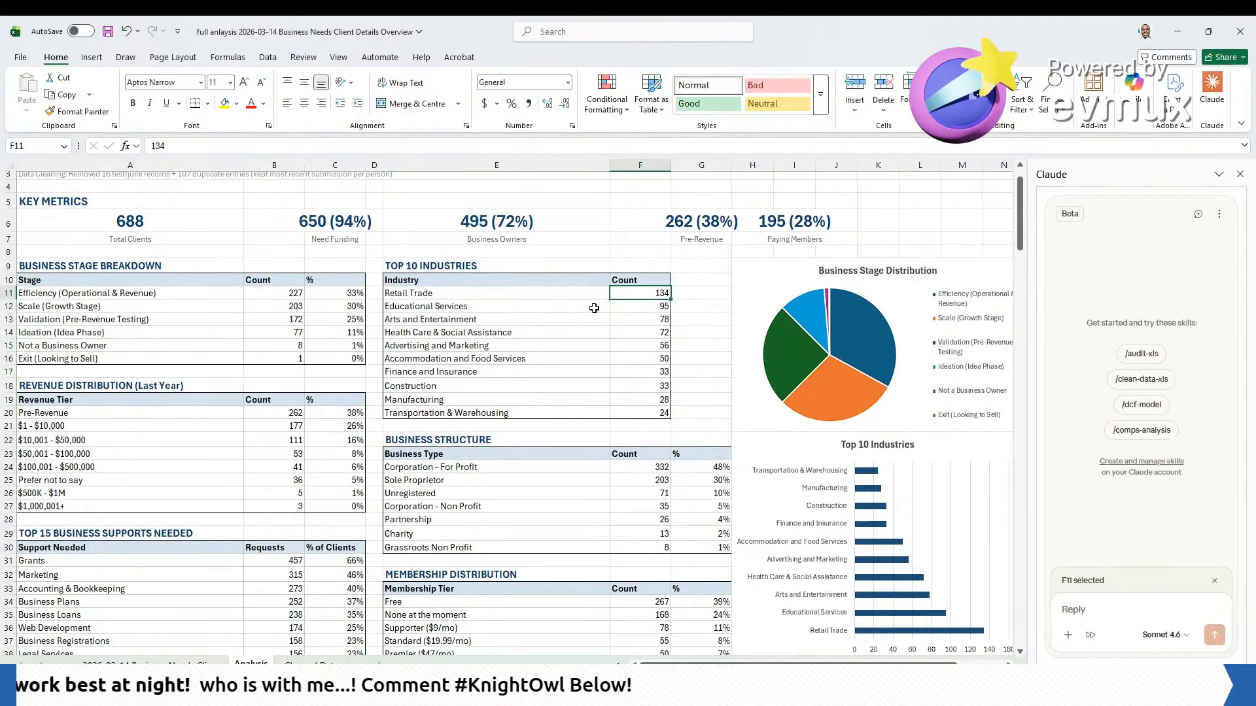
{"action": "left_click", "coordinate": [513, 295]}
{"action": "left_click_drag", "start_coordinate": [618, 291], "coordinate": [617, 293]}
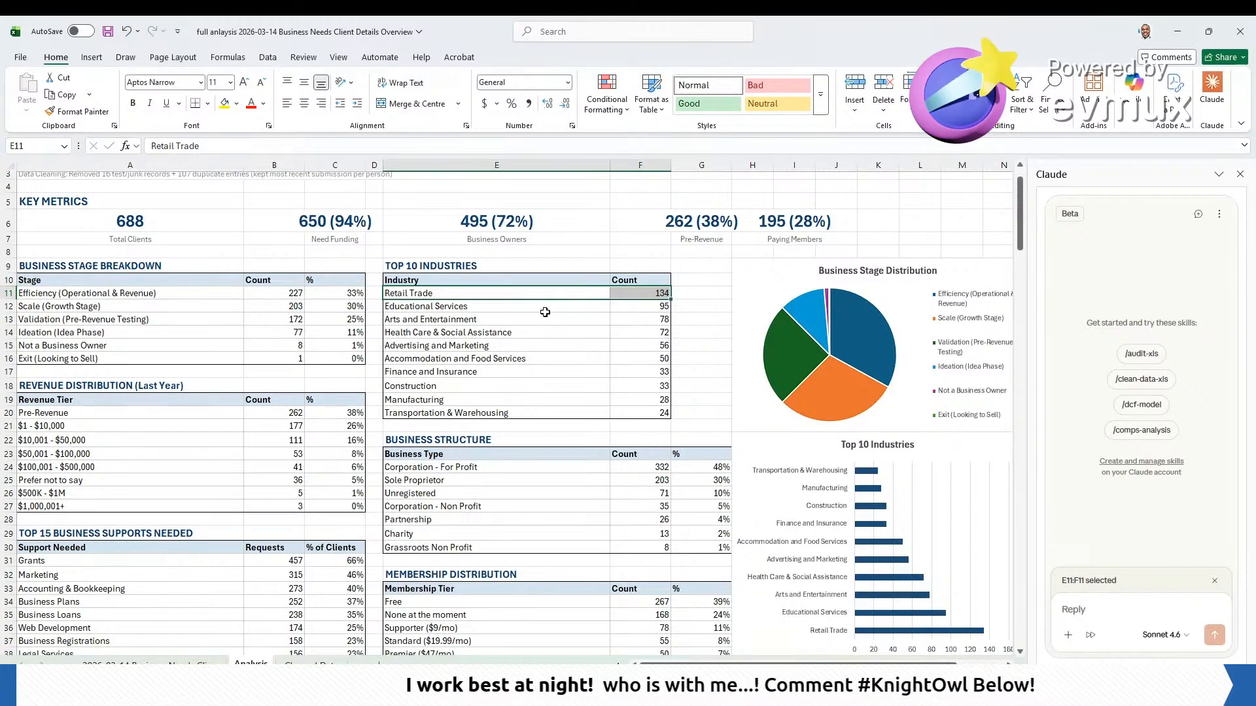
{"action": "left_click_drag", "start_coordinate": [608, 305], "coordinate": [630, 305]}
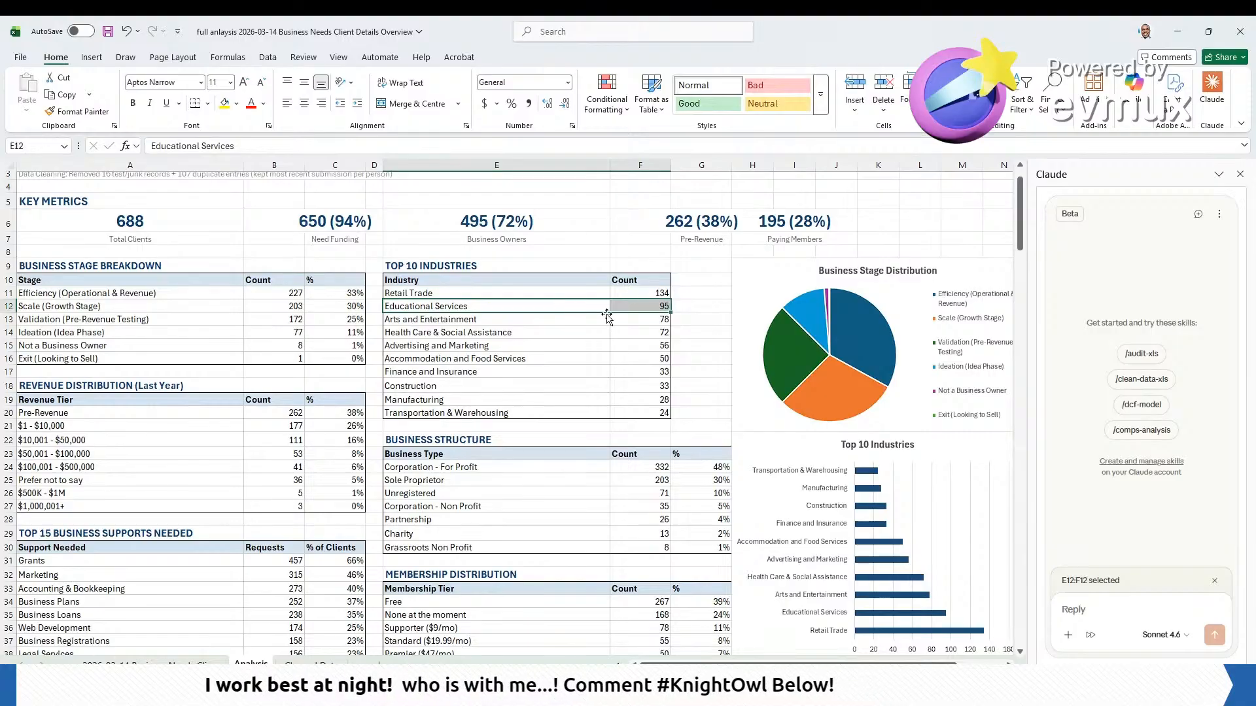
{"action": "left_click_drag", "start_coordinate": [558, 325], "coordinate": [616, 317]}
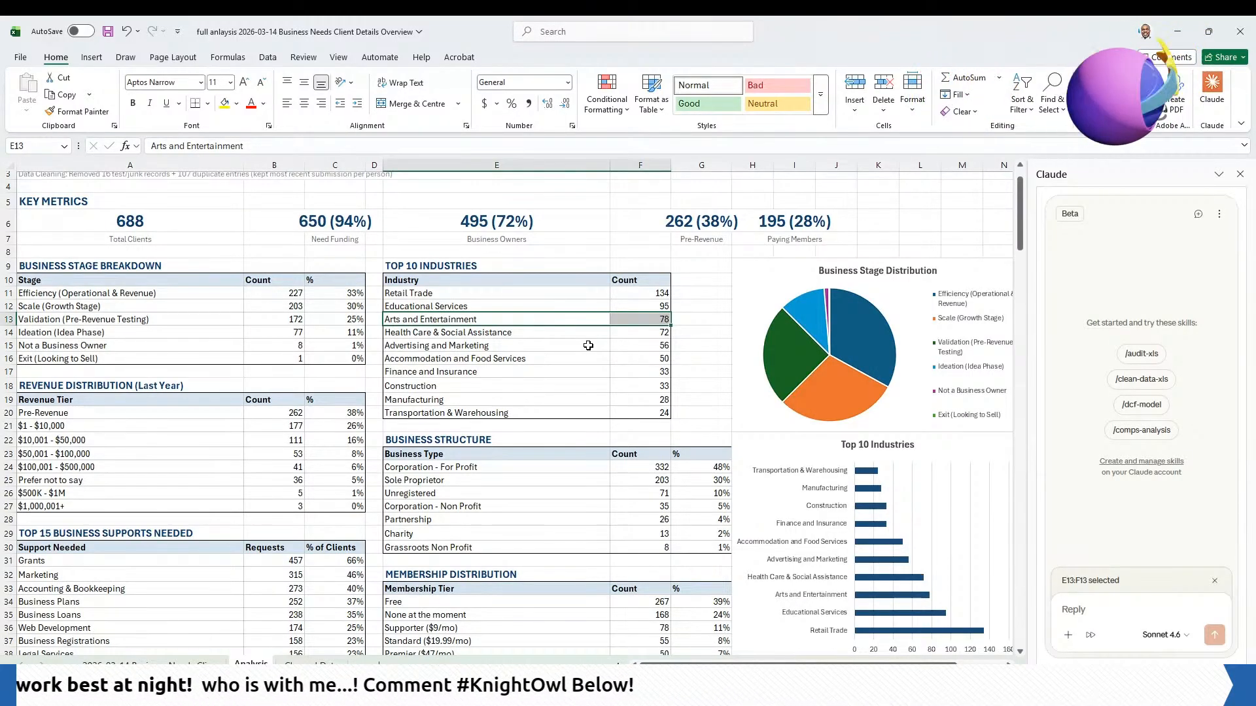
Review the Revenue Distribution (Last Year) table, comparing the Pre-Revenue and $1 - $10,000 shares, and the $10,001 - $50,000 and $50,001 - $100,000 tiers
{"action": "scroll", "coordinate": [577, 324], "scroll_direction": "down", "scroll_amount": 1}
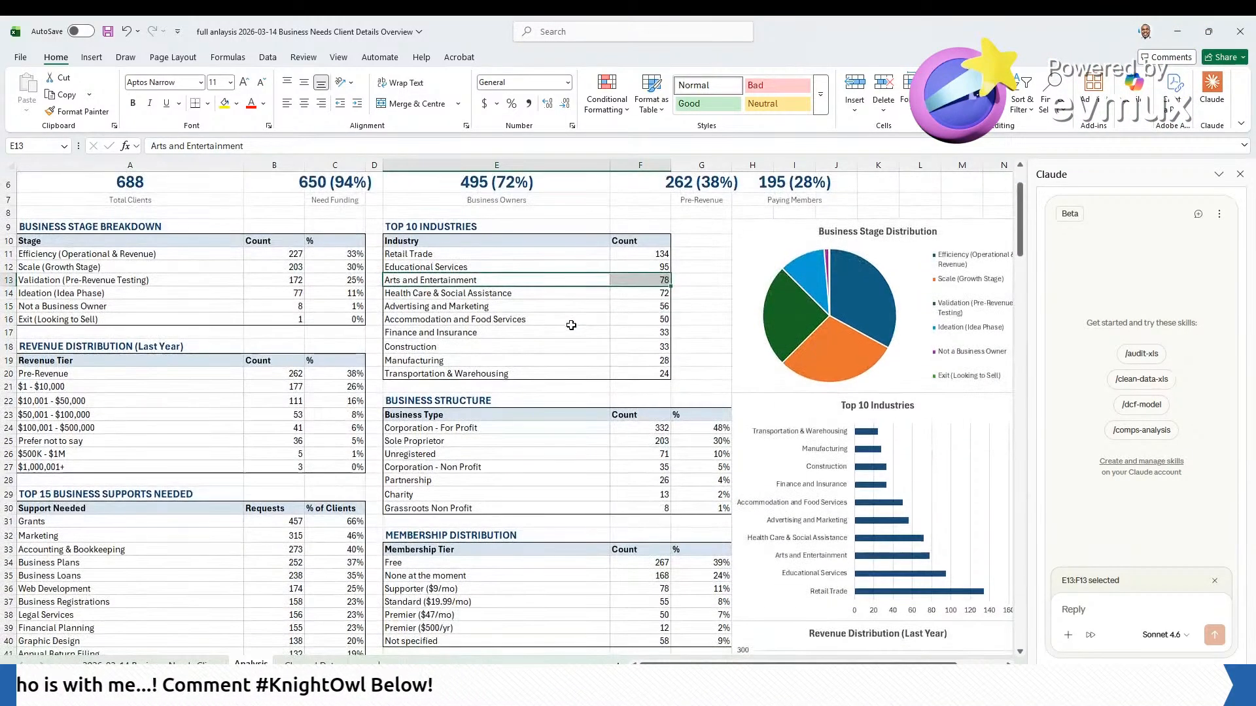
{"action": "scroll", "coordinate": [562, 322], "scroll_direction": "down", "scroll_amount": 1}
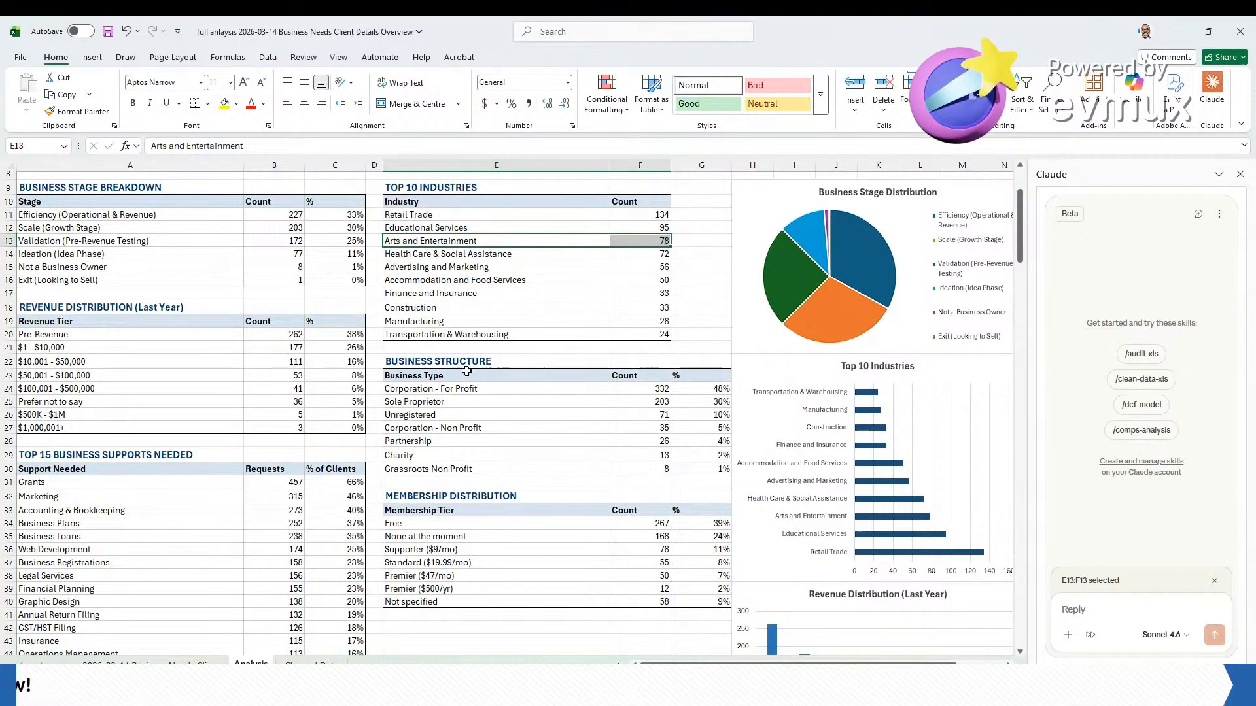
{"action": "left_click_drag", "start_coordinate": [204, 336], "coordinate": [324, 430]}
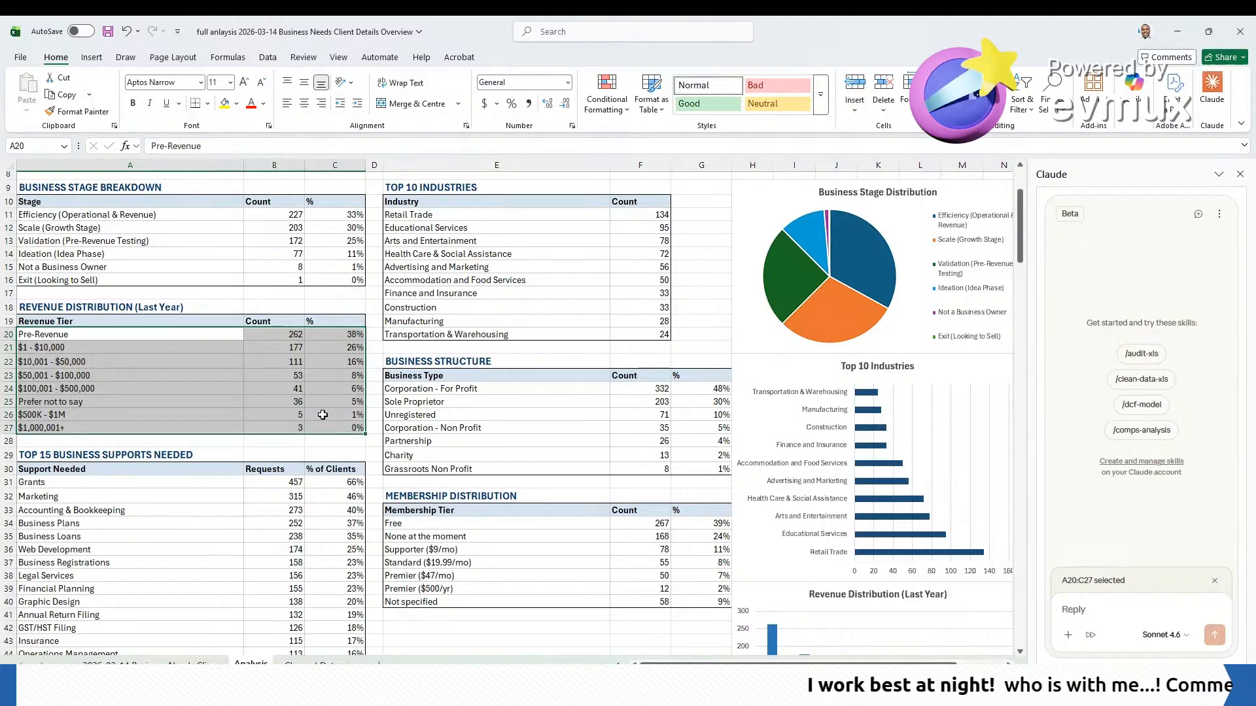
{"action": "left_click", "coordinate": [203, 354]}
{"action": "left_click", "coordinate": [327, 340]}
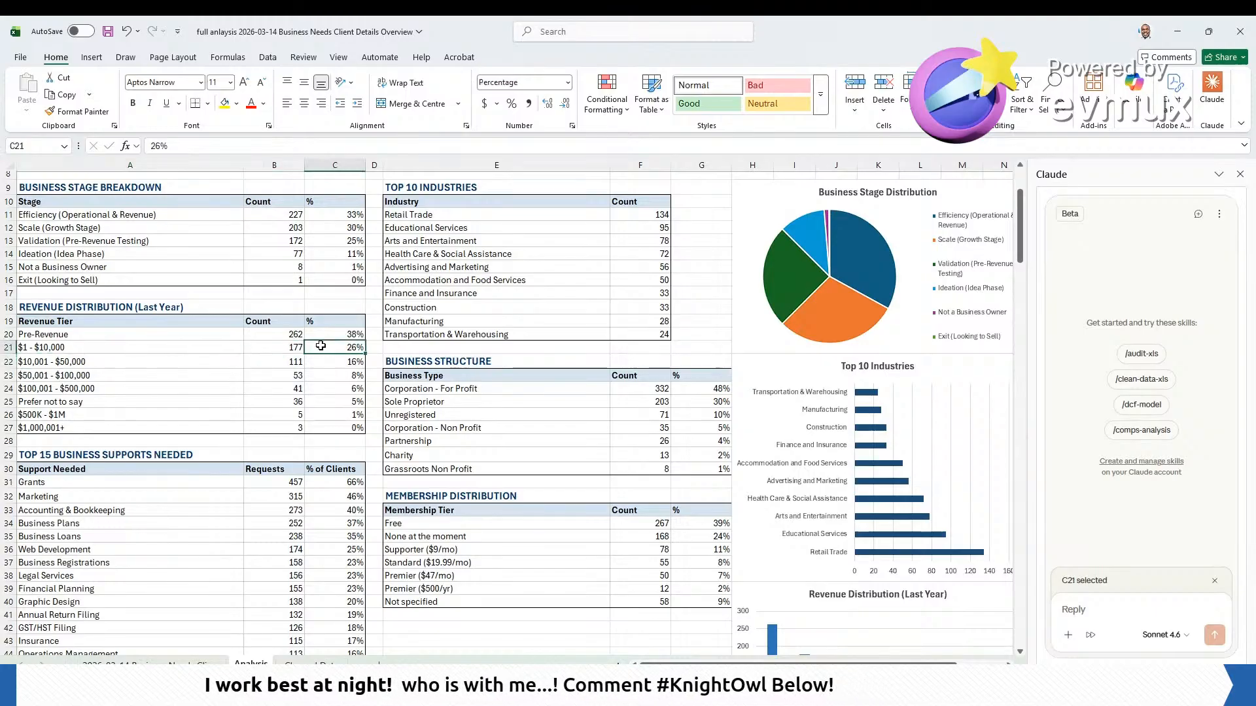
{"action": "left_click_drag", "start_coordinate": [327, 340], "coordinate": [332, 348]}
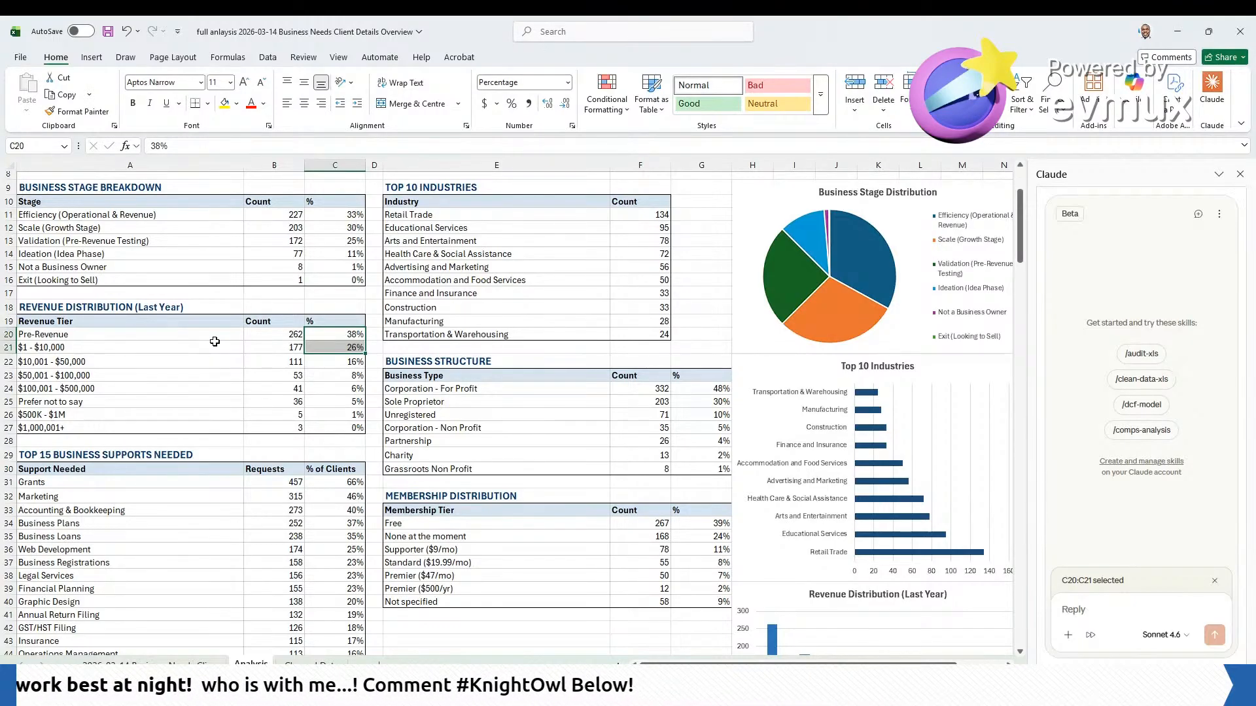
{"action": "left_click_drag", "start_coordinate": [209, 362], "coordinate": [311, 377]}
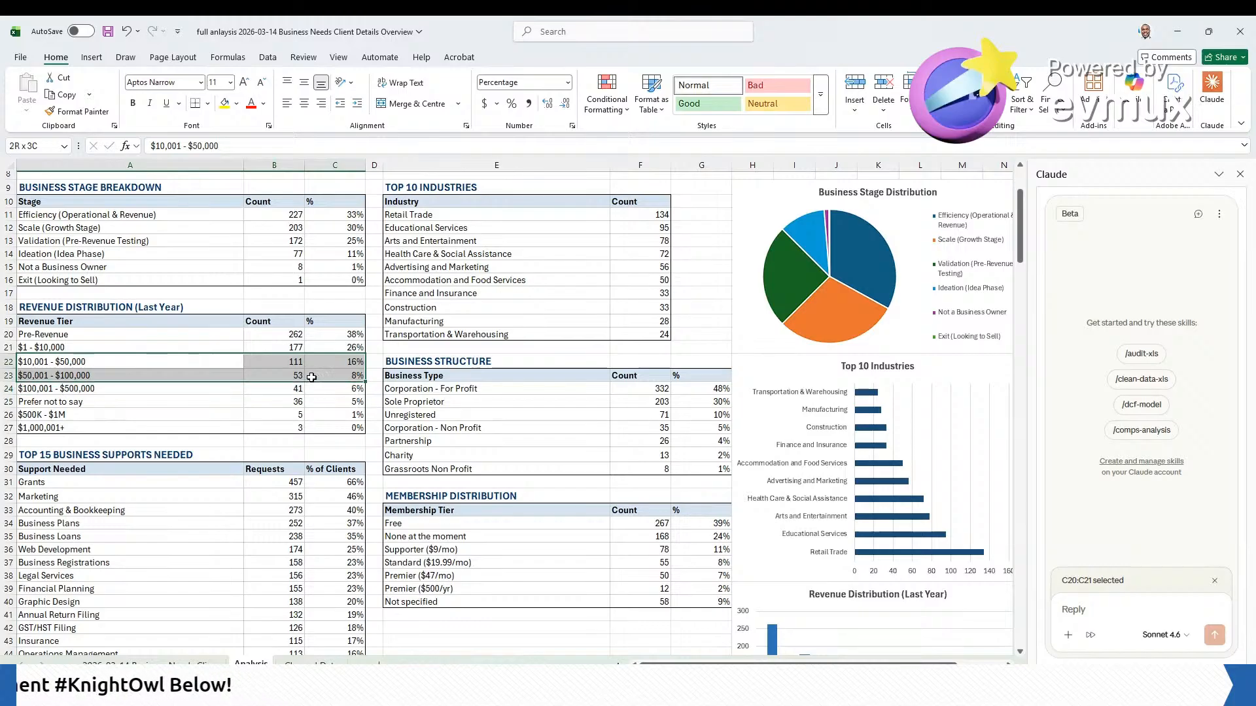
{"action": "left_click", "coordinate": [336, 362]}
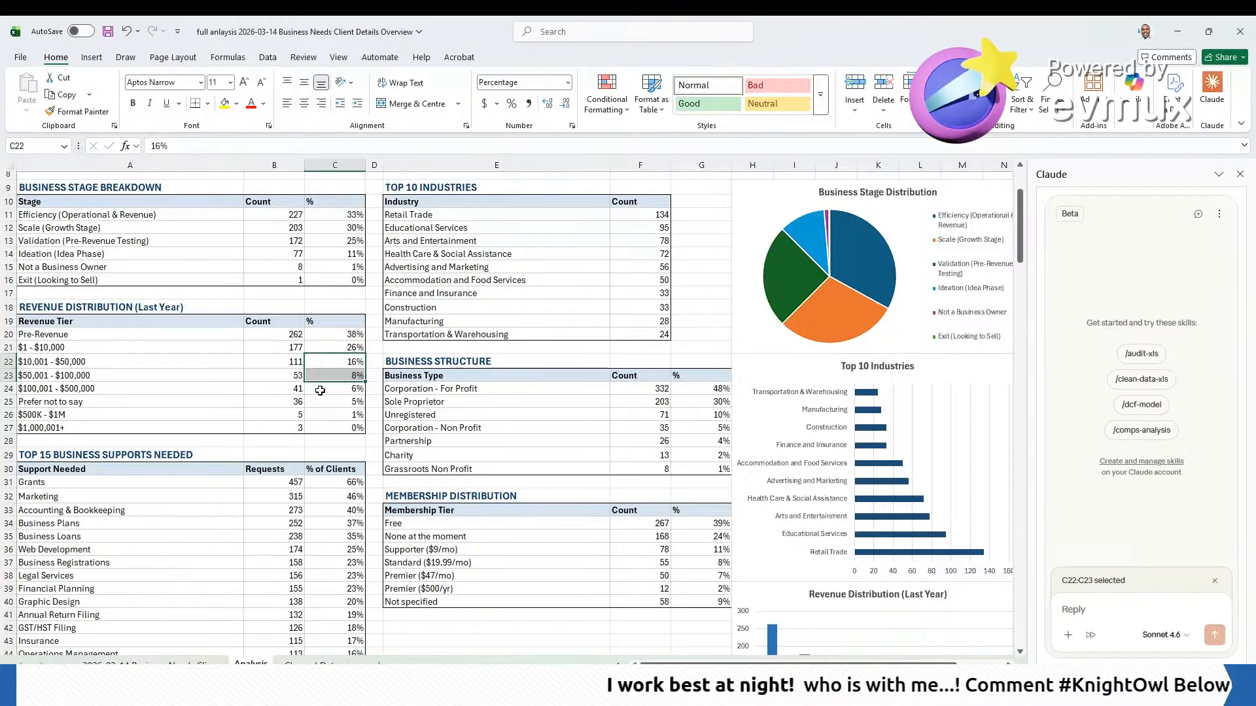
{"action": "left_click", "coordinate": [1101, 282]}
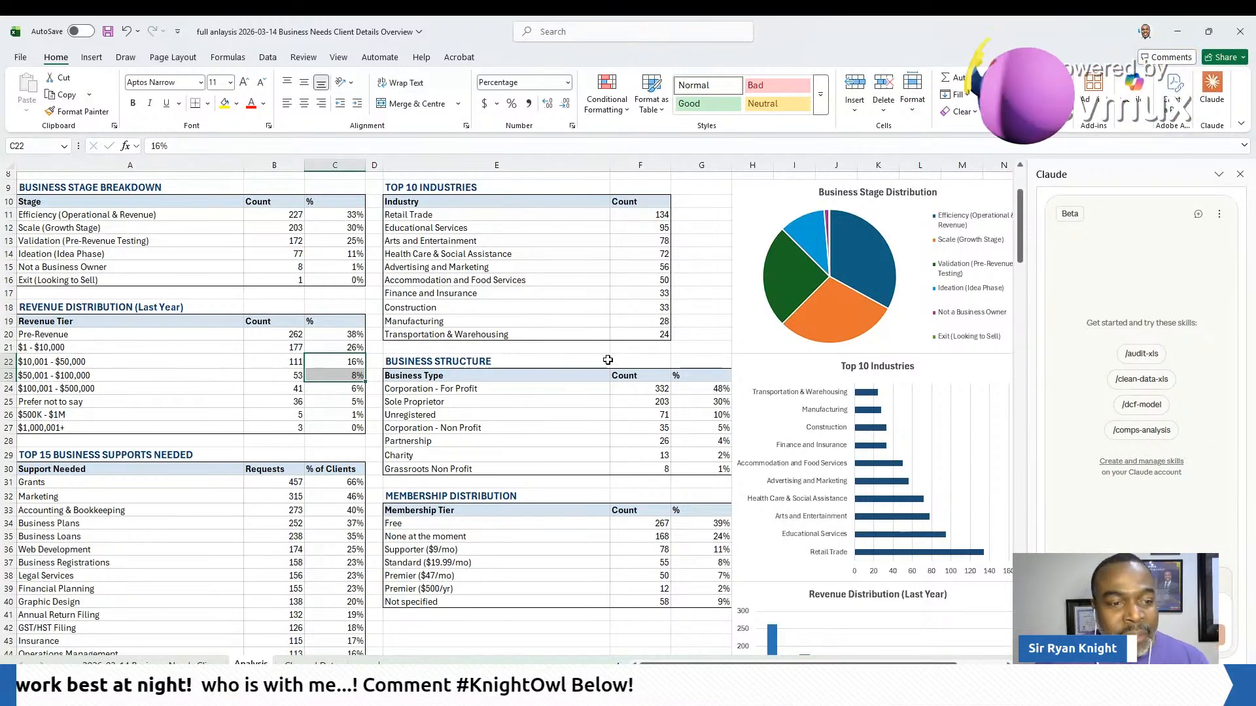
Look at the raw client data sheet and the Cleaned Data sheet again, and return to the Analysis sheet
{"action": "left_click", "coordinate": [149, 664]}
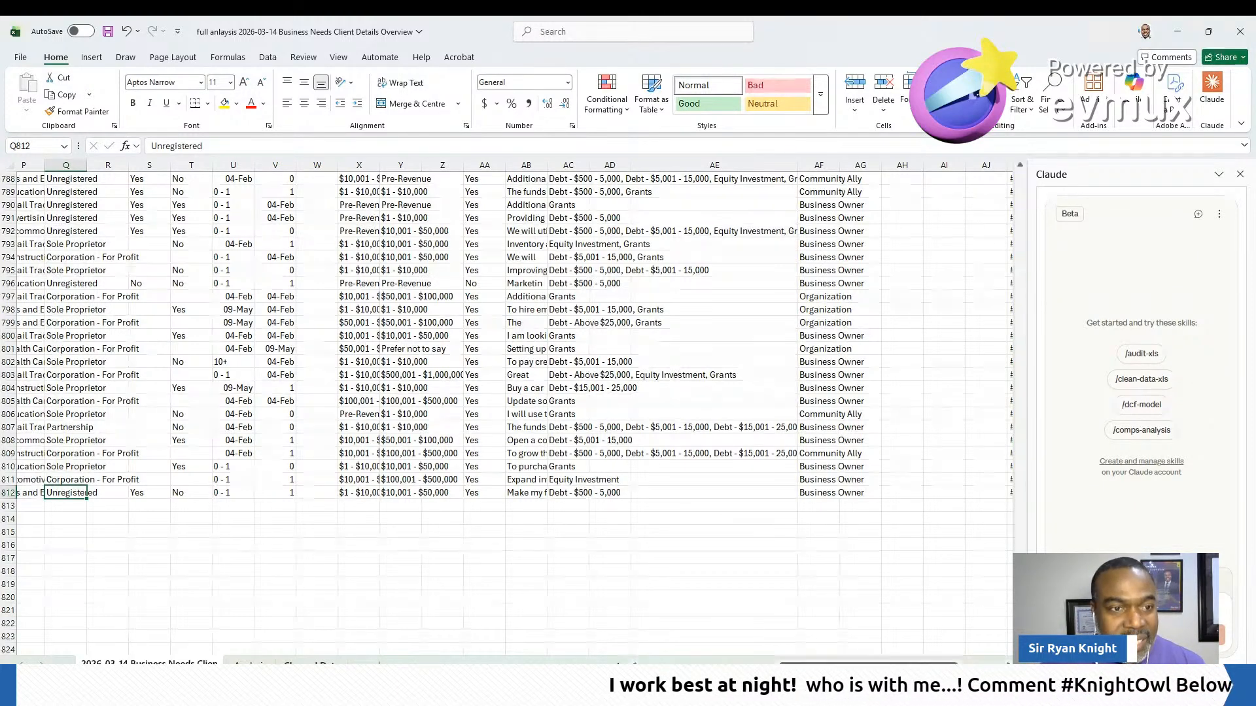
{"action": "left_click", "coordinate": [310, 663]}
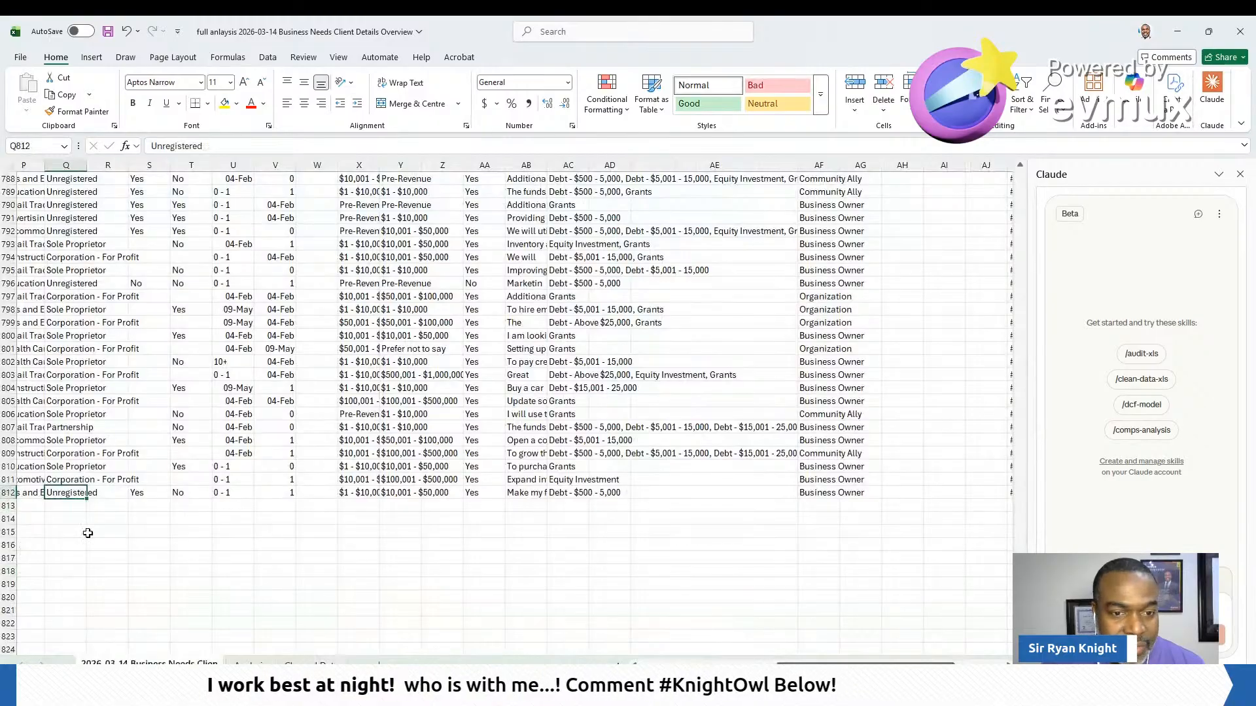
{"action": "left_click", "coordinate": [311, 666]}
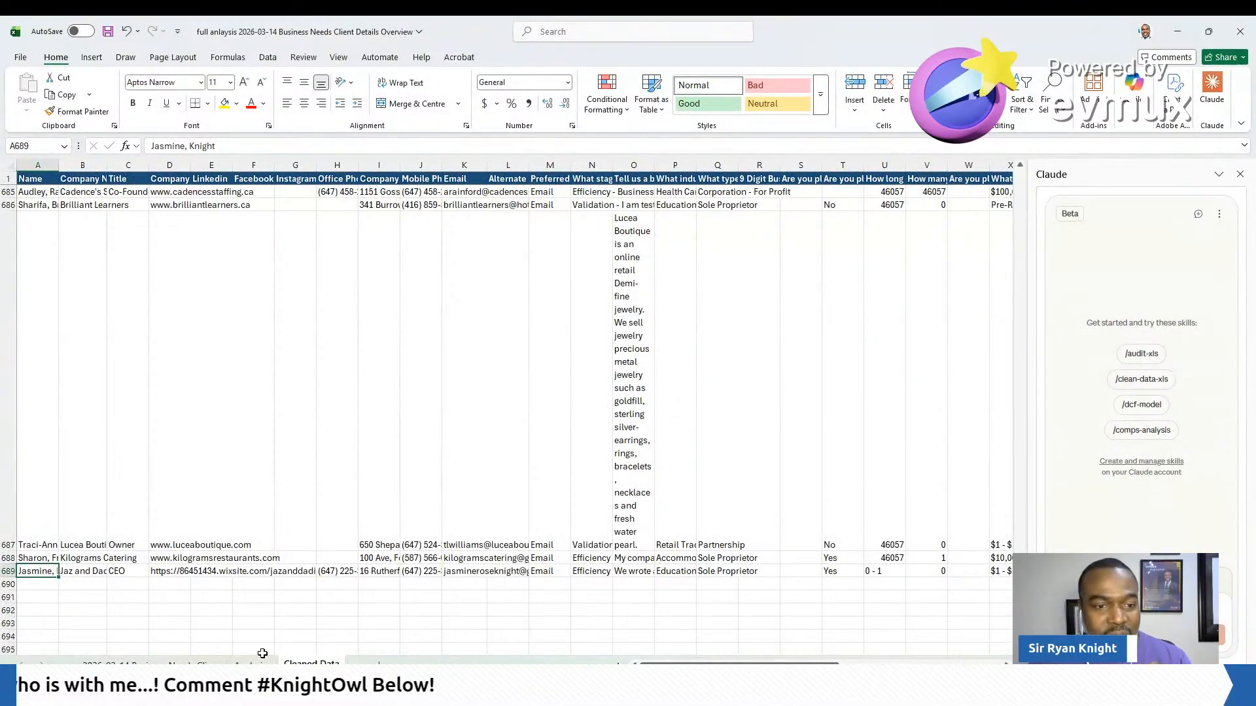
{"action": "key", "text": "ctrl+Page_Up"}
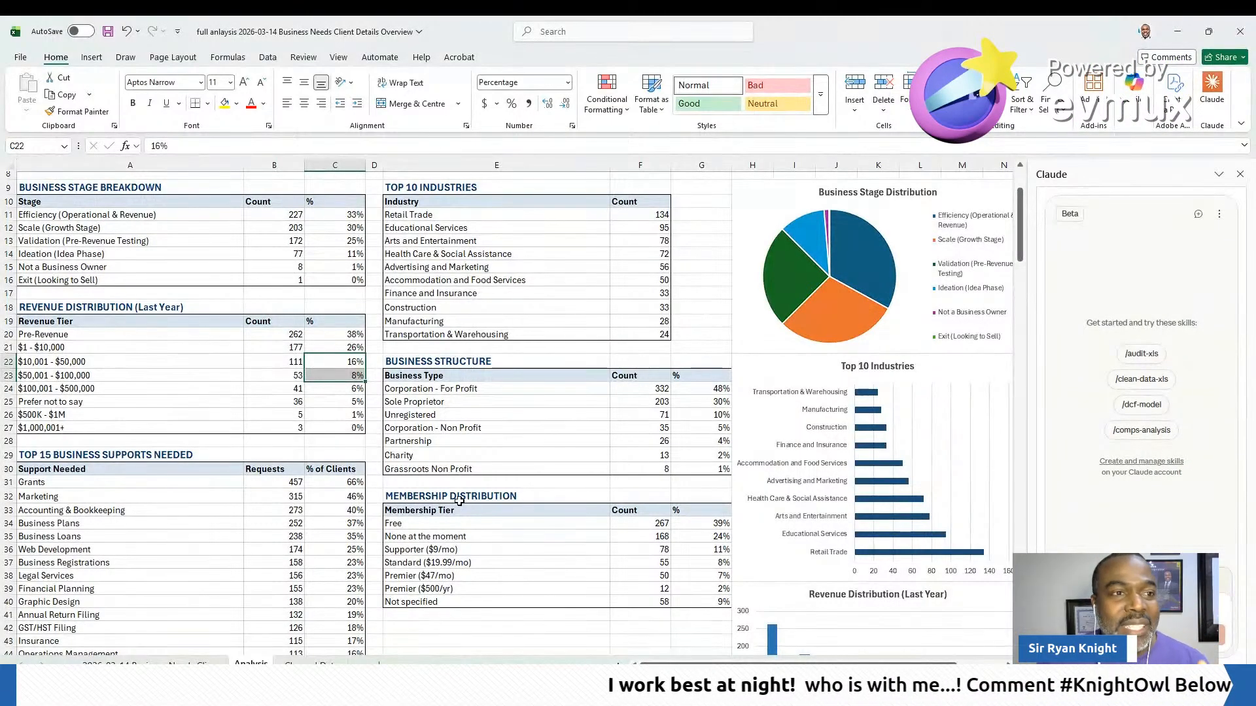
Compare the Business Stage Breakdown with the Revenue Distribution table, focusing on the Efficiency and Scale stages
{"action": "left_click_drag", "start_coordinate": [157, 215], "coordinate": [286, 289]}
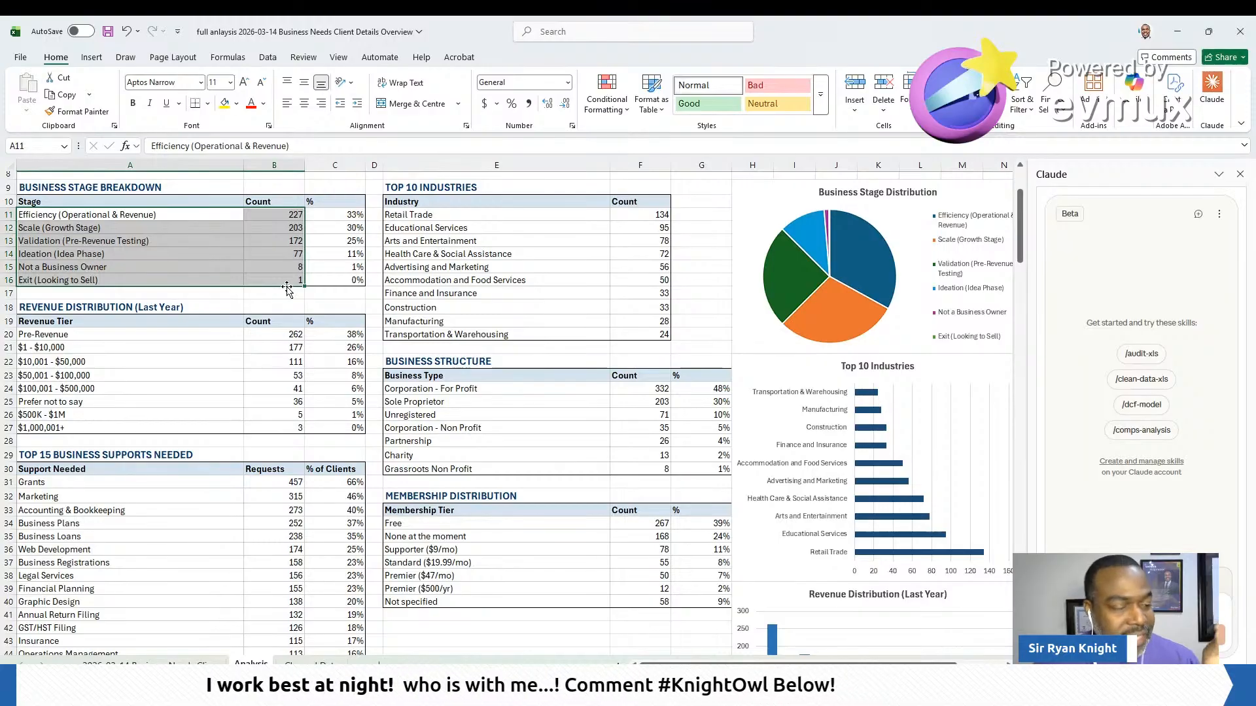
{"action": "left_click", "coordinate": [348, 215]}
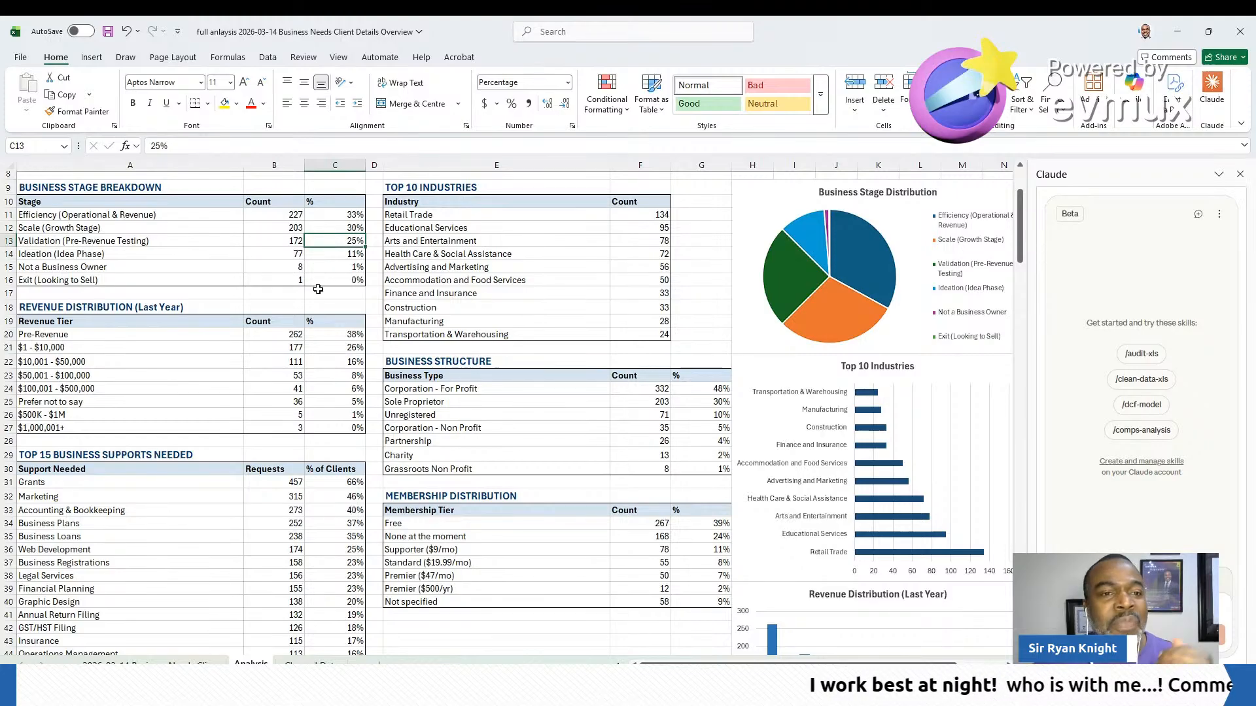
{"action": "left_click_drag", "start_coordinate": [157, 337], "coordinate": [335, 430]}
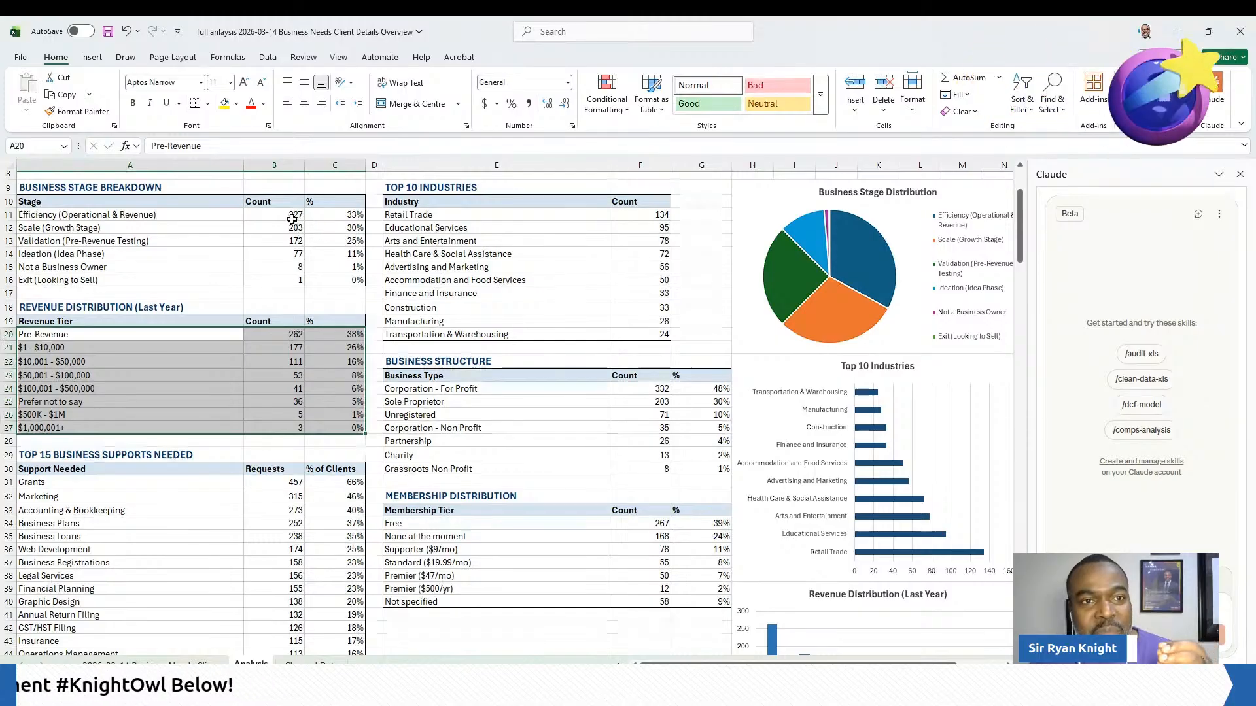
{"action": "left_click", "coordinate": [217, 215]}
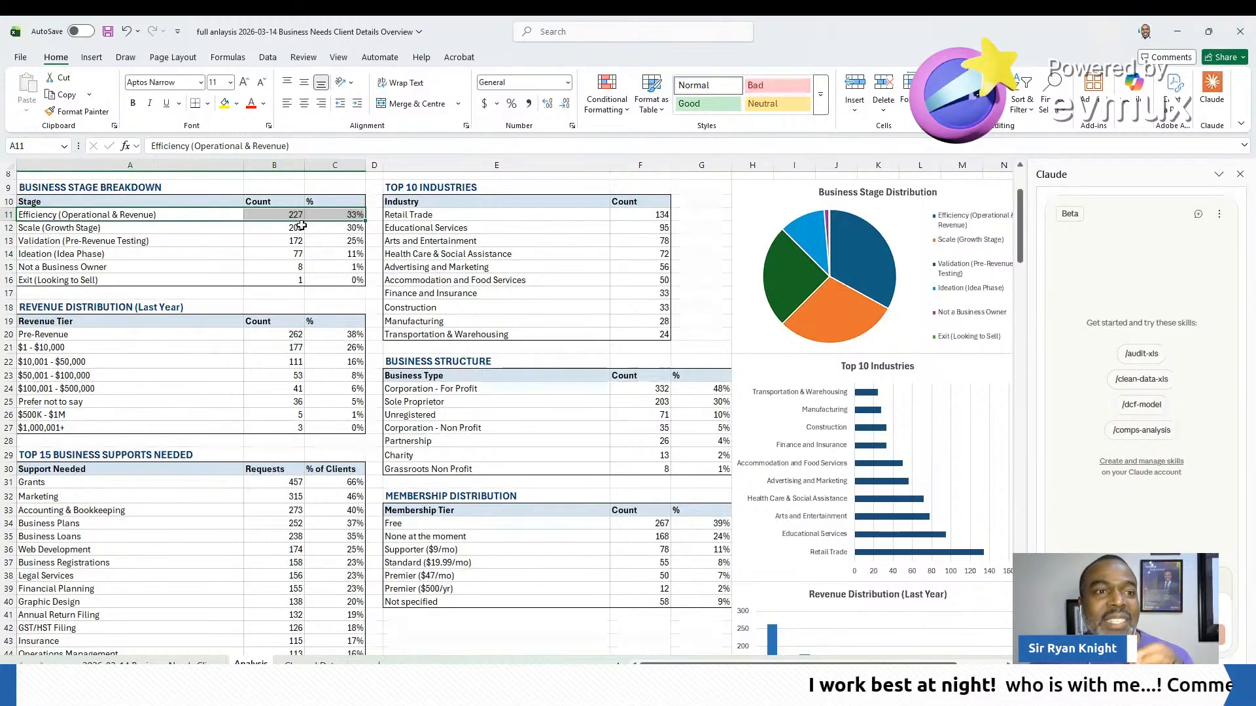
{"action": "left_click_drag", "start_coordinate": [191, 229], "coordinate": [308, 231]}
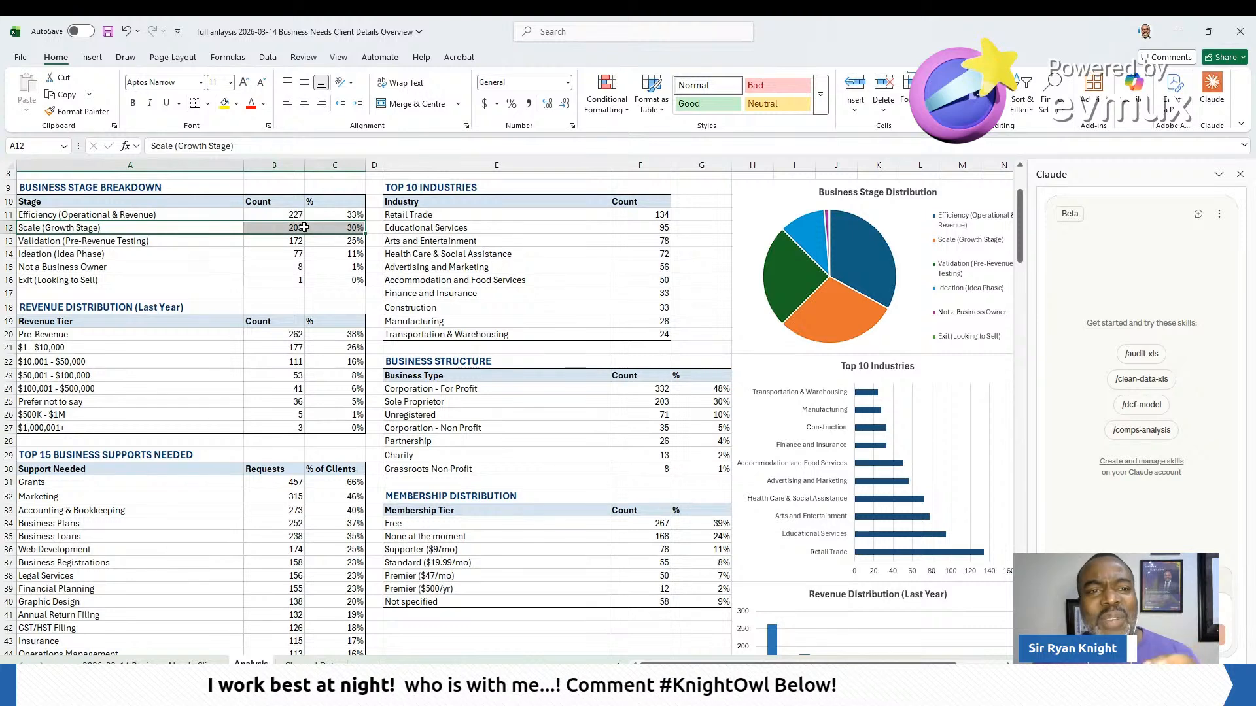
{"action": "left_click", "coordinate": [179, 228]}
{"action": "left_click_drag", "start_coordinate": [179, 228], "coordinate": [211, 230]}
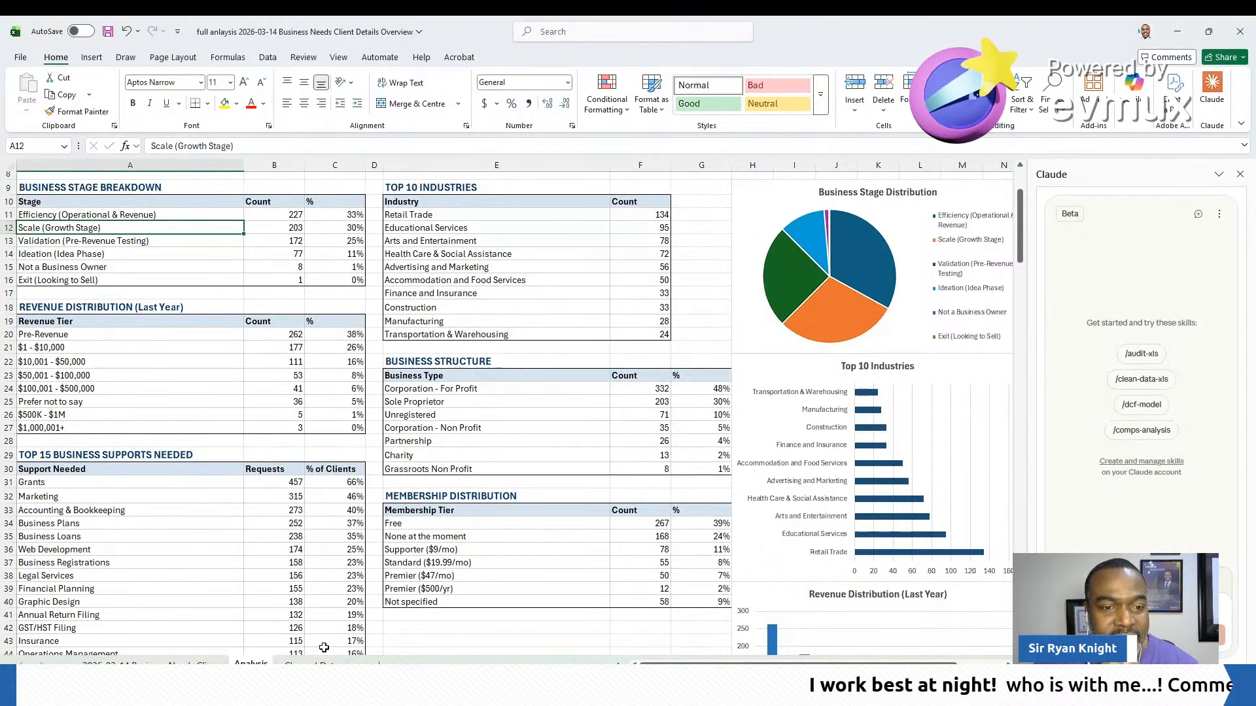
Examine the Cleaned Data sheet's columns through to the last one and return to the Analysis sheet
{"action": "key", "text": "ctrl+Page_Down"}
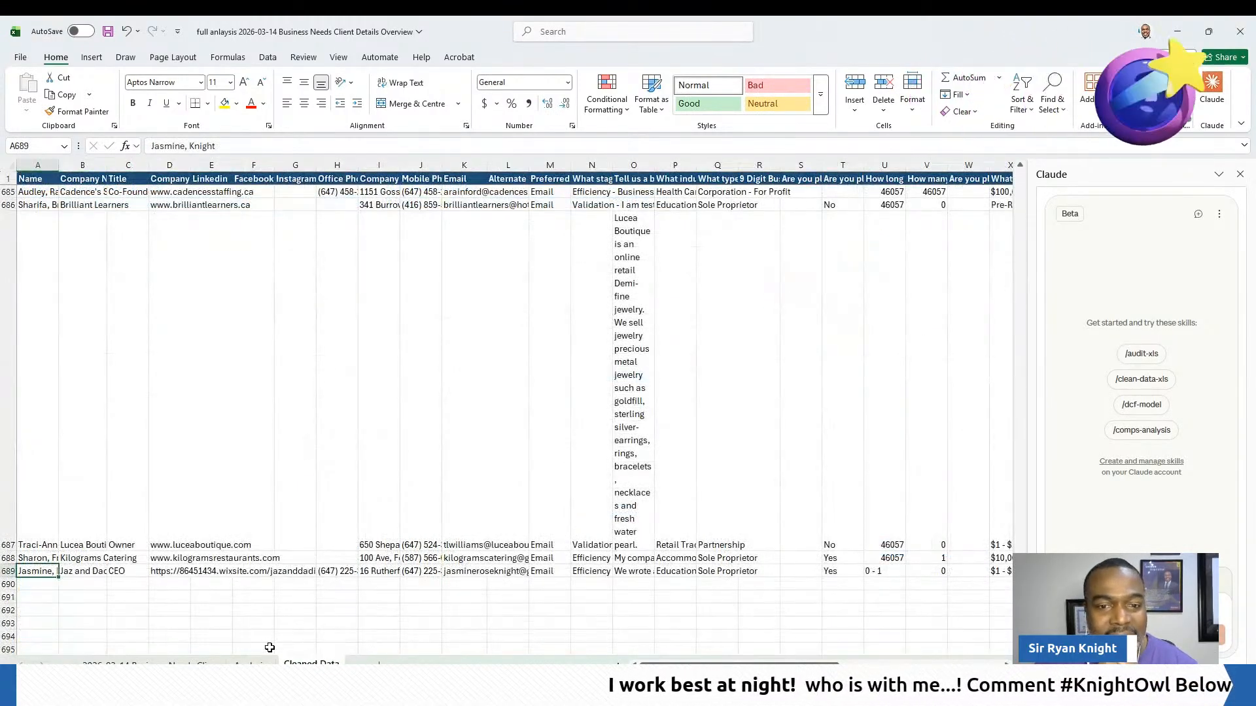
{"action": "scroll", "coordinate": [514, 393], "scroll_direction": "right", "scroll_amount": 6}
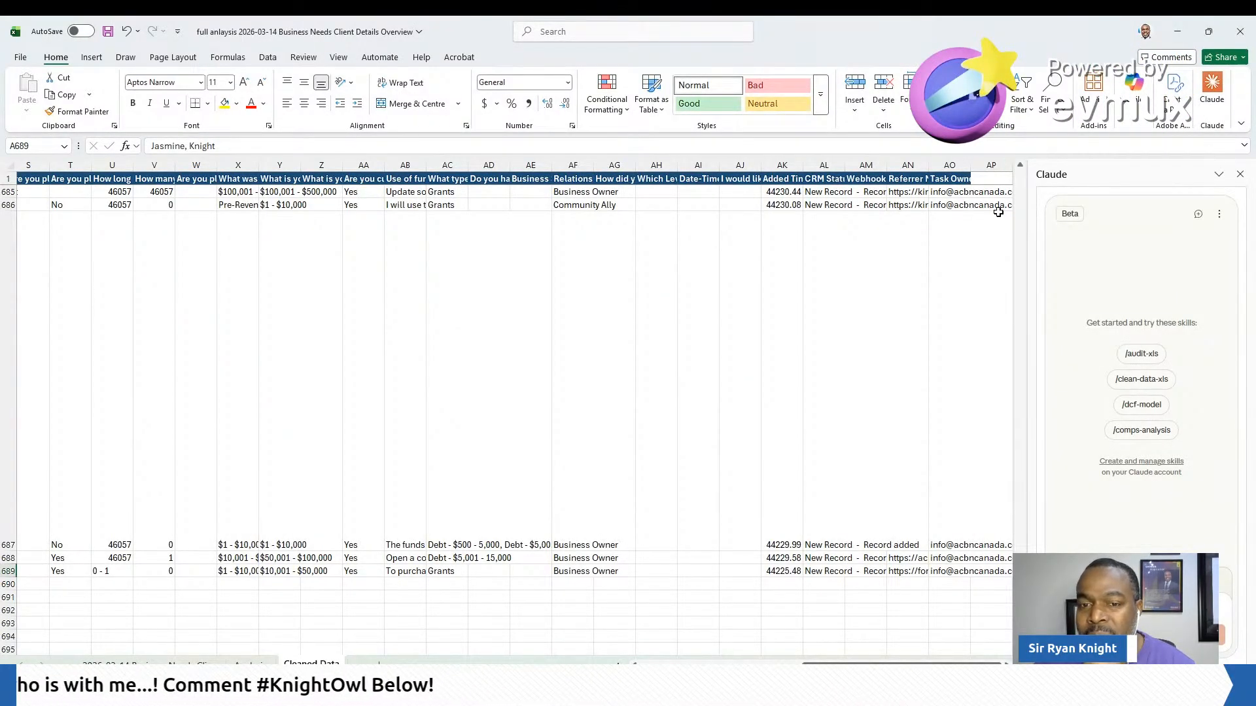
{"action": "key", "text": "ctrl+Page_Up"}
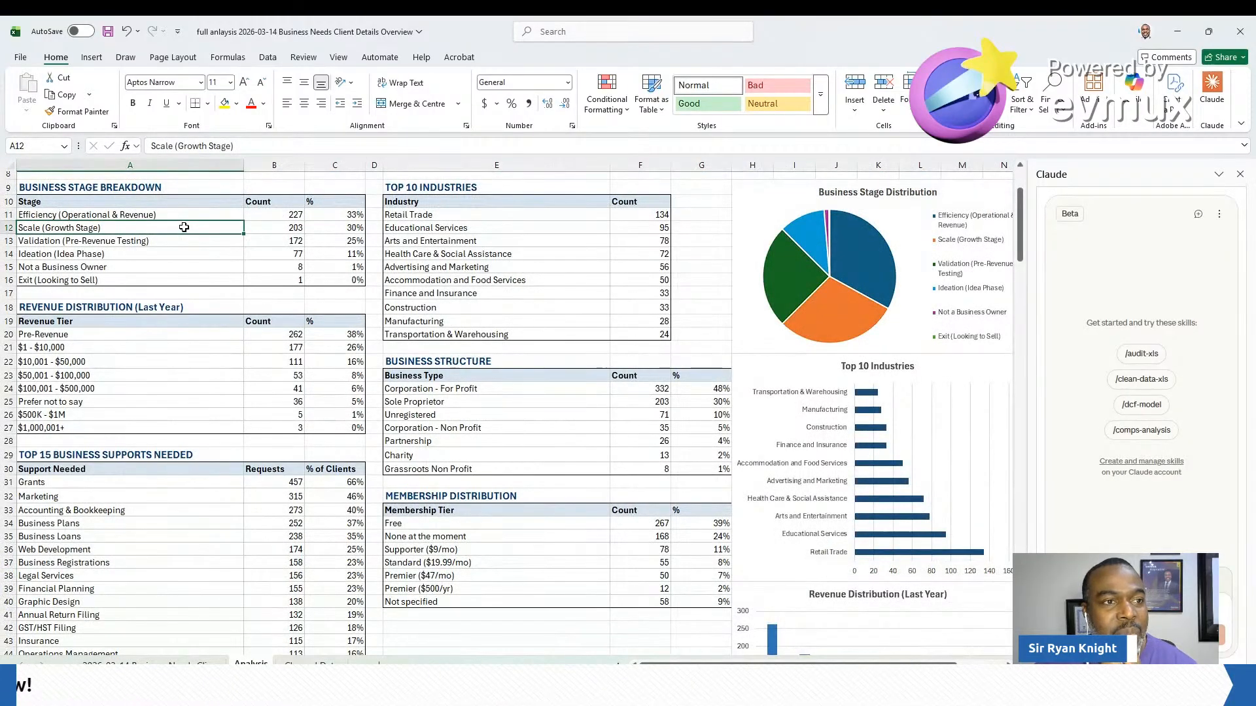
Review the category labels of the business stage, industry and business structure tables, and examine the Business Stage Distribution chart
{"action": "left_click_drag", "start_coordinate": [154, 215], "coordinate": [158, 275]}
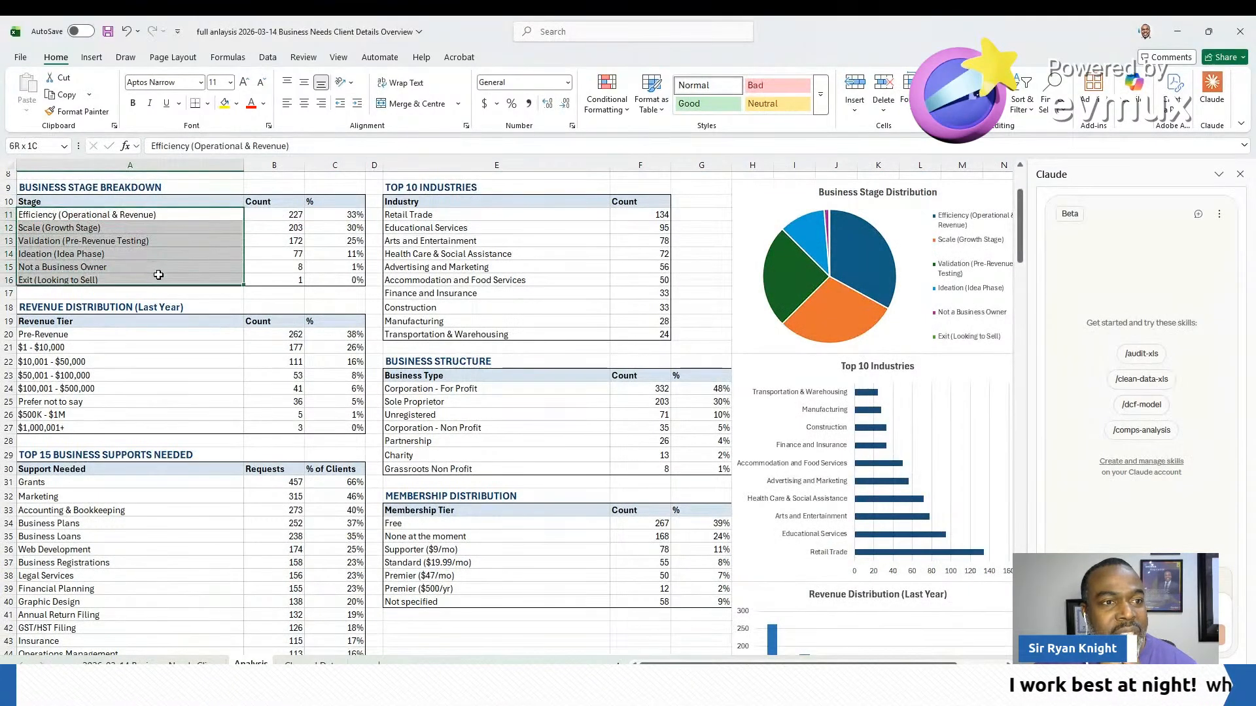
{"action": "left_click_drag", "start_coordinate": [433, 221], "coordinate": [439, 334]}
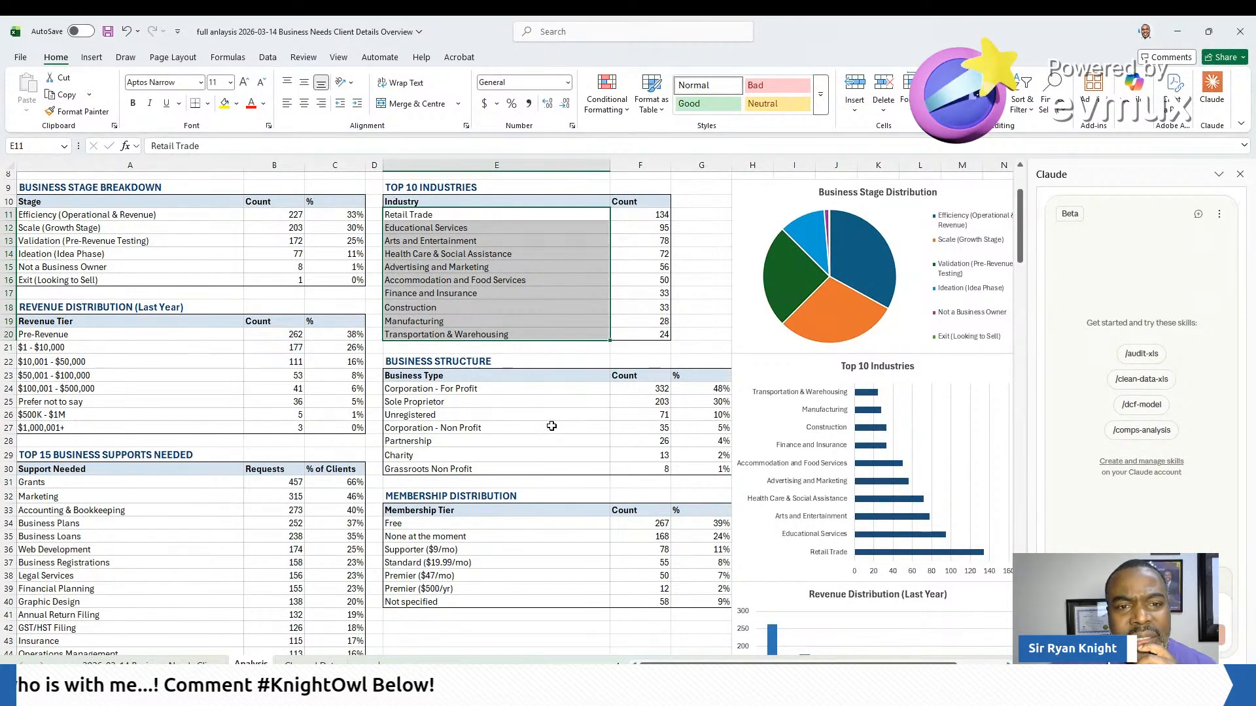
{"action": "left_click_drag", "start_coordinate": [536, 390], "coordinate": [537, 458]}
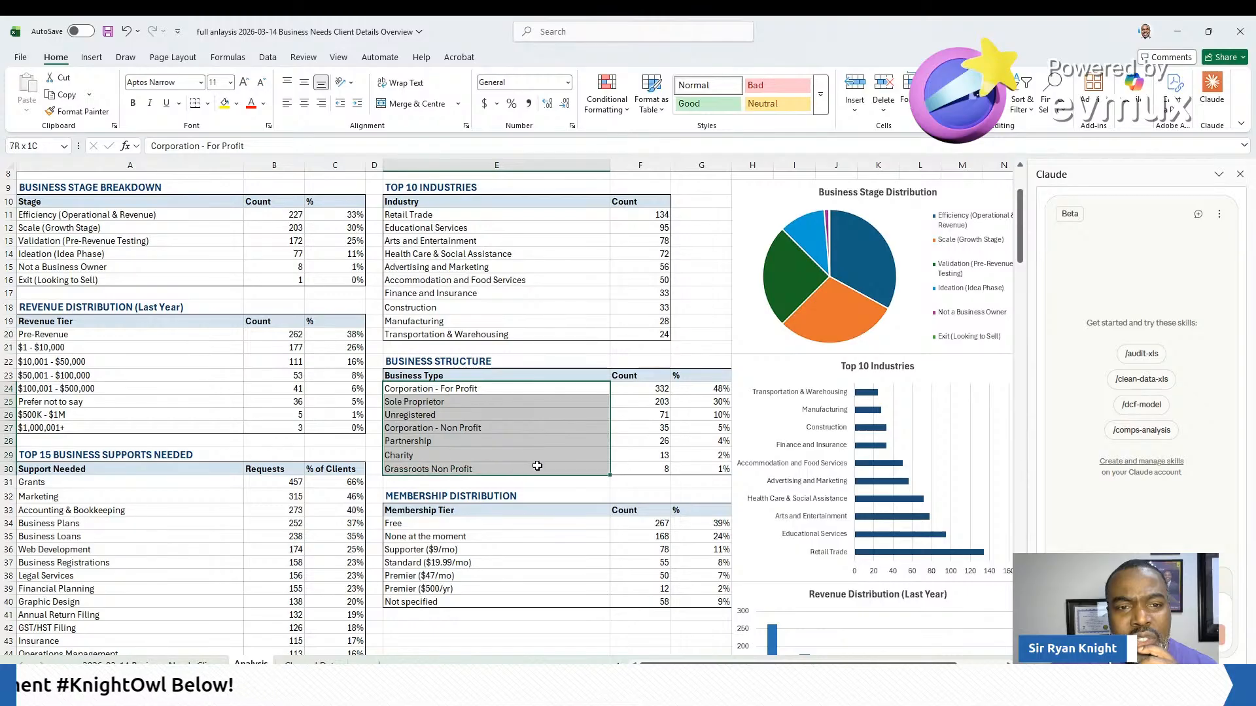
{"action": "scroll", "coordinate": [499, 419], "scroll_direction": "down", "scroll_amount": 1}
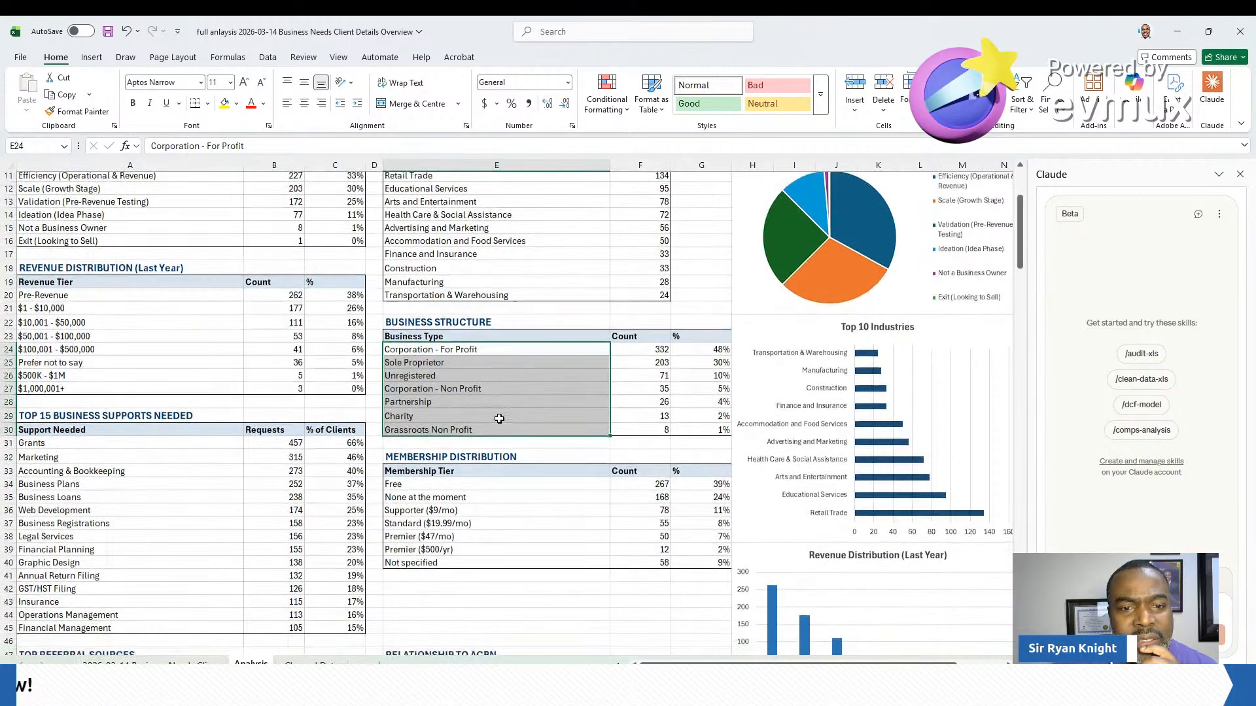
{"action": "scroll", "coordinate": [499, 419], "scroll_direction": "up", "scroll_amount": 2}
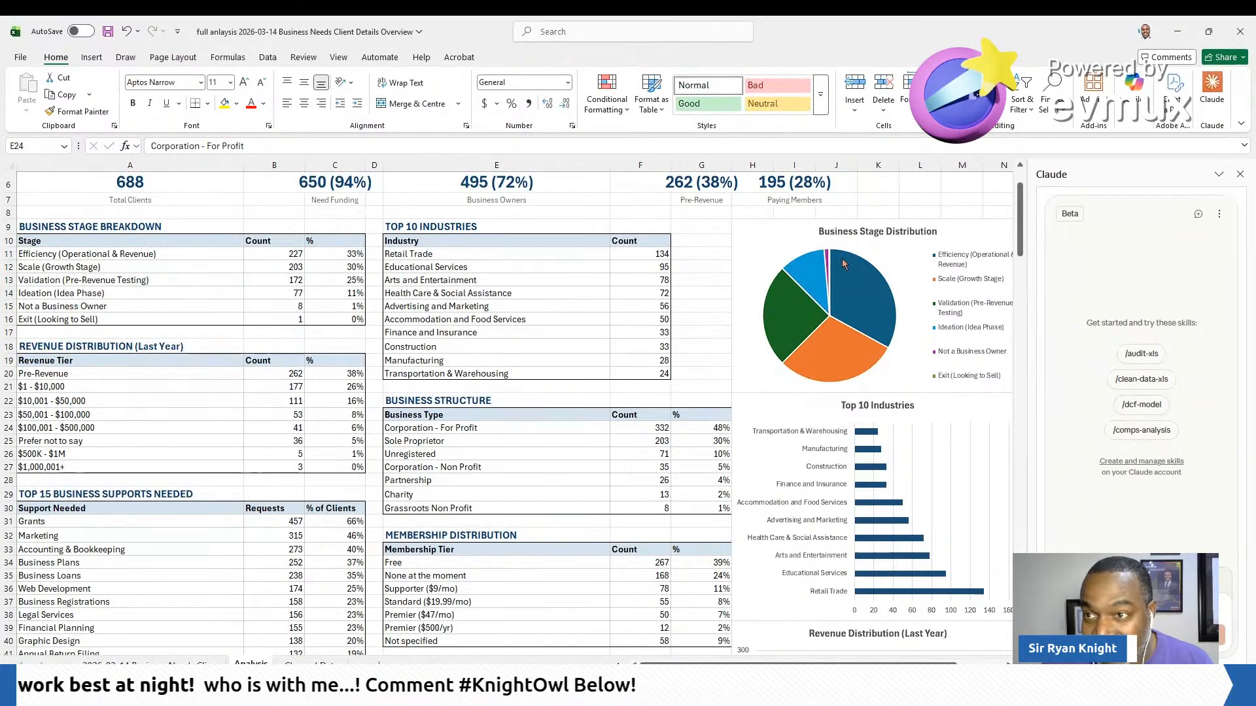
{"action": "left_click", "coordinate": [842, 293]}
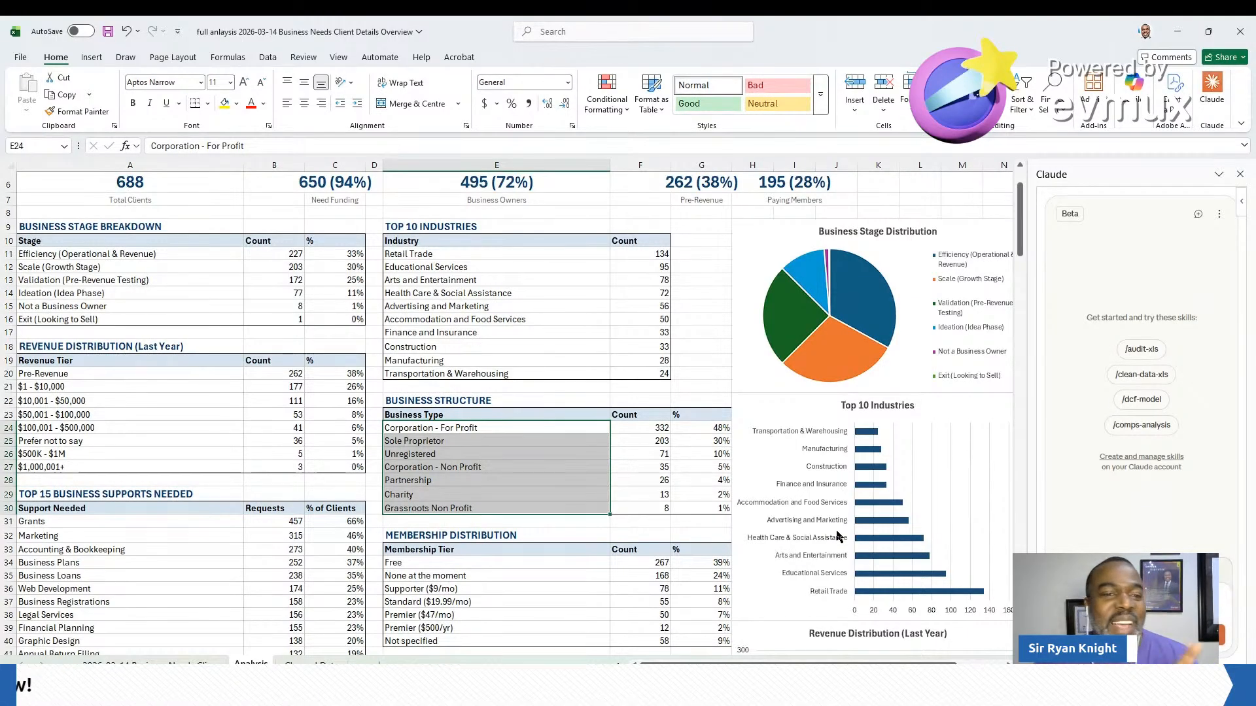
Look through the rest of the dashboard's tables and charts down to the Recommendations for the Team section
{"action": "scroll", "coordinate": [668, 463], "scroll_direction": "down", "scroll_amount": 6}
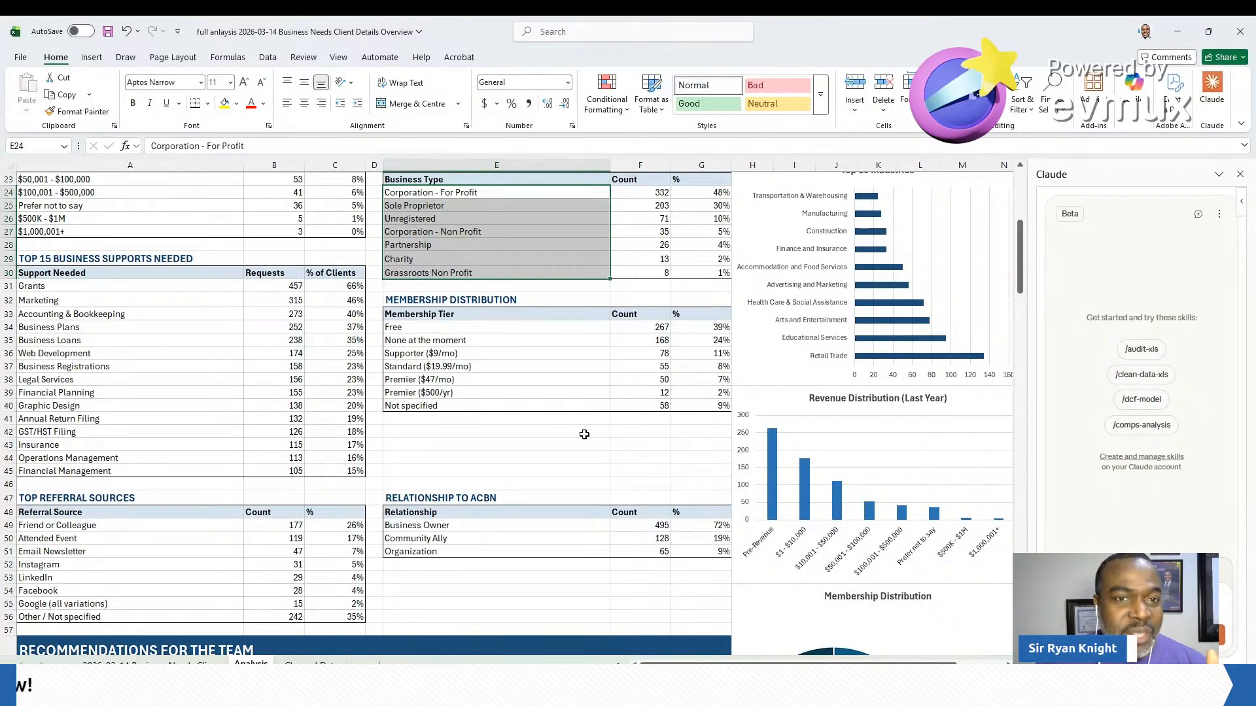
{"action": "scroll", "coordinate": [584, 434], "scroll_direction": "down", "scroll_amount": 5}
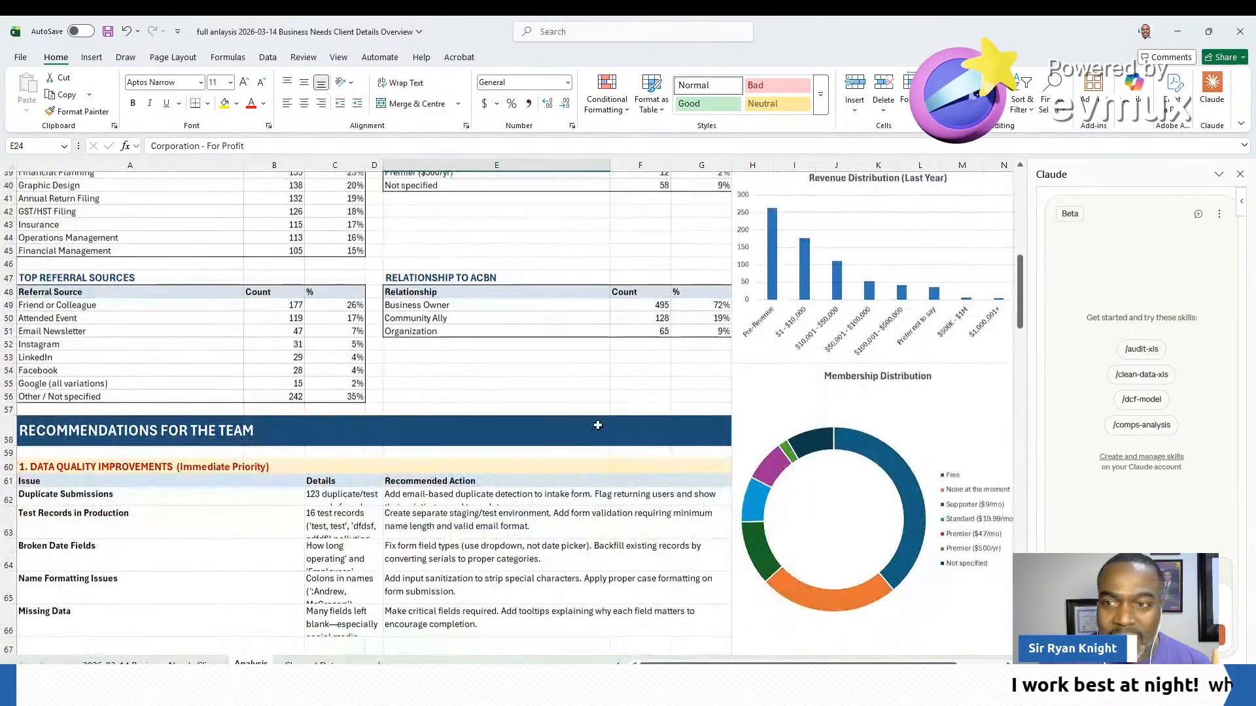
{"action": "scroll", "coordinate": [597, 425], "scroll_direction": "down", "scroll_amount": 3}
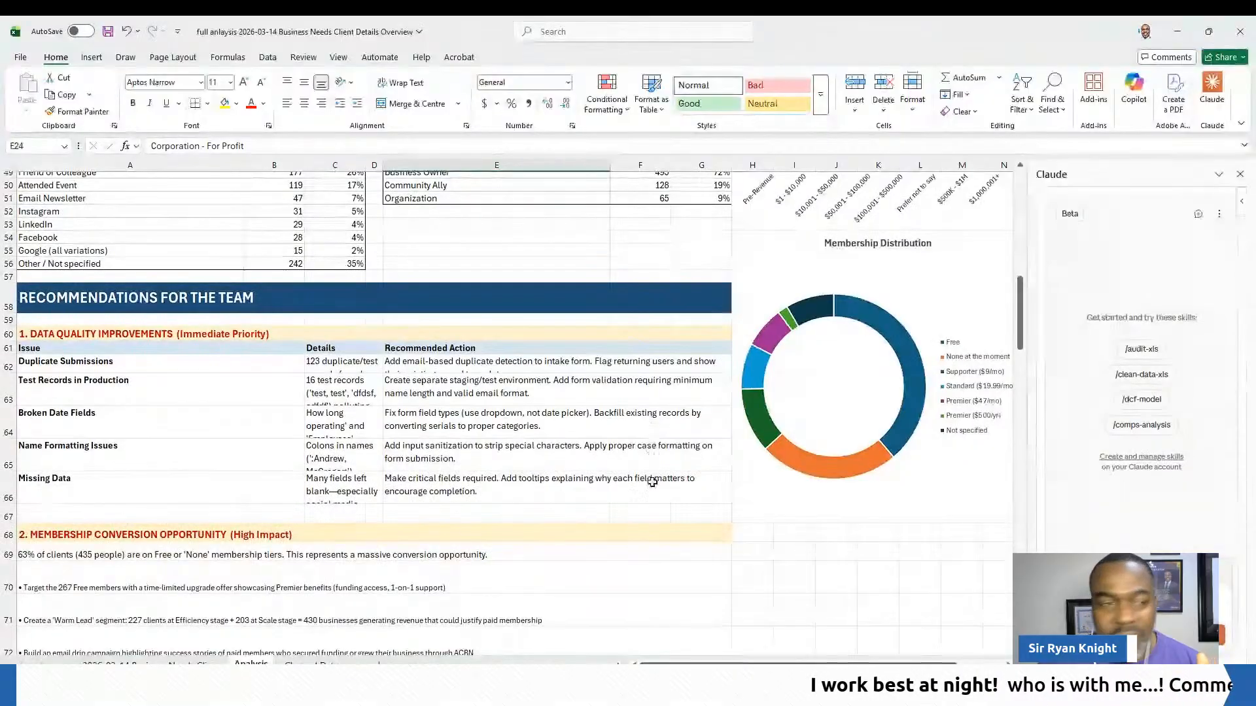
Read the recommendations on Data Quality Improvements and Membership Conversion Opportunity, down to the Funding Support Strategy section
{"action": "scroll", "coordinate": [649, 484], "scroll_direction": "down", "scroll_amount": 1}
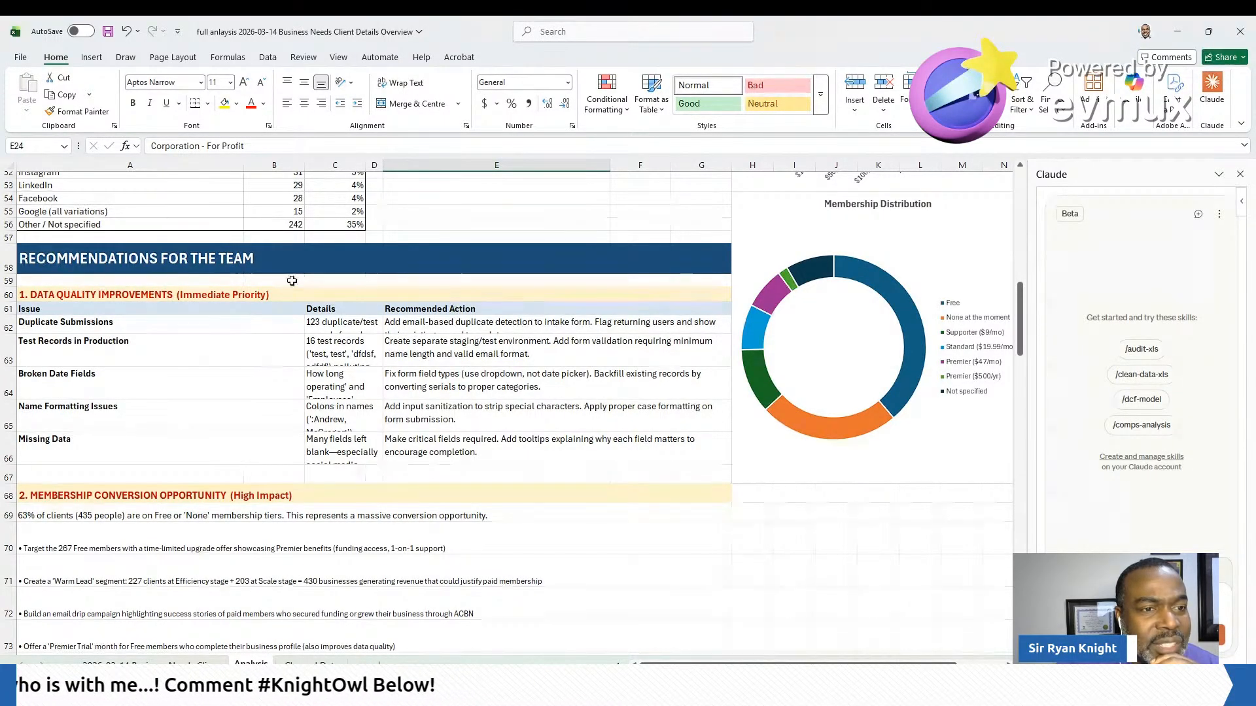
{"action": "scroll", "coordinate": [209, 371], "scroll_direction": "down", "scroll_amount": 2}
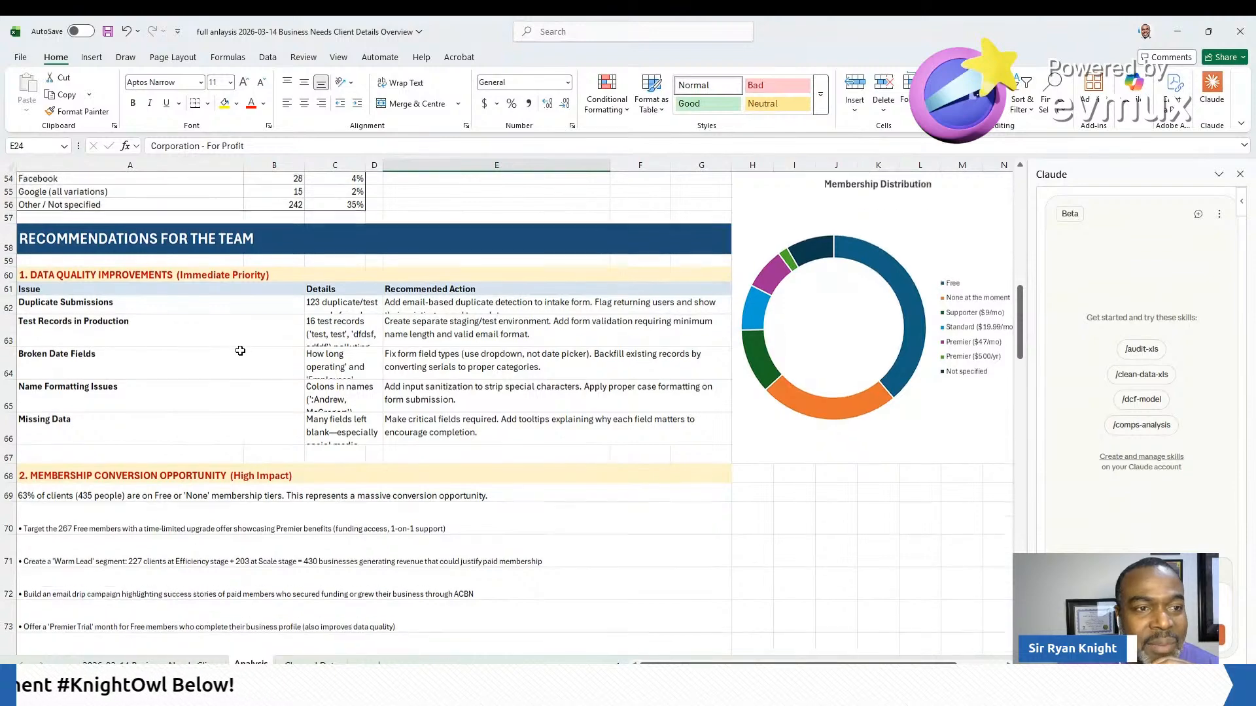
{"action": "scroll", "coordinate": [215, 359], "scroll_direction": "down", "scroll_amount": 2}
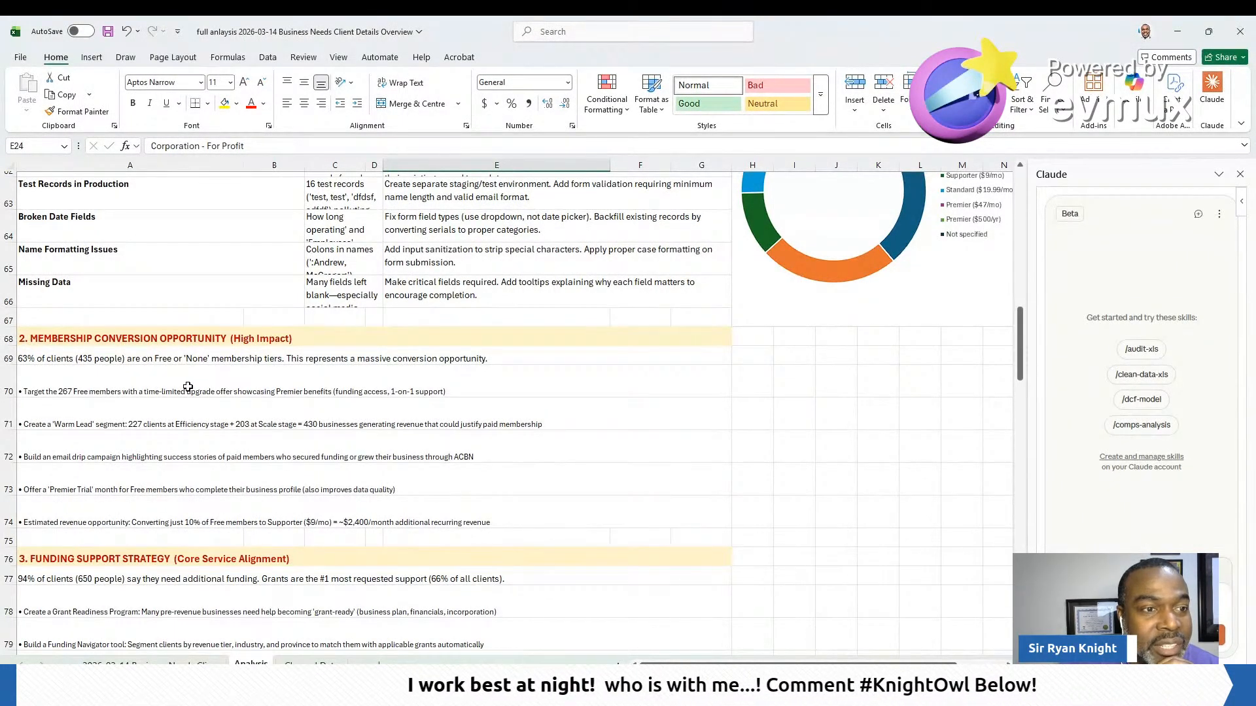
{"action": "scroll", "coordinate": [188, 388], "scroll_direction": "down", "scroll_amount": 1}
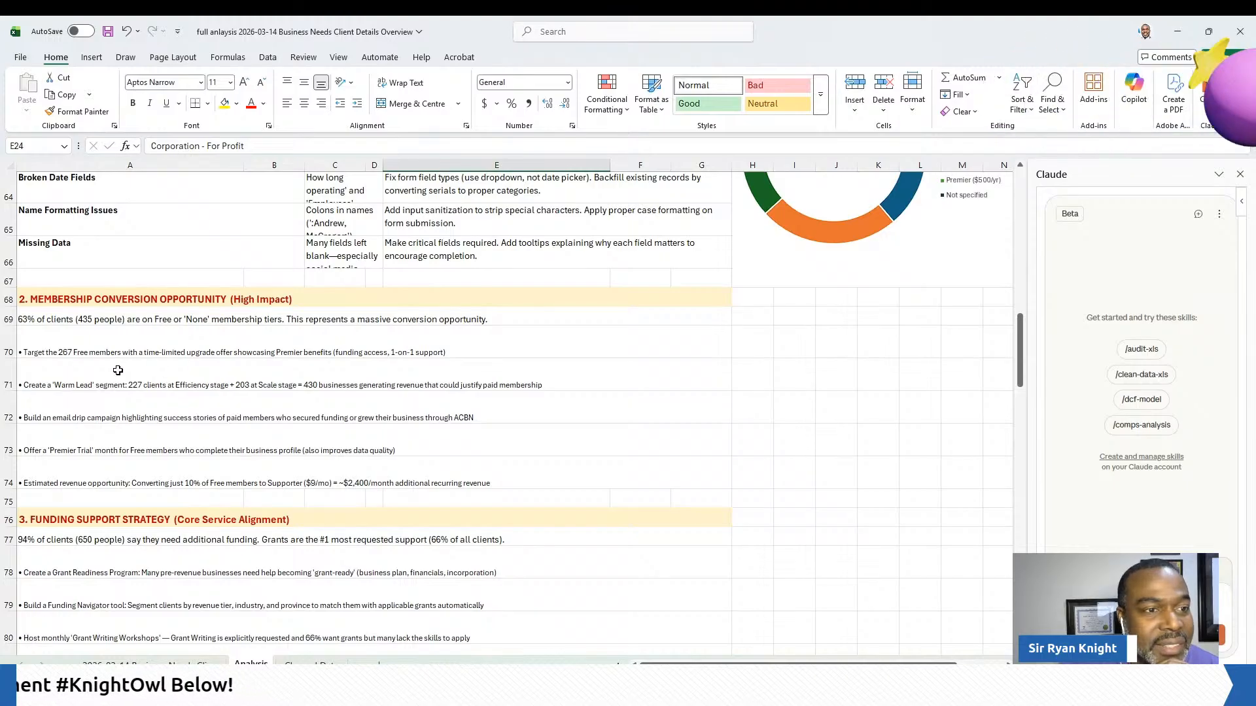
{"action": "scroll", "coordinate": [98, 370], "scroll_direction": "down", "scroll_amount": 1}
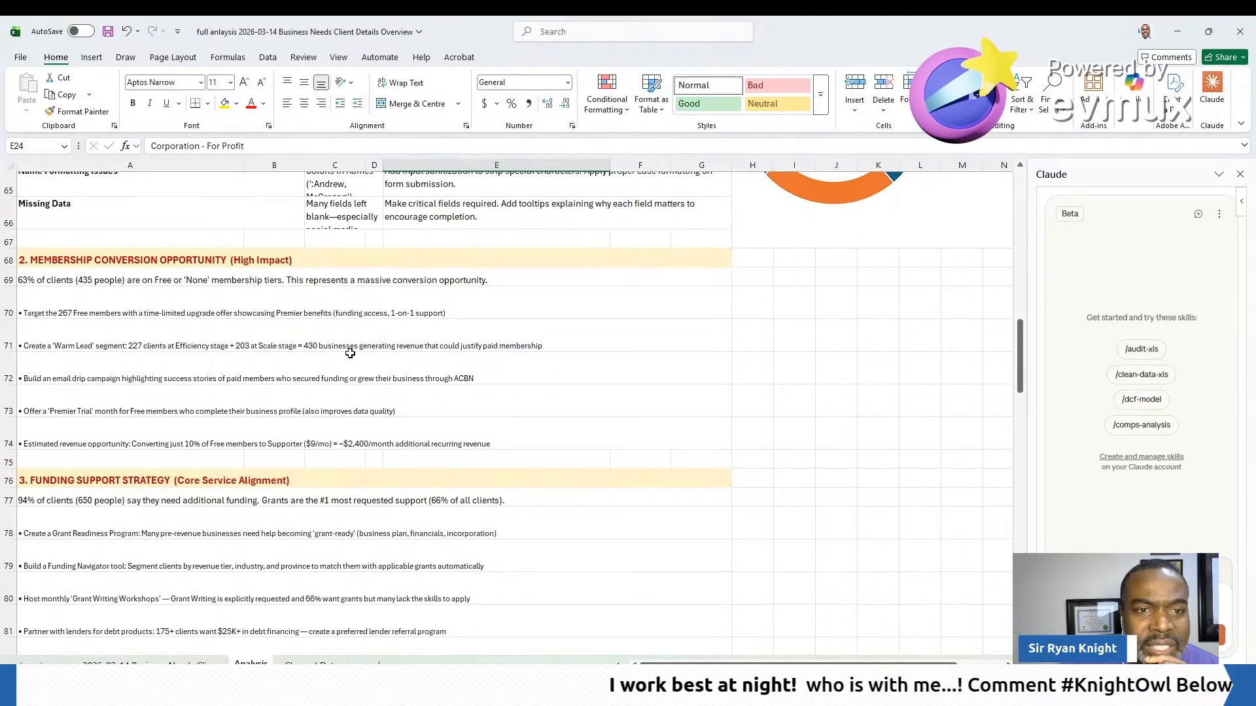
{"action": "scroll", "coordinate": [102, 359], "scroll_direction": "down", "scroll_amount": 1}
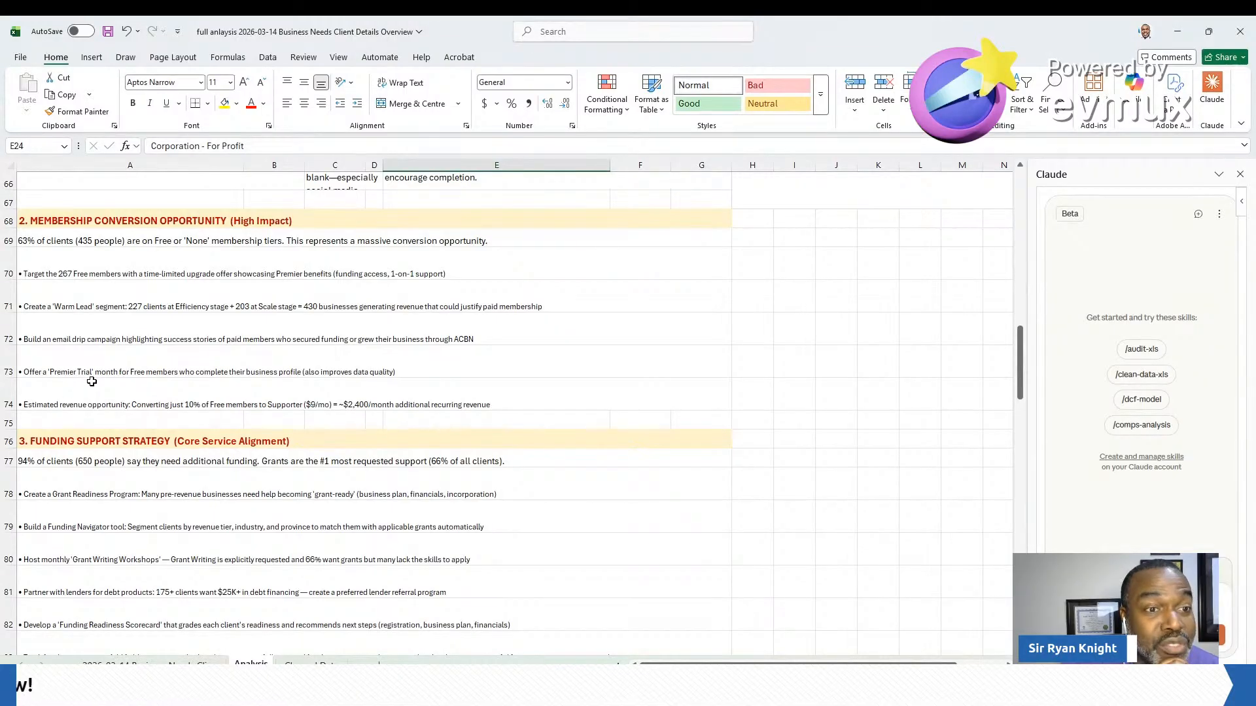
{"action": "scroll", "coordinate": [79, 383], "scroll_direction": "down", "scroll_amount": 1}
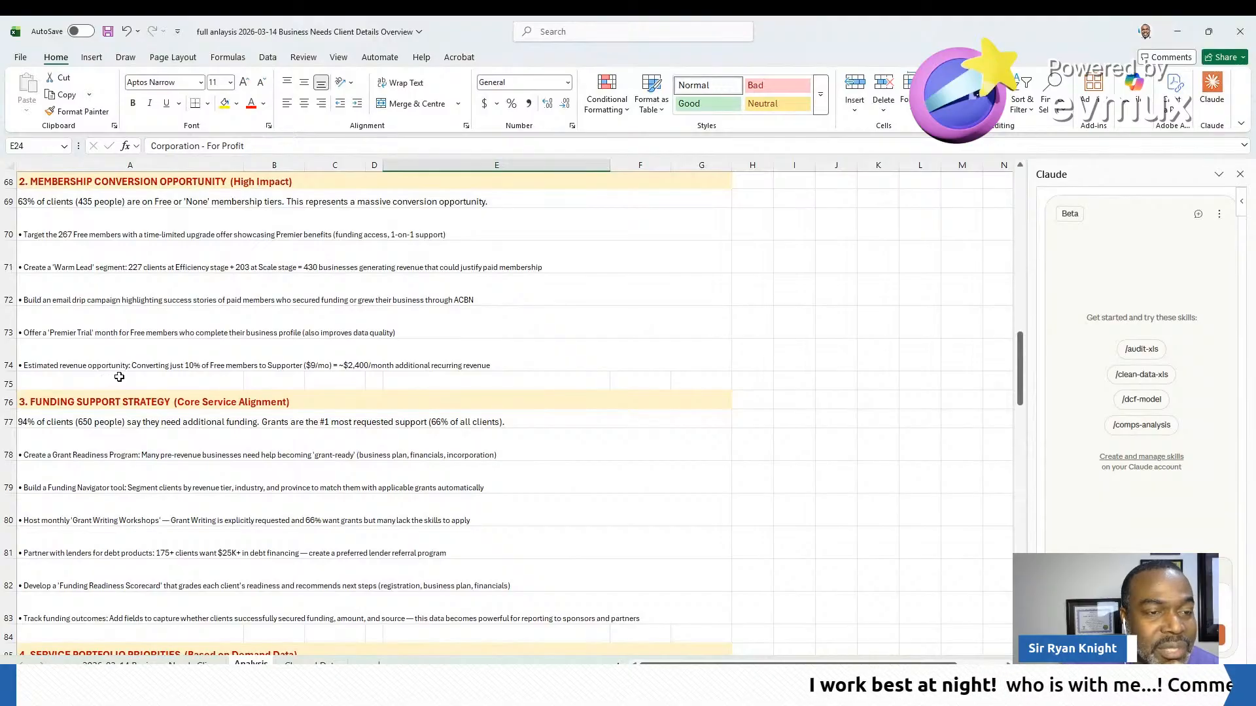
{"action": "scroll", "coordinate": [119, 377], "scroll_direction": "down", "scroll_amount": 3}
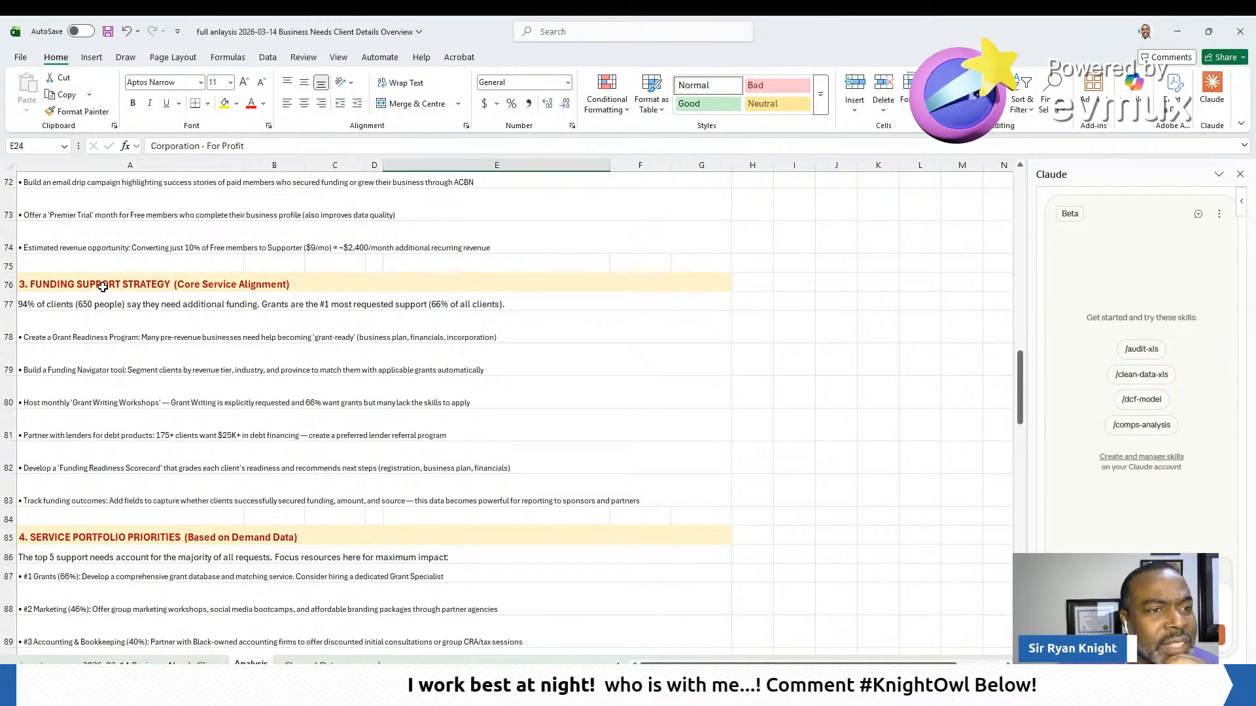
Examine the Funding Support Strategy recommendations one by one, from the Grant Readiness Program to the lender referral program
{"action": "left_click_drag", "start_coordinate": [36, 283], "coordinate": [45, 500]}
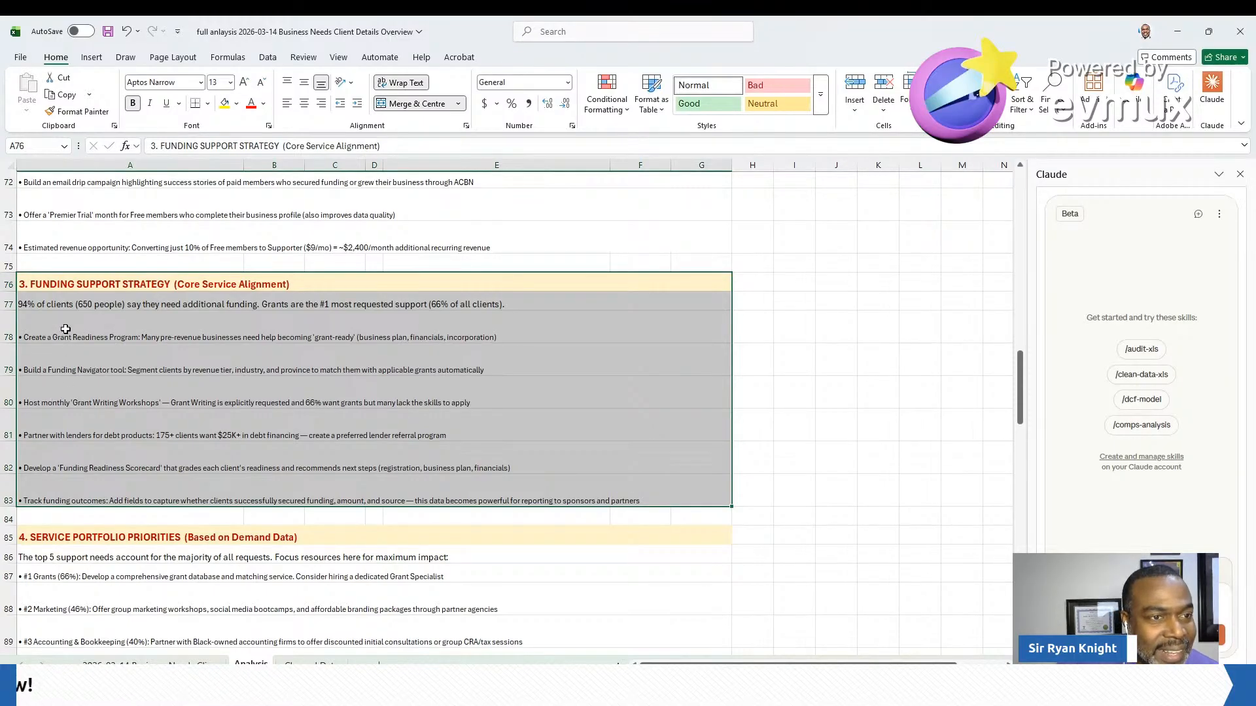
{"action": "left_click_drag", "start_coordinate": [65, 329], "coordinate": [68, 501]}
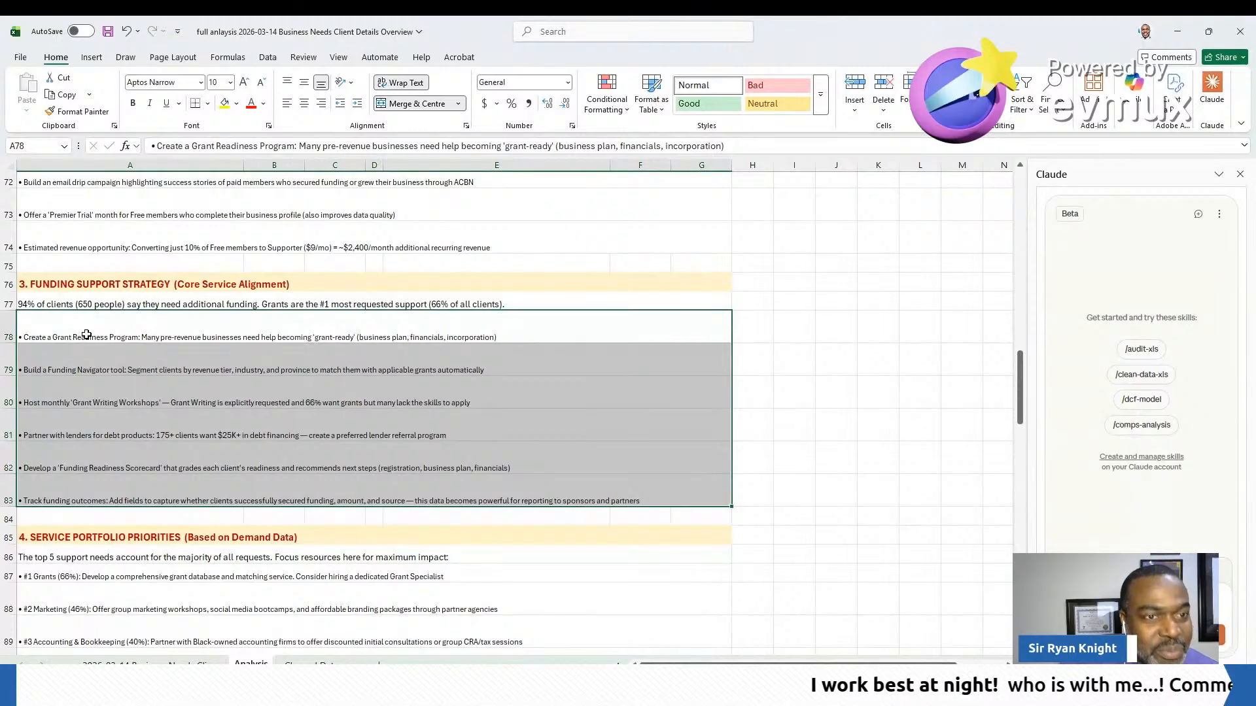
{"action": "left_click", "coordinate": [92, 367]}
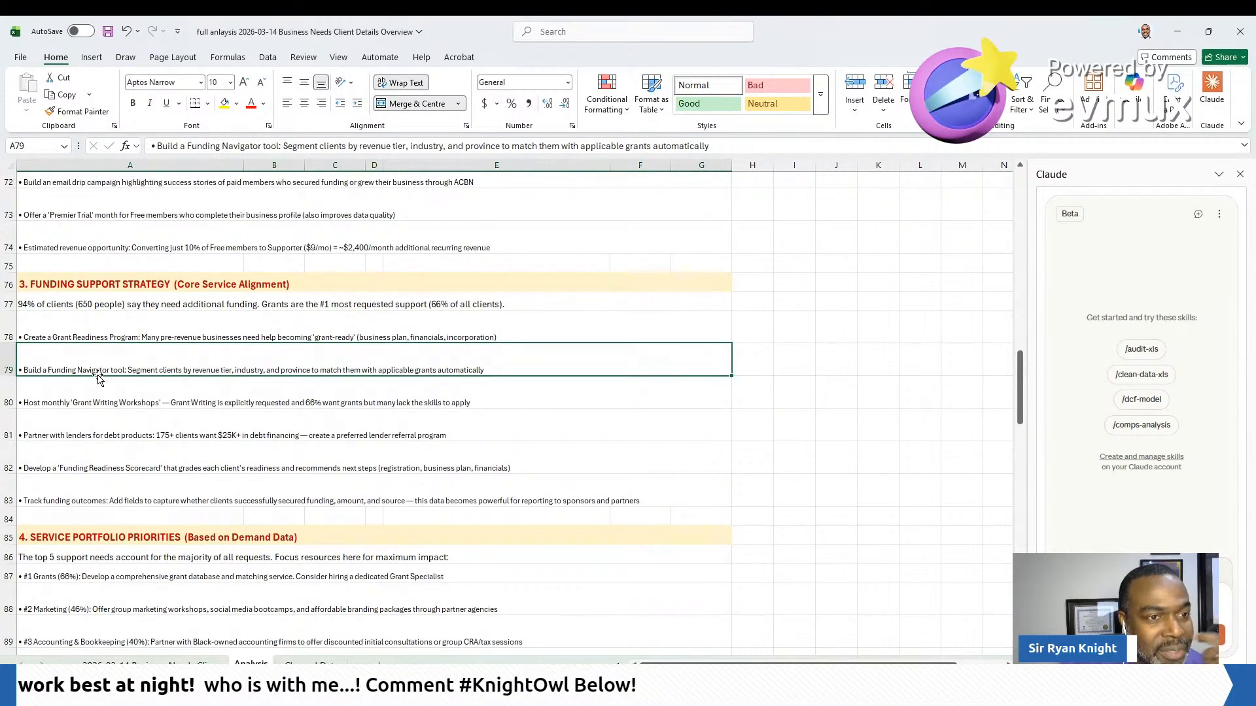
{"action": "left_click", "coordinate": [70, 402]}
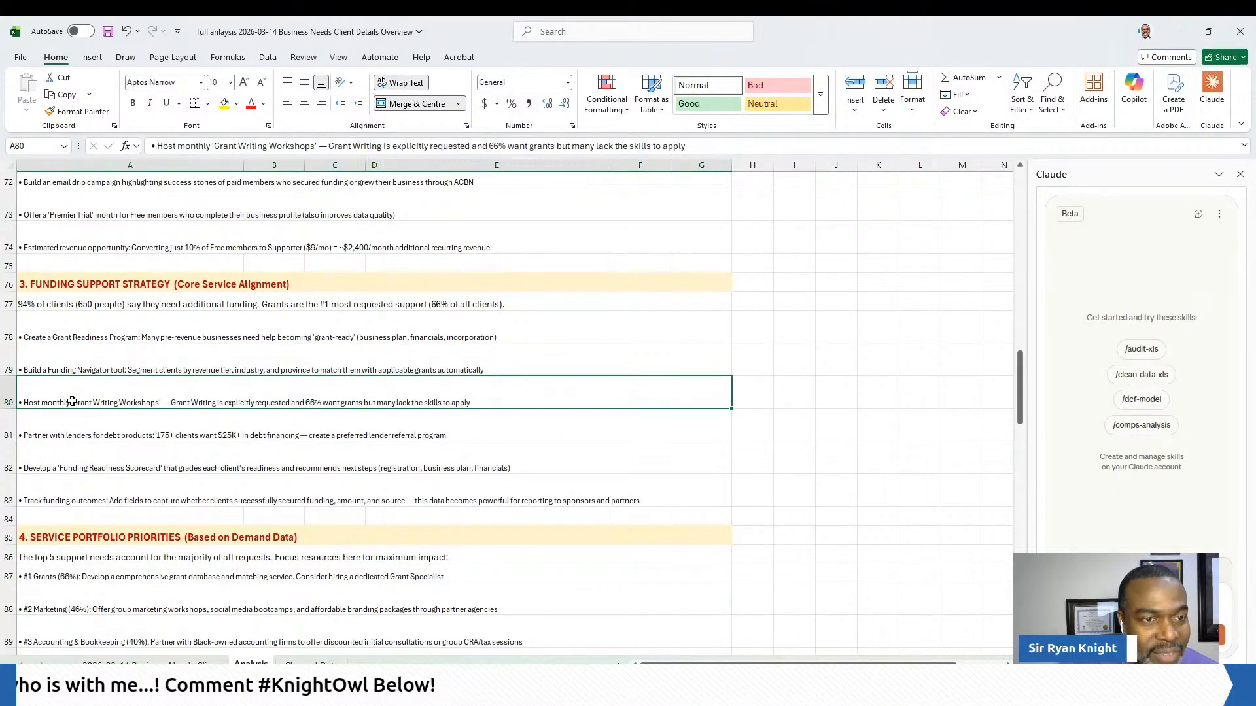
{"action": "left_click", "coordinate": [75, 428]}
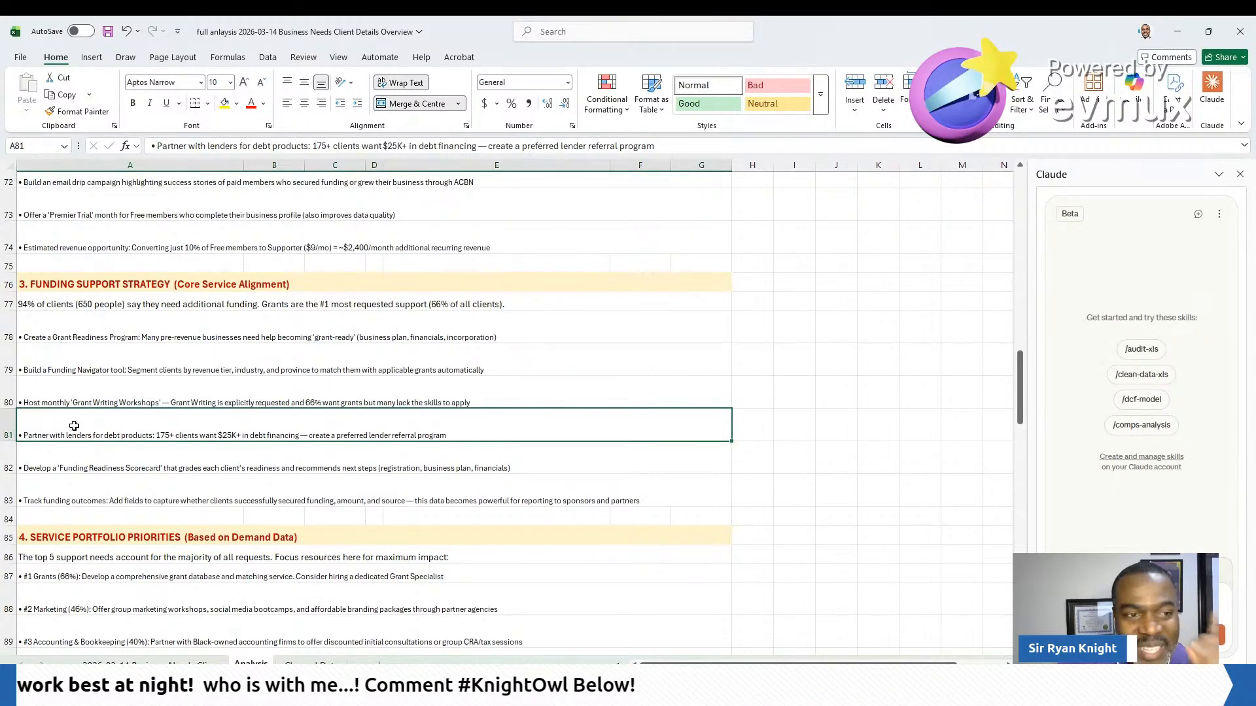
{"action": "scroll", "coordinate": [76, 422], "scroll_direction": "down", "scroll_amount": 1}
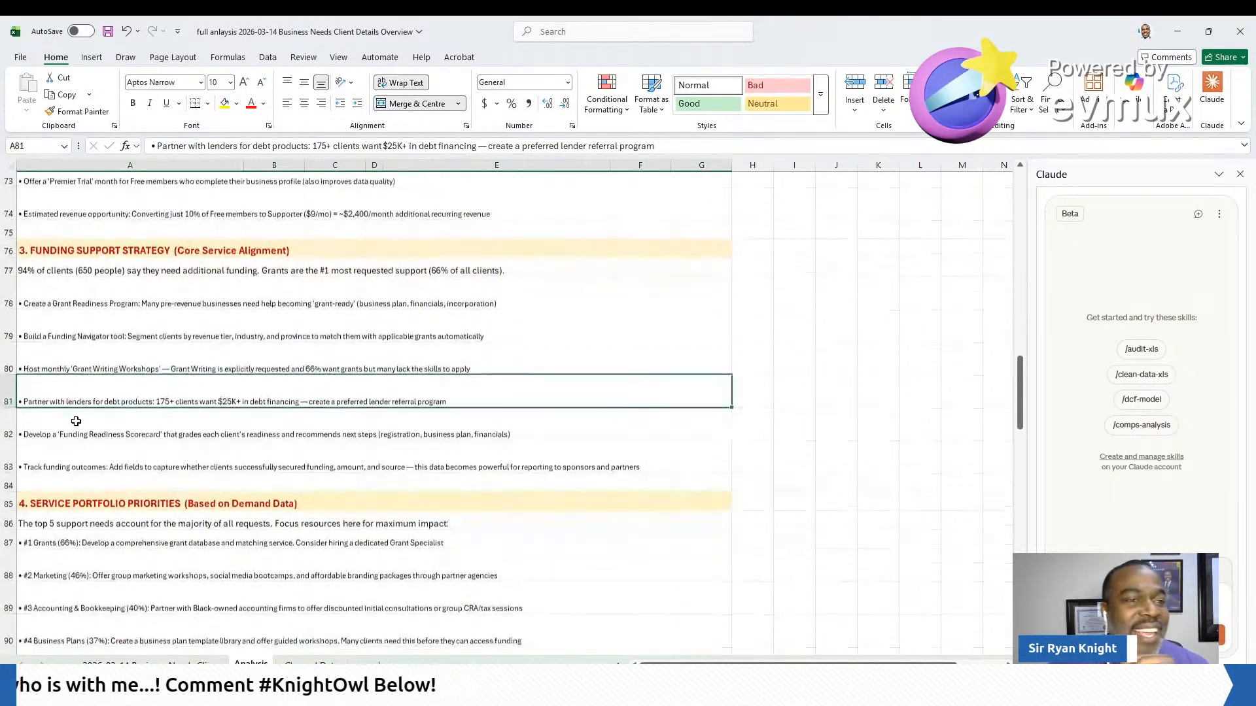
{"action": "scroll", "coordinate": [76, 421], "scroll_direction": "down", "scroll_amount": 1}
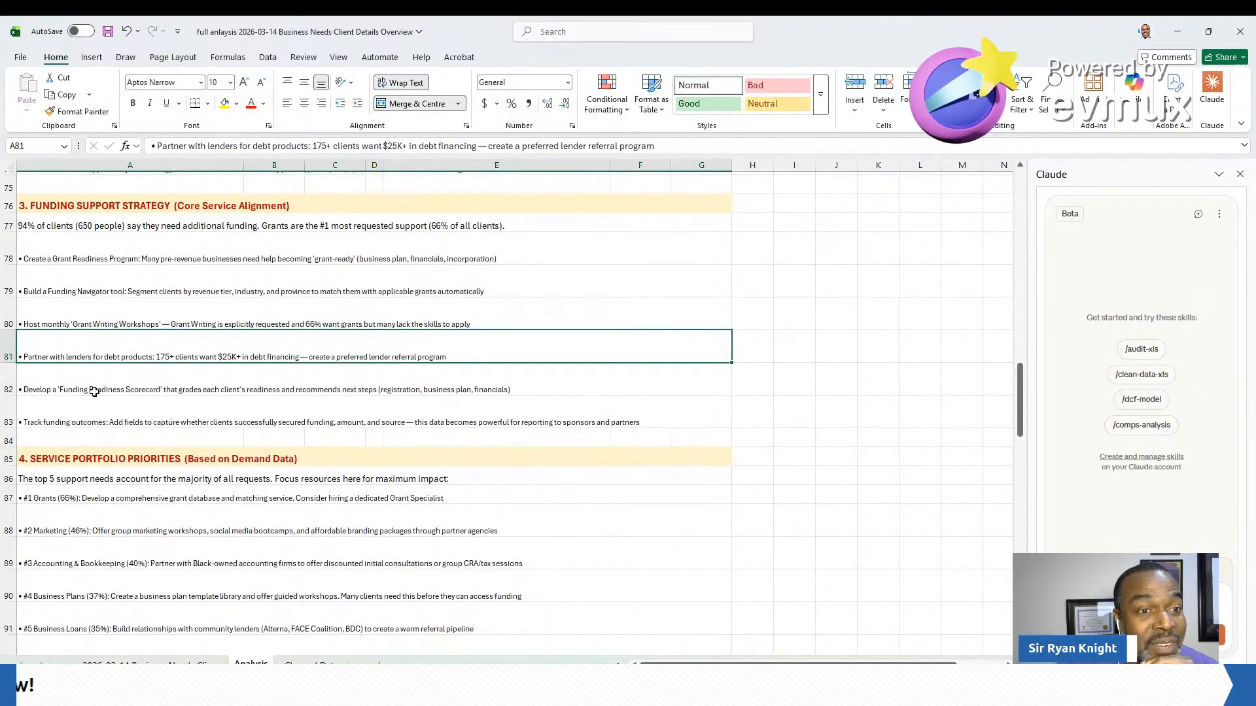
Copy the 'Funding Readiness Scorecard' recommendation in A82 and activate the Claude message box
{"action": "left_click", "coordinate": [162, 387]}
{"action": "key", "text": "ctrl+c"}
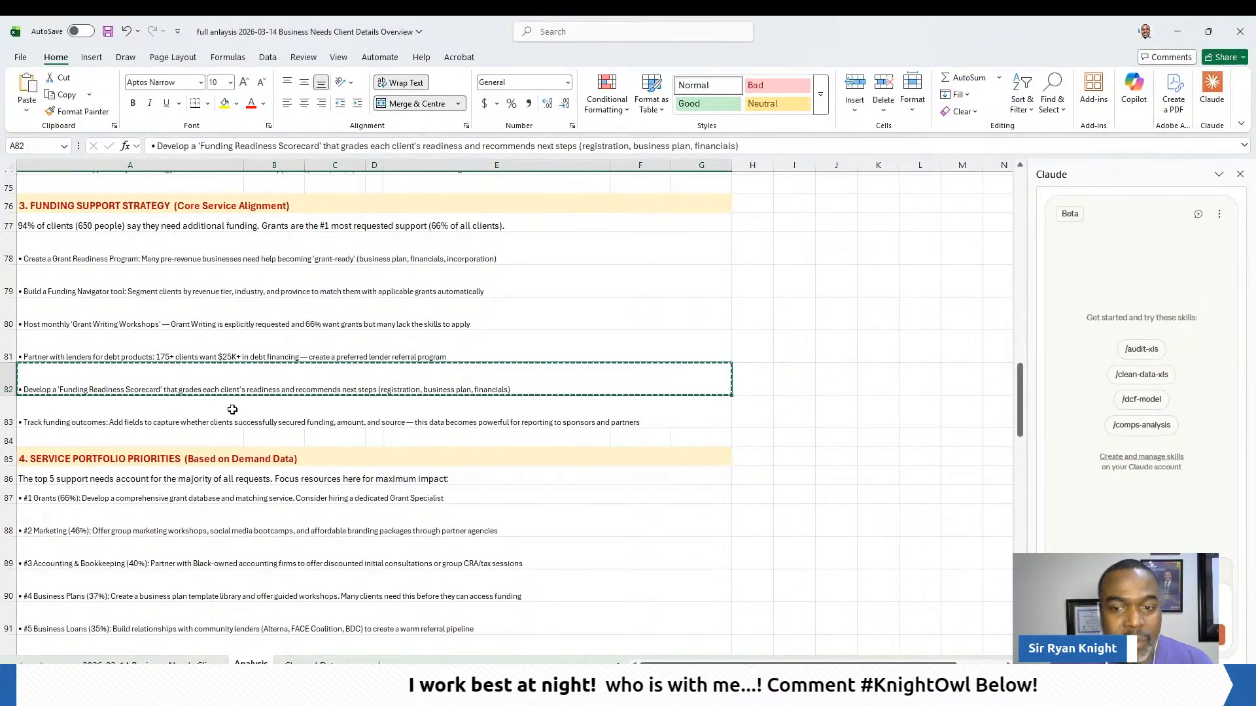
{"action": "left_click", "coordinate": [1112, 609]}
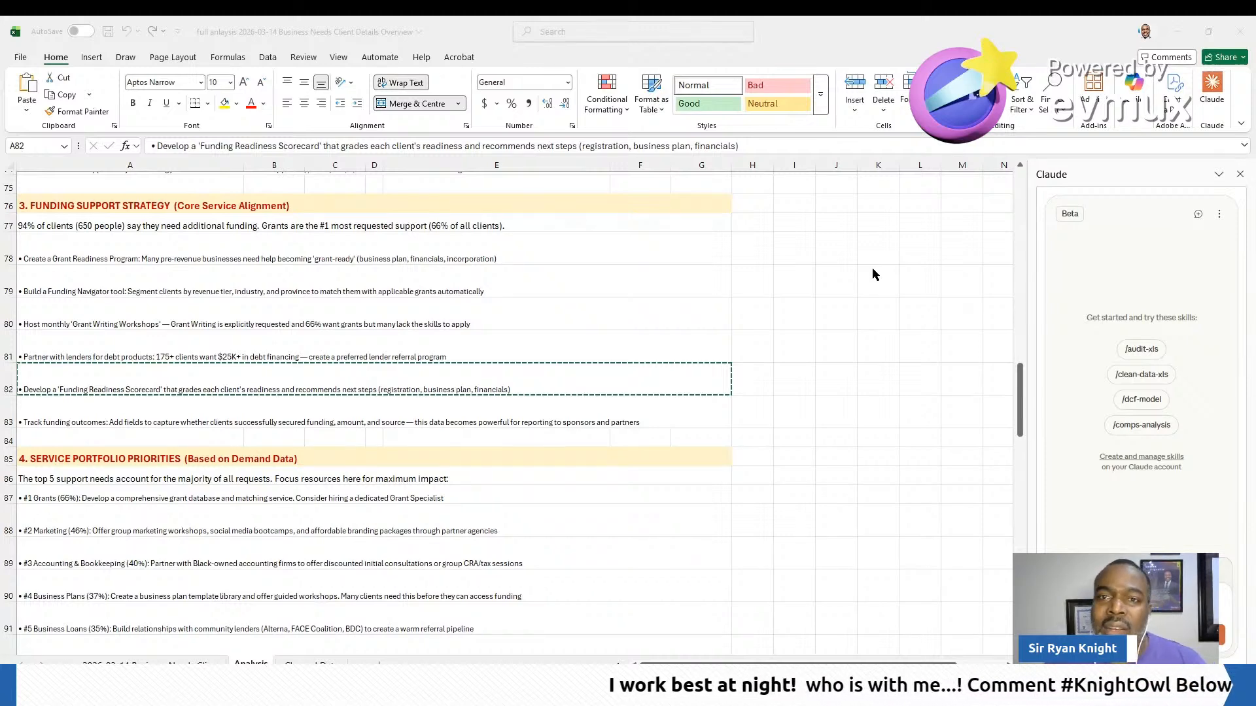
Review the Service Portfolio Priorities recommendations, from the #1 Grants item to the Quick Win bundle
{"action": "scroll", "coordinate": [210, 348], "scroll_direction": "down", "scroll_amount": 2}
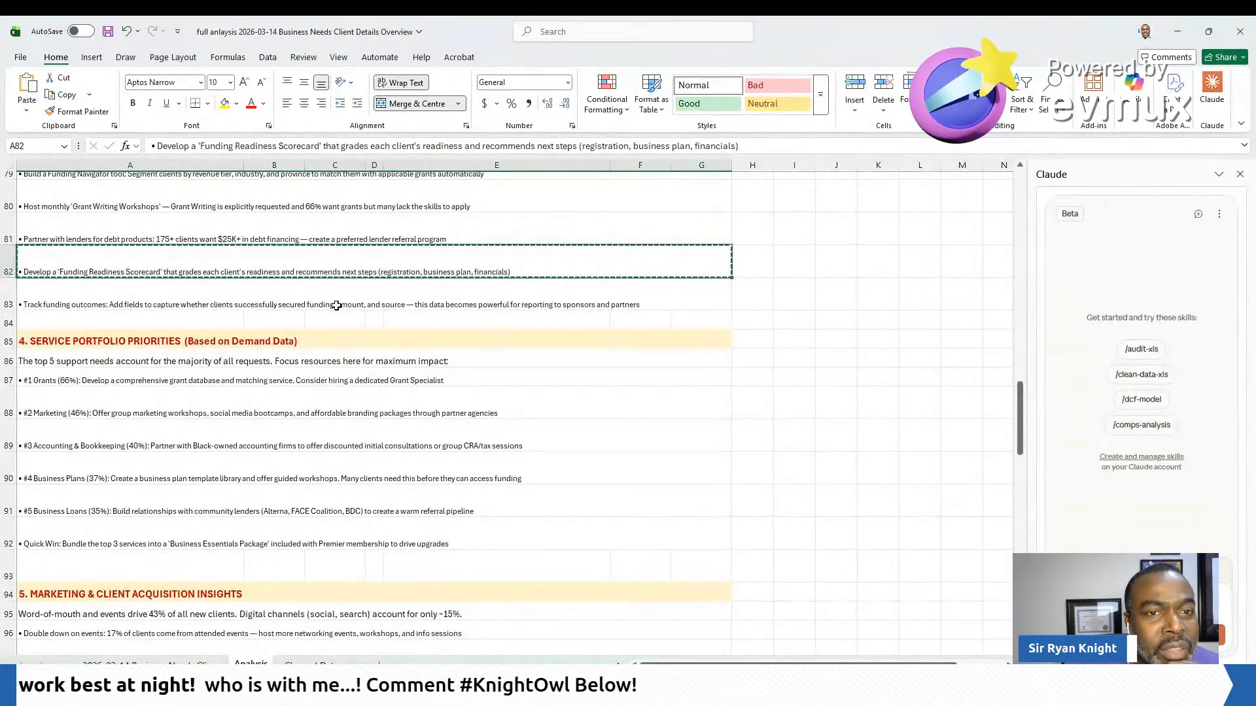
{"action": "scroll", "coordinate": [290, 399], "scroll_direction": "down", "scroll_amount": 1}
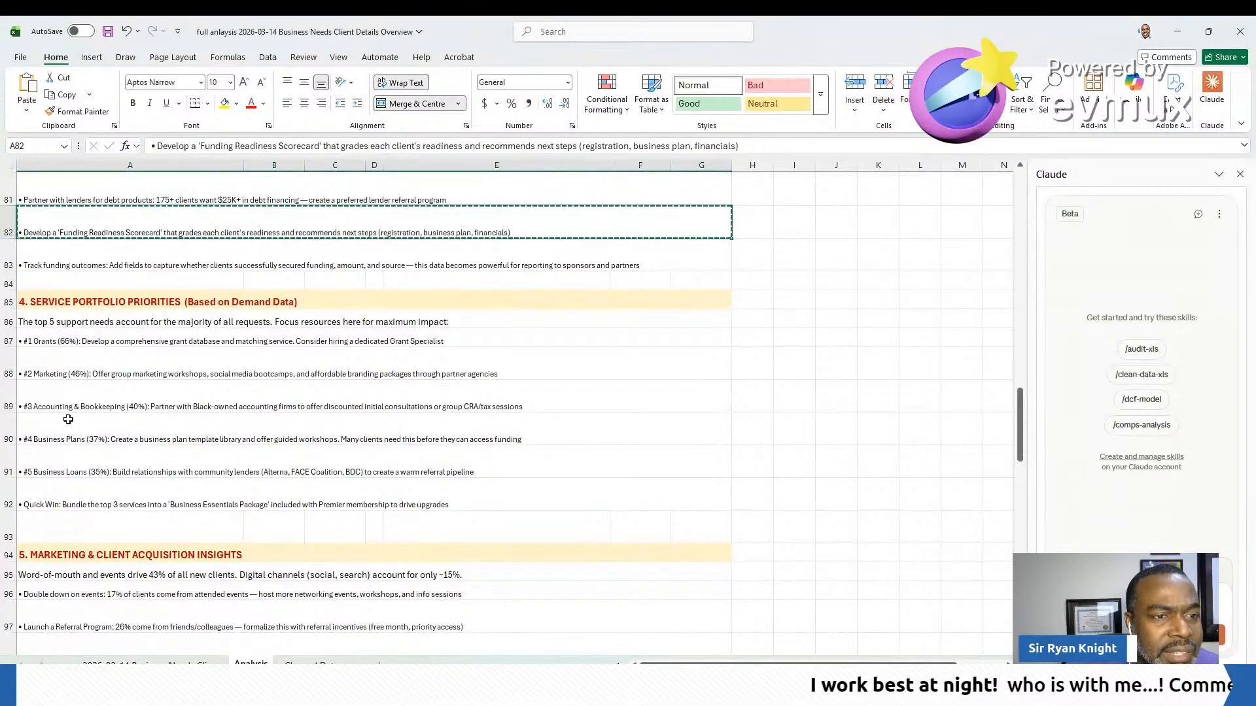
{"action": "left_click", "coordinate": [99, 407]}
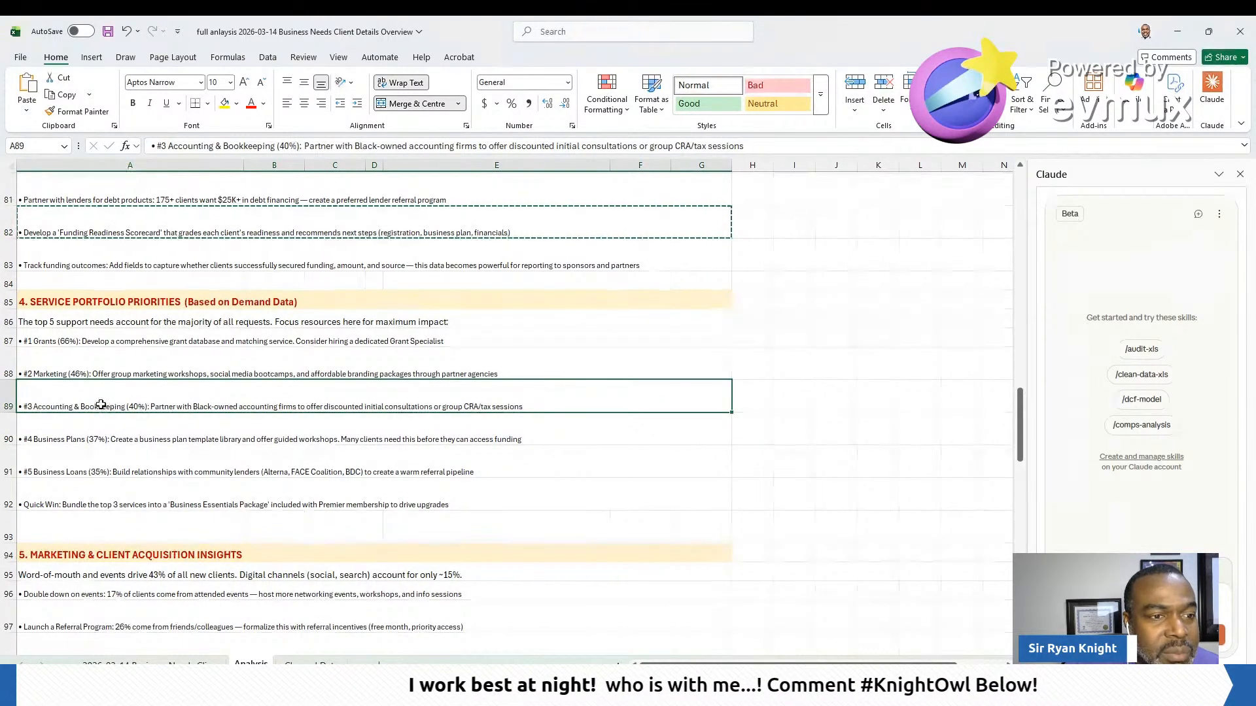
{"action": "left_click_drag", "start_coordinate": [78, 340], "coordinate": [135, 483]}
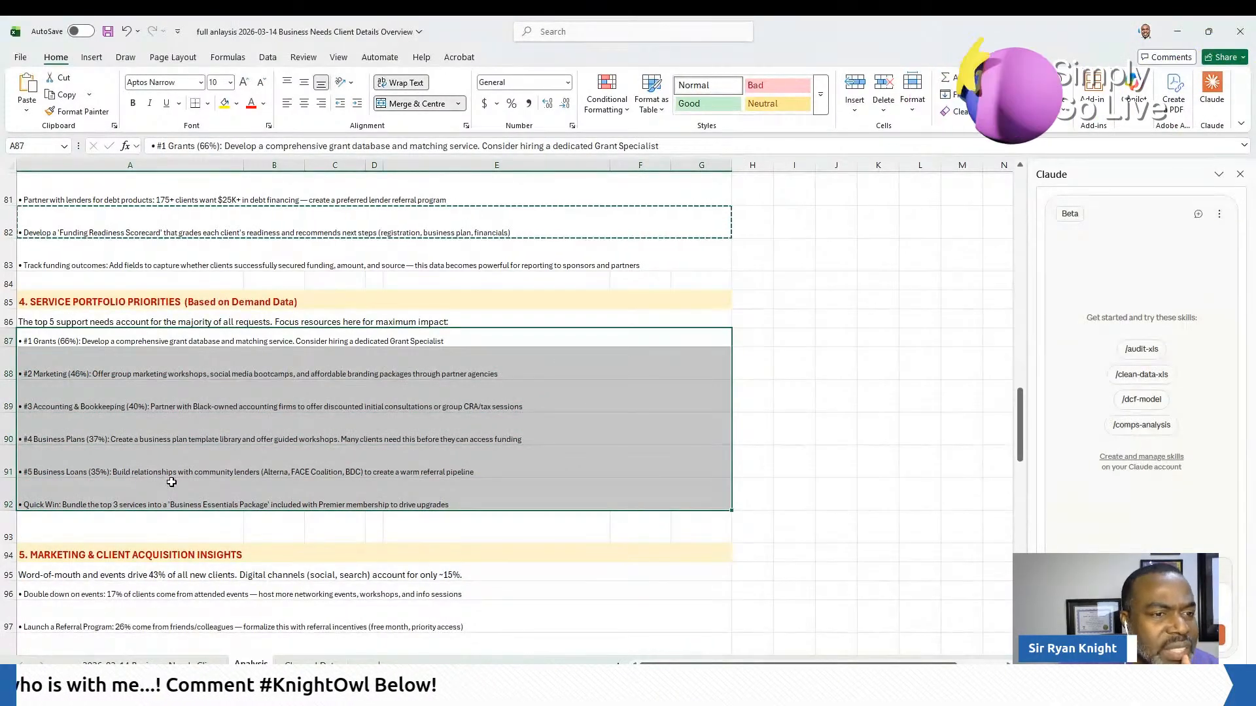
{"action": "left_click", "coordinate": [108, 435]}
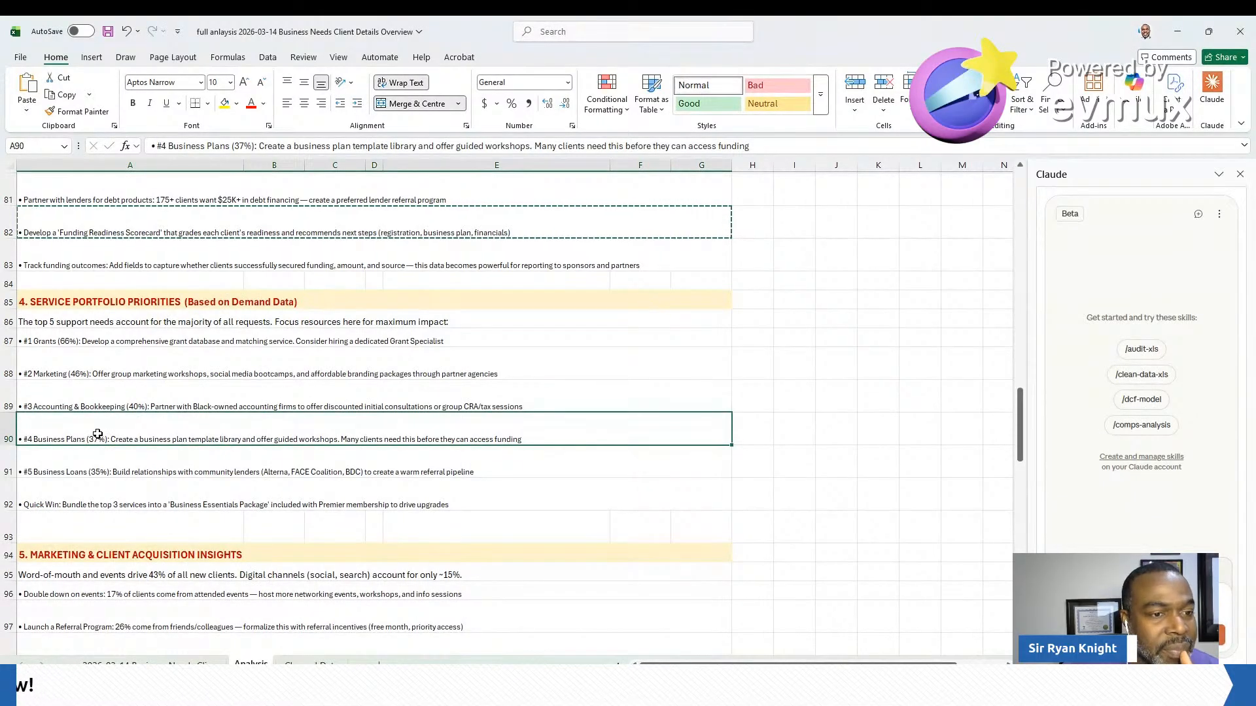
{"action": "scroll", "coordinate": [97, 434], "scroll_direction": "down", "scroll_amount": 2}
{"action": "left_click", "coordinate": [60, 429]}
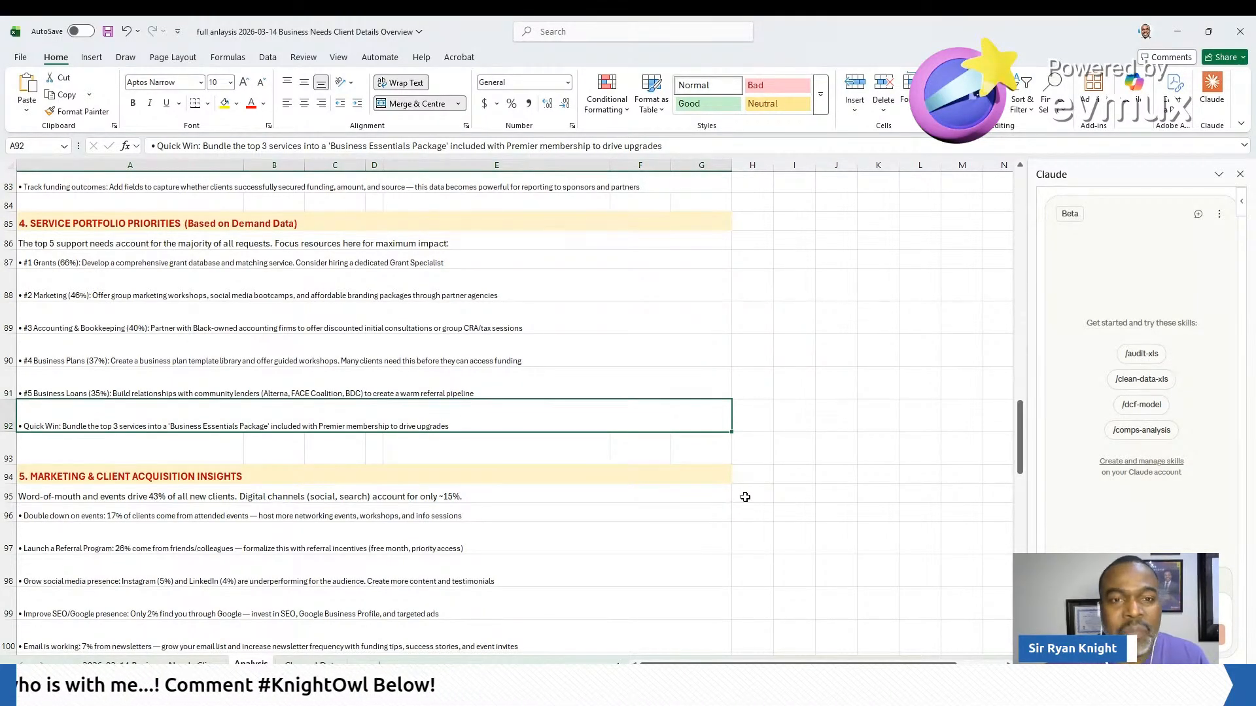
Paste the drafted prompt into Claude, asking for a new tab with a 'Funding Readiness Scorecard' quiz for clients wanting to obtain funding
{"action": "key", "text": "alt+Tab"}
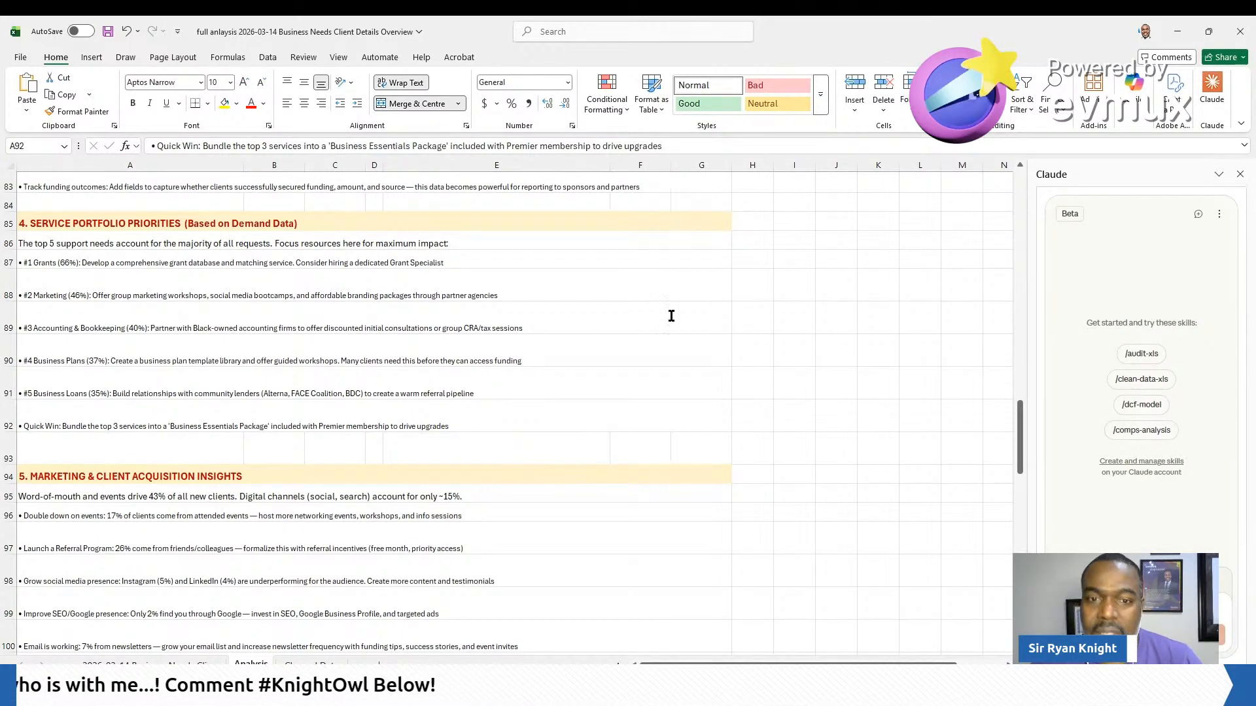
{"action": "left_click", "coordinate": [375, 416]}
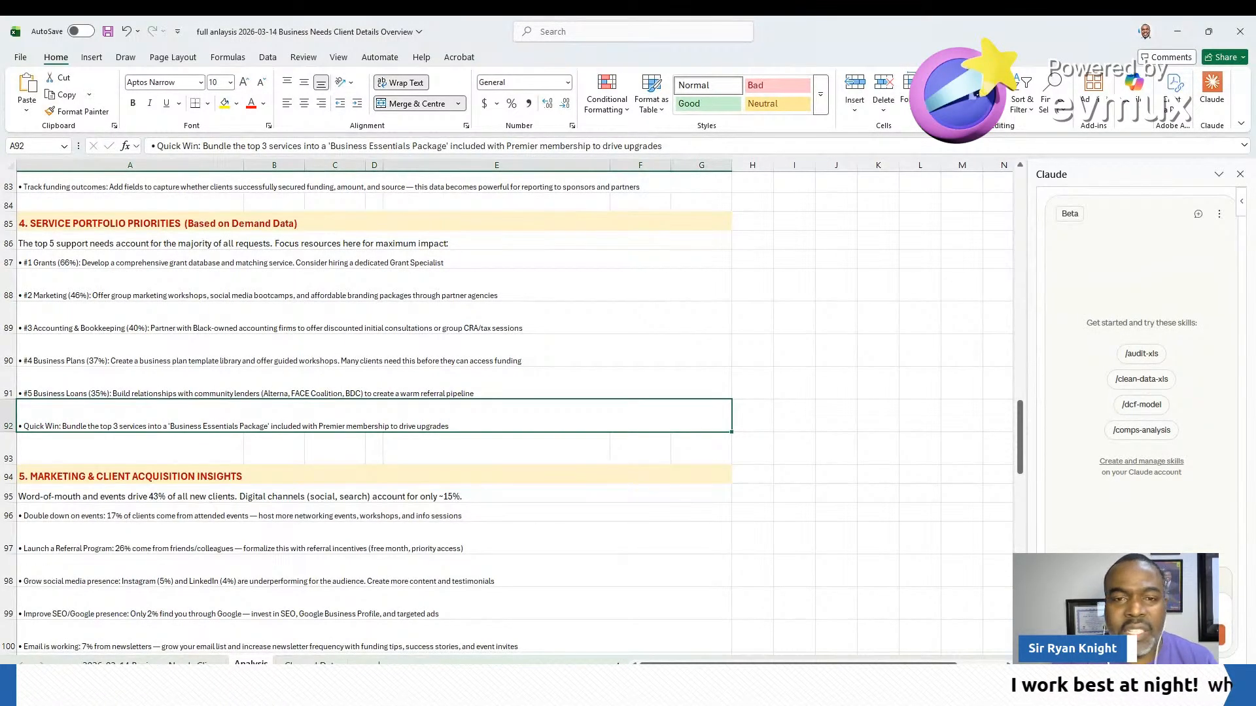
{"action": "left_click", "coordinate": [1135, 608]}
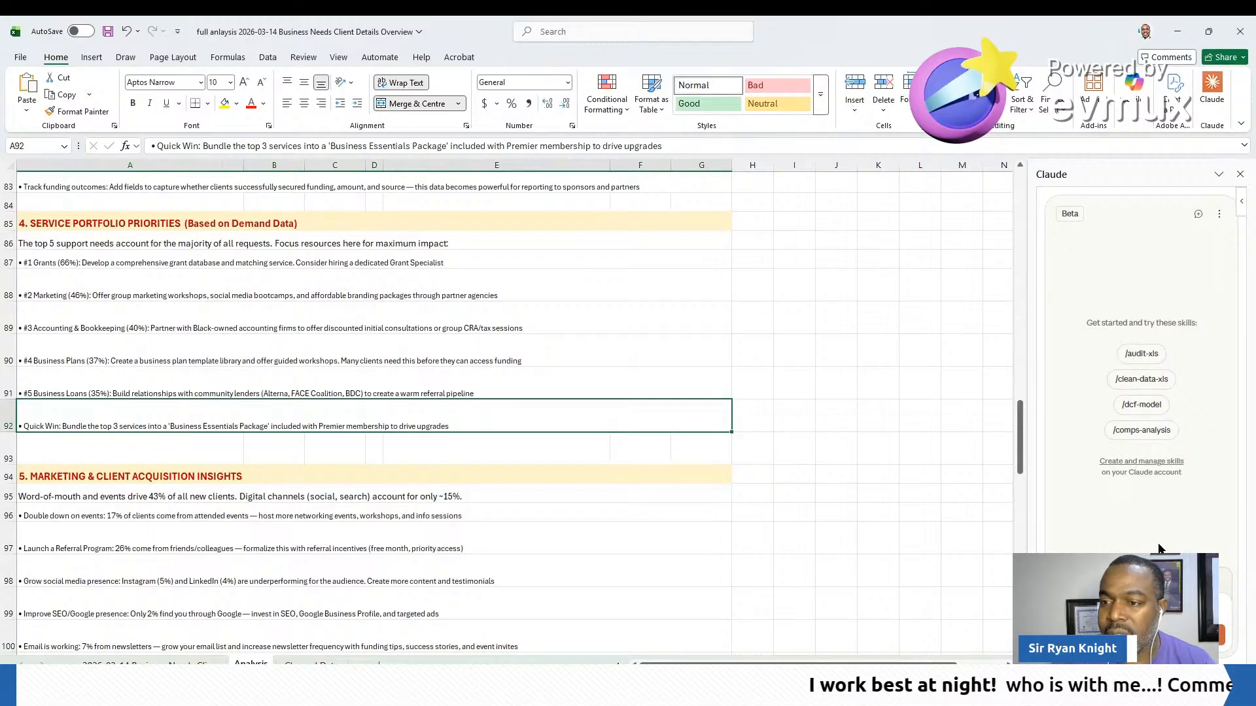
{"action": "key", "text": "ctrl+v"}
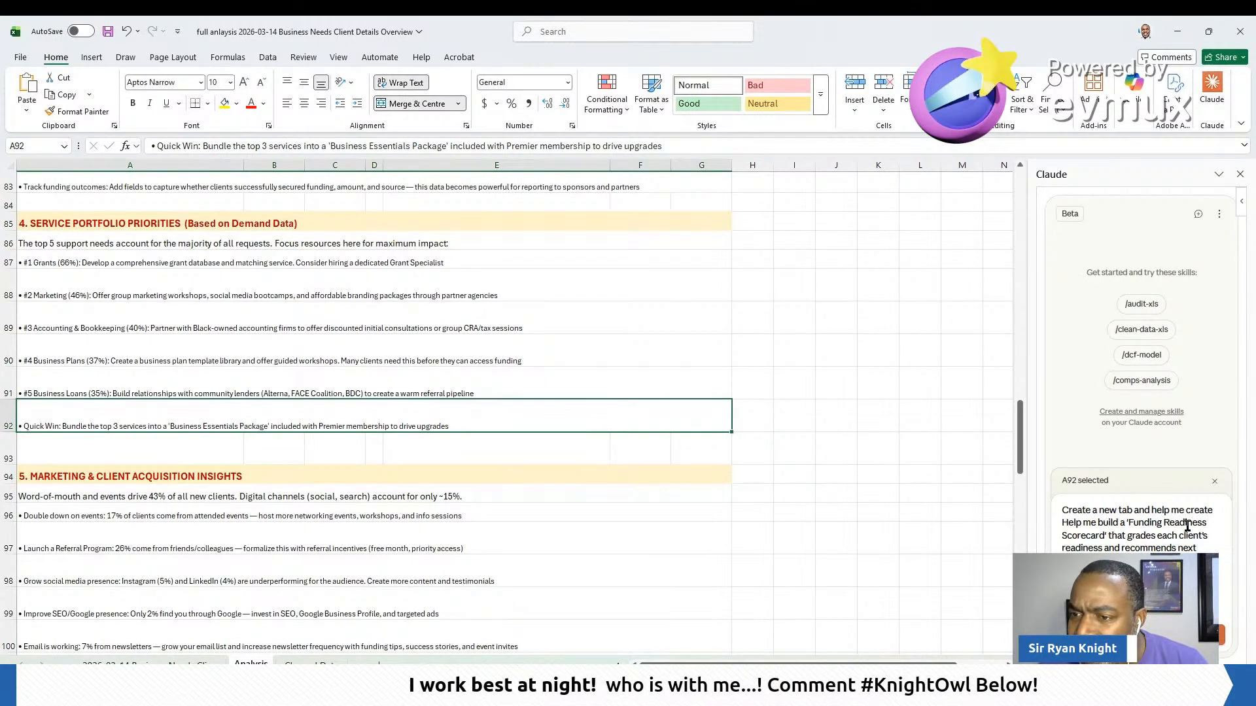
Remove the redundant "Help me build" wording so the prompt reads "help me create a 'Funding Readiness Scorecard'", and submit it to Claude
{"action": "double_click", "coordinate": [1089, 523]}
{"action": "key", "text": "Delete"}
{"action": "key", "text": "Delete"}
{"action": "key", "text": "Delete"}
{"action": "key", "text": "Delete"}
{"action": "key", "text": "Delete"}
{"action": "key", "text": "Delete"}
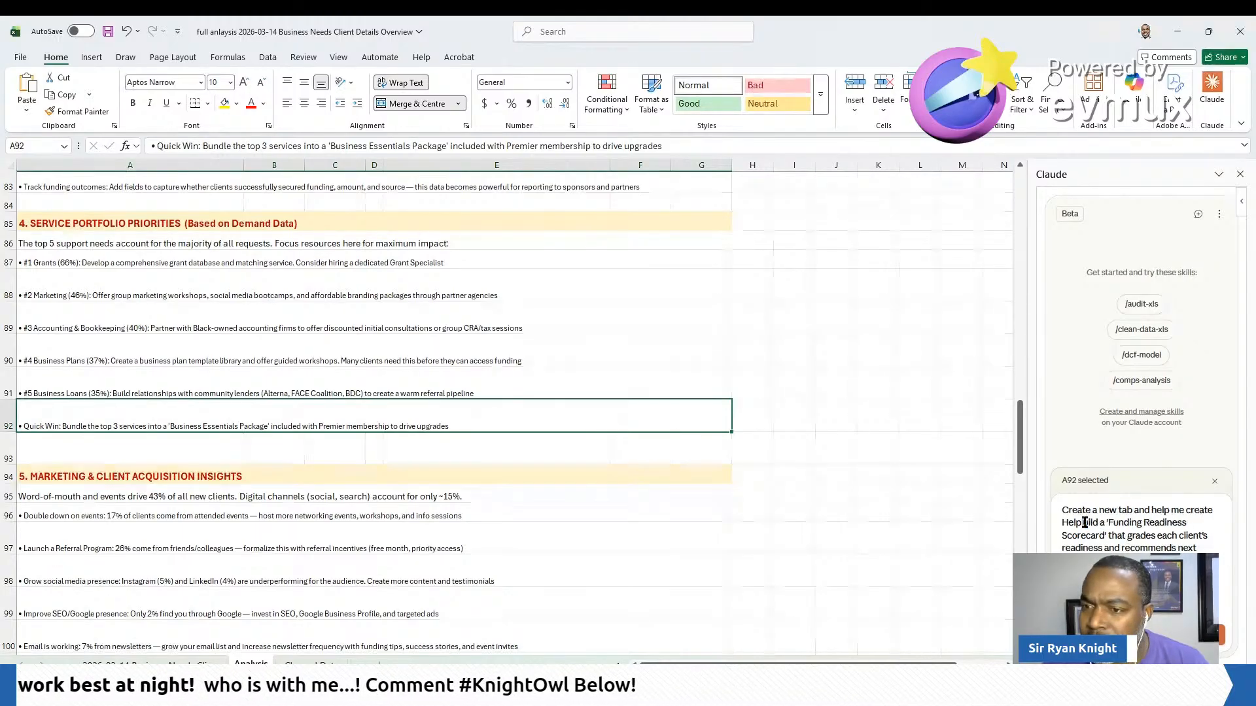
{"action": "key", "text": "BackSpace"}
{"action": "key", "text": "BackSpace"}
{"action": "key", "text": "BackSpace"}
{"action": "key", "text": "BackSpace"}
{"action": "key", "text": "BackSpace"}
{"action": "key", "text": "BackSpace"}
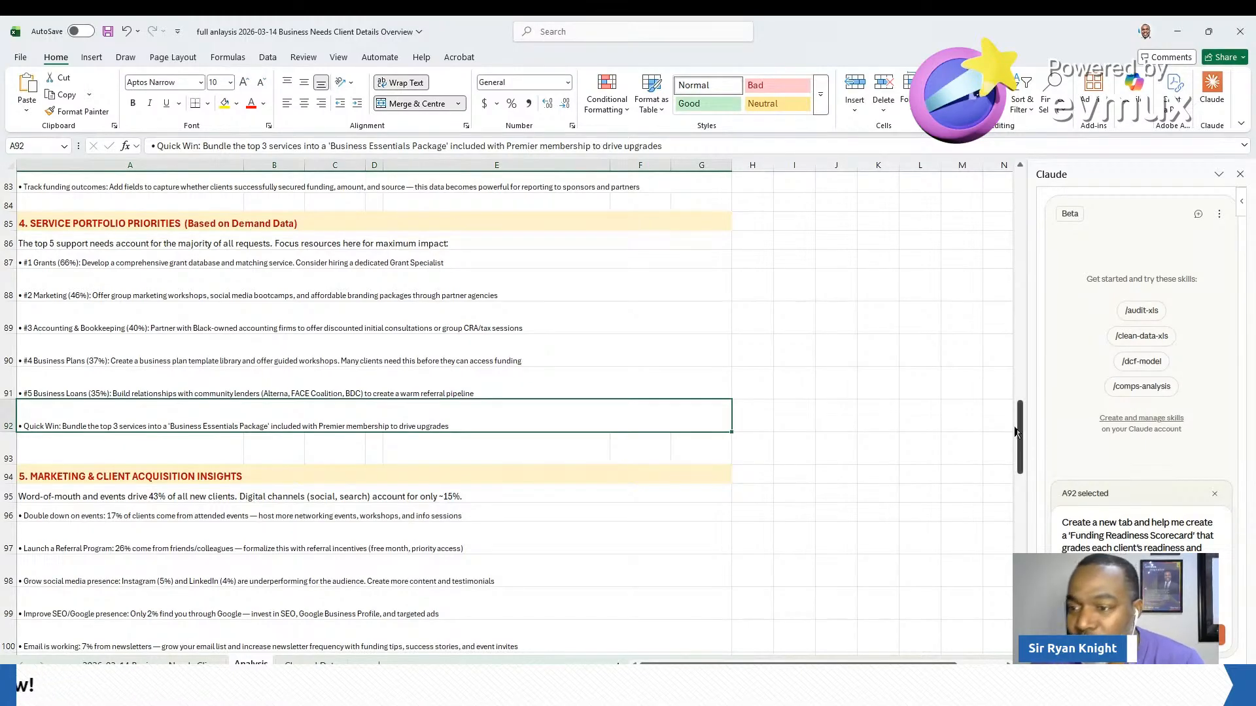
{"action": "left_click", "coordinate": [1222, 636]}
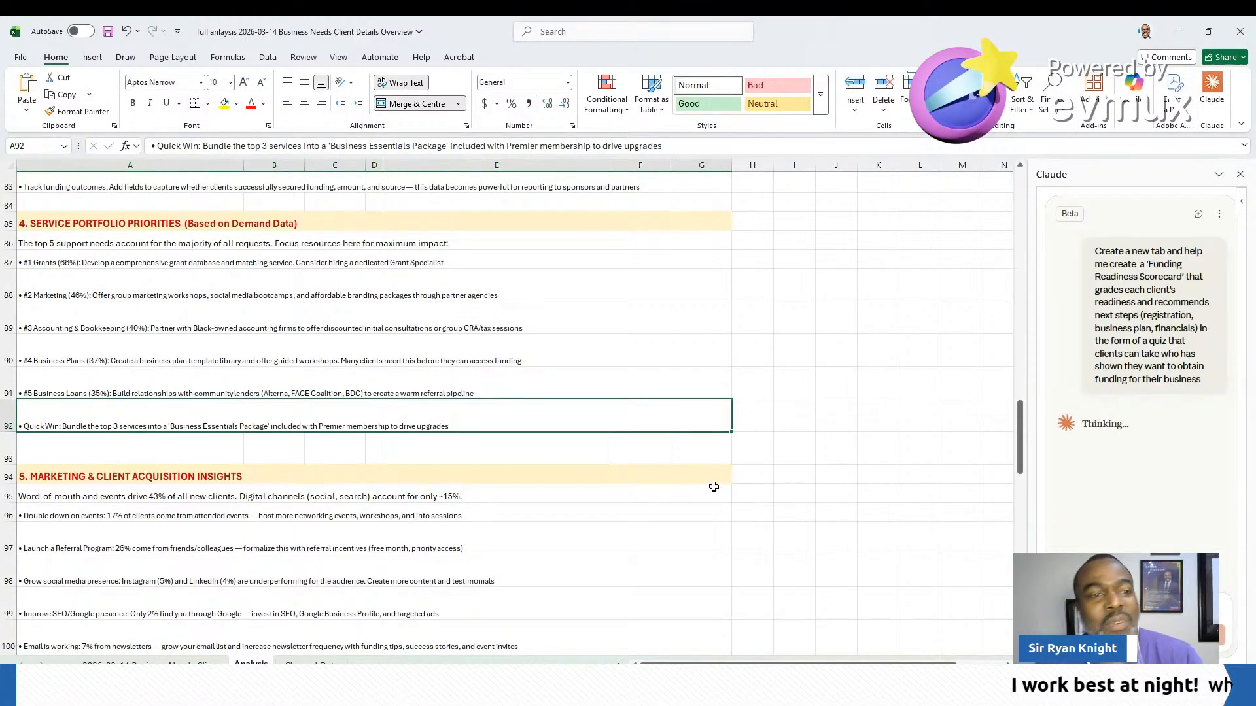
Review the Marketing & Client Acquisition Insights recommendations, including the SEO/Google presence and email newsletter items
{"action": "scroll", "coordinate": [327, 436], "scroll_direction": "down", "scroll_amount": 2}
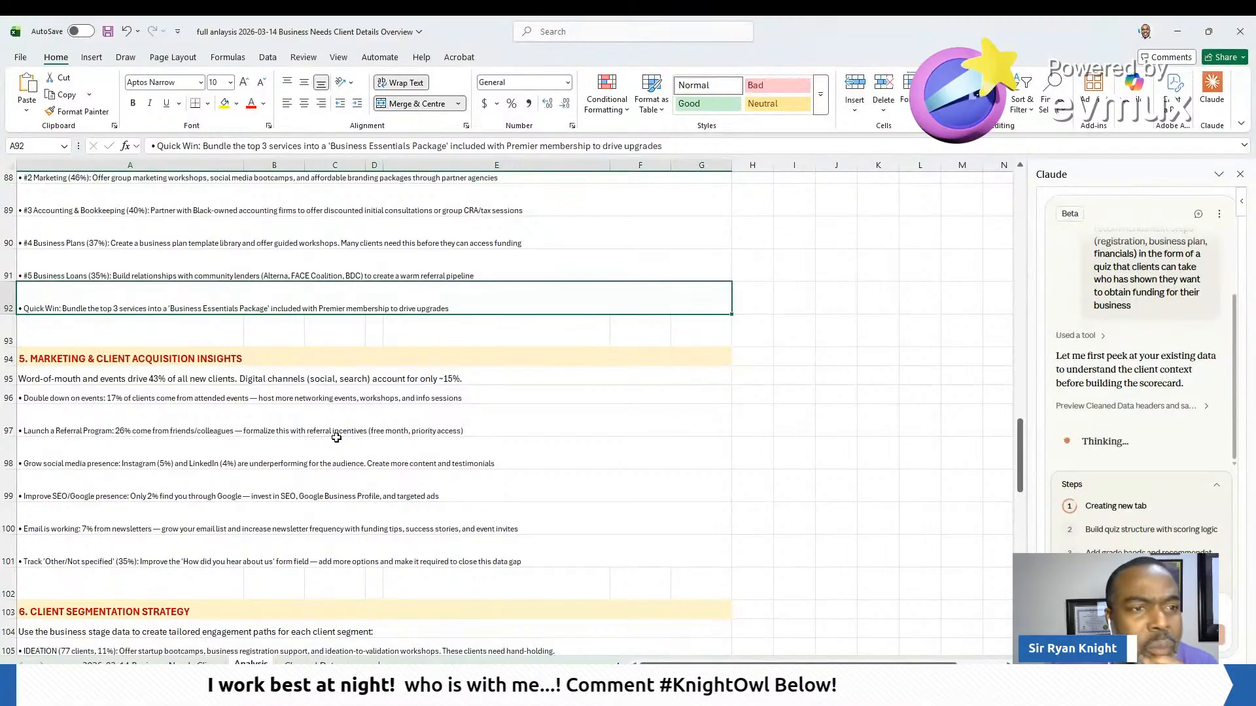
{"action": "scroll", "coordinate": [304, 406], "scroll_direction": "down", "scroll_amount": 1}
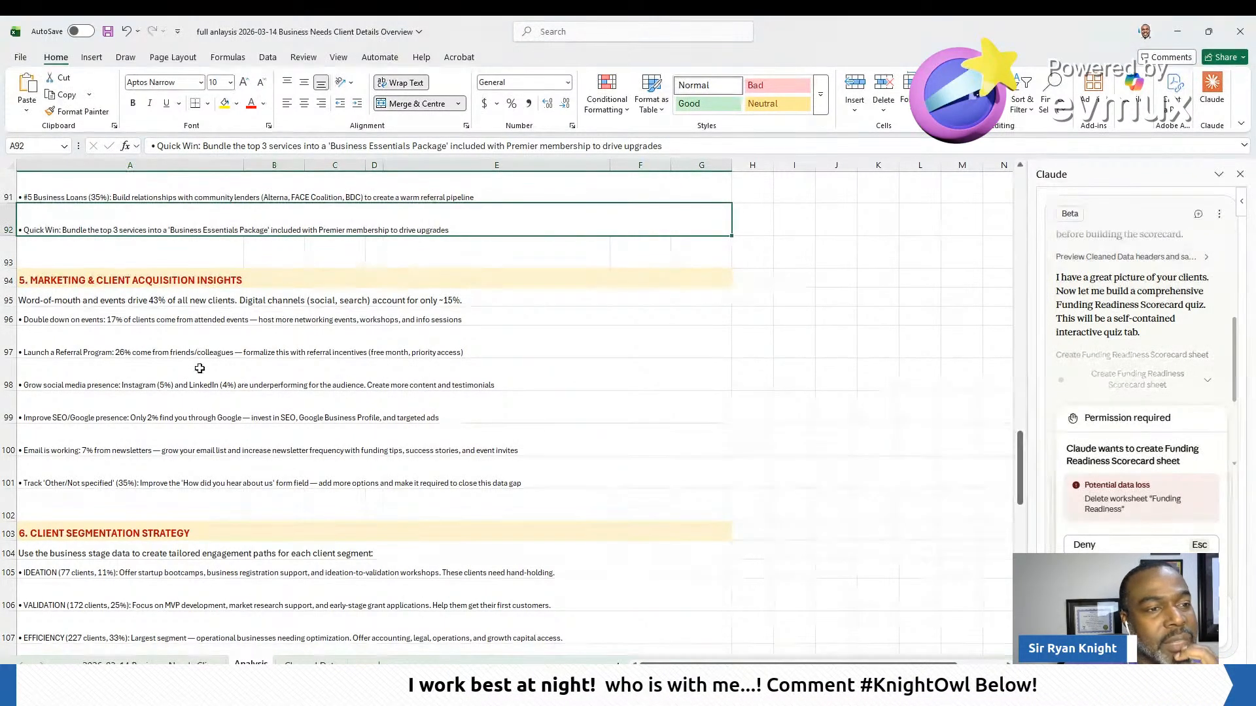
{"action": "scroll", "coordinate": [157, 360], "scroll_direction": "down", "scroll_amount": 1}
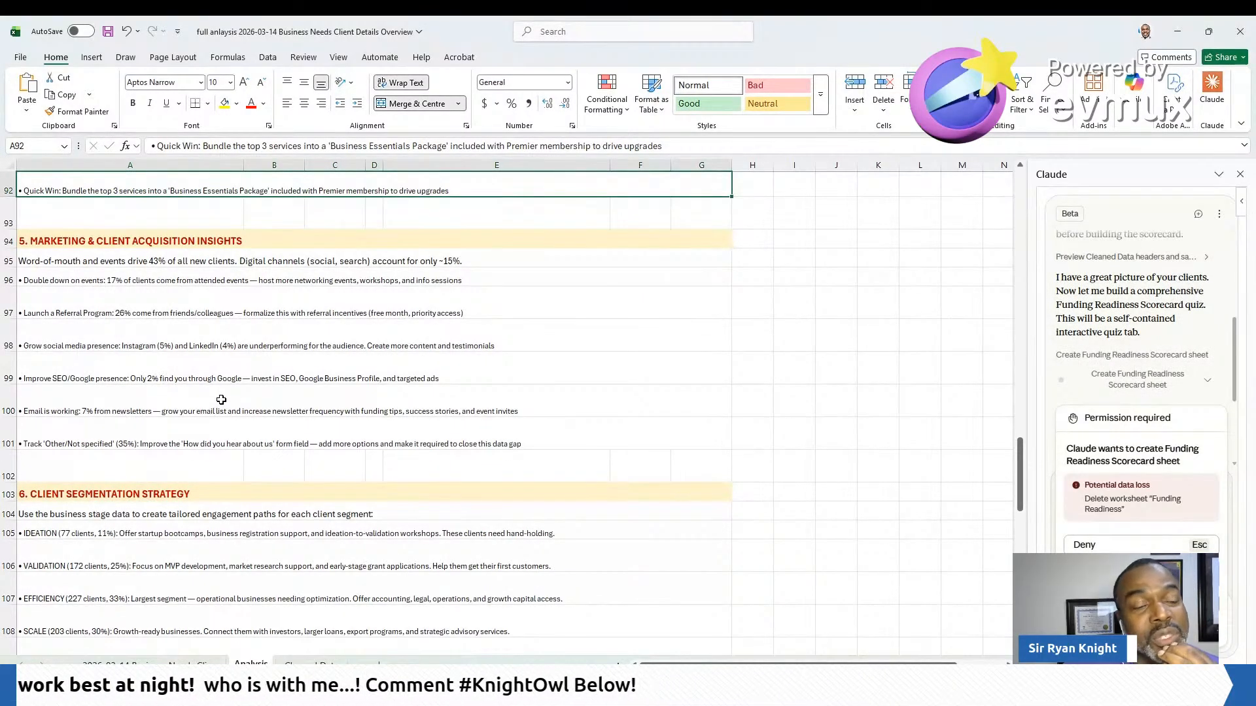
{"action": "left_click", "coordinate": [210, 382]}
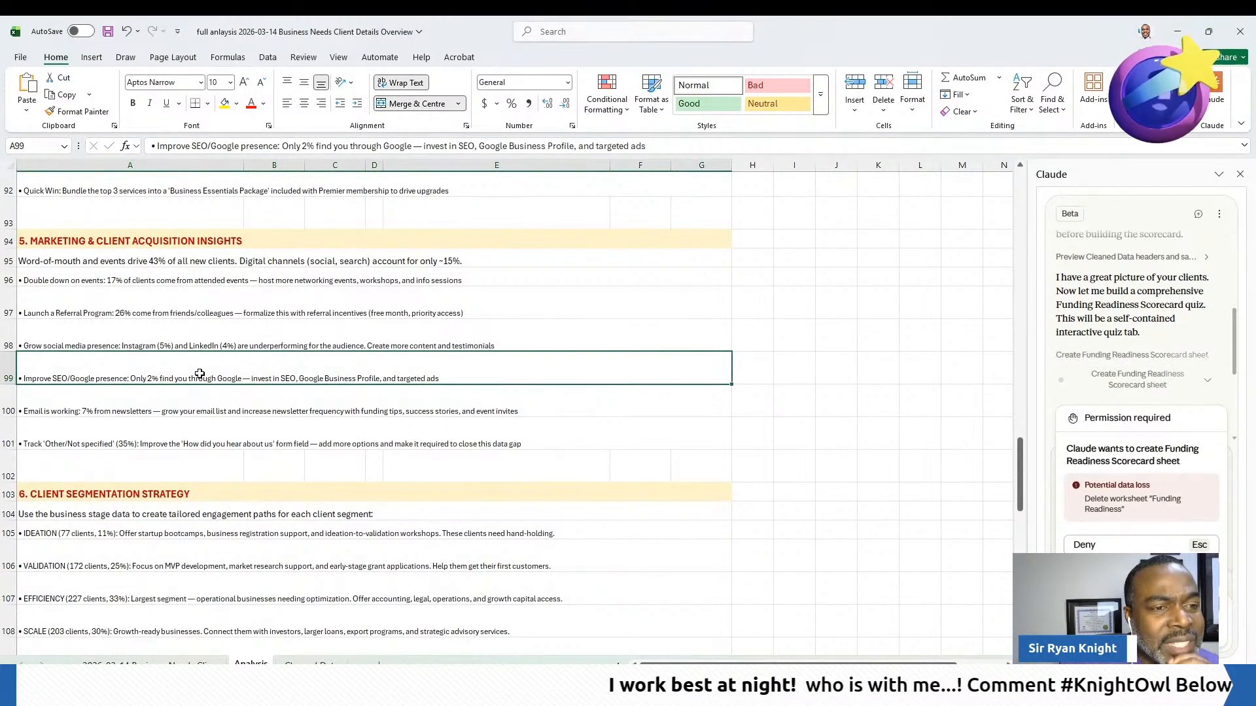
{"action": "scroll", "coordinate": [199, 373], "scroll_direction": "down", "scroll_amount": 1}
{"action": "left_click", "coordinate": [174, 367]}
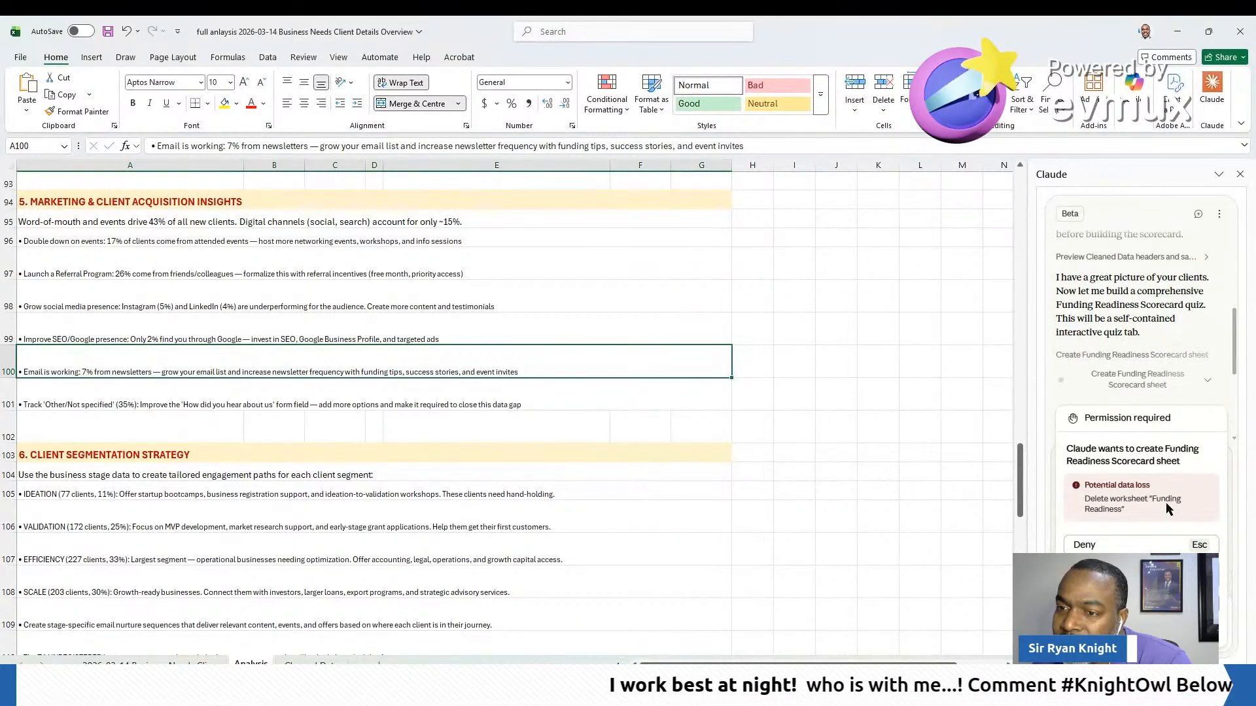
Allow Claude's permission requests to delete the existing "Funding Readiness" worksheet and create the Funding Readiness Scorecard sheet
{"action": "left_click", "coordinate": [1142, 579]}
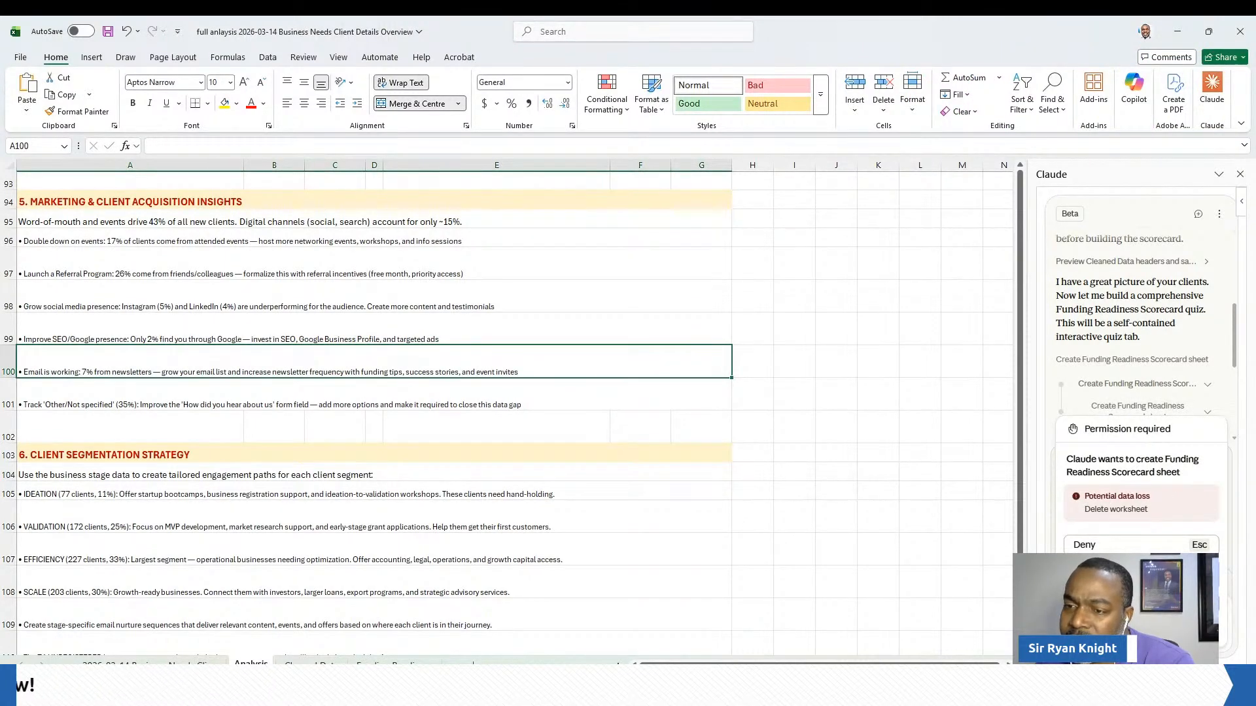
{"action": "left_click", "coordinate": [1131, 574]}
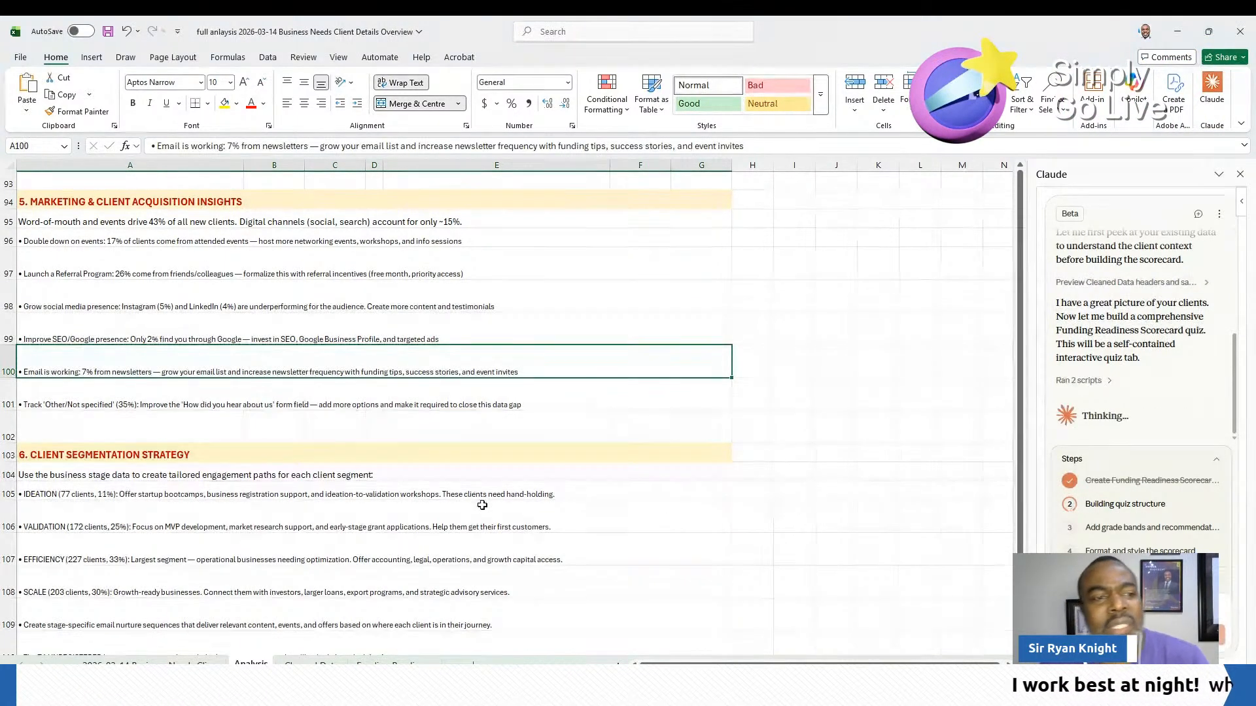
{"action": "scroll", "coordinate": [482, 505], "scroll_direction": "down", "scroll_amount": 3}
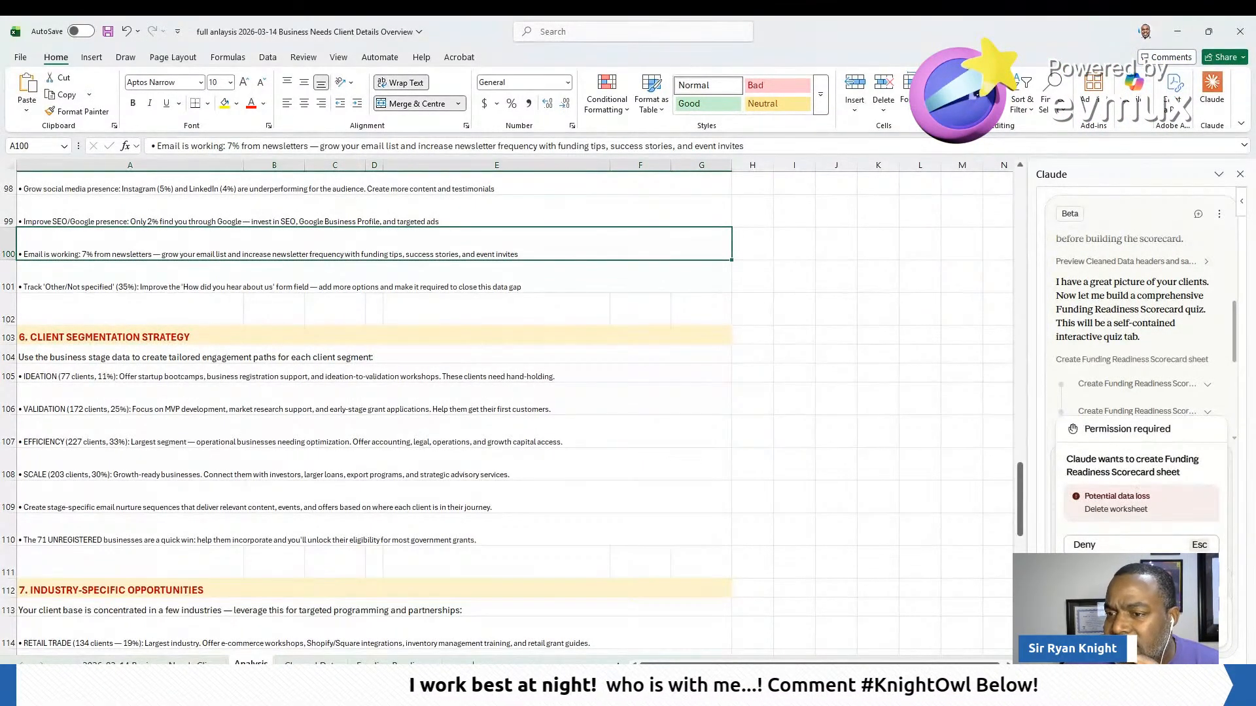
{"action": "left_click", "coordinate": [1112, 571]}
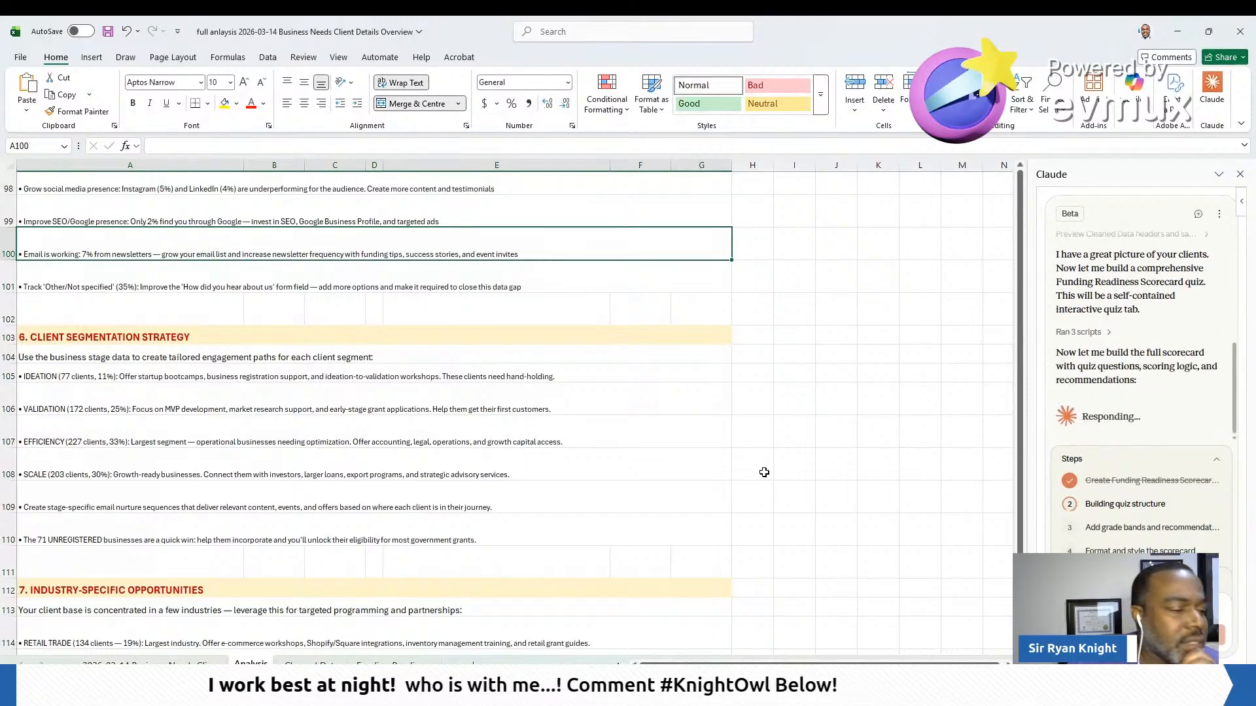
Review the Client Segmentation Strategy and Industry-Specific Opportunities recommendations in the analysis
{"action": "scroll", "coordinate": [752, 458], "scroll_direction": "down", "scroll_amount": 1}
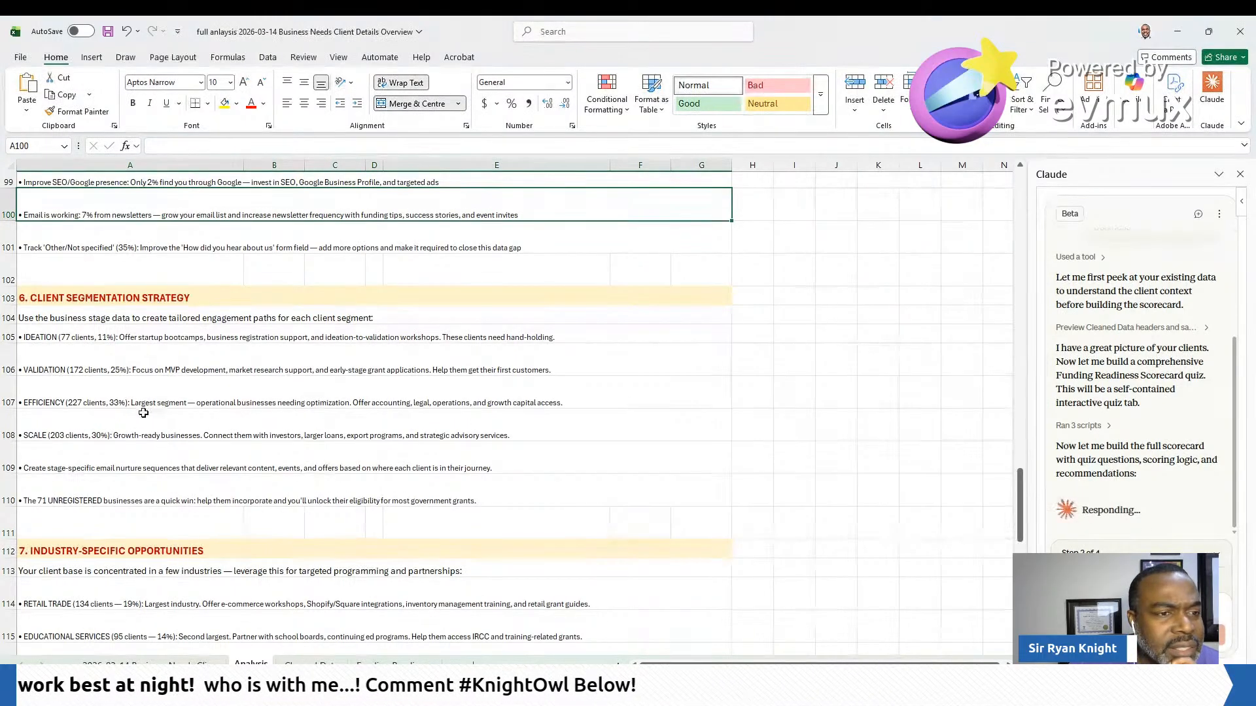
{"action": "scroll", "coordinate": [143, 413], "scroll_direction": "down", "scroll_amount": 1}
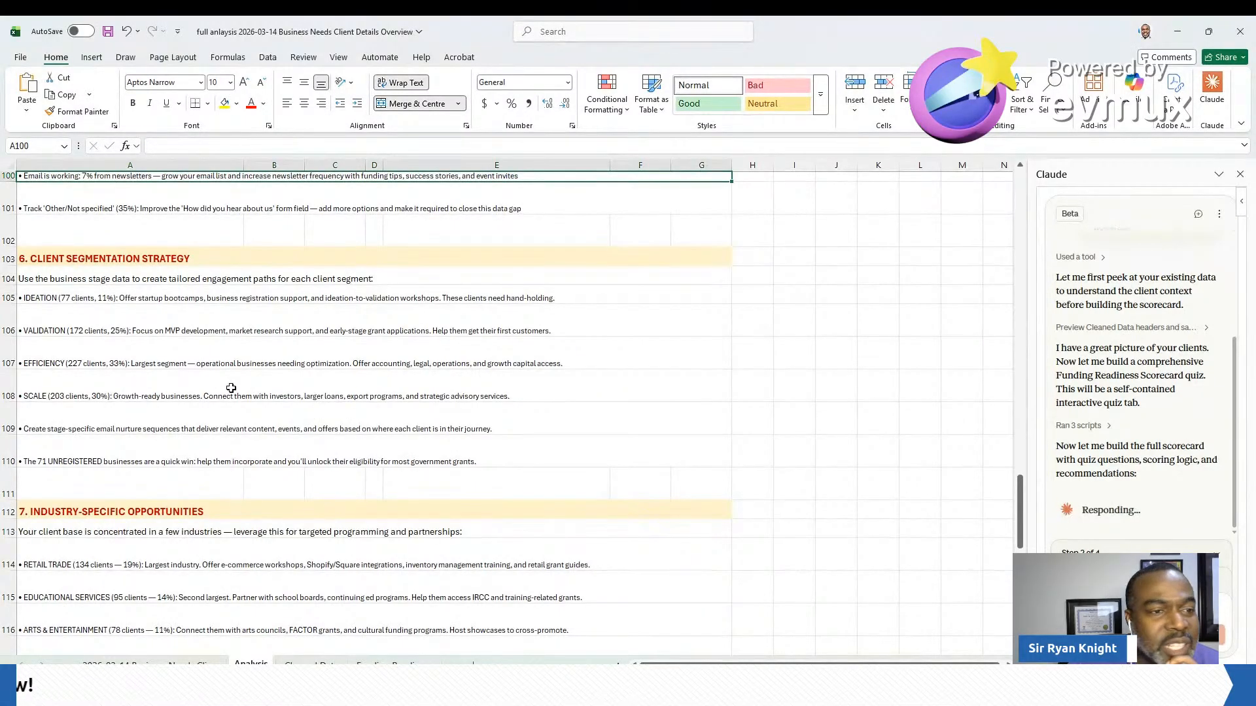
{"action": "scroll", "coordinate": [231, 388], "scroll_direction": "down", "scroll_amount": 1}
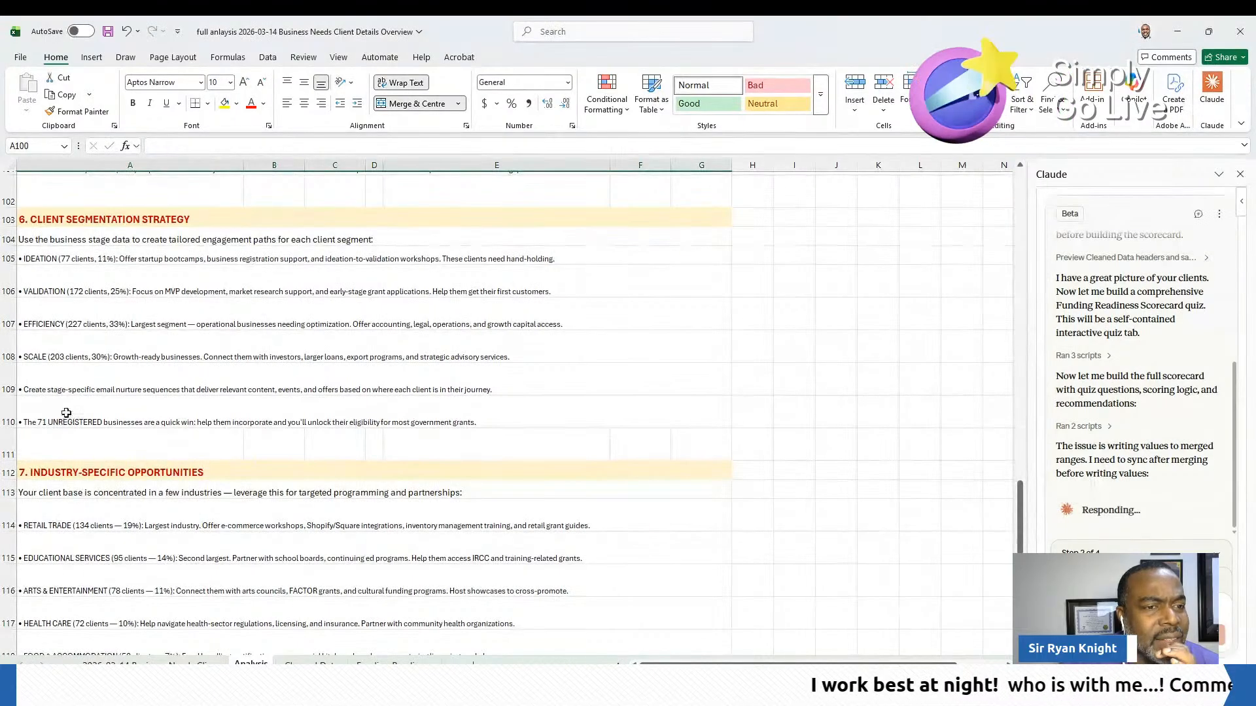
{"action": "scroll", "coordinate": [98, 399], "scroll_direction": "down", "scroll_amount": 2}
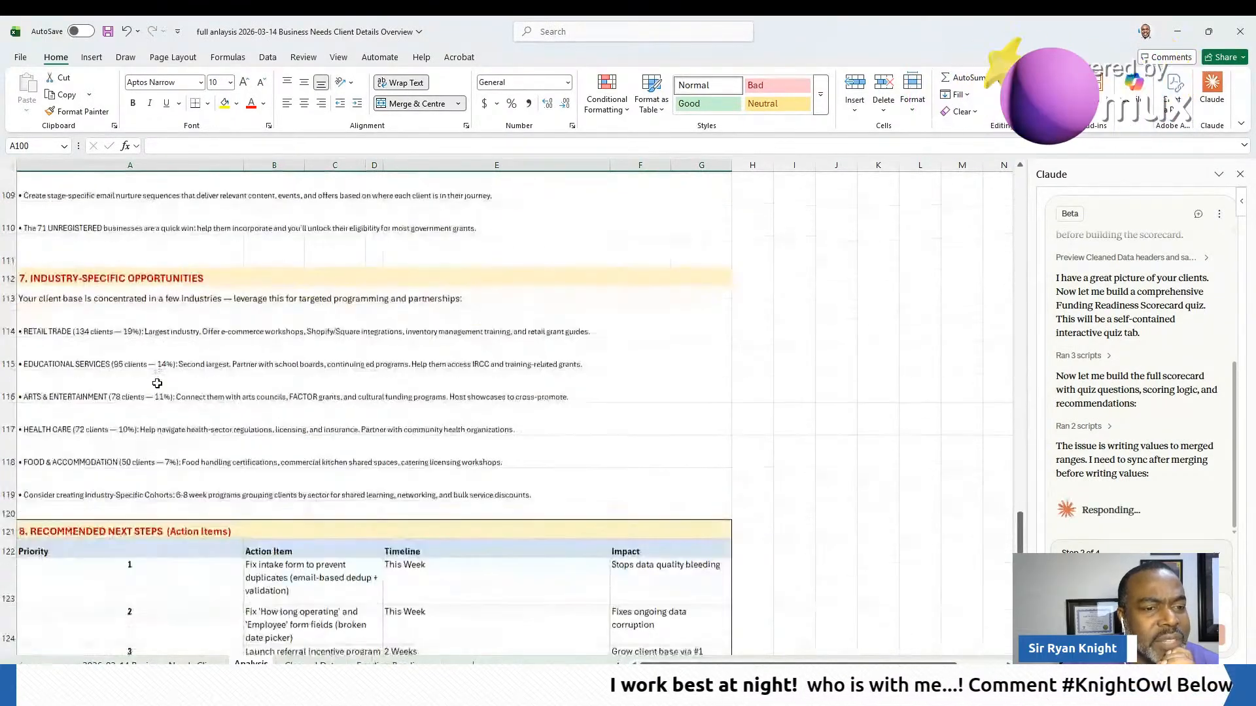
{"action": "scroll", "coordinate": [157, 383], "scroll_direction": "up", "scroll_amount": 1}
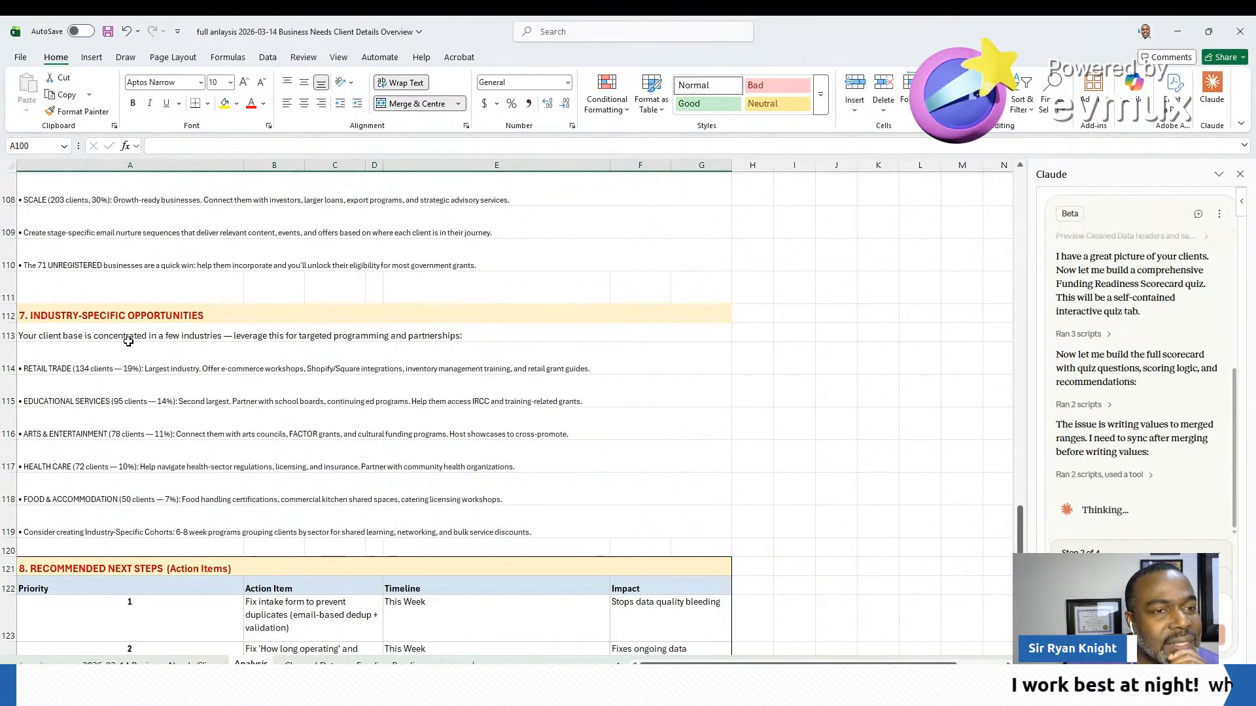
{"action": "scroll", "coordinate": [161, 429], "scroll_direction": "down", "scroll_amount": 5}
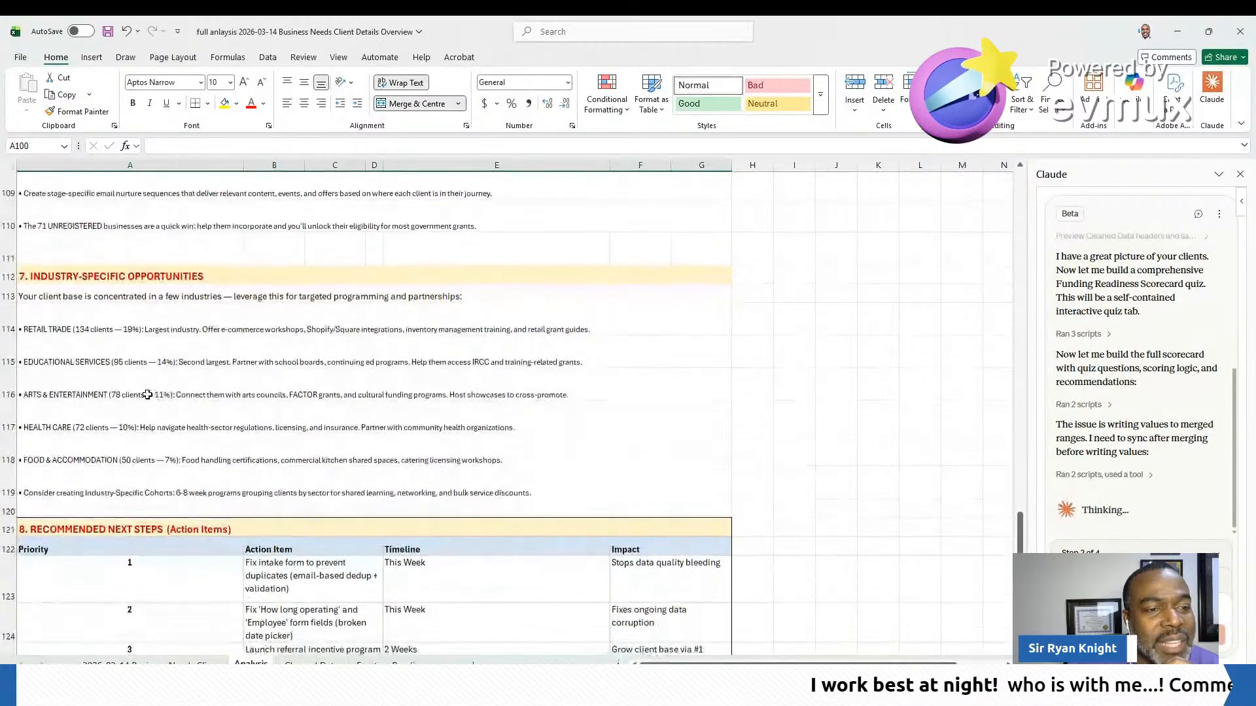
{"action": "scroll", "coordinate": [144, 389], "scroll_direction": "up", "scroll_amount": 4}
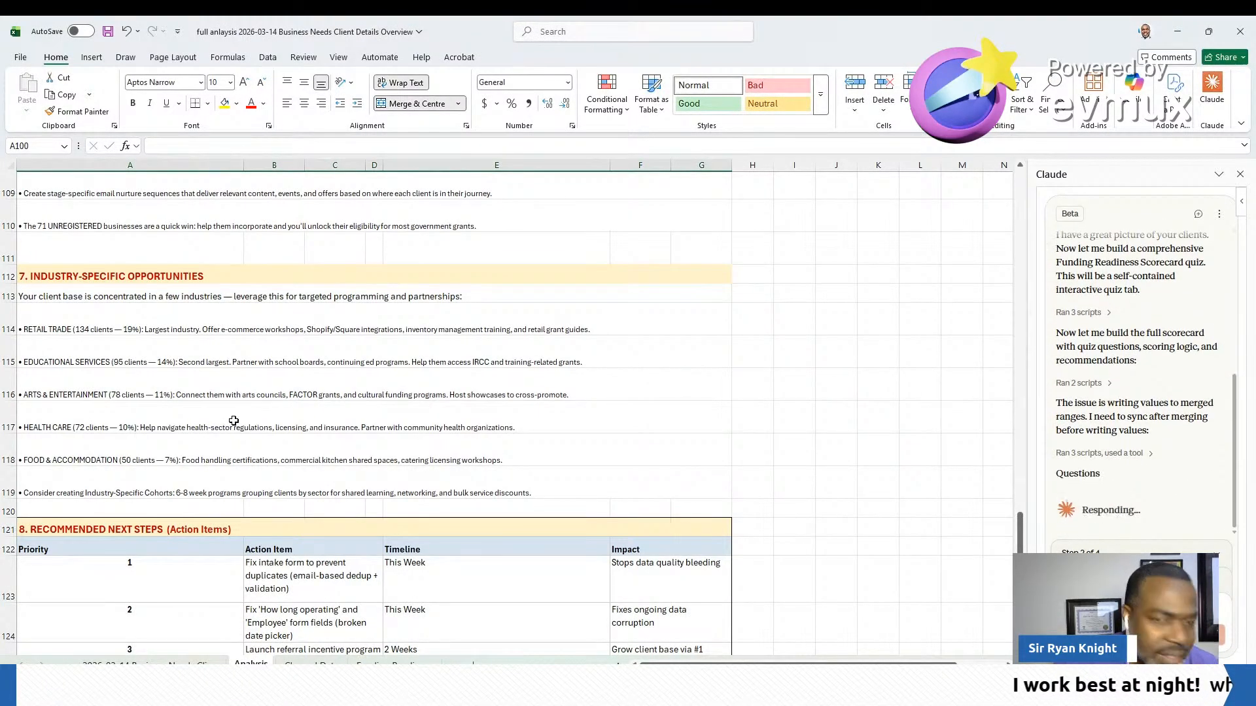
Review the Recommended Next Steps table, from the priority 1 intake form fix to the priority 10 quarterly data cleaning
{"action": "scroll", "coordinate": [216, 424], "scroll_direction": "down", "scroll_amount": 3}
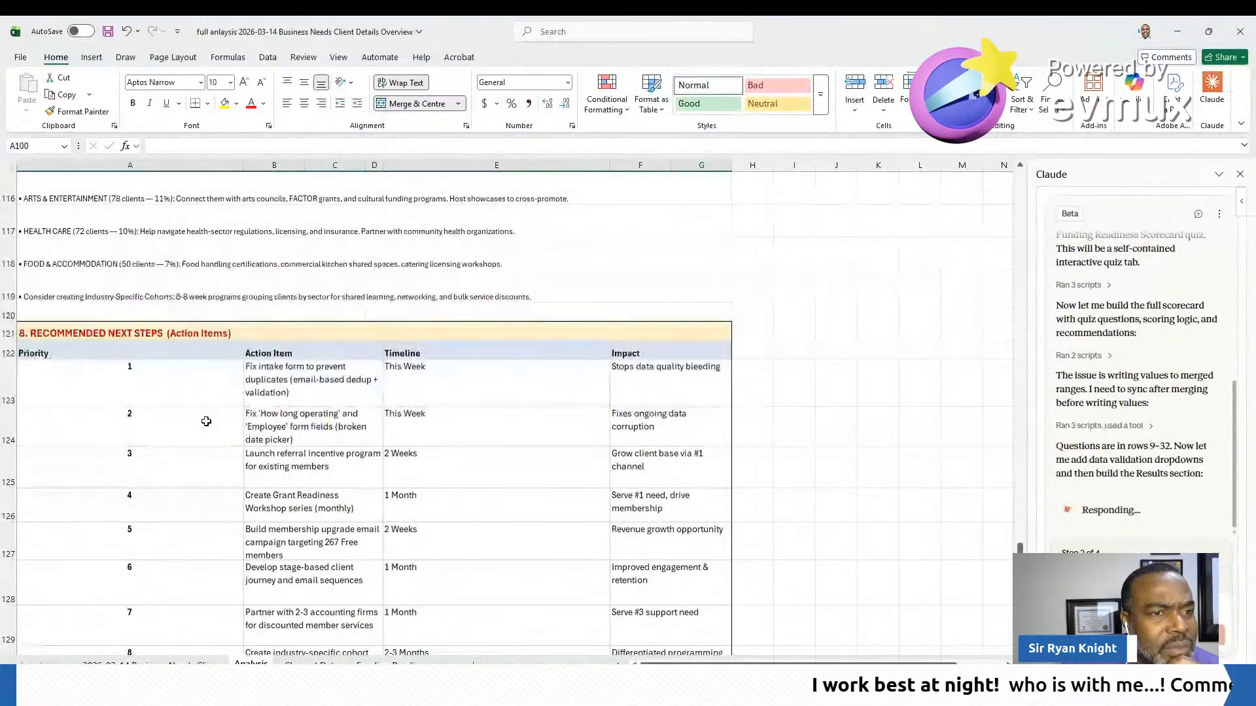
{"action": "scroll", "coordinate": [206, 421], "scroll_direction": "down", "scroll_amount": 1}
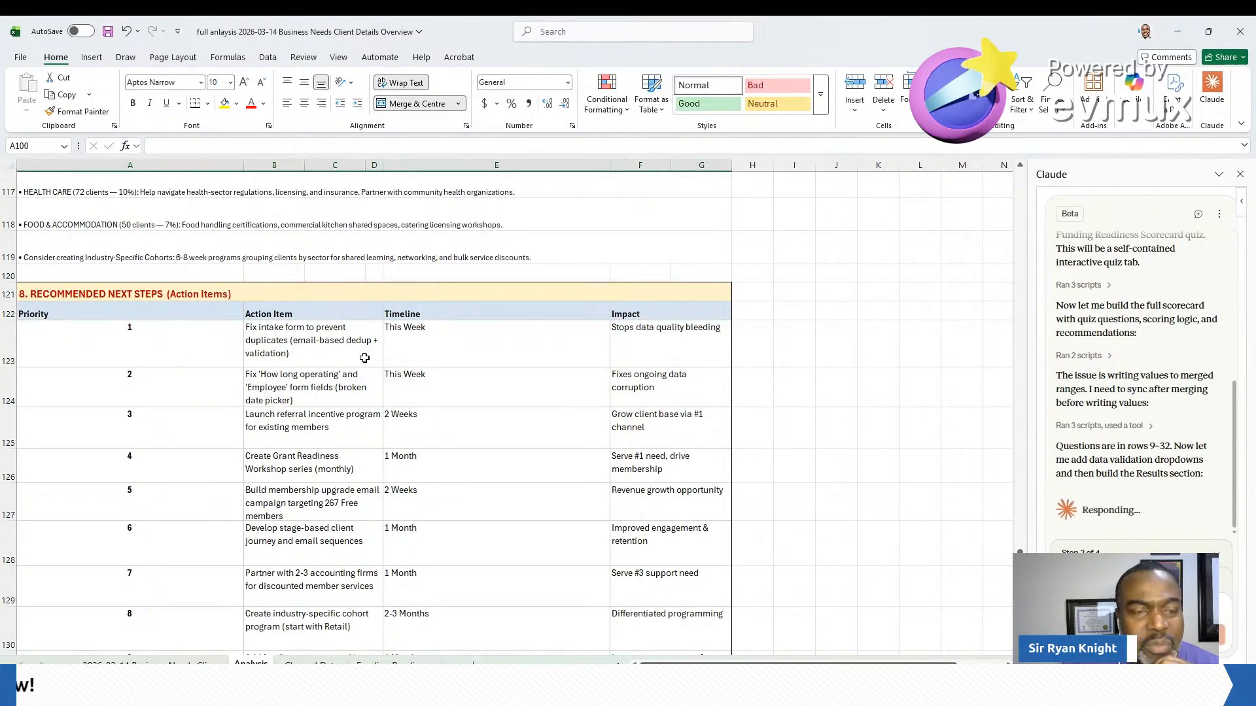
{"action": "scroll", "coordinate": [365, 358], "scroll_direction": "down", "scroll_amount": 2}
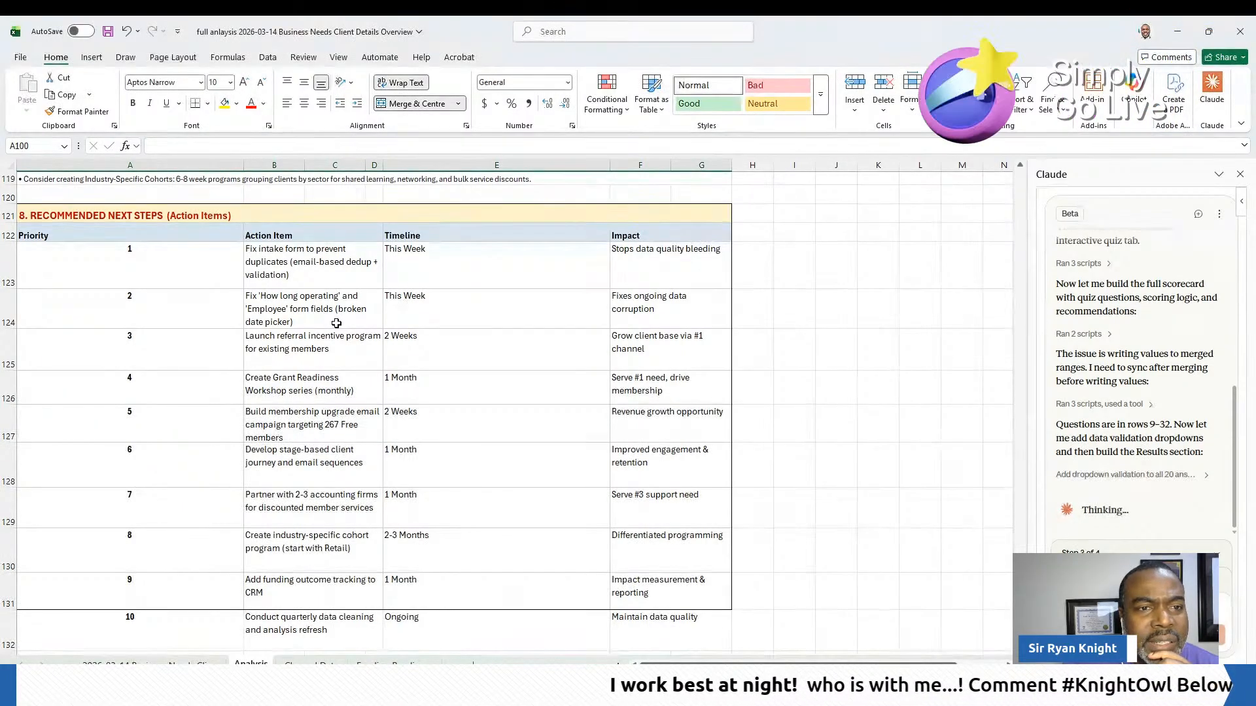
{"action": "left_click", "coordinate": [330, 278]}
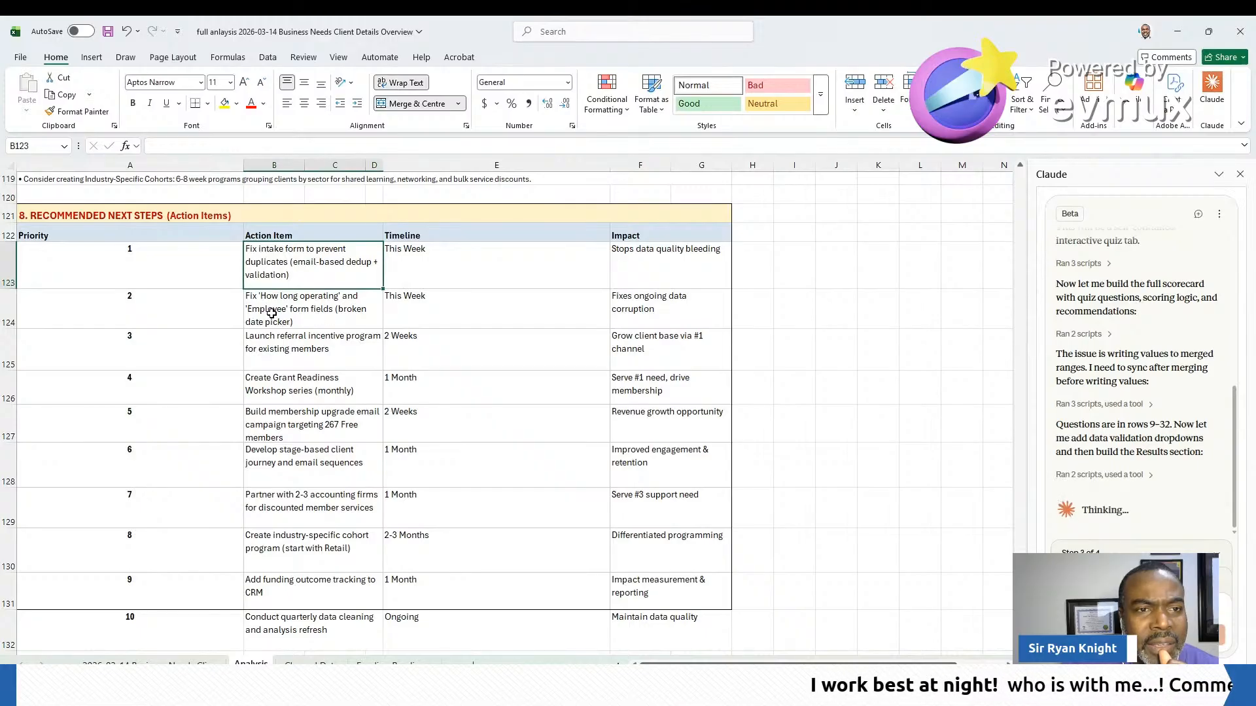
{"action": "scroll", "coordinate": [272, 314], "scroll_direction": "down", "scroll_amount": 1}
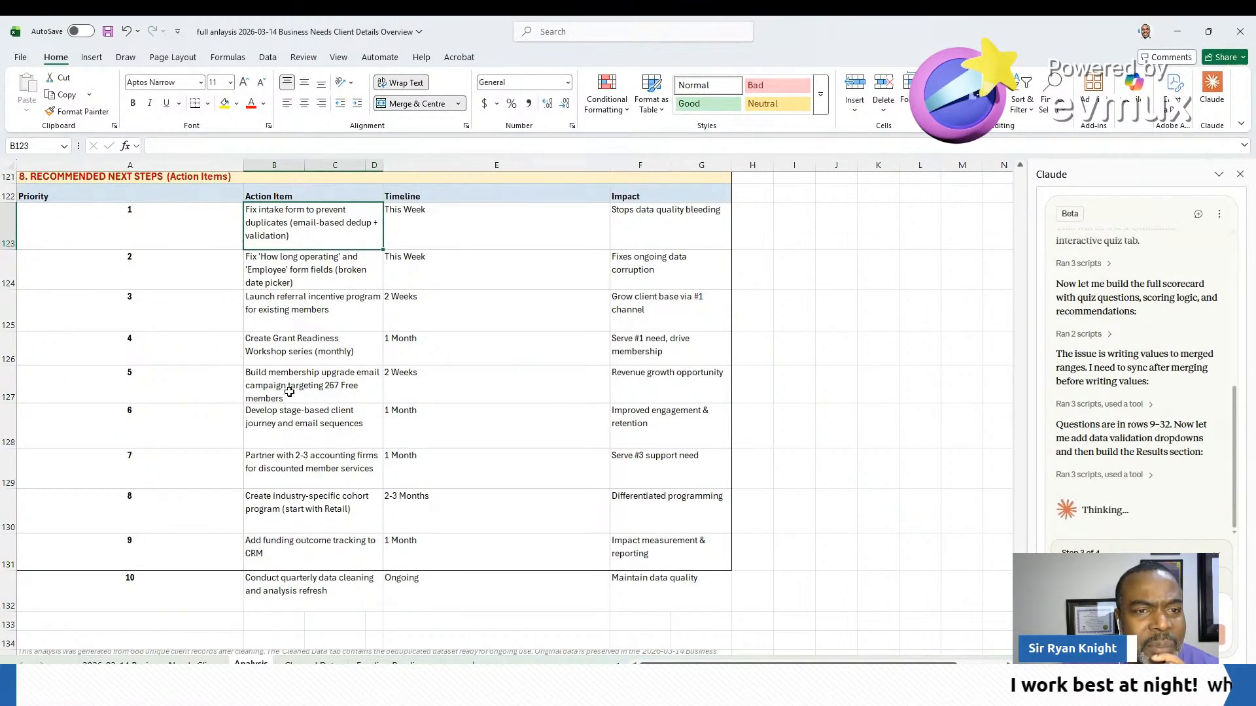
{"action": "scroll", "coordinate": [243, 384], "scroll_direction": "down", "scroll_amount": 1}
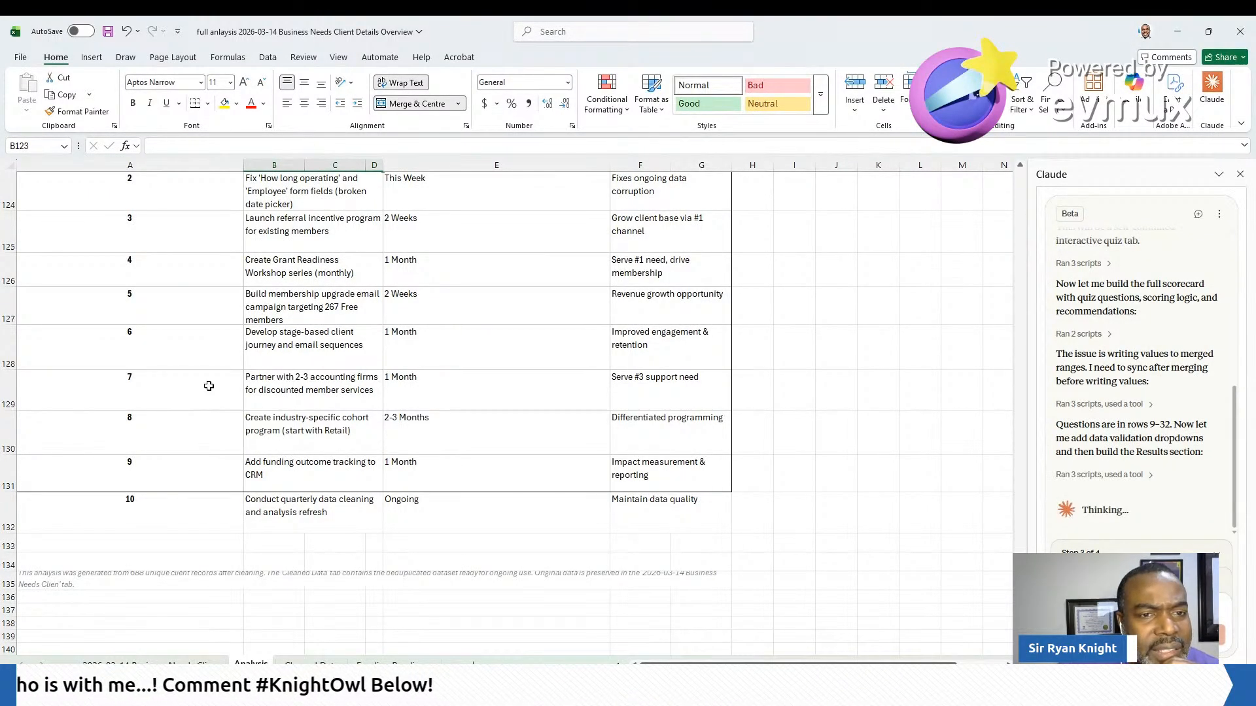
{"action": "scroll", "coordinate": [208, 386], "scroll_direction": "down", "scroll_amount": 1}
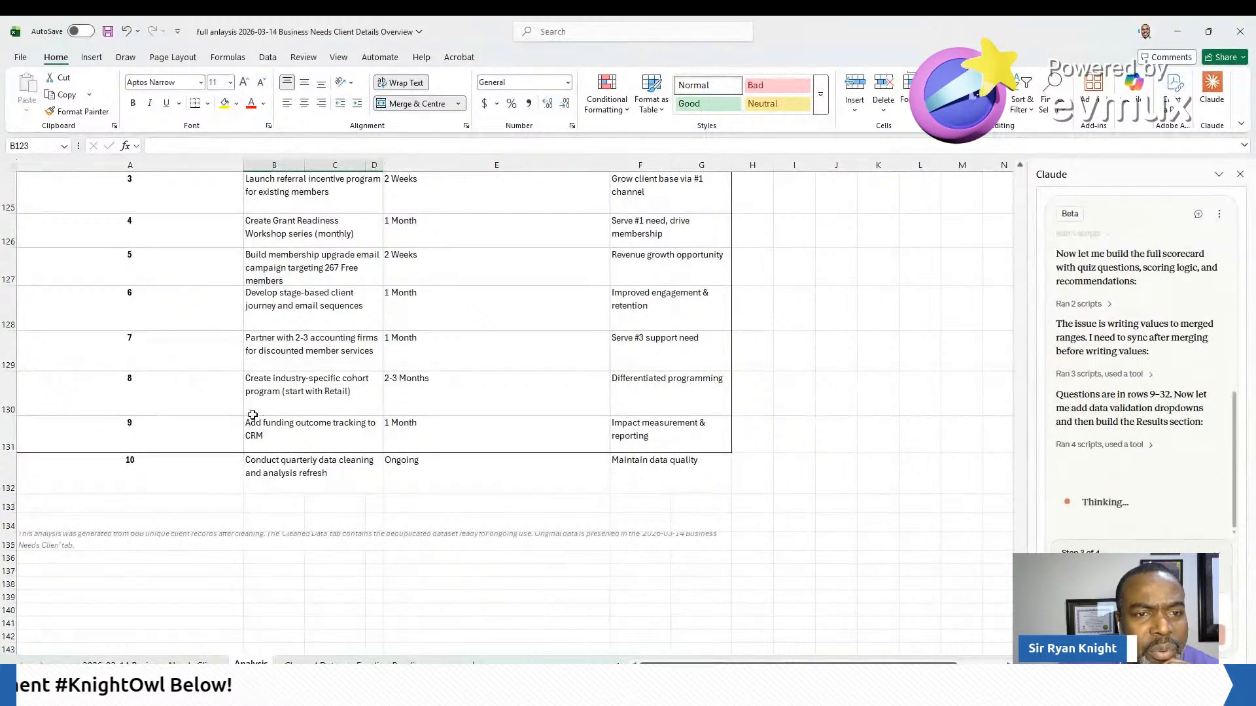
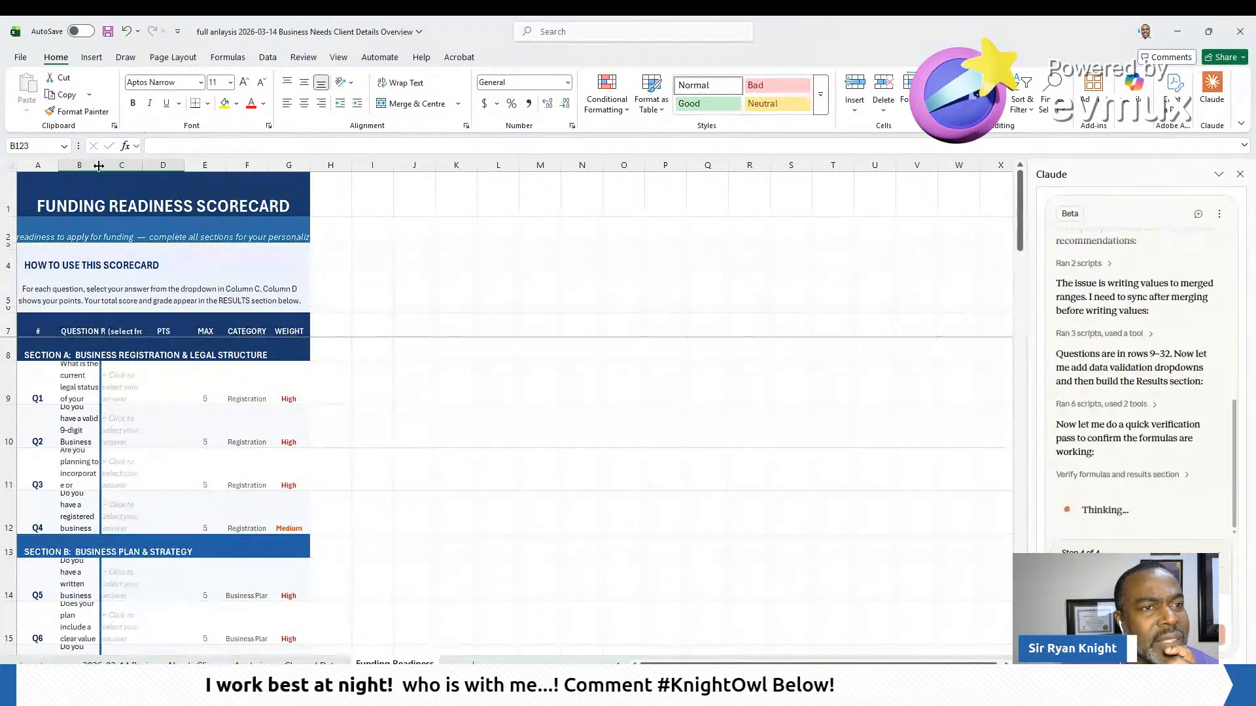
Widen question column B in the Funding Readiness sheet to fit the question text, and look over the Q1 row and the following questions
{"action": "left_click_drag", "start_coordinate": [100, 168], "coordinate": [232, 168]}
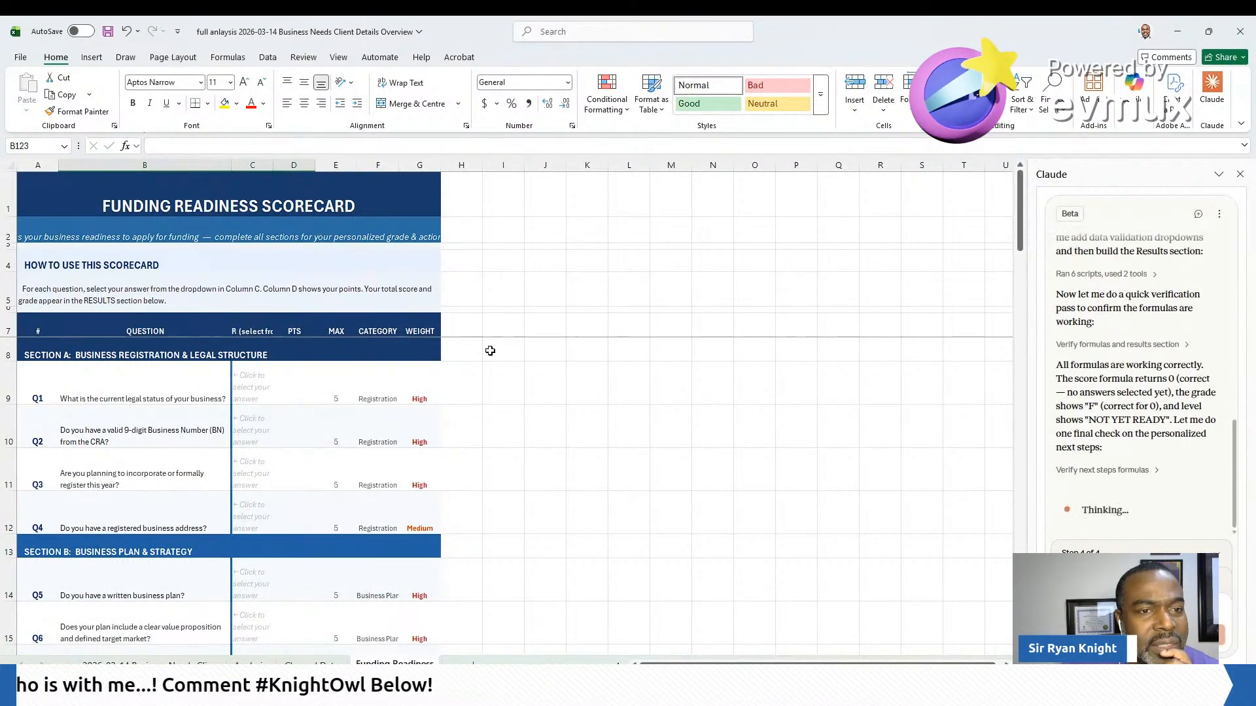
{"action": "left_click", "coordinate": [250, 391]}
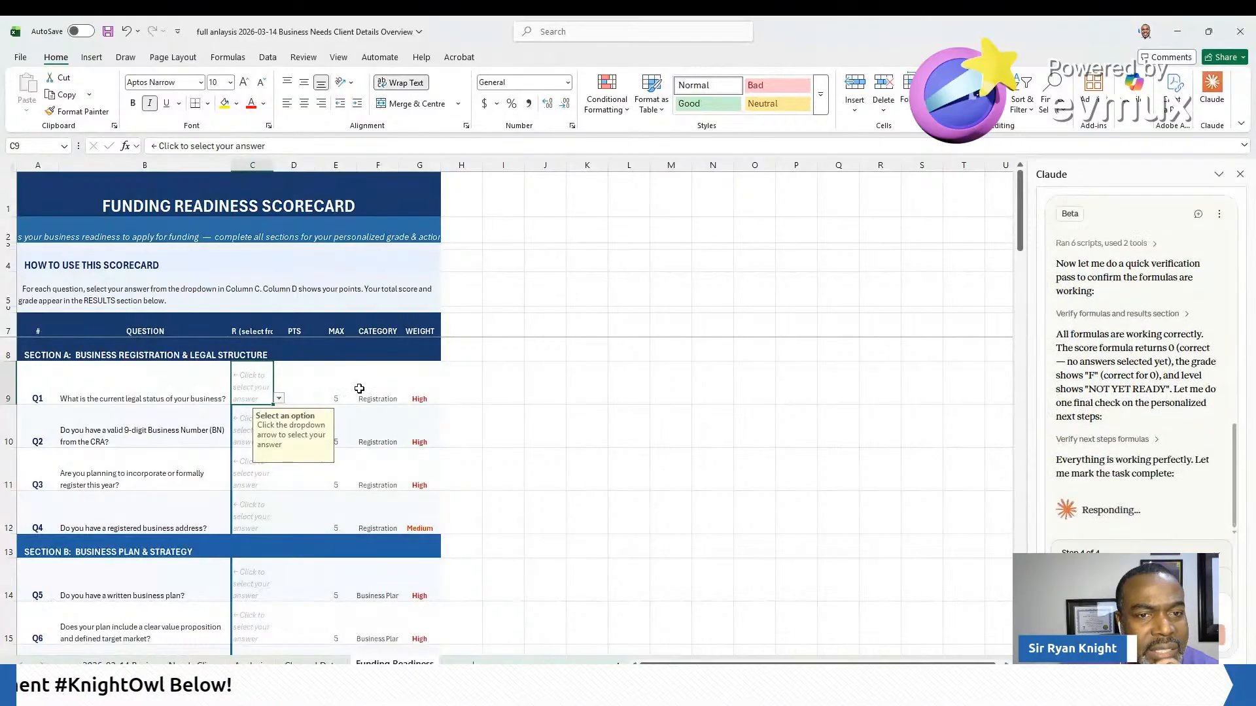
{"action": "left_click", "coordinate": [391, 389]}
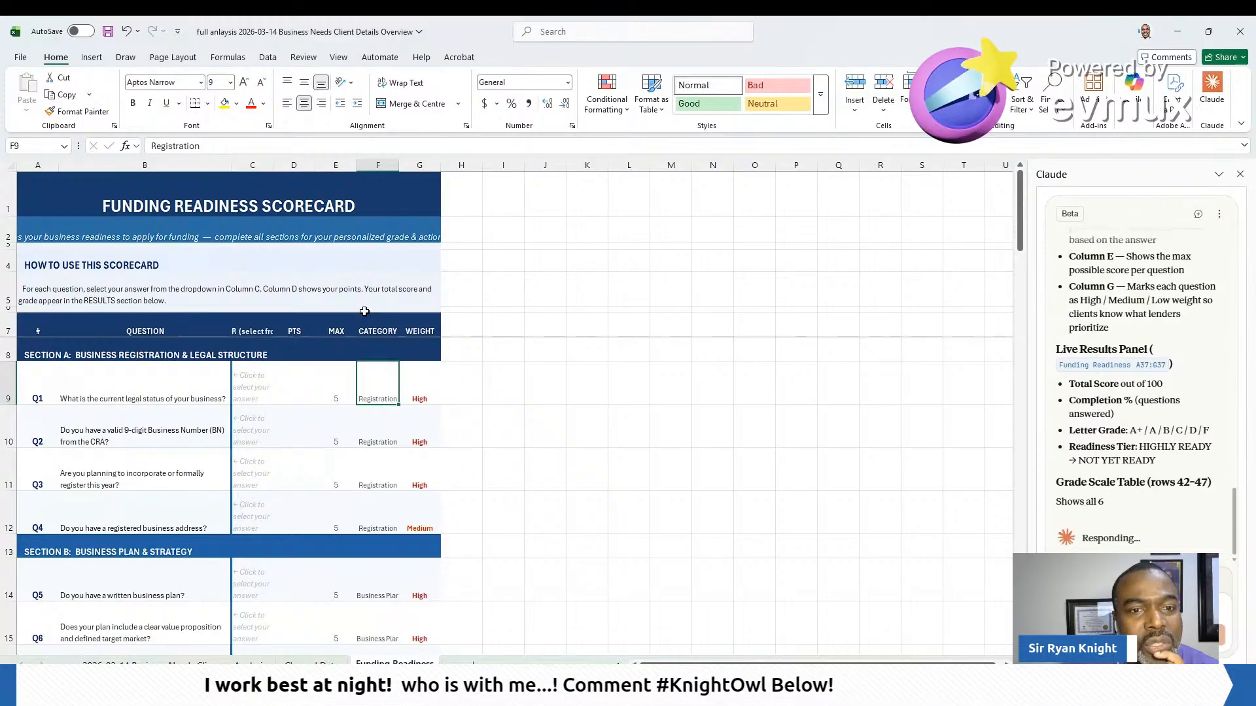
{"action": "left_click", "coordinate": [309, 393]}
{"action": "left_click", "coordinate": [333, 388]}
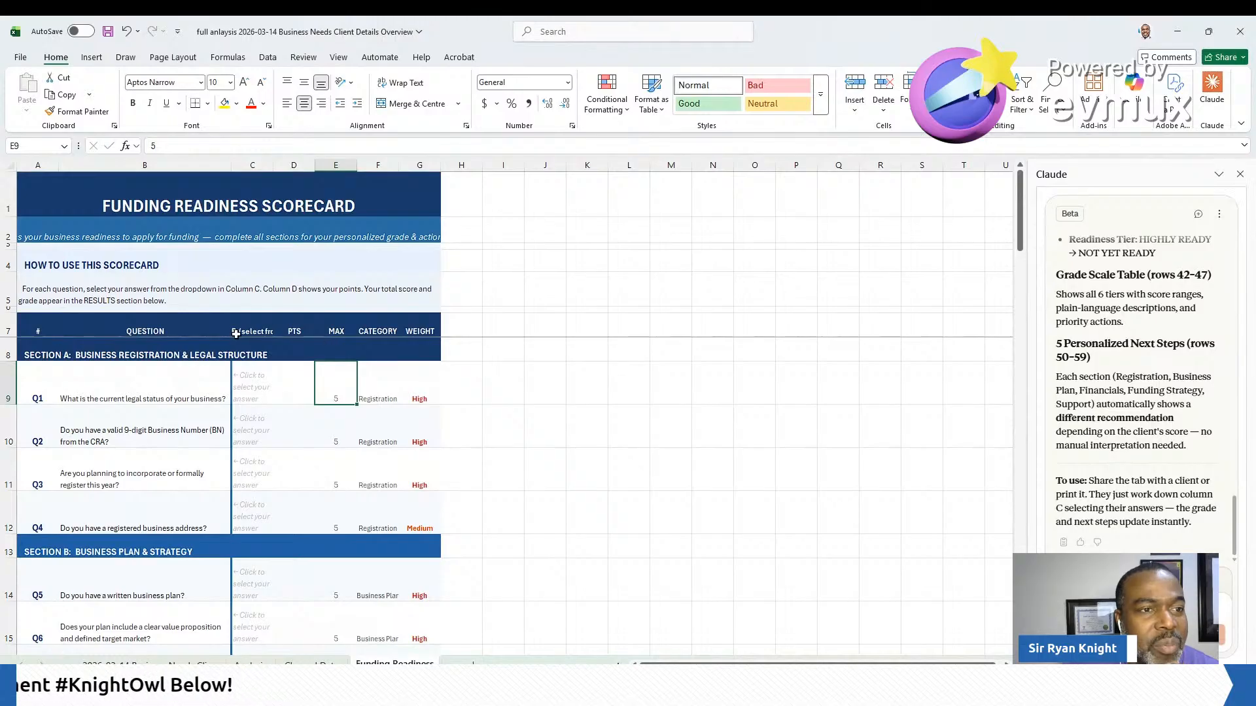
{"action": "scroll", "coordinate": [508, 360], "scroll_direction": "down", "scroll_amount": 2}
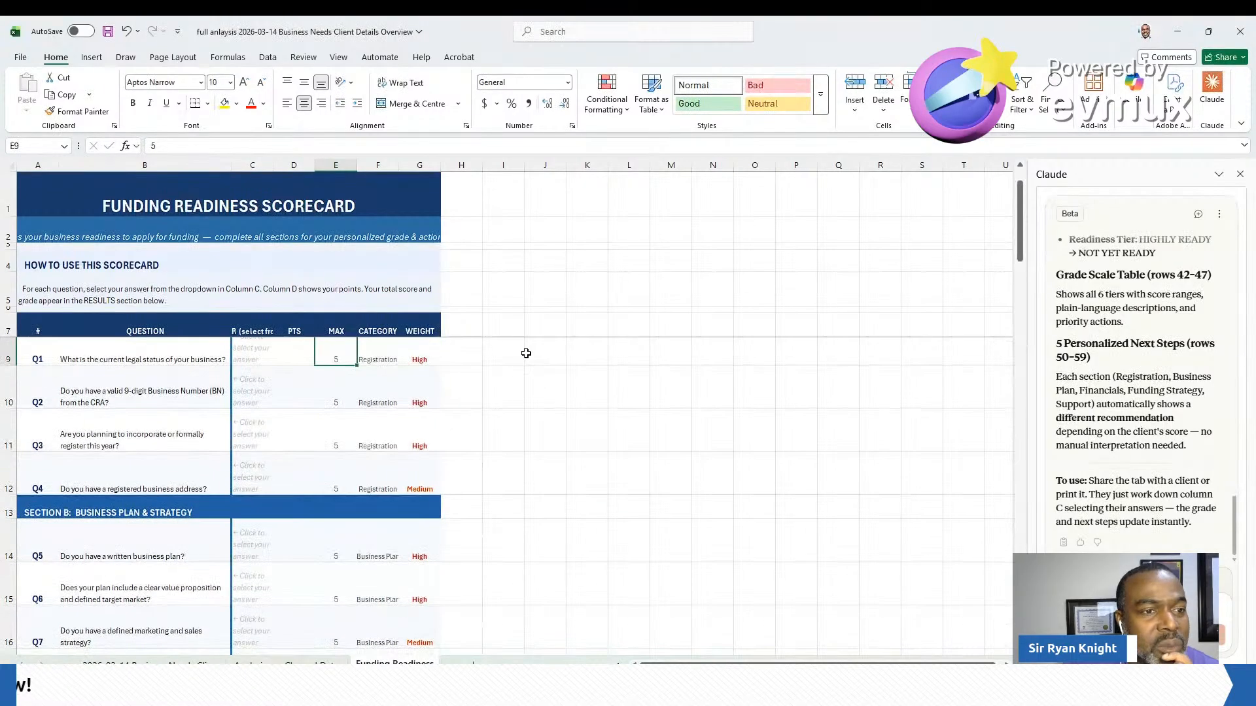
{"action": "scroll", "coordinate": [526, 353], "scroll_direction": "down", "scroll_amount": 1}
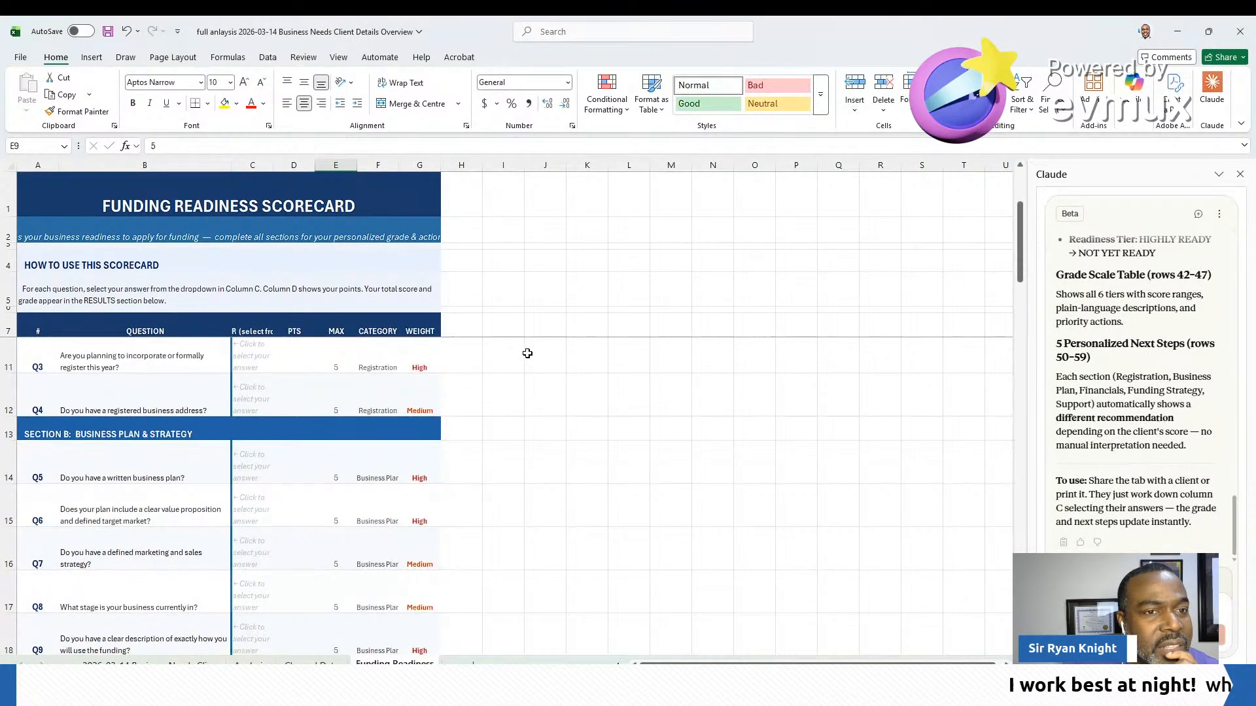
{"action": "scroll", "coordinate": [527, 353], "scroll_direction": "up", "scroll_amount": 3}
Try Sole Proprietor (registered) and Corporation / Incorporated as answers to the Q1 legal status question
{"action": "left_click", "coordinate": [248, 391]}
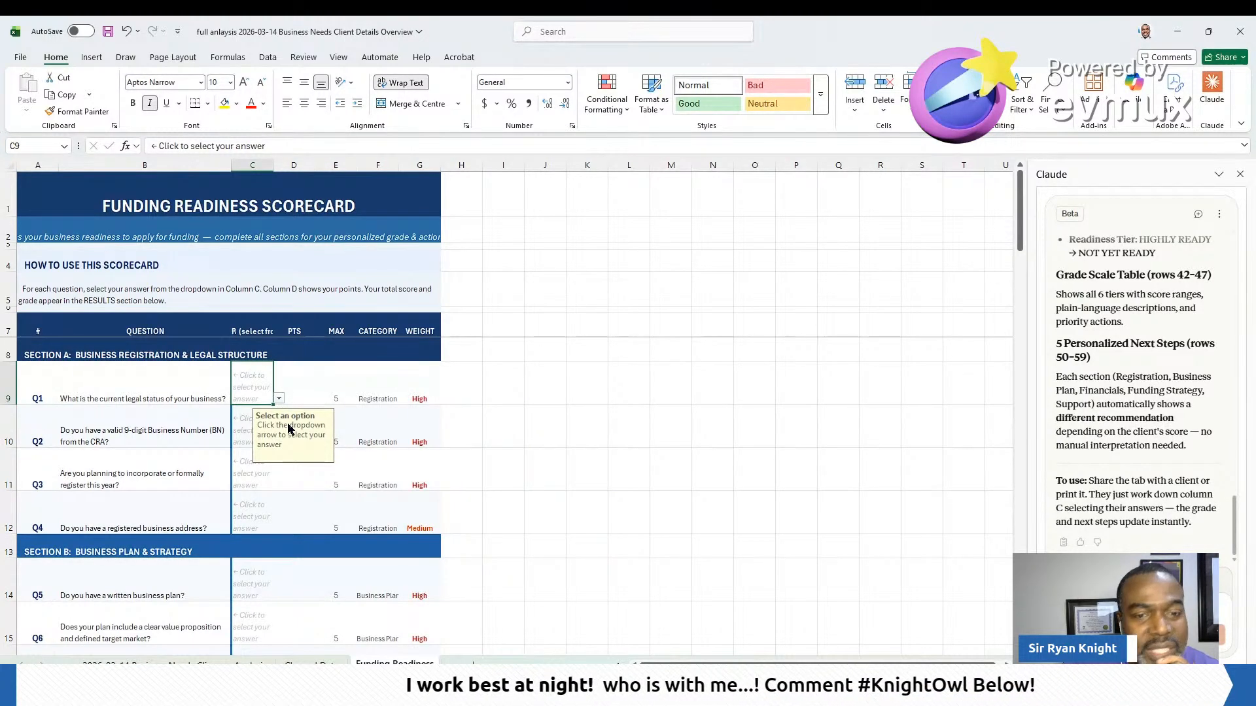
{"action": "left_click", "coordinate": [323, 420]}
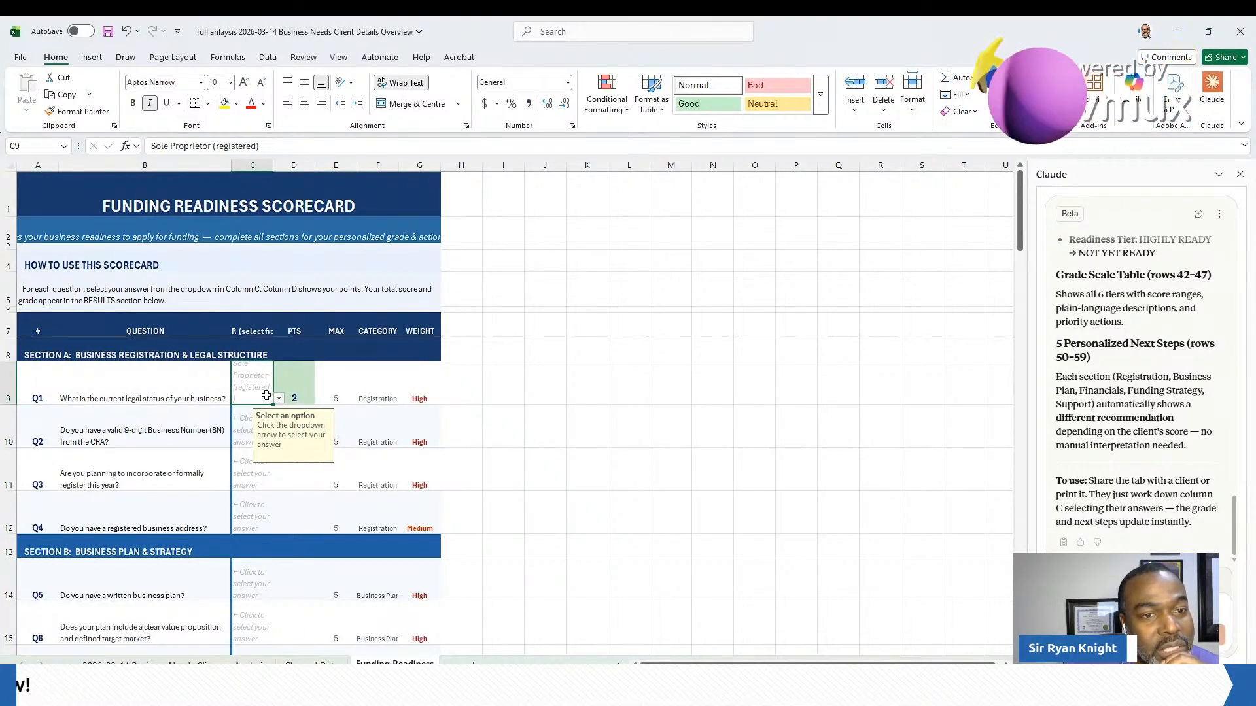
{"action": "left_click", "coordinate": [294, 445]}
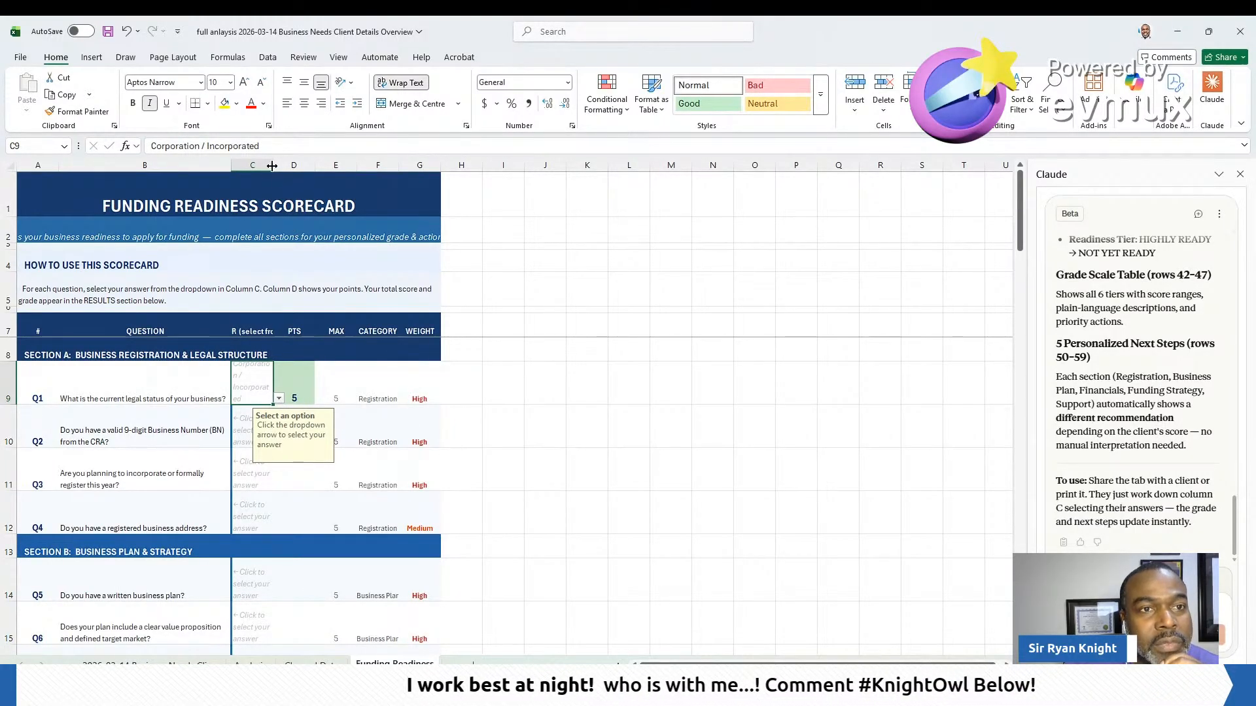
Widen answer column C and set the Q1 legal status answer to Partnership (registered)
{"action": "left_click_drag", "start_coordinate": [273, 165], "coordinate": [319, 169]}
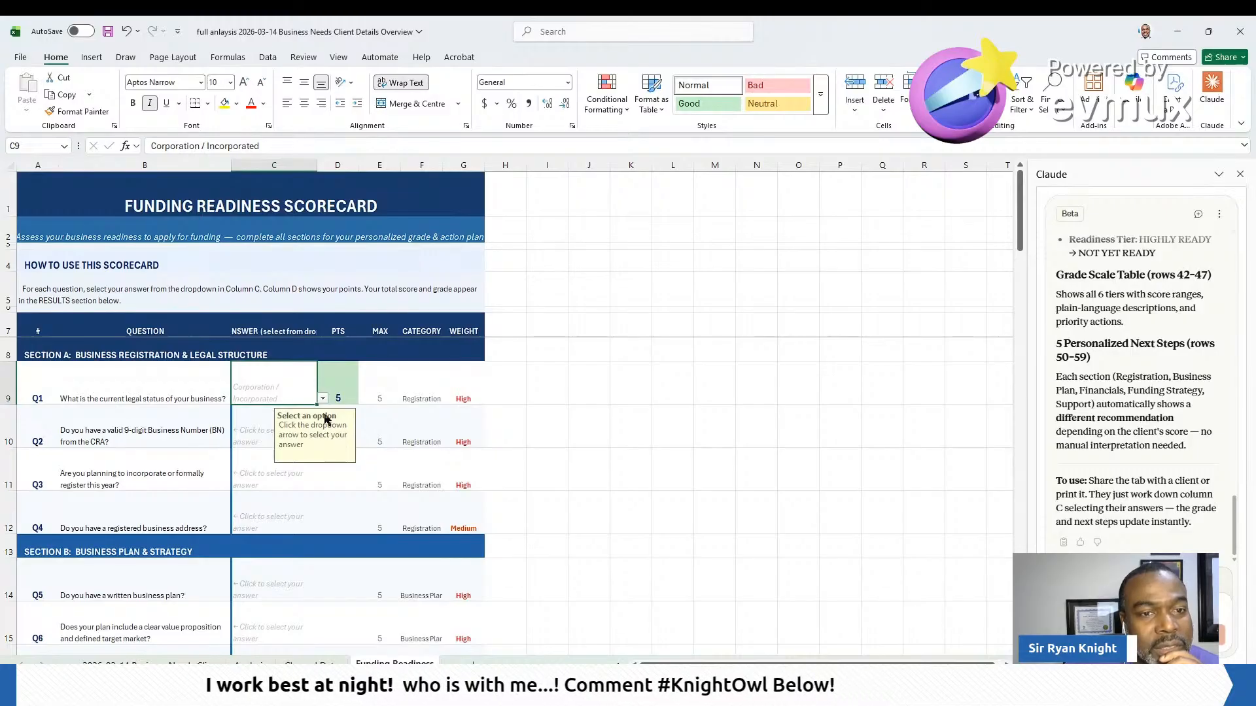
{"action": "left_click", "coordinate": [324, 401]}
{"action": "left_click", "coordinate": [325, 433]}
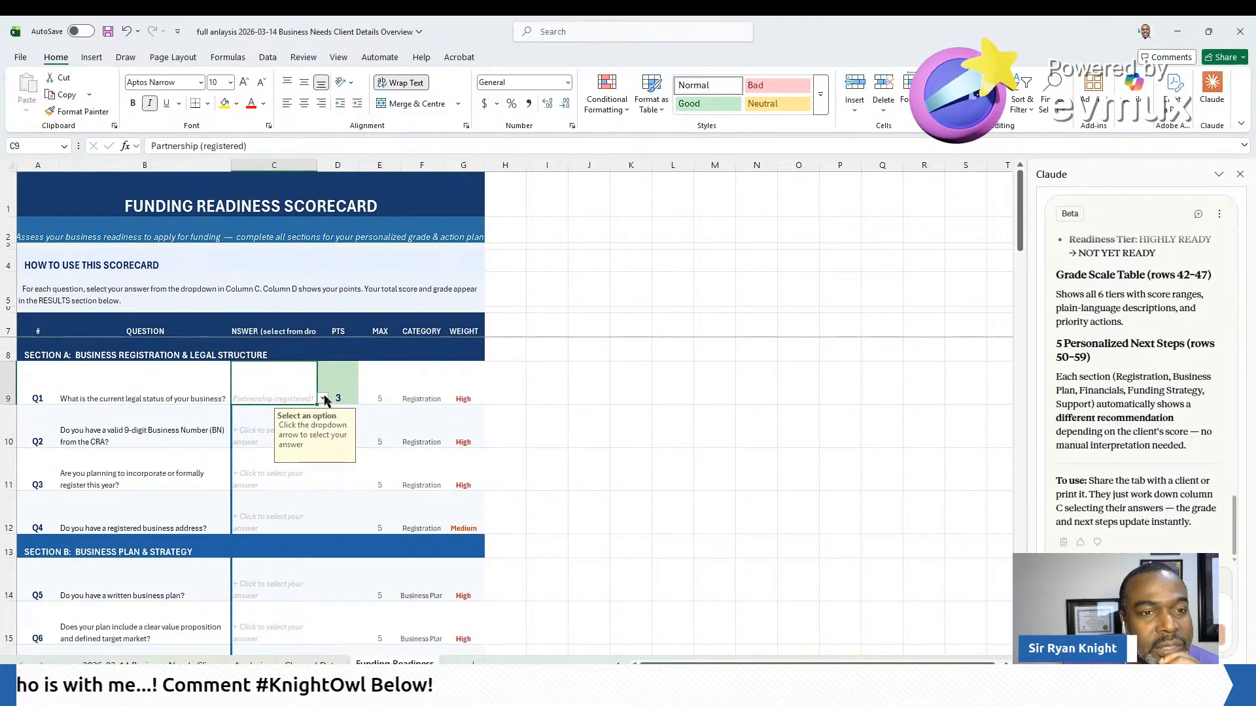
Review the rest of the scorecard, including the remaining question sections, the readiness results, the grade scale and the personalized next steps
{"action": "mouse_move", "coordinate": [248, 391]}
{"action": "left_mouse_down"}
{"action": "mouse_move", "coordinate": [278, 647]}
{"action": "mouse_move", "coordinate": [287, 531]}
{"action": "left_mouse_up"}
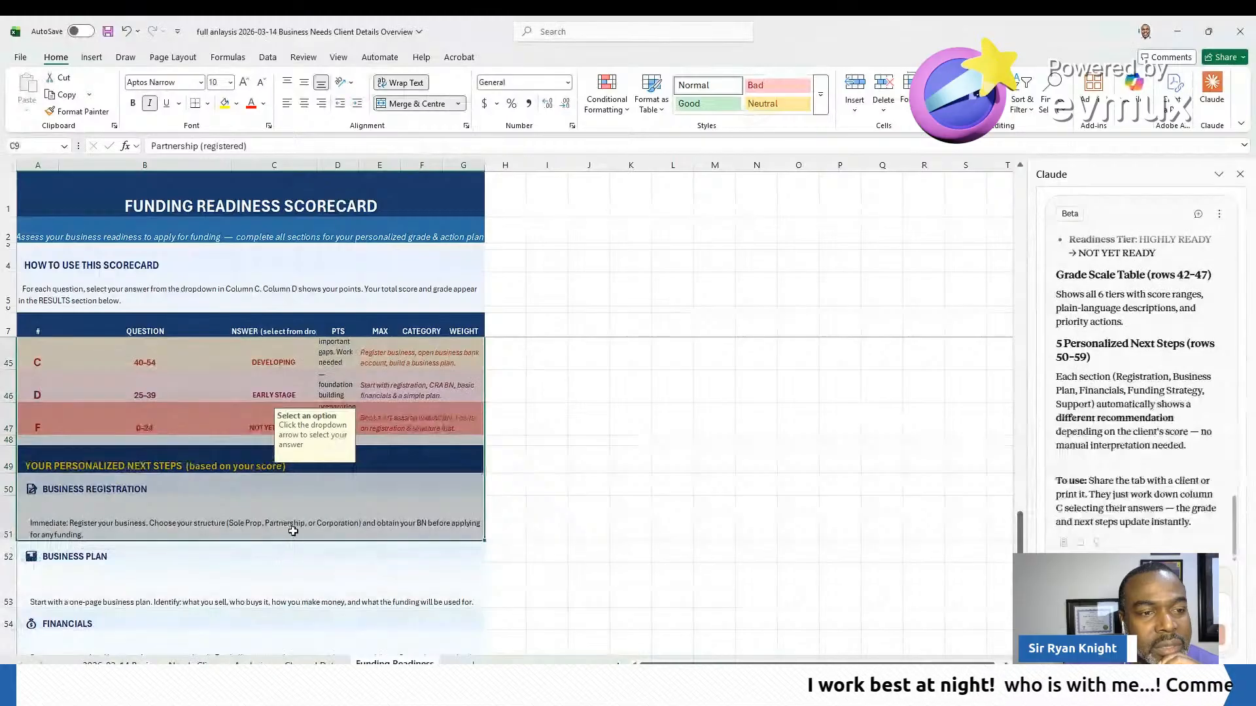
{"action": "scroll", "coordinate": [293, 532], "scroll_direction": "down", "scroll_amount": 3}
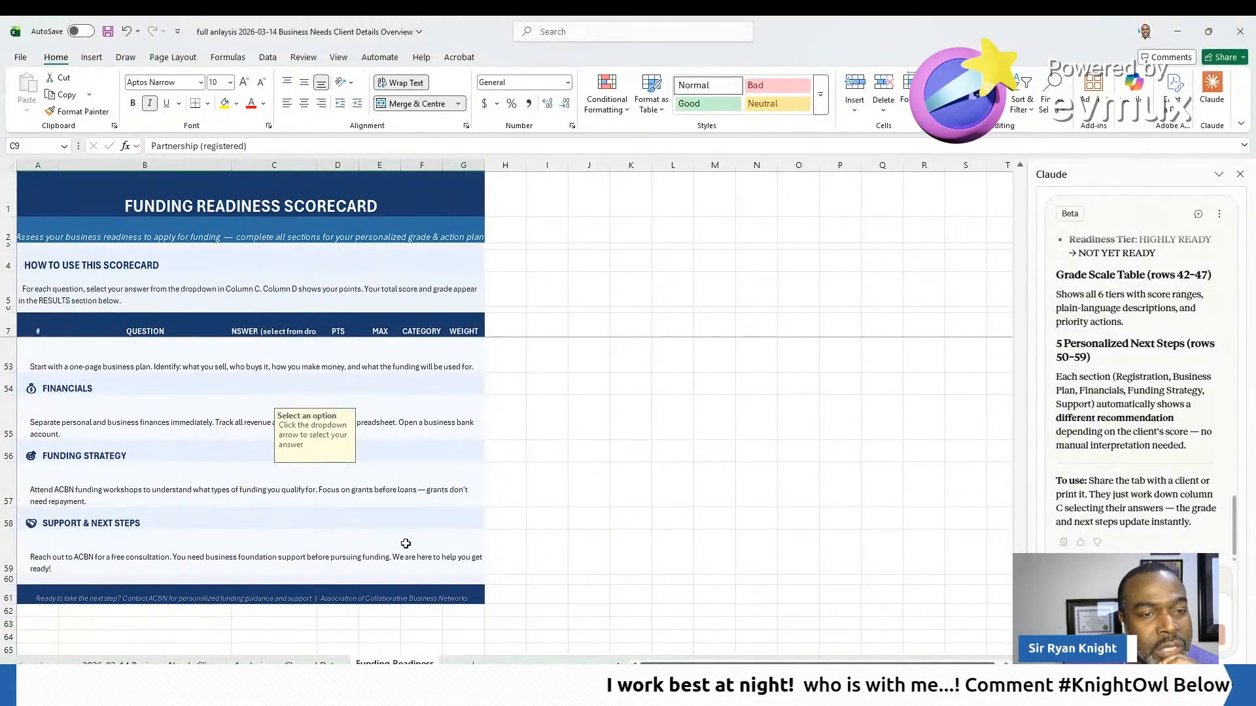
{"action": "scroll", "coordinate": [406, 544], "scroll_direction": "up", "scroll_amount": 10}
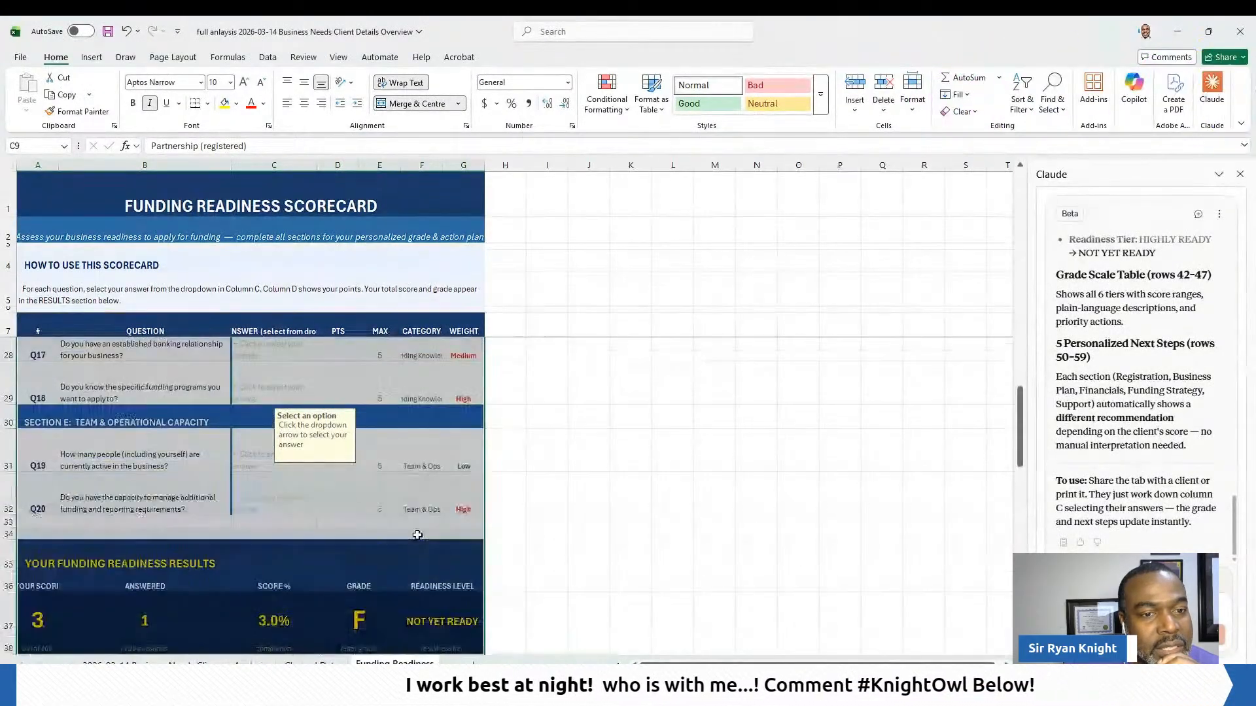
{"action": "scroll", "coordinate": [418, 535], "scroll_direction": "up", "scroll_amount": 5}
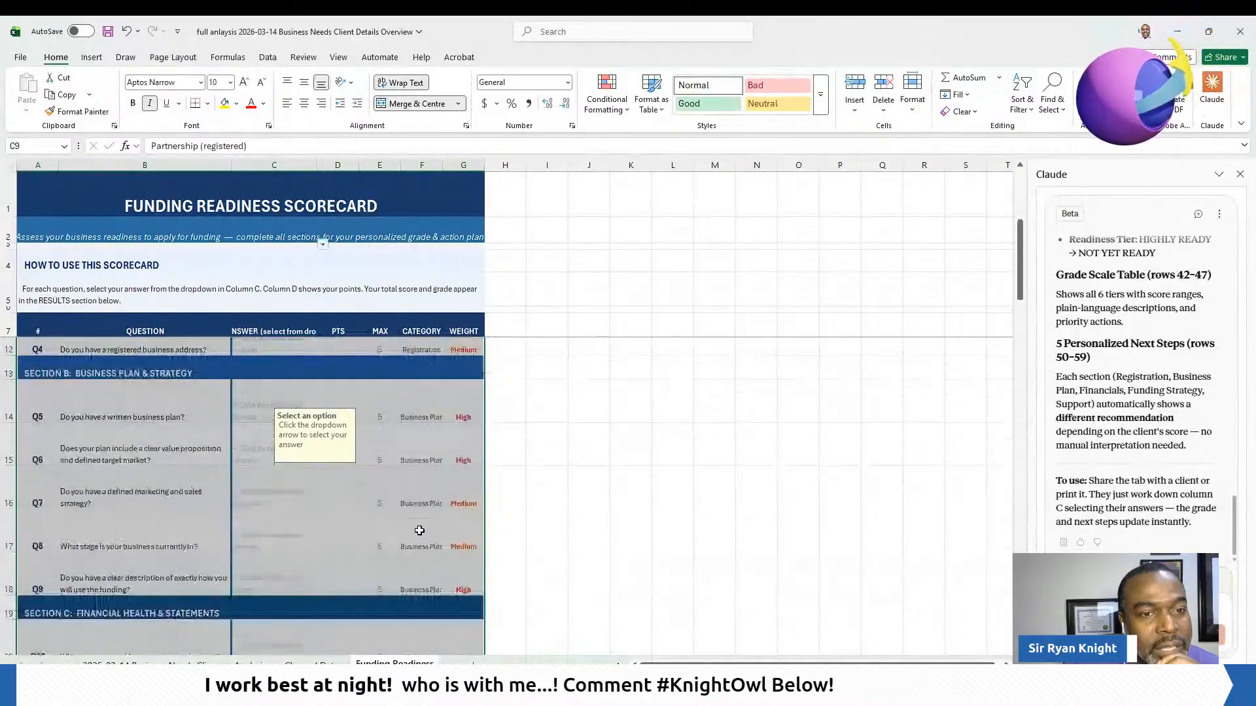
{"action": "scroll", "coordinate": [420, 531], "scroll_direction": "up", "scroll_amount": 2}
{"action": "left_click", "coordinate": [510, 422]}
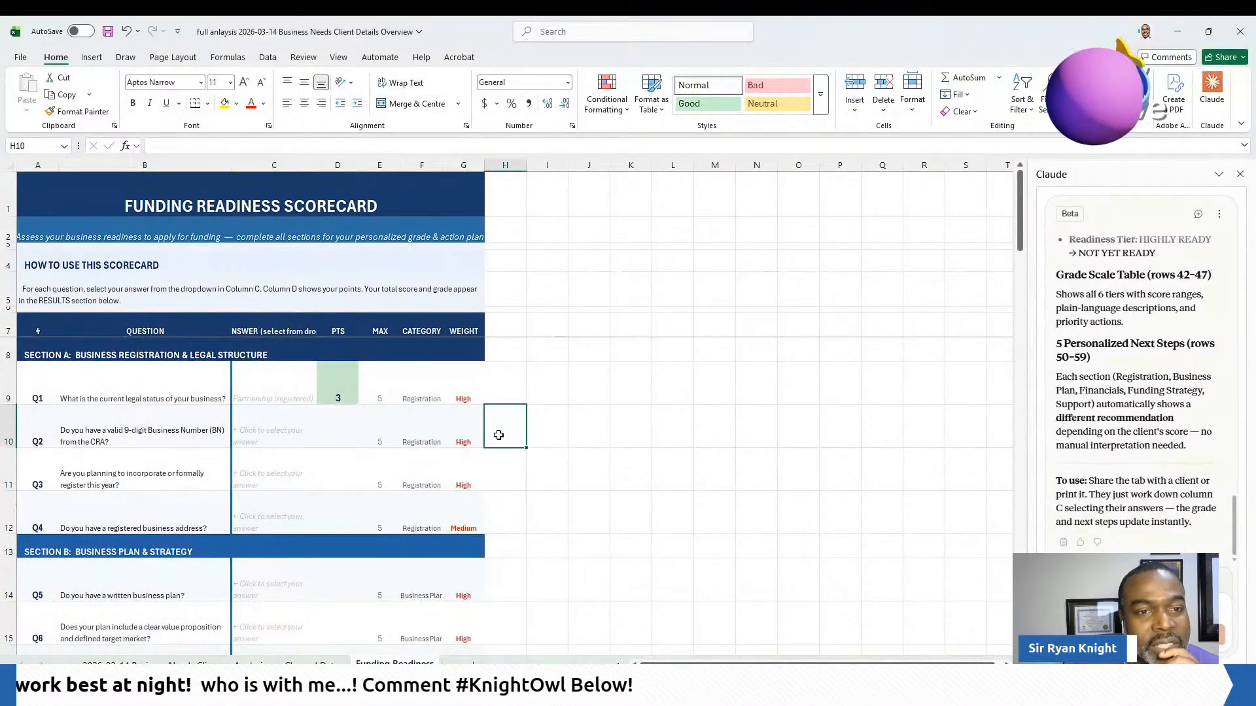
Review Claude's build log for the scorecard, from the original quiz request through the question, dropdown and formula verification stages
{"action": "left_click", "coordinate": [273, 438]}
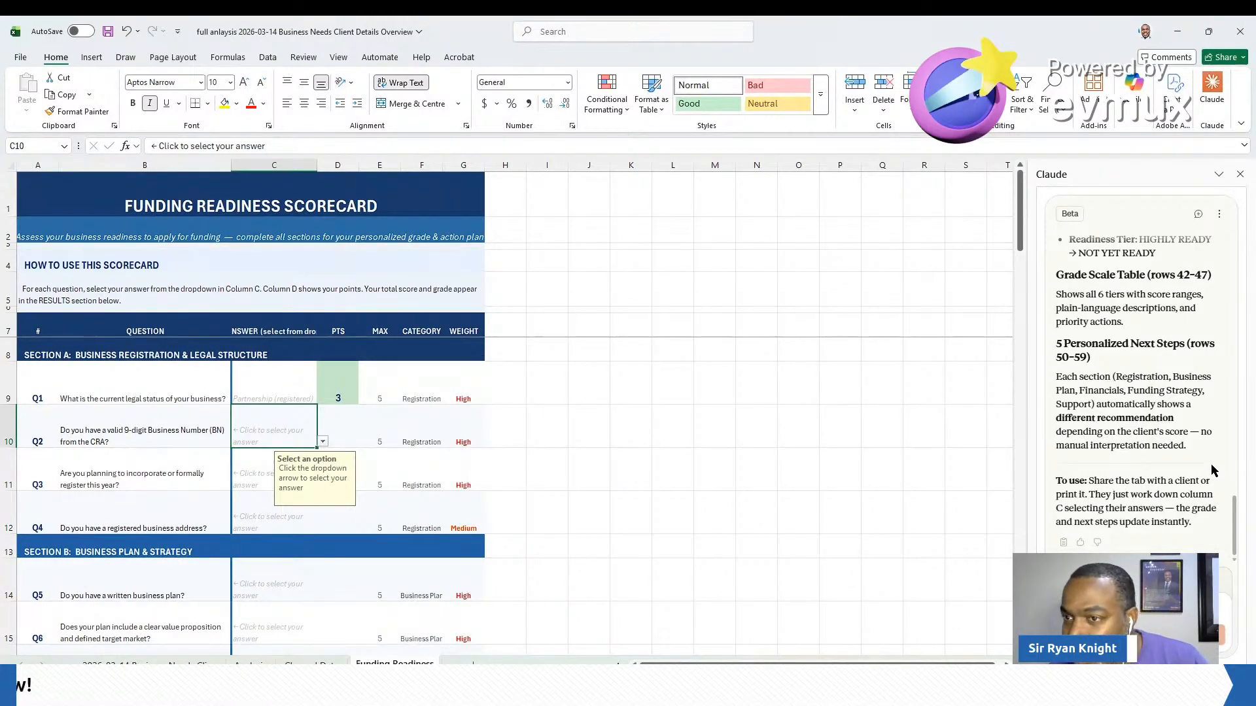
{"action": "scroll", "coordinate": [1208, 467], "scroll_direction": "up", "scroll_amount": 15}
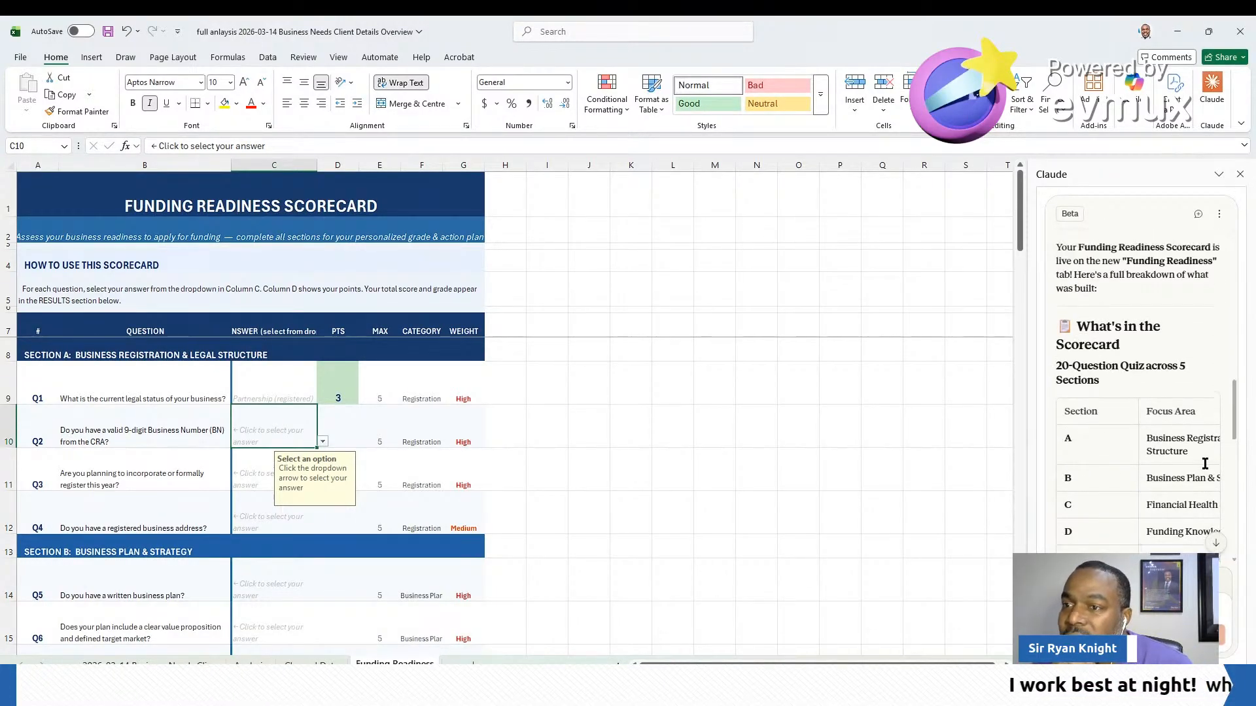
{"action": "scroll", "coordinate": [1205, 464], "scroll_direction": "up", "scroll_amount": 15}
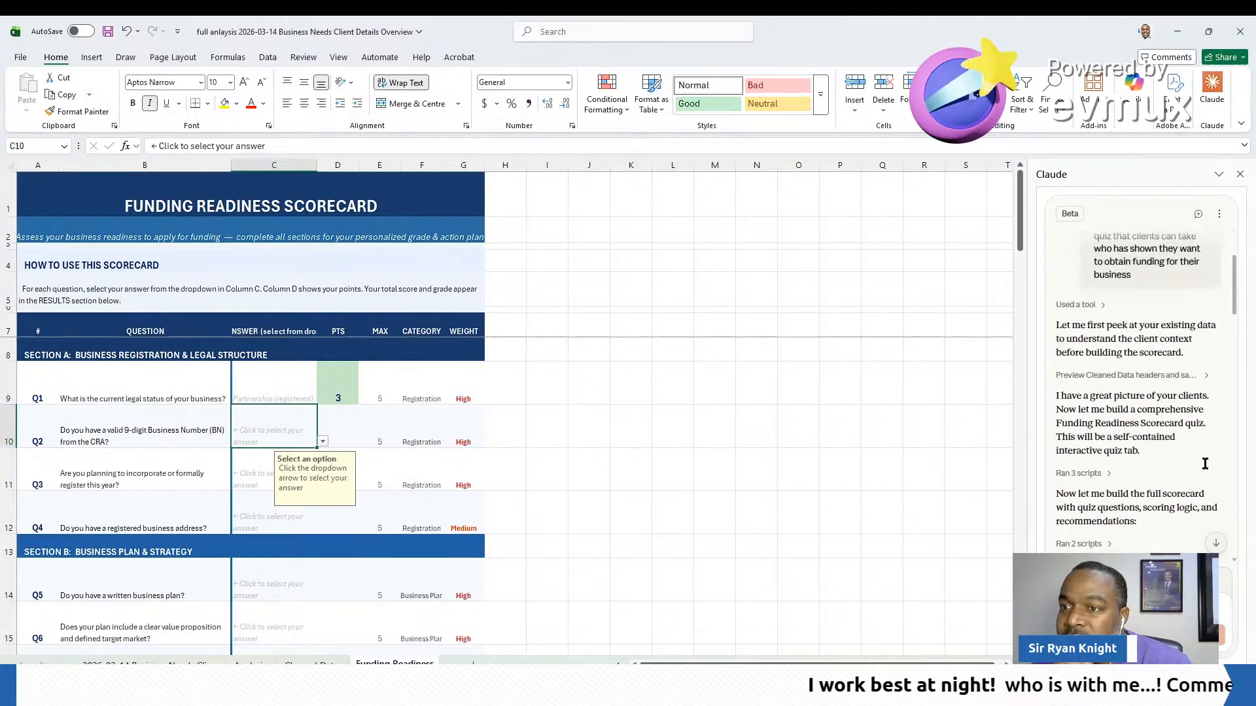
{"action": "scroll", "coordinate": [1204, 463], "scroll_direction": "up", "scroll_amount": 4}
{"action": "scroll", "coordinate": [1205, 463], "scroll_direction": "down", "scroll_amount": 3}
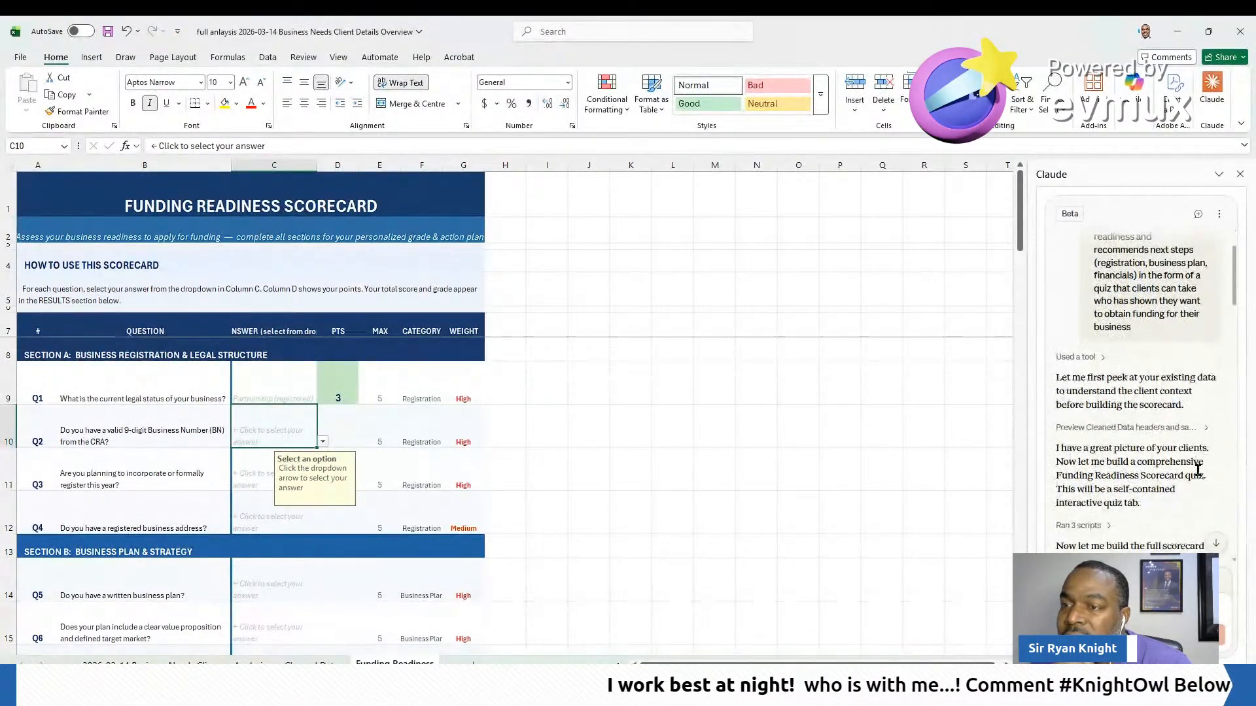
{"action": "scroll", "coordinate": [1197, 448], "scroll_direction": "down", "scroll_amount": 3}
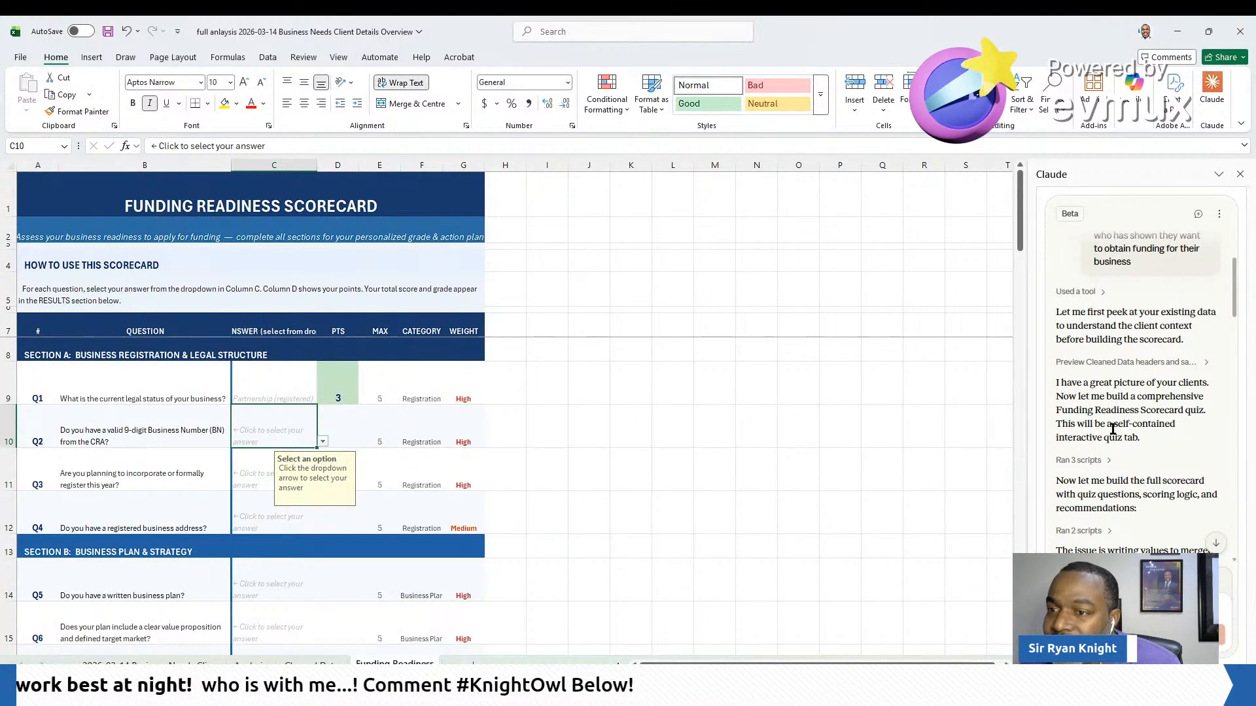
{"action": "scroll", "coordinate": [1207, 428], "scroll_direction": "down", "scroll_amount": 3}
{"action": "scroll", "coordinate": [1205, 429], "scroll_direction": "down", "scroll_amount": 2}
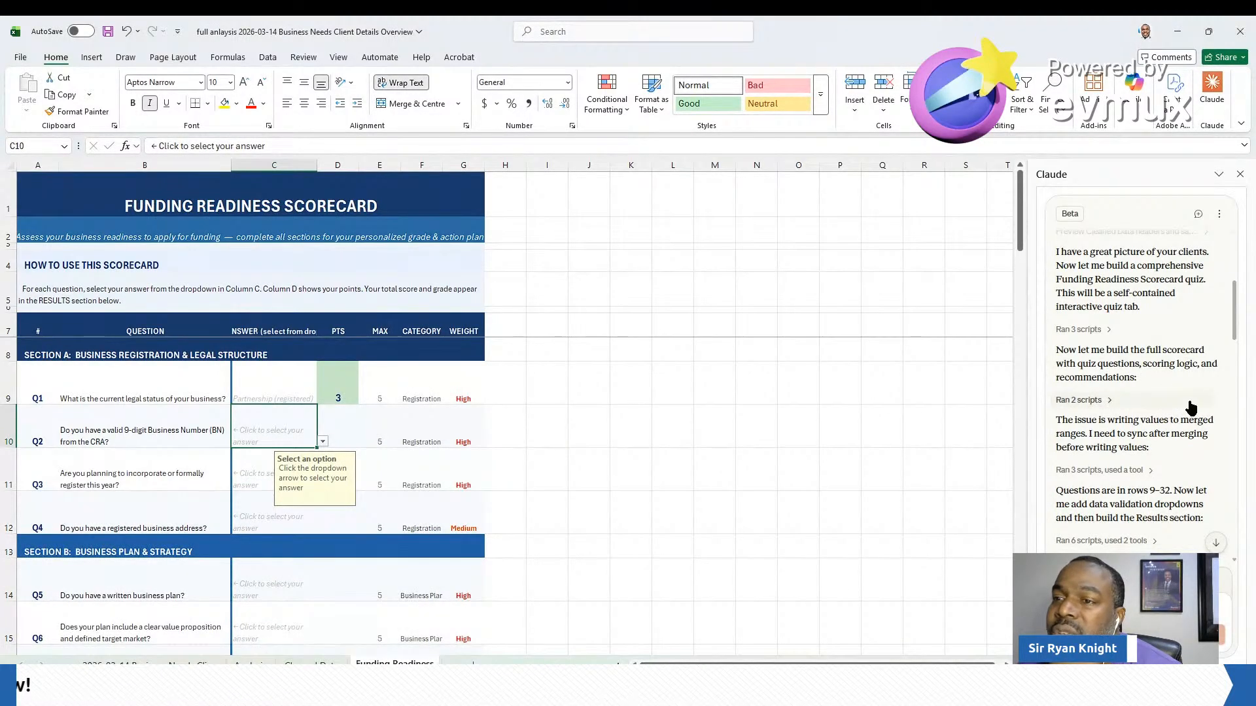
{"action": "scroll", "coordinate": [1190, 407], "scroll_direction": "down", "scroll_amount": 2}
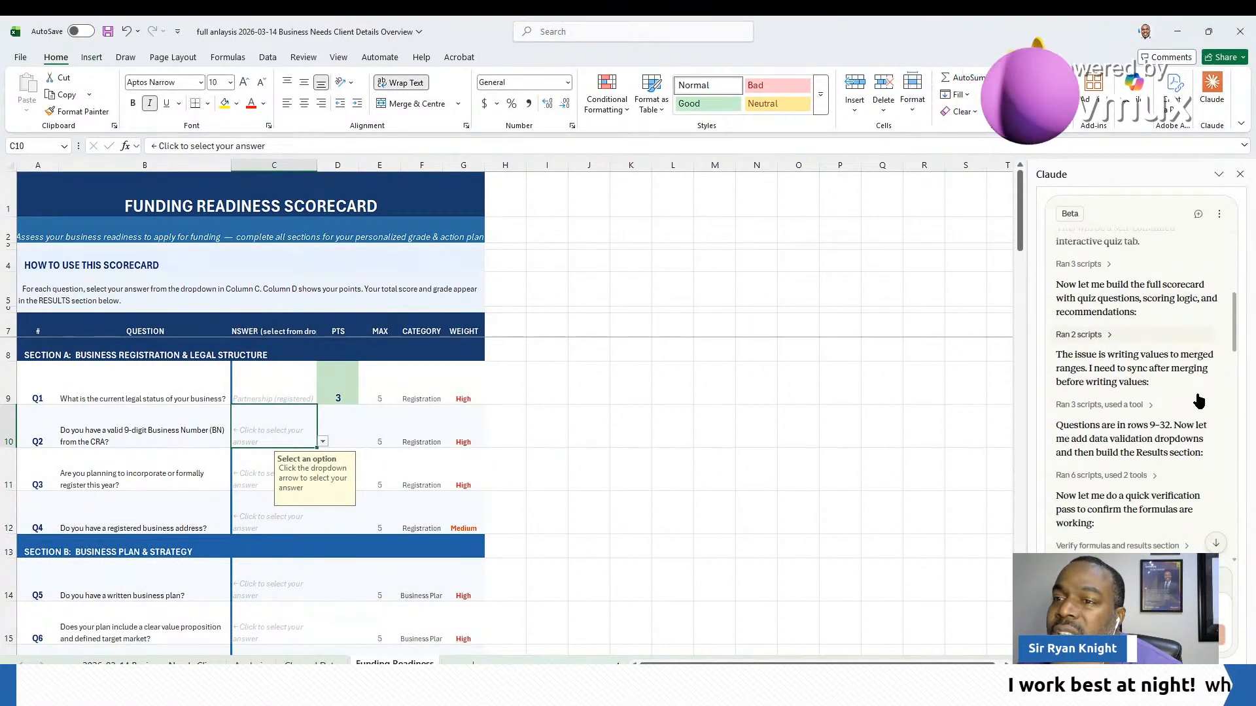
{"action": "scroll", "coordinate": [1197, 405], "scroll_direction": "down", "scroll_amount": 2}
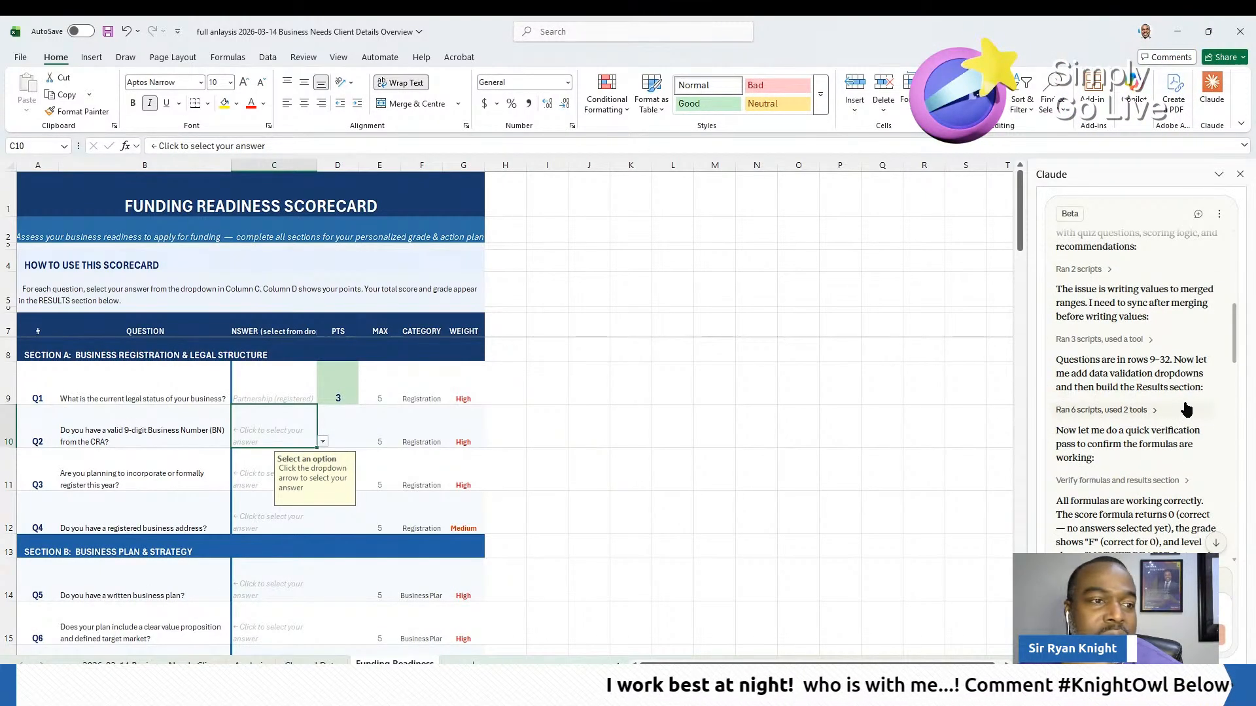
{"action": "scroll", "coordinate": [1199, 397], "scroll_direction": "down", "scroll_amount": 2}
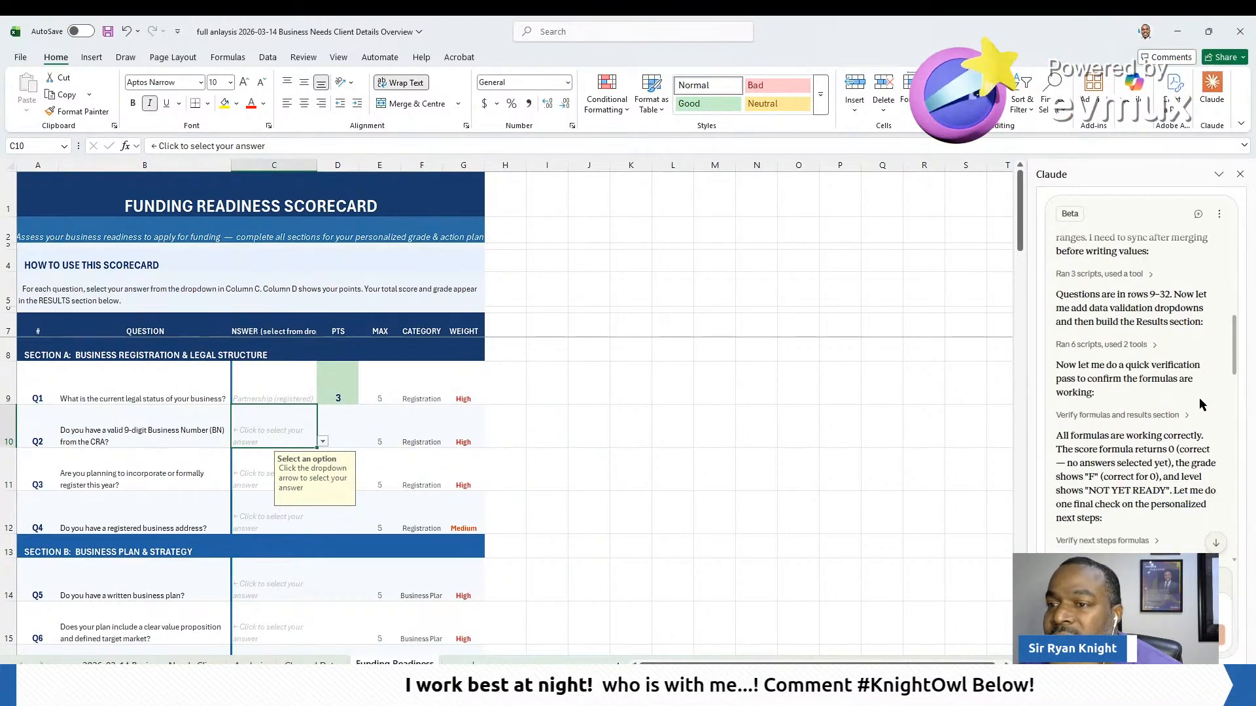
{"action": "scroll", "coordinate": [1199, 398], "scroll_direction": "down", "scroll_amount": 4}
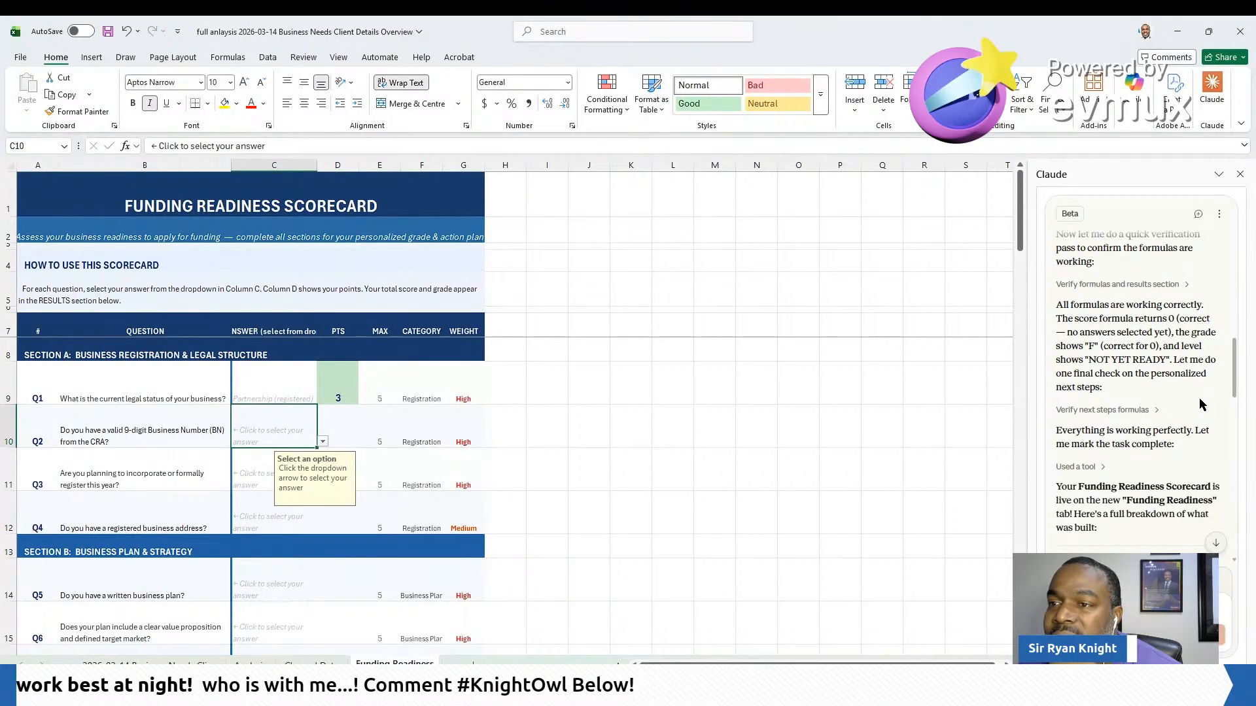
Read Claude's final verification notes and the scorecard breakdown, including the section table for the 20-question quiz
{"action": "left_click", "coordinate": [1199, 397]}
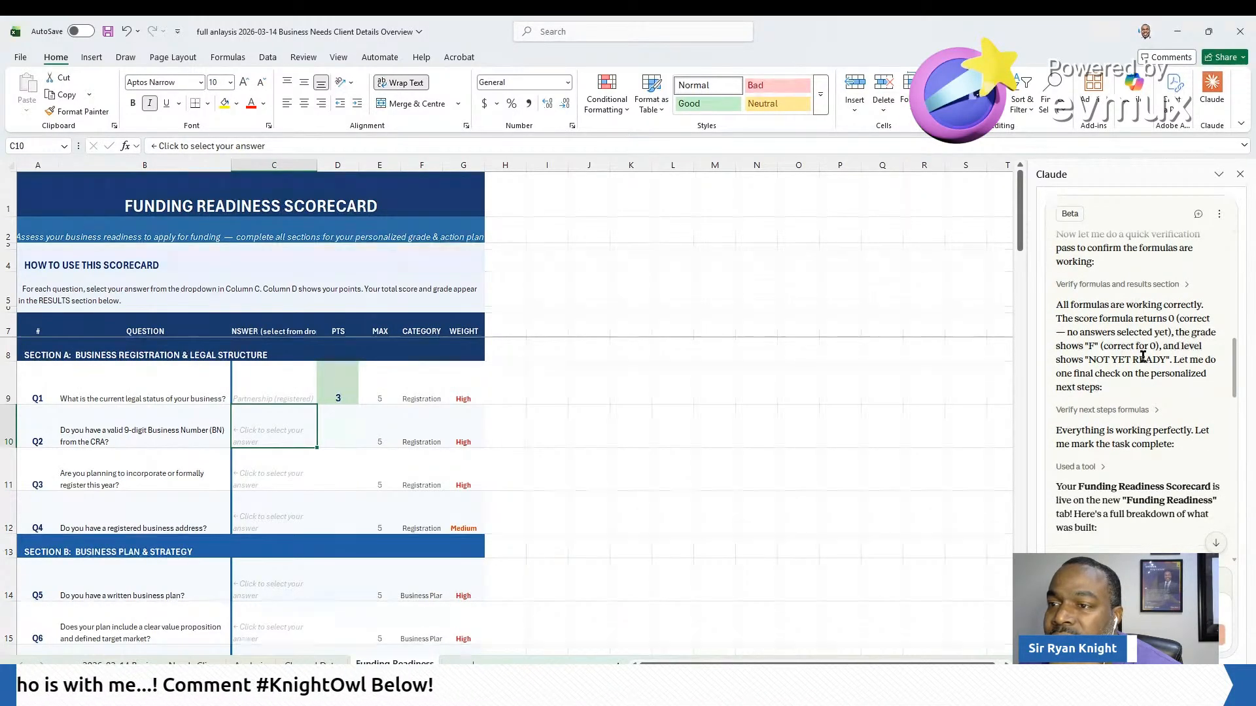
{"action": "scroll", "coordinate": [1197, 412], "scroll_direction": "down", "scroll_amount": 4}
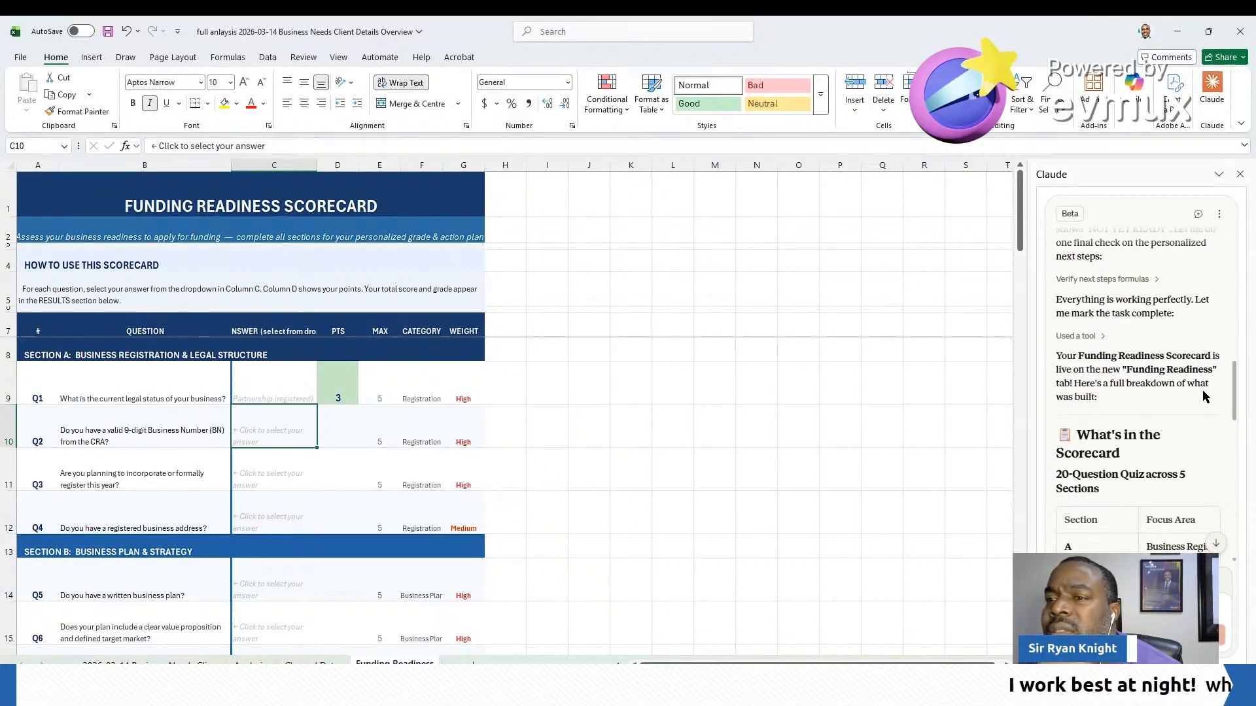
{"action": "scroll", "coordinate": [1202, 390], "scroll_direction": "down", "scroll_amount": 2}
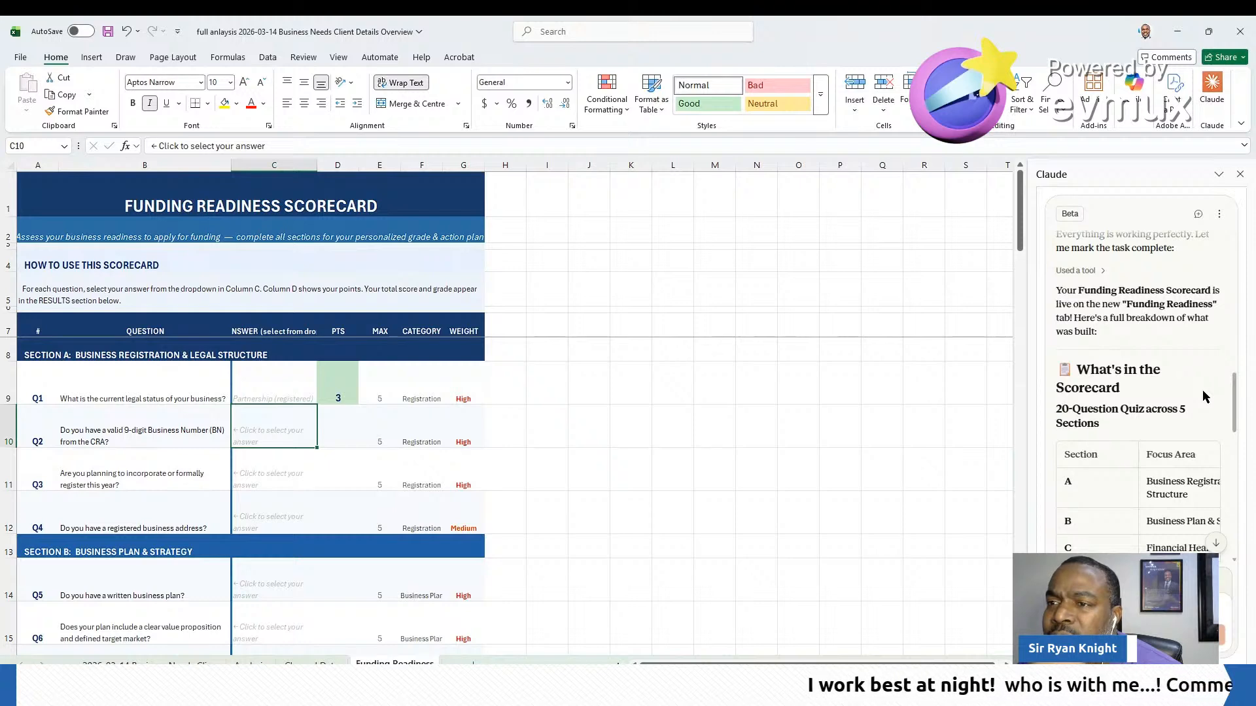
{"action": "scroll", "coordinate": [1203, 386], "scroll_direction": "down", "scroll_amount": 2}
{"action": "scroll", "coordinate": [1203, 386], "scroll_direction": "up", "scroll_amount": 2}
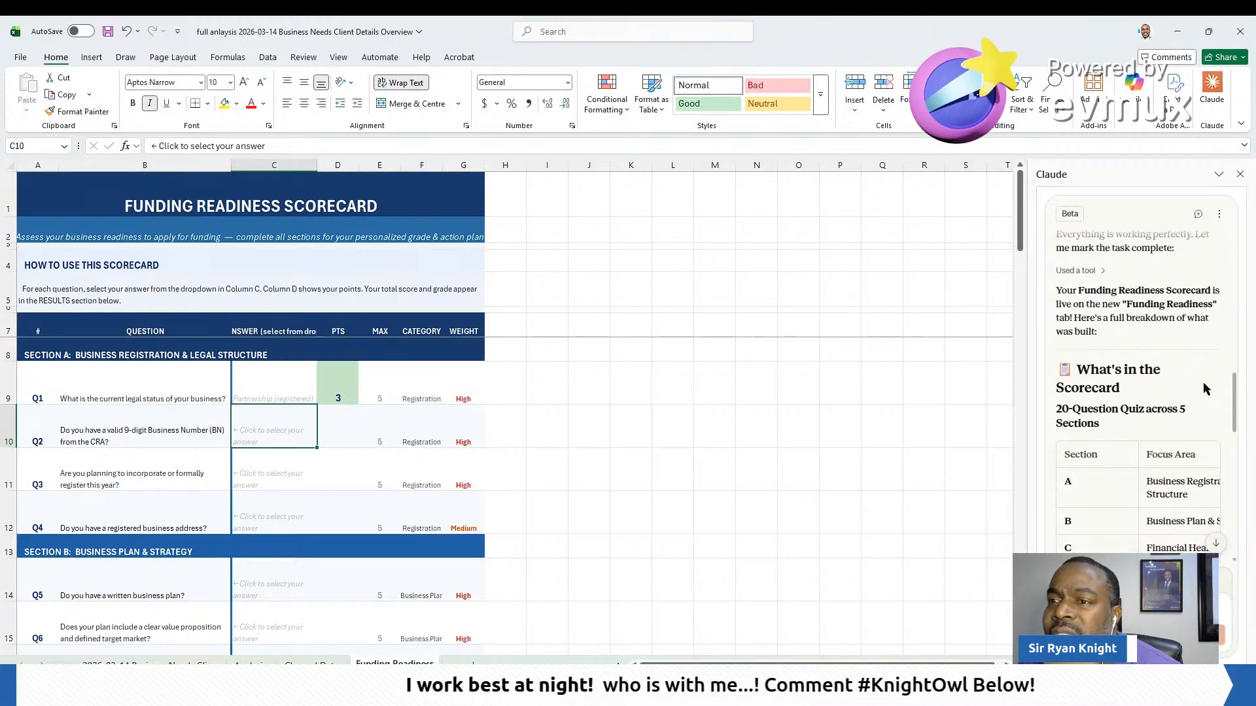
{"action": "scroll", "coordinate": [1205, 389], "scroll_direction": "down", "scroll_amount": 4}
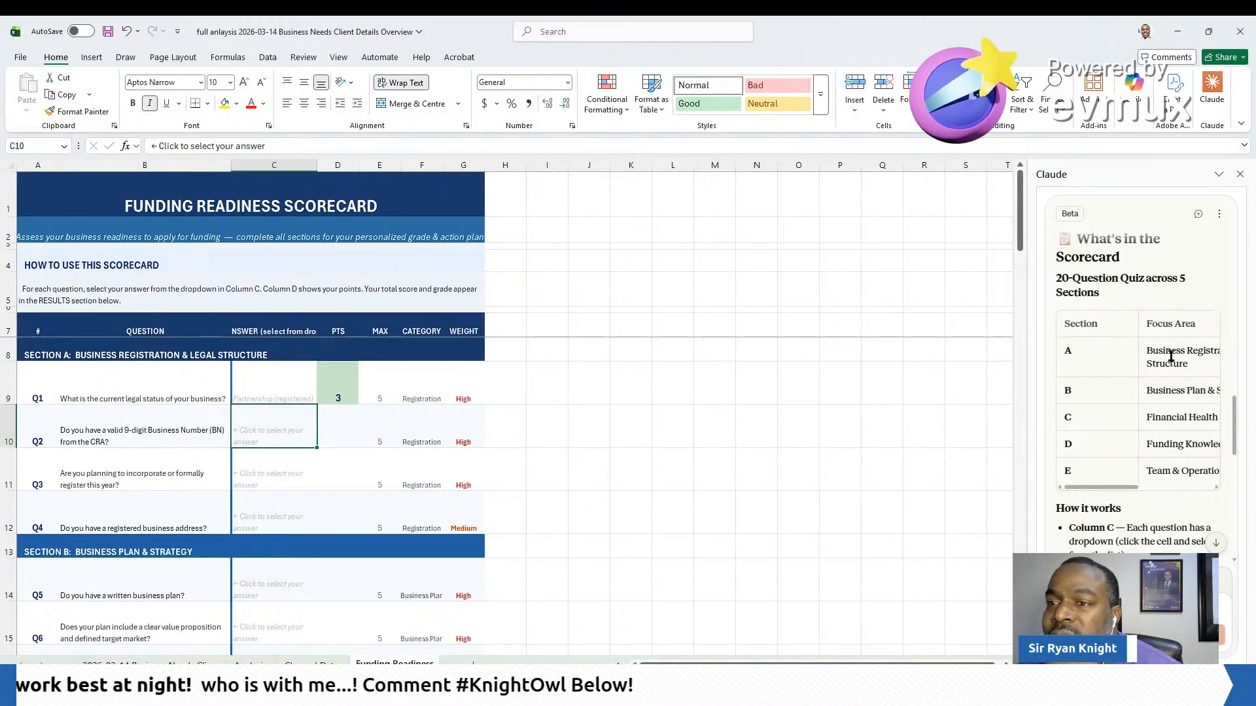
{"action": "scroll", "coordinate": [1174, 353], "scroll_direction": "down", "scroll_amount": 2}
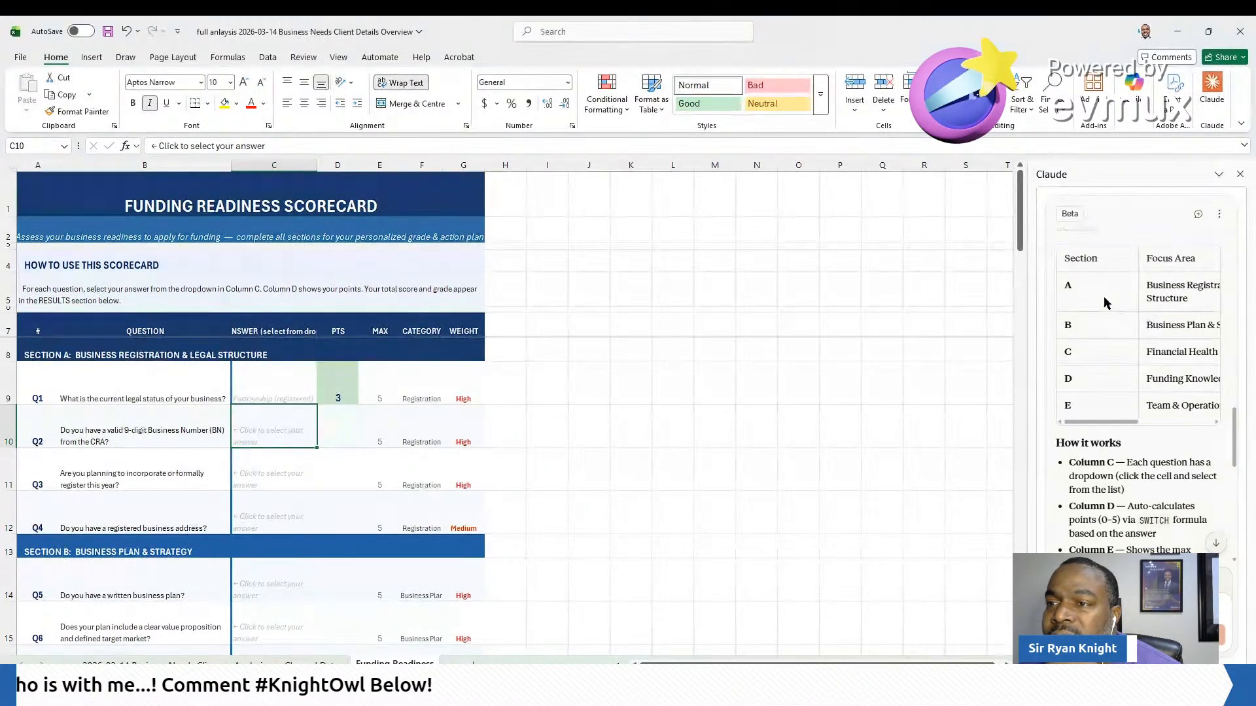
Widen the Claude pane to show the full section table, and read the How it works and Live Results Panel notes
{"action": "left_click_drag", "start_coordinate": [1032, 343], "coordinate": [886, 337]}
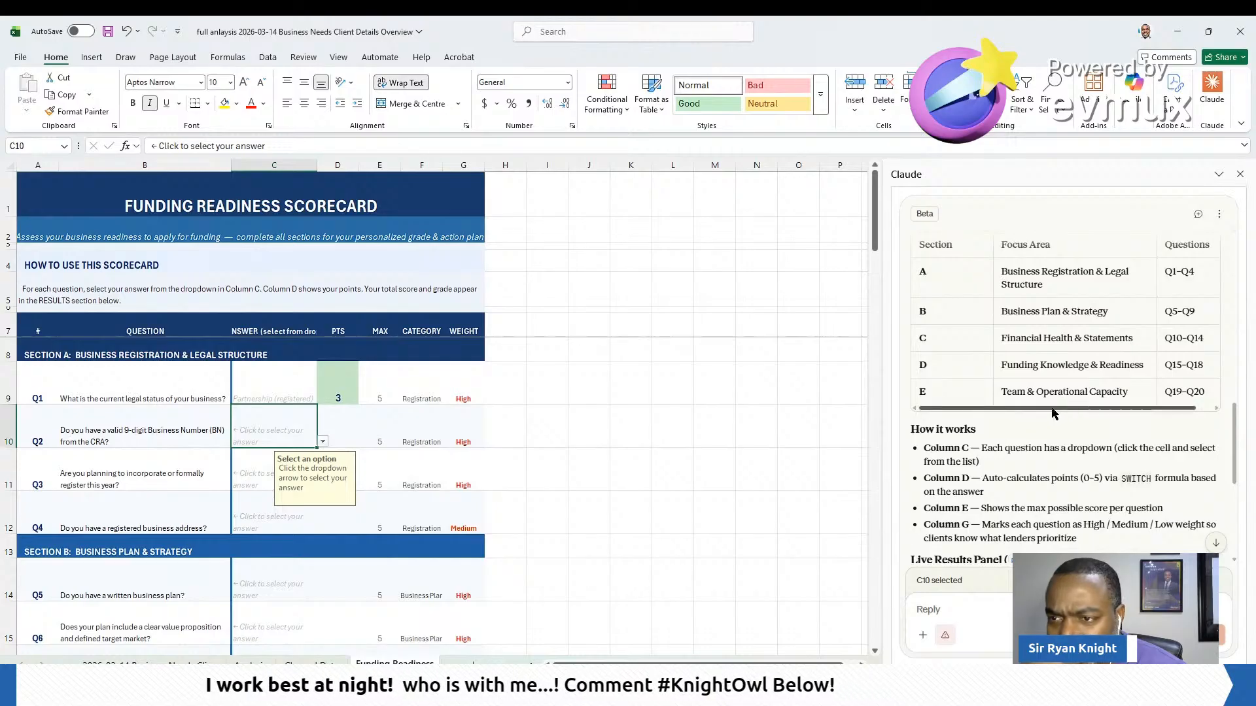
{"action": "scroll", "coordinate": [1153, 351], "scroll_direction": "down", "scroll_amount": 3}
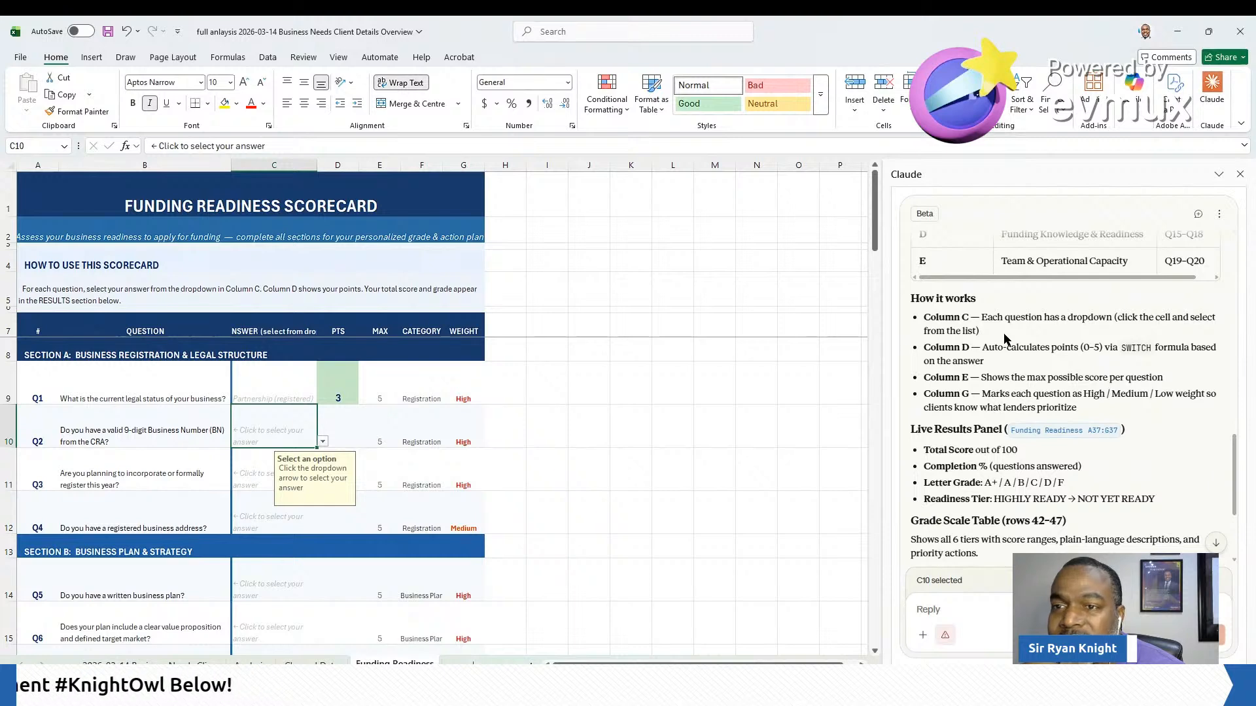
{"action": "scroll", "coordinate": [1086, 373], "scroll_direction": "down", "scroll_amount": 1}
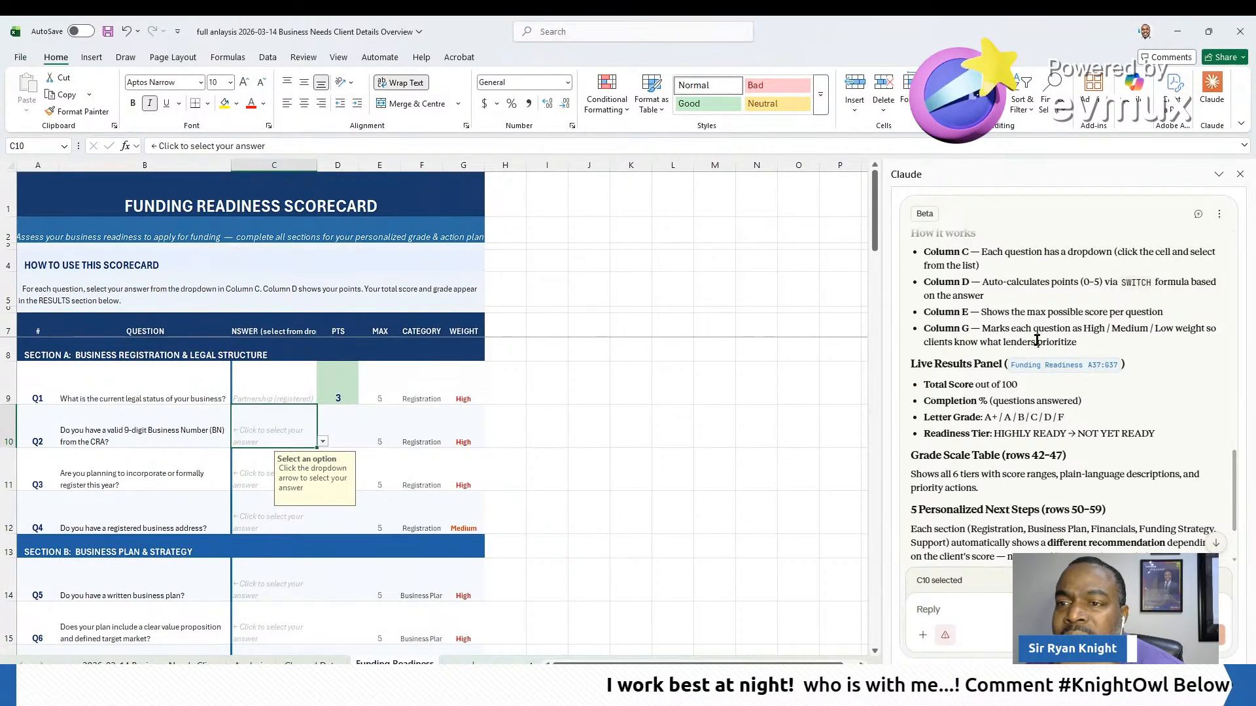
{"action": "scroll", "coordinate": [1179, 343], "scroll_direction": "down", "scroll_amount": 2}
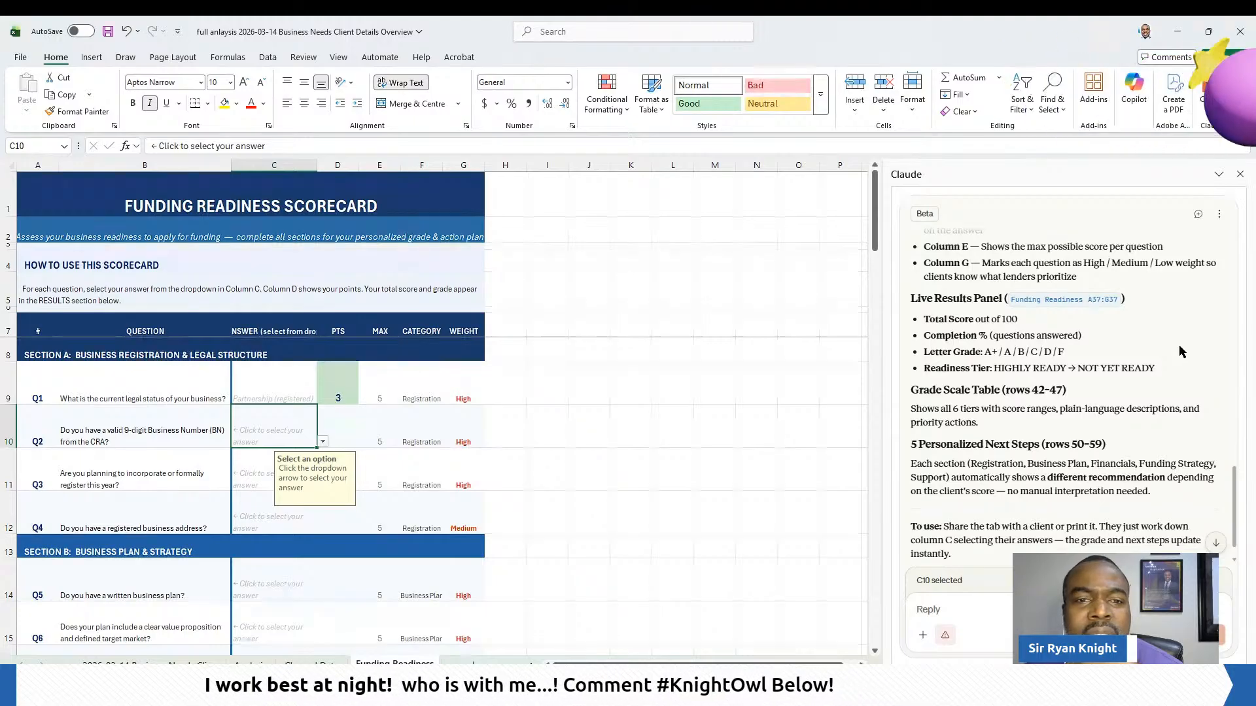
Look over the scorecard questions in the sheet alongside Claude's notes on the grade scale and personalized next steps
{"action": "scroll", "coordinate": [523, 445], "scroll_direction": "down", "scroll_amount": 2}
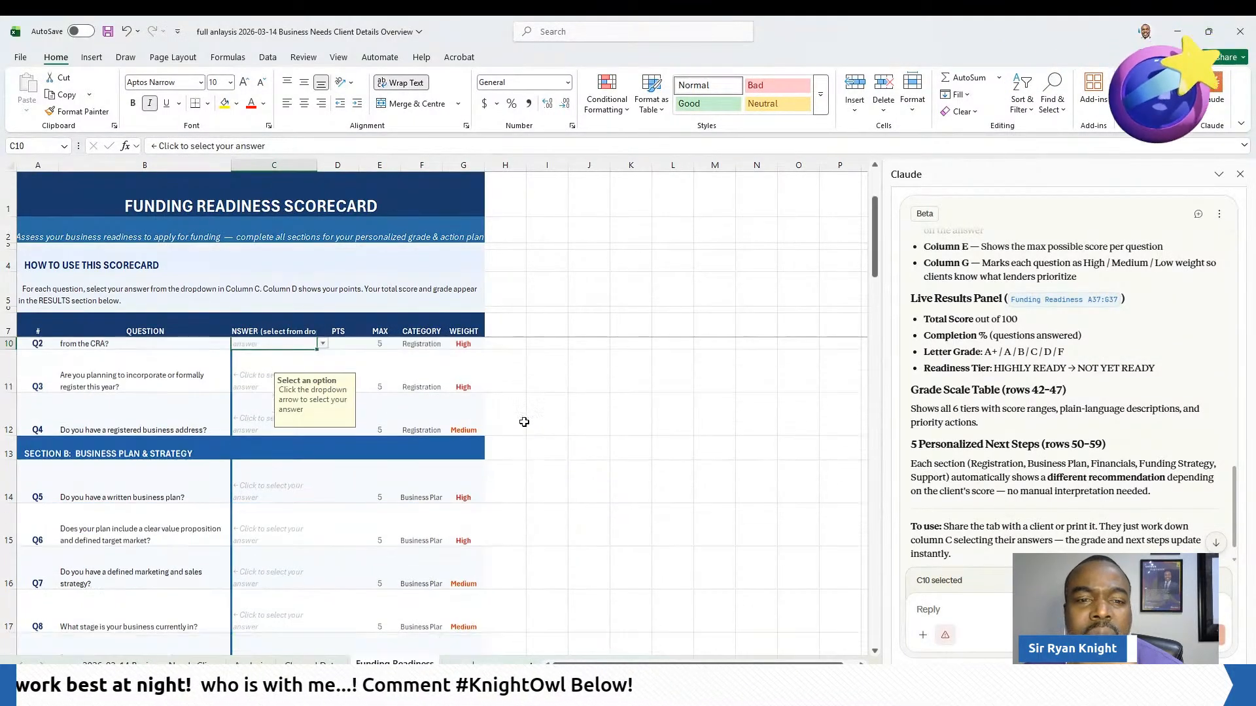
{"action": "scroll", "coordinate": [517, 458], "scroll_direction": "down", "scroll_amount": 1}
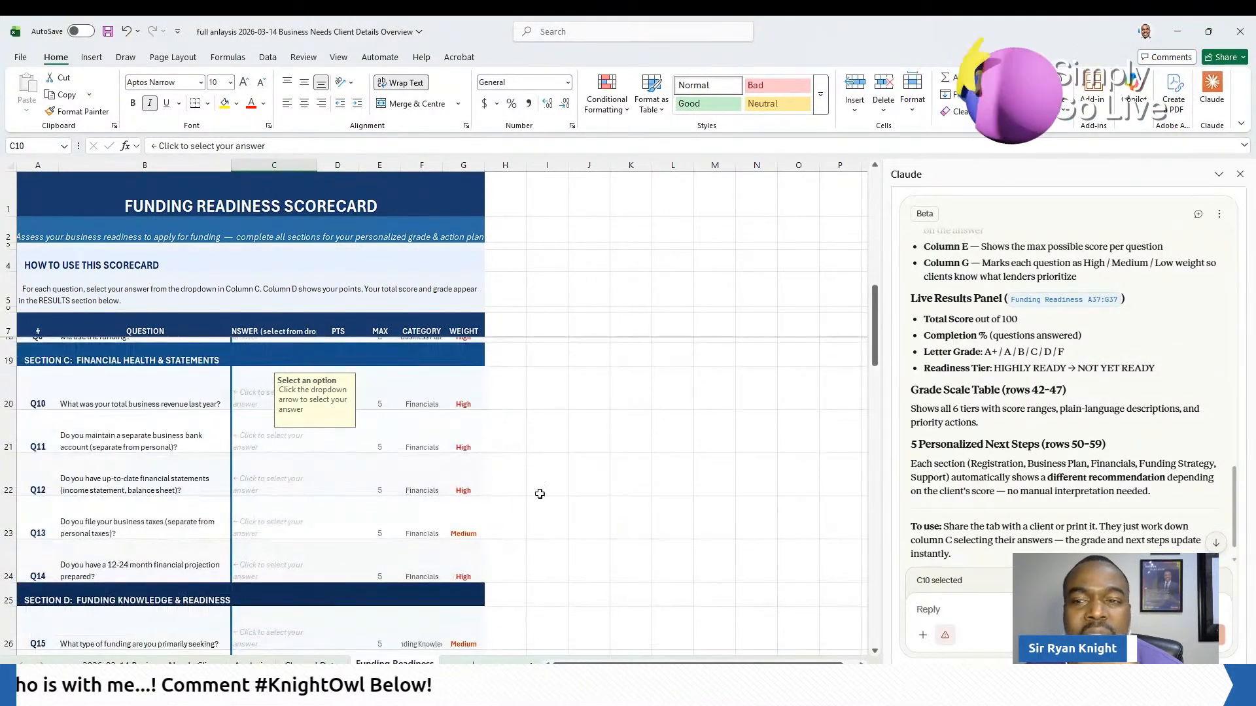
{"action": "scroll", "coordinate": [550, 468], "scroll_direction": "up", "scroll_amount": 3}
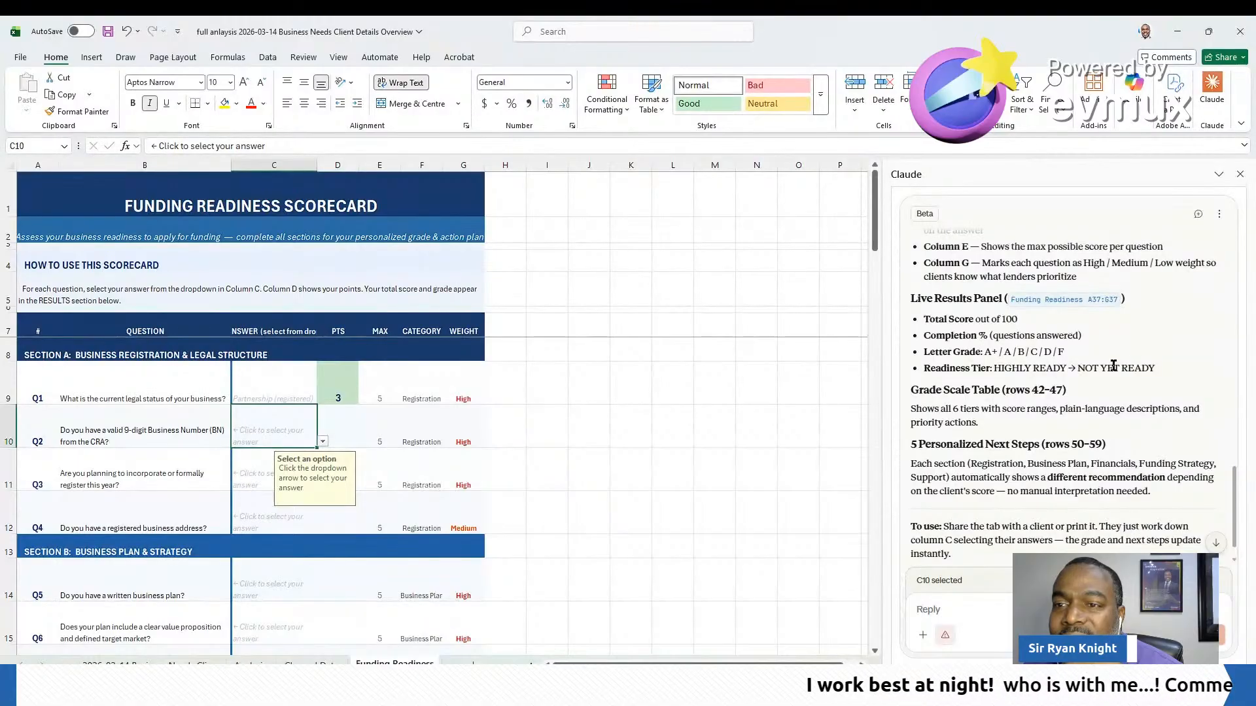
{"action": "scroll", "coordinate": [1190, 371], "scroll_direction": "down", "scroll_amount": 1}
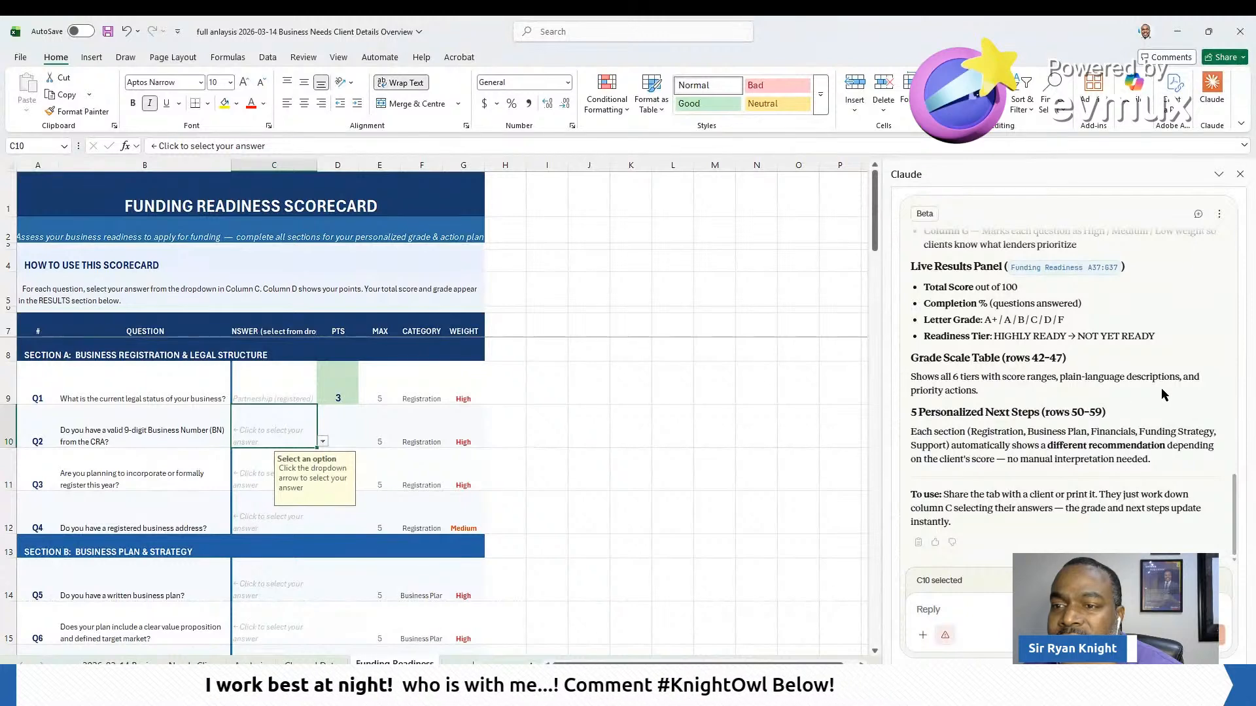
{"action": "scroll", "coordinate": [428, 461], "scroll_direction": "down", "scroll_amount": 1}
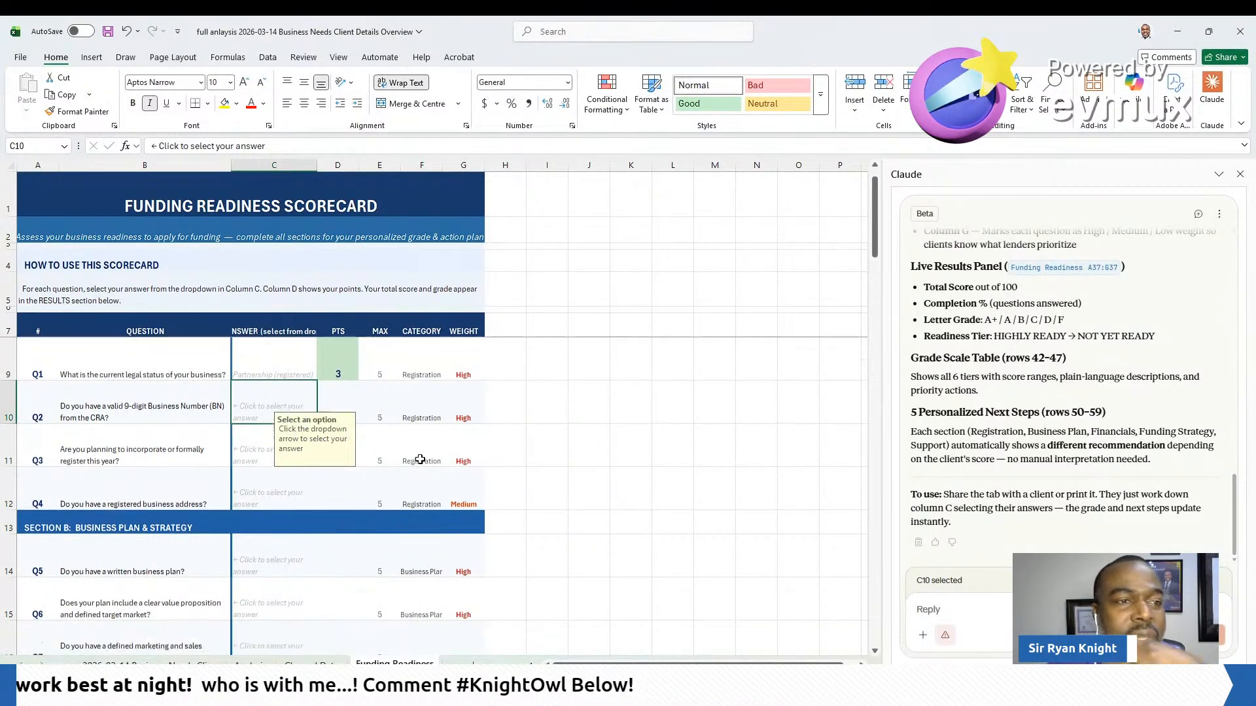
{"action": "scroll", "coordinate": [428, 461], "scroll_direction": "up", "scroll_amount": 1}
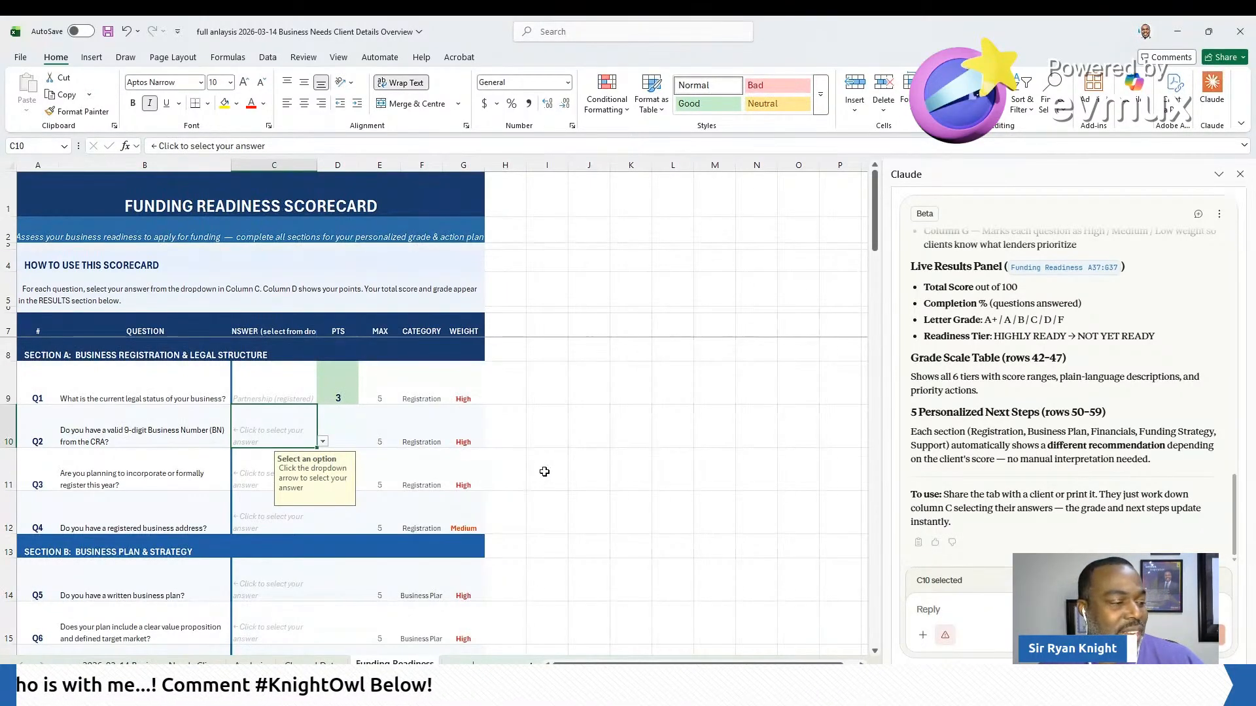
{"action": "scroll", "coordinate": [541, 471], "scroll_direction": "down", "scroll_amount": 2}
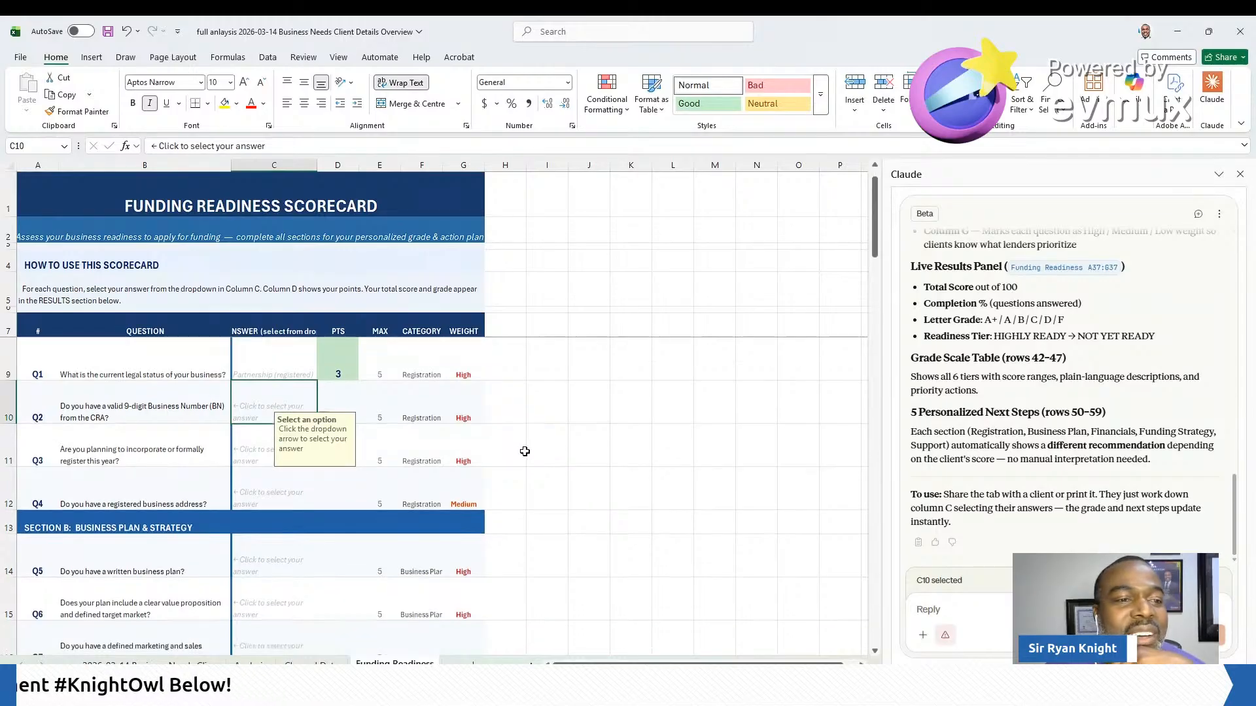
{"action": "scroll", "coordinate": [526, 449], "scroll_direction": "up", "scroll_amount": 2}
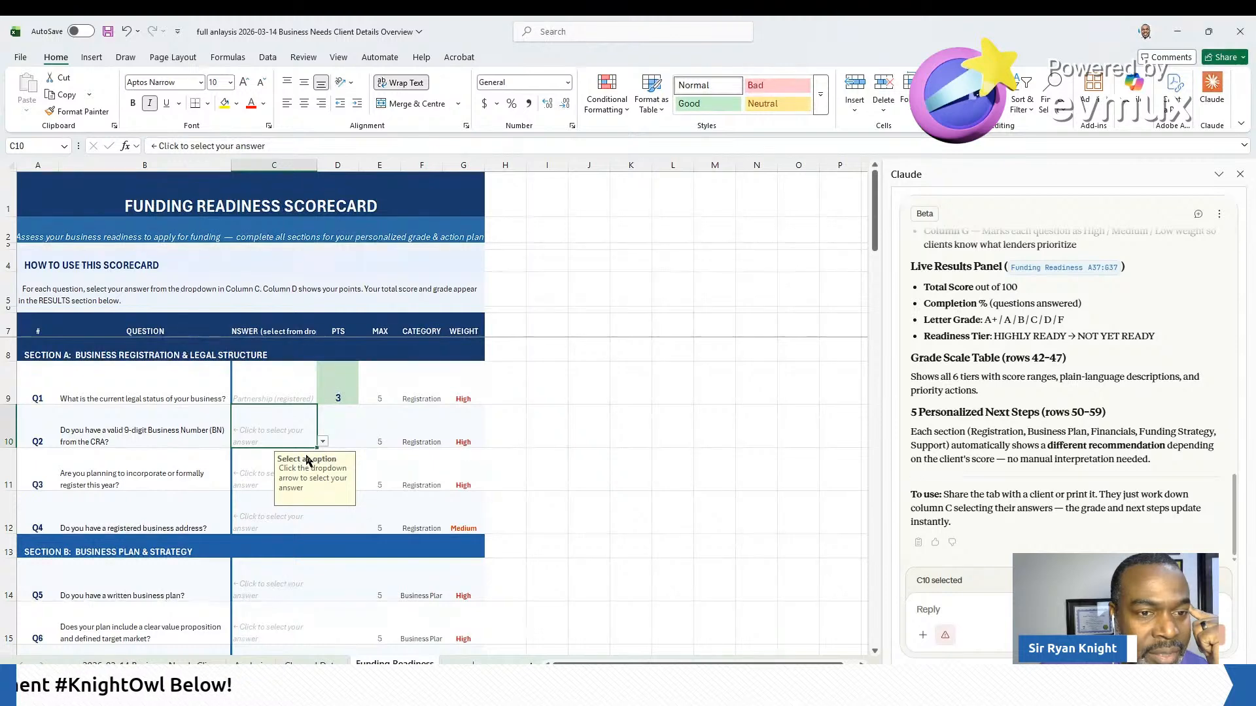
Answer the Q2 Business Number question with Yes – 9-digit BN obtained and set the Q1 legal status to Sole Proprietor (registered)
{"action": "scroll", "coordinate": [263, 463], "scroll_direction": "down", "scroll_amount": 1}
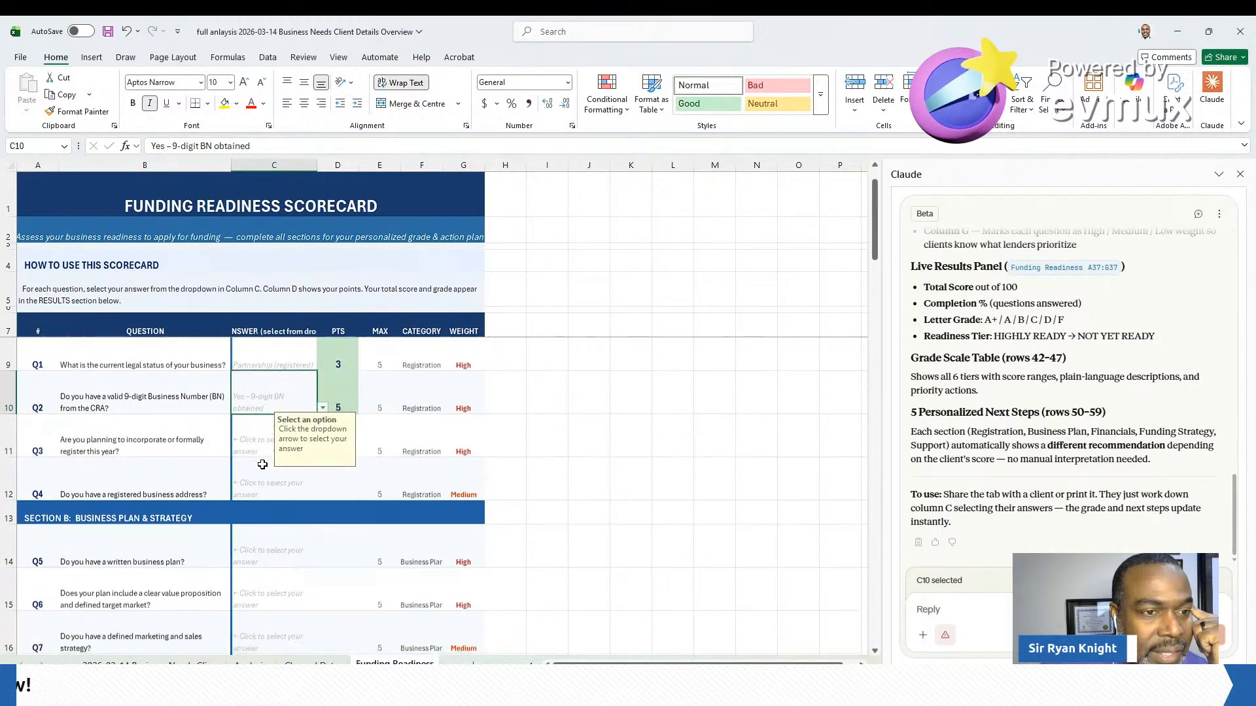
{"action": "left_click", "coordinate": [257, 448]}
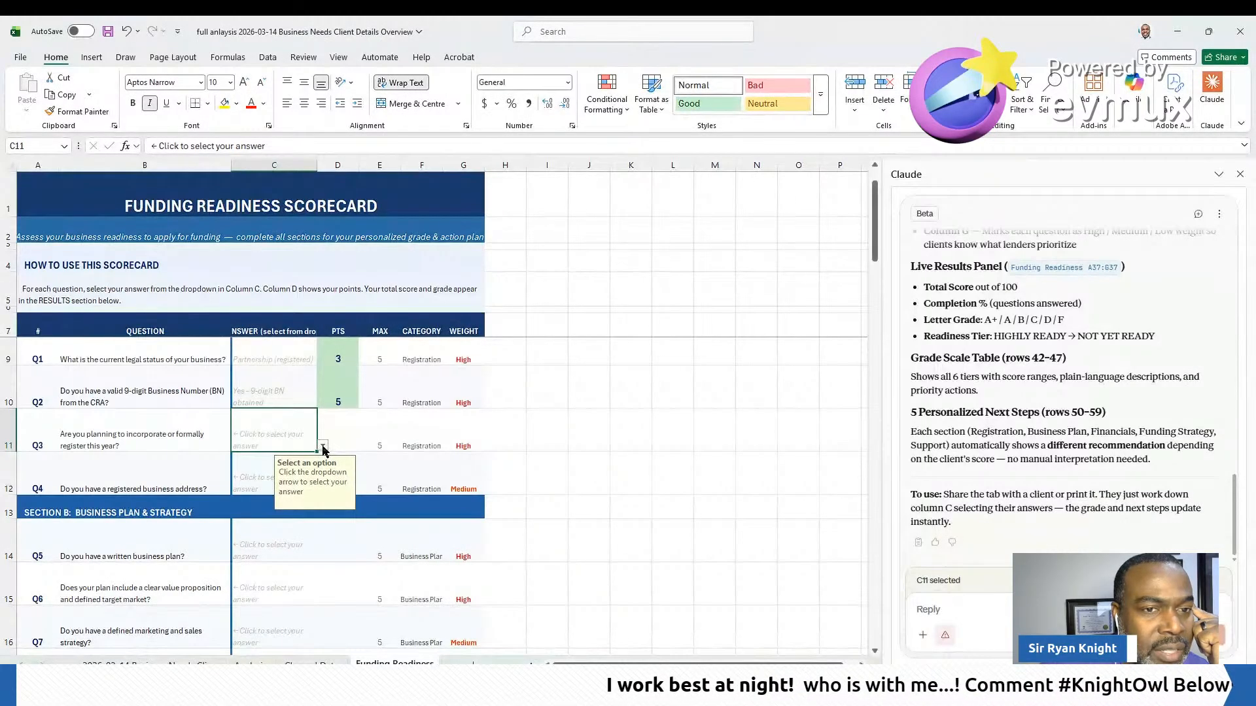
{"action": "left_click", "coordinate": [311, 359]}
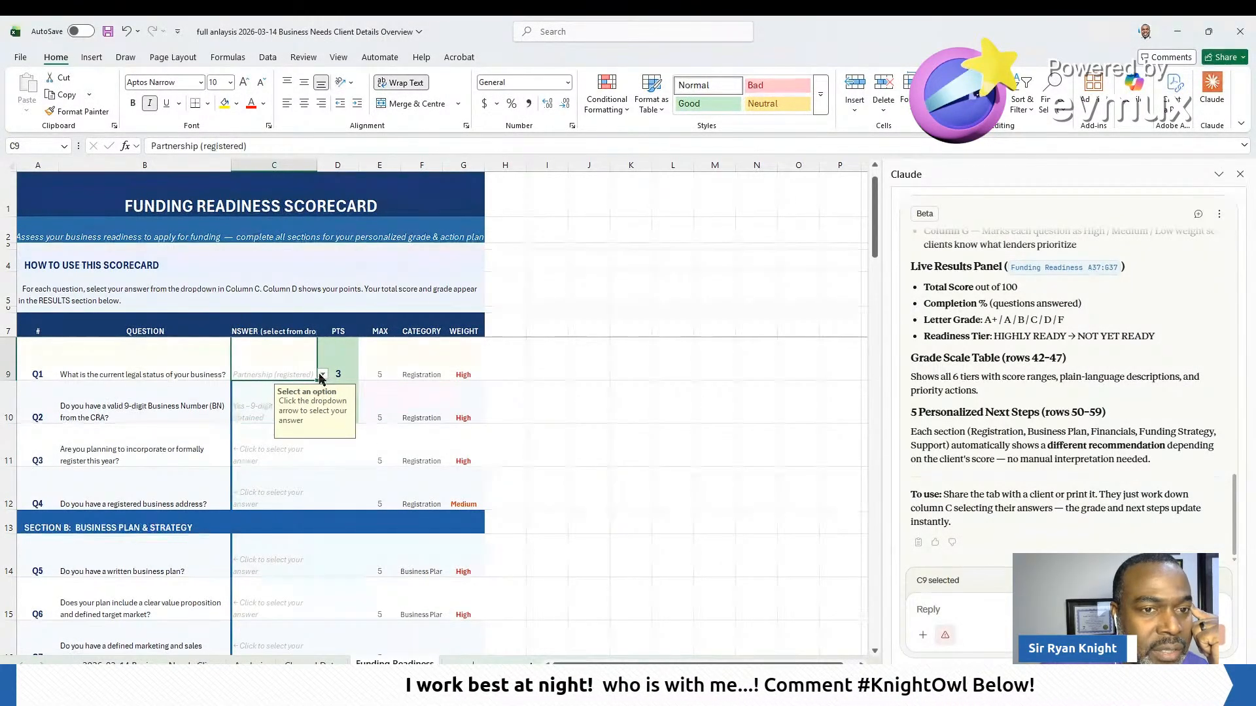
{"action": "left_click", "coordinate": [321, 375]}
{"action": "left_click", "coordinate": [310, 403]}
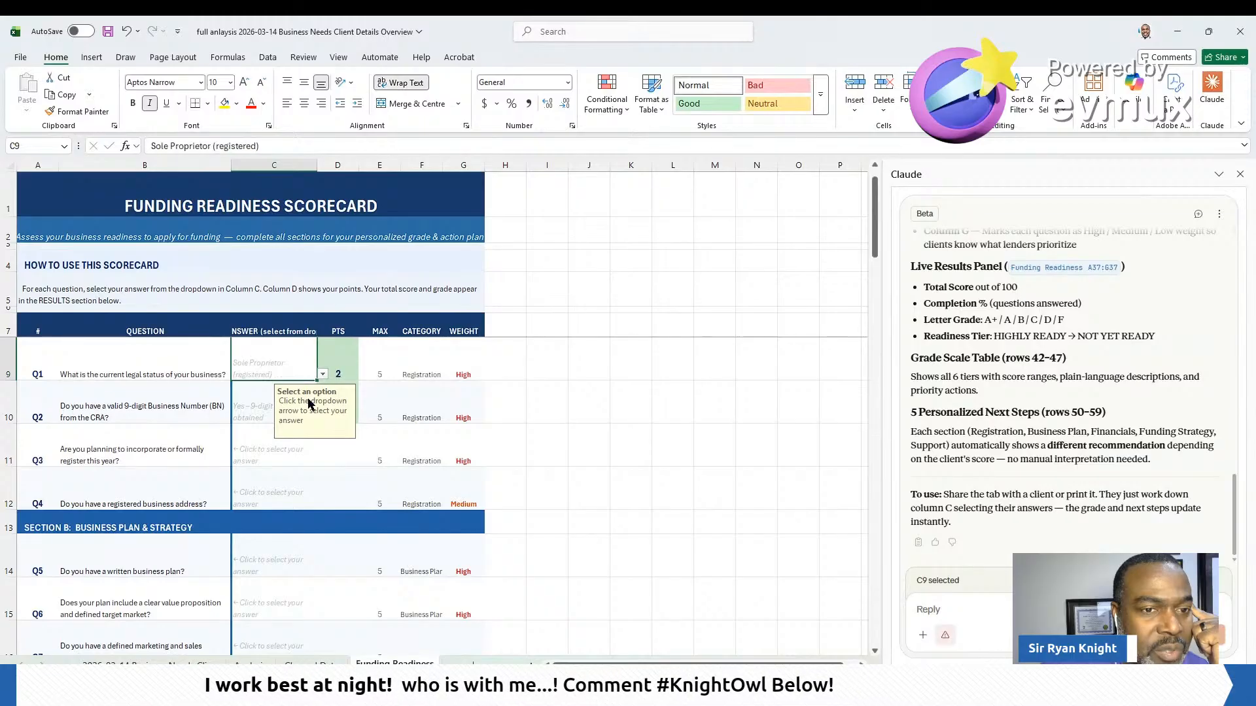
Set the Q3 answer about planning to incorporate or formally register to Already incorporated
{"action": "left_click", "coordinate": [319, 458]}
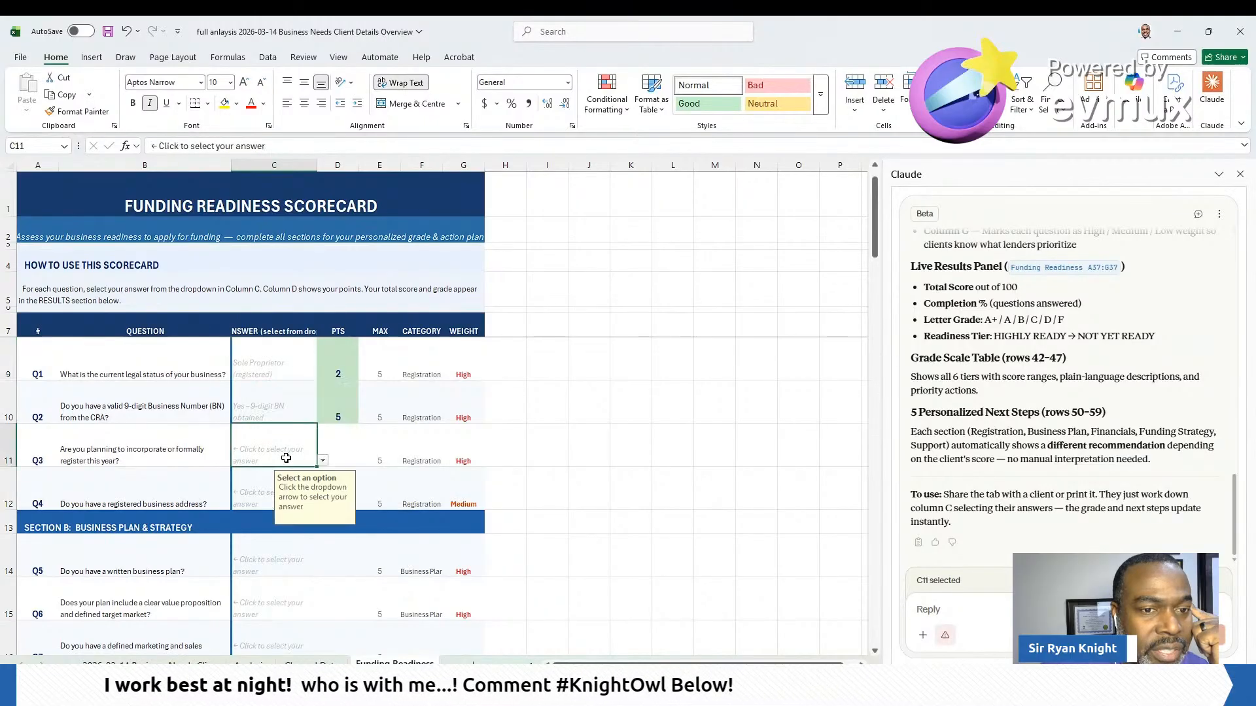
{"action": "left_click", "coordinate": [323, 461]}
{"action": "left_click", "coordinate": [292, 510]}
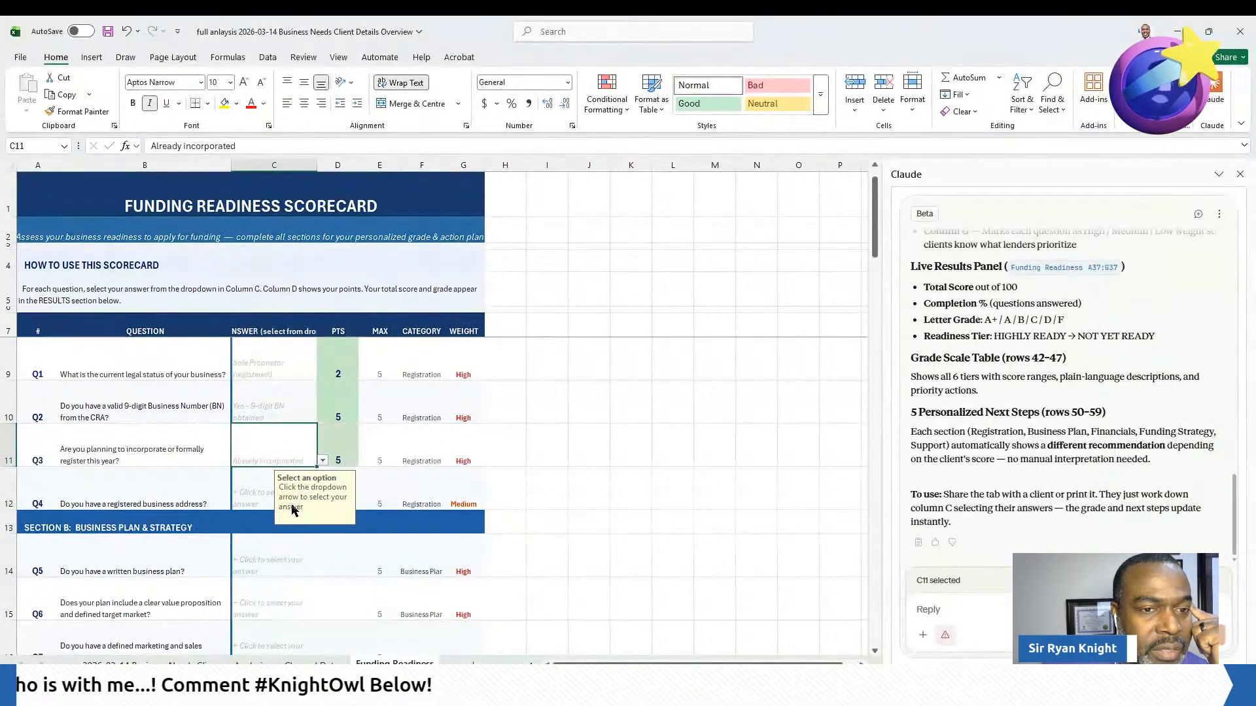
Change the Q1 answer about the business's current legal status to Corporation / Incorporated
{"action": "left_click", "coordinate": [319, 377]}
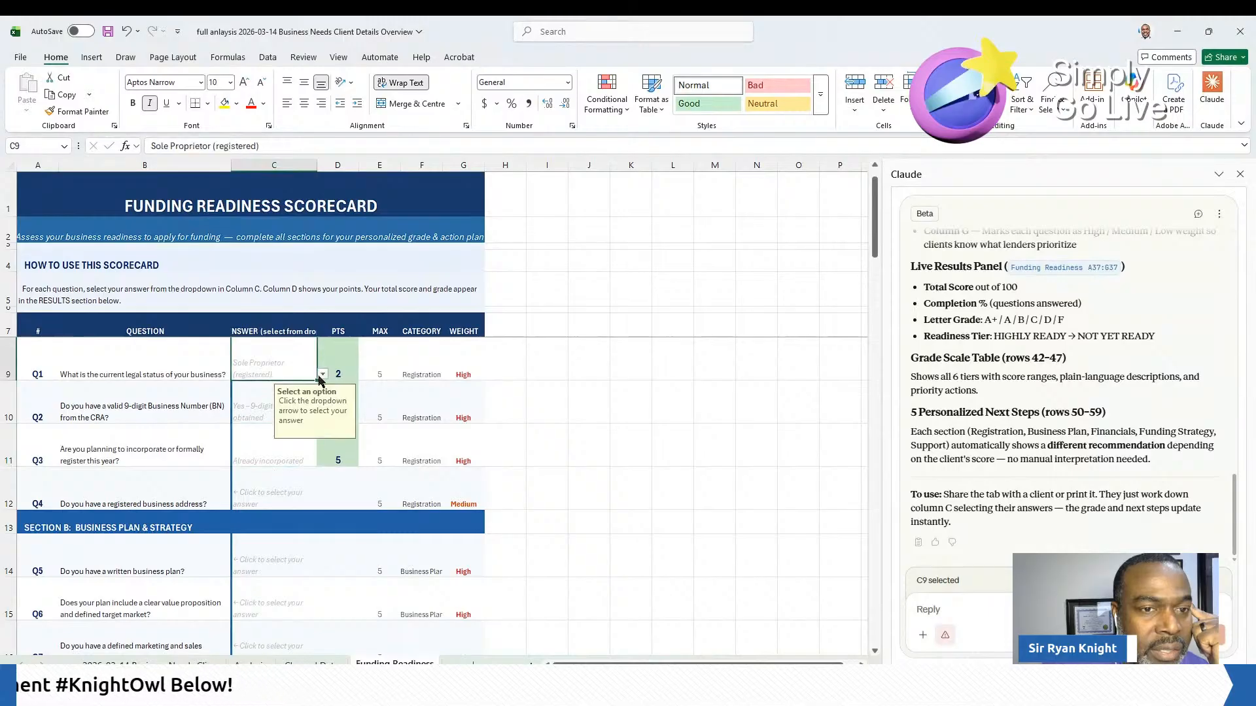
{"action": "left_click", "coordinate": [322, 374]}
{"action": "left_click", "coordinate": [293, 422]}
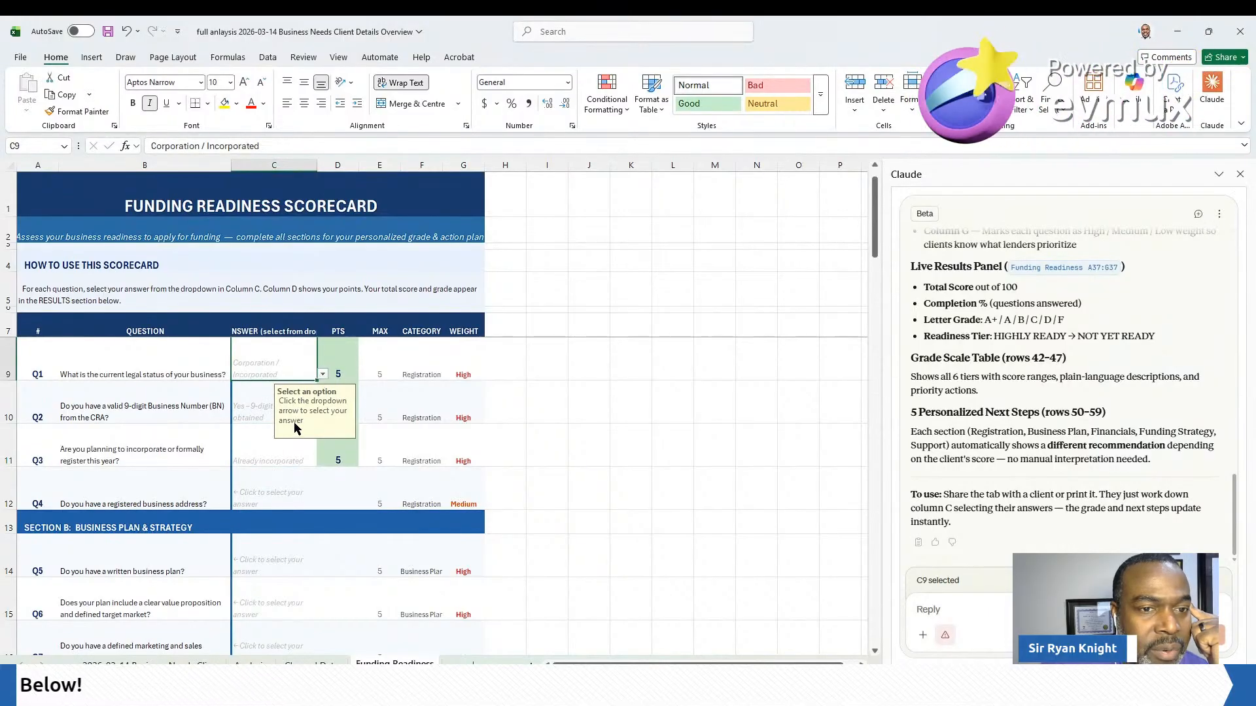
{"action": "left_click", "coordinate": [308, 462]}
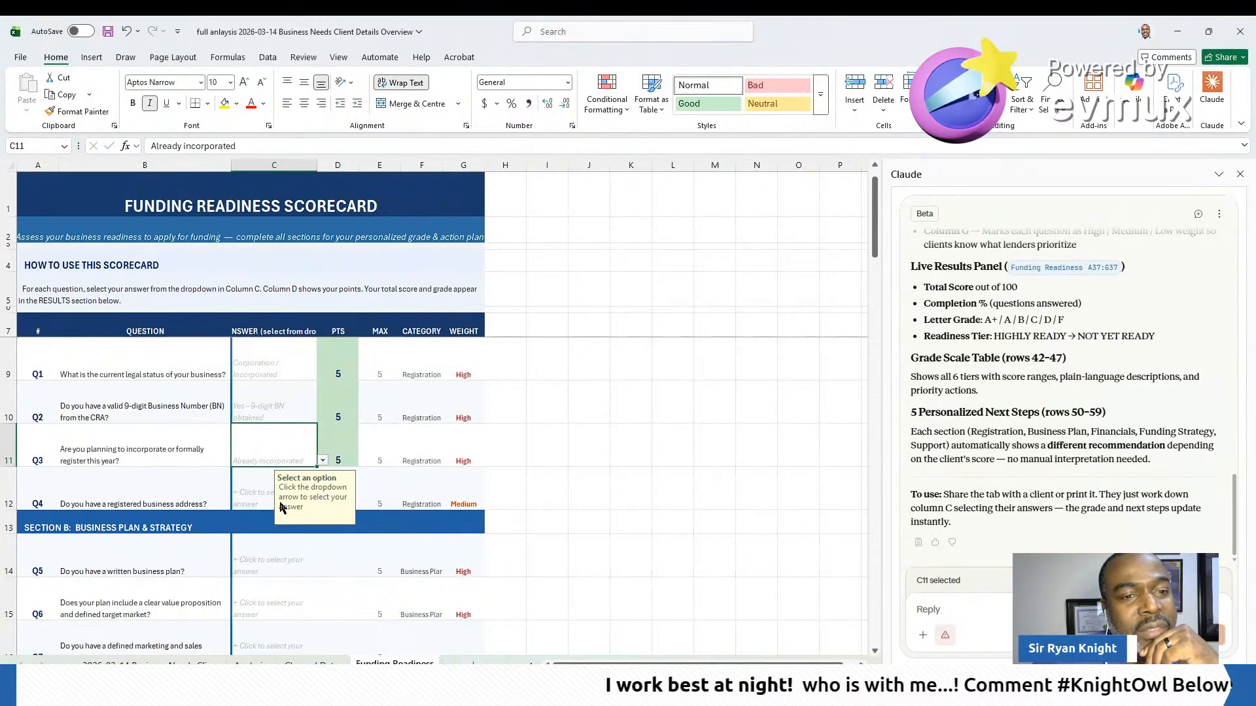
Answer the Q4 registered business address question, testing Dedicated commercial address before settling on Virtual office or registered address
{"action": "scroll", "coordinate": [281, 503], "scroll_direction": "down", "scroll_amount": 2}
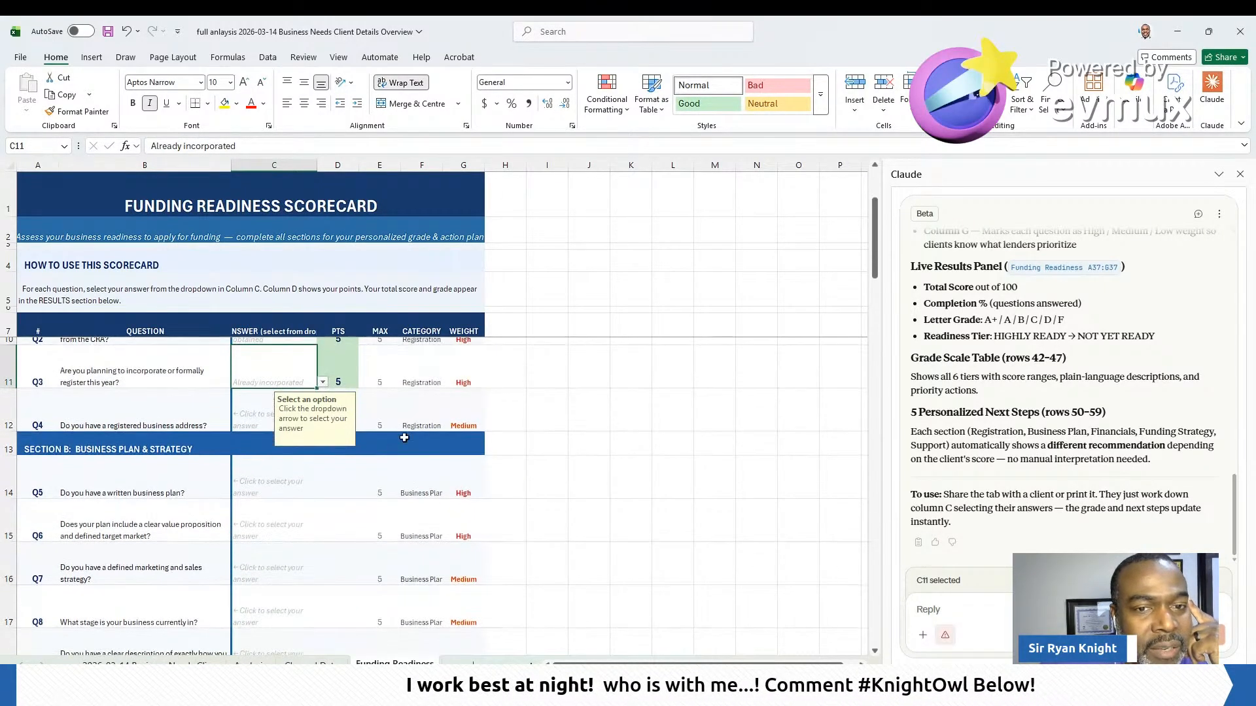
{"action": "left_click", "coordinate": [504, 410]}
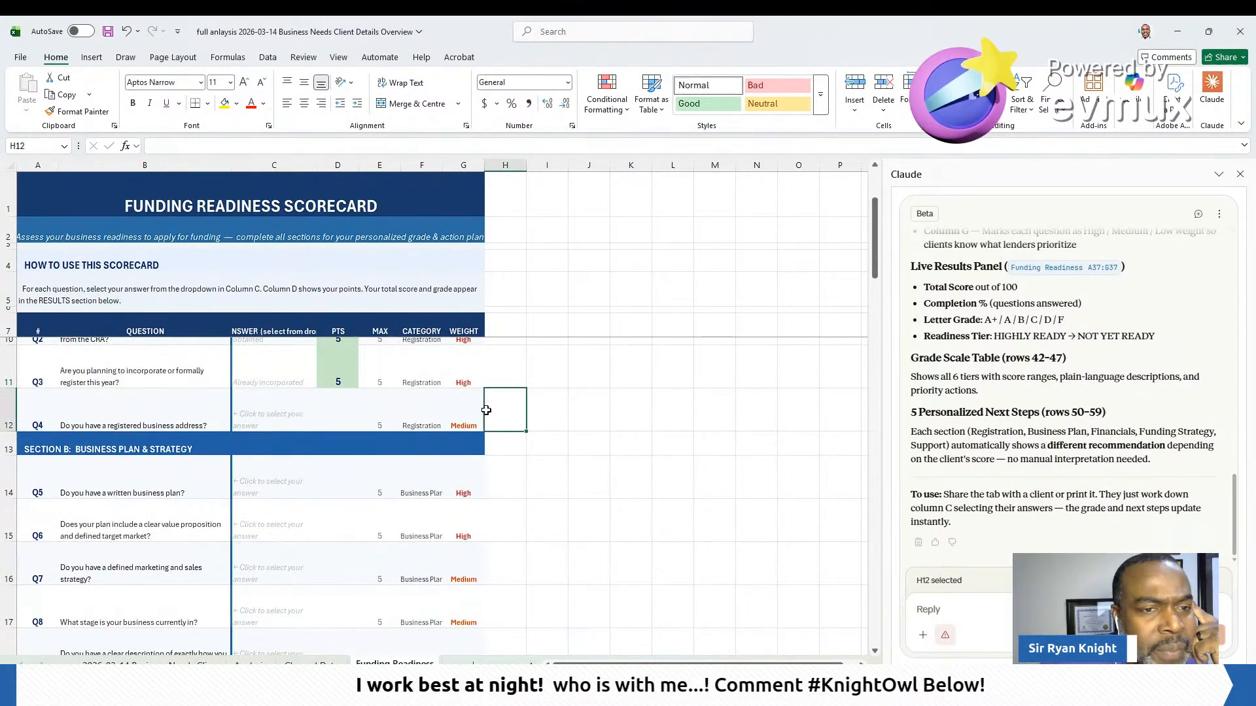
{"action": "left_click", "coordinate": [302, 413]}
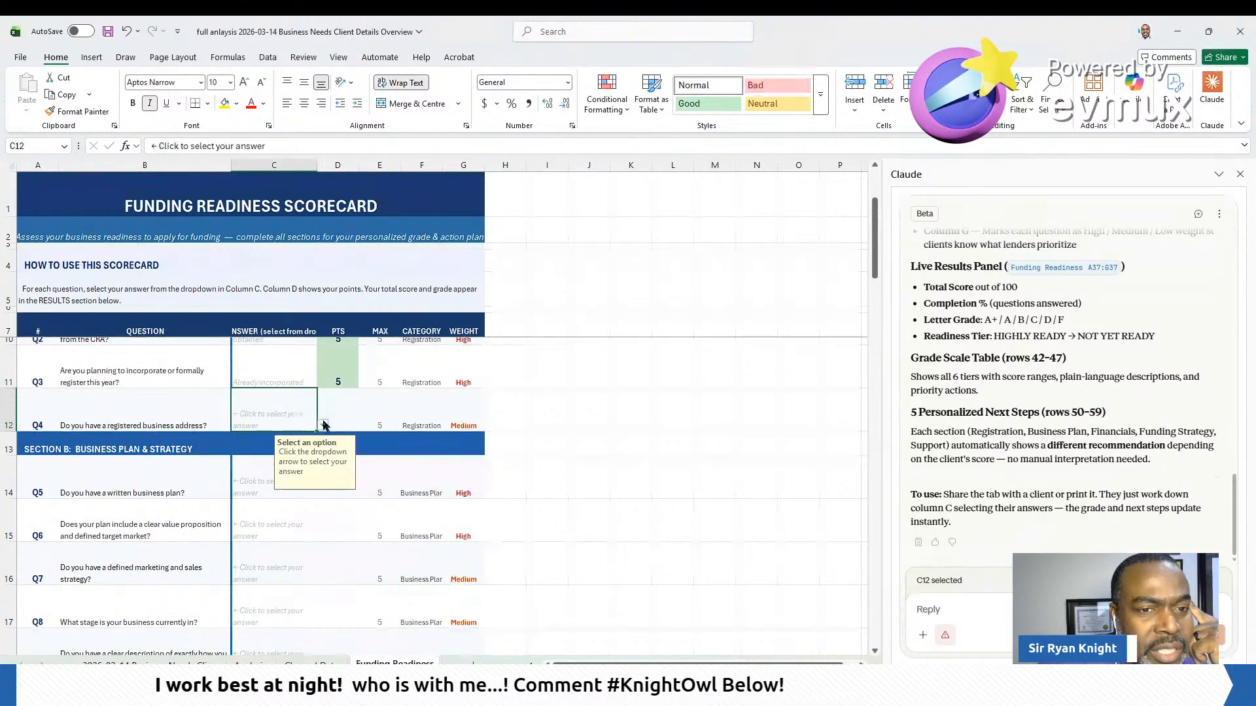
{"action": "left_click", "coordinate": [306, 452]}
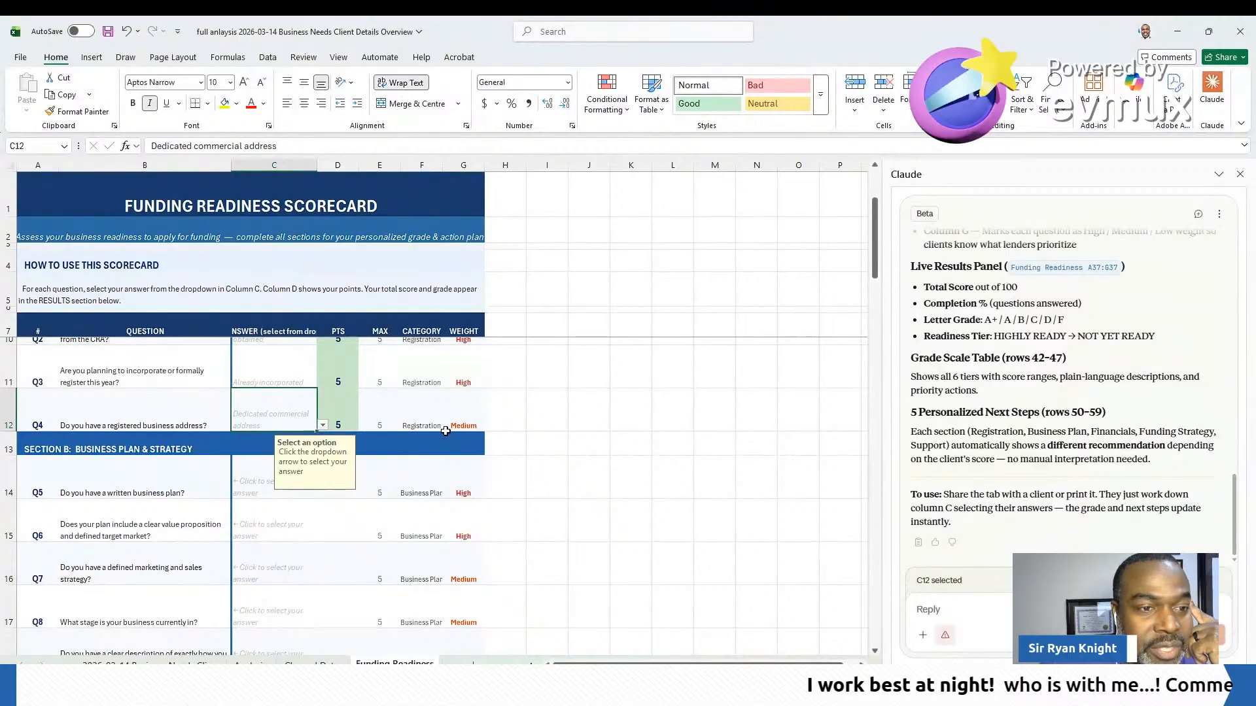
{"action": "scroll", "coordinate": [446, 432], "scroll_direction": "down", "scroll_amount": 2}
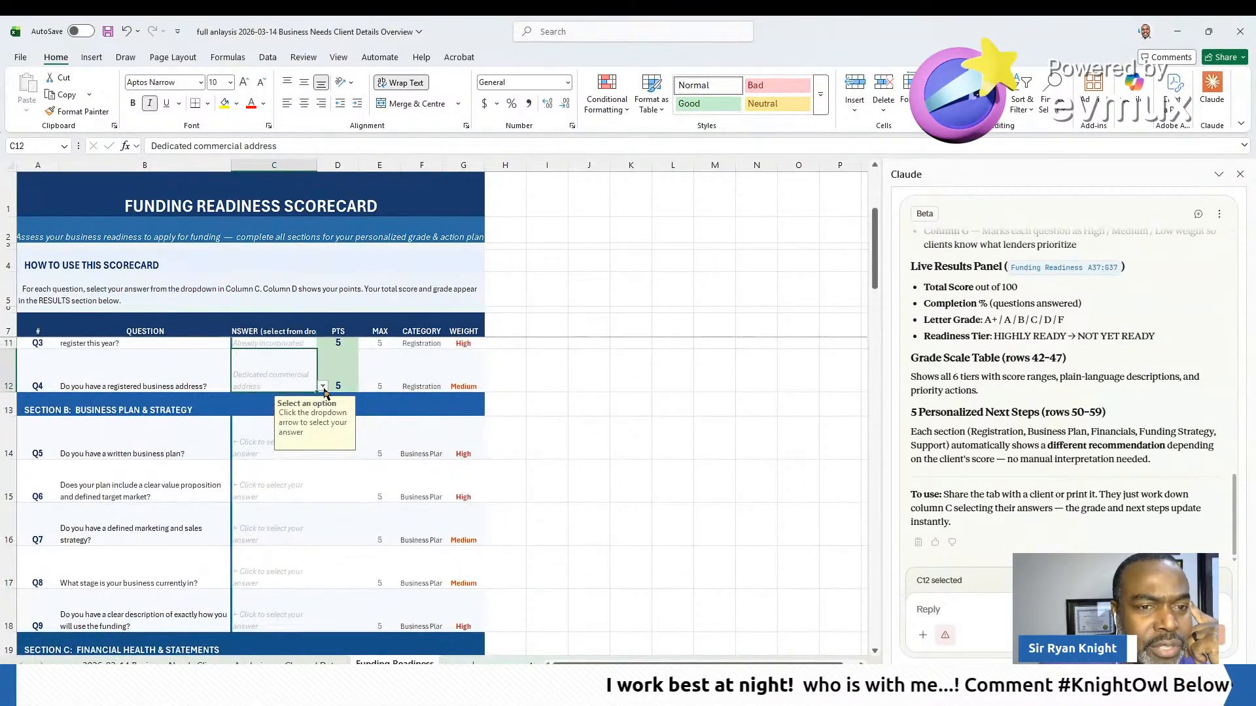
{"action": "left_click", "coordinate": [288, 430]}
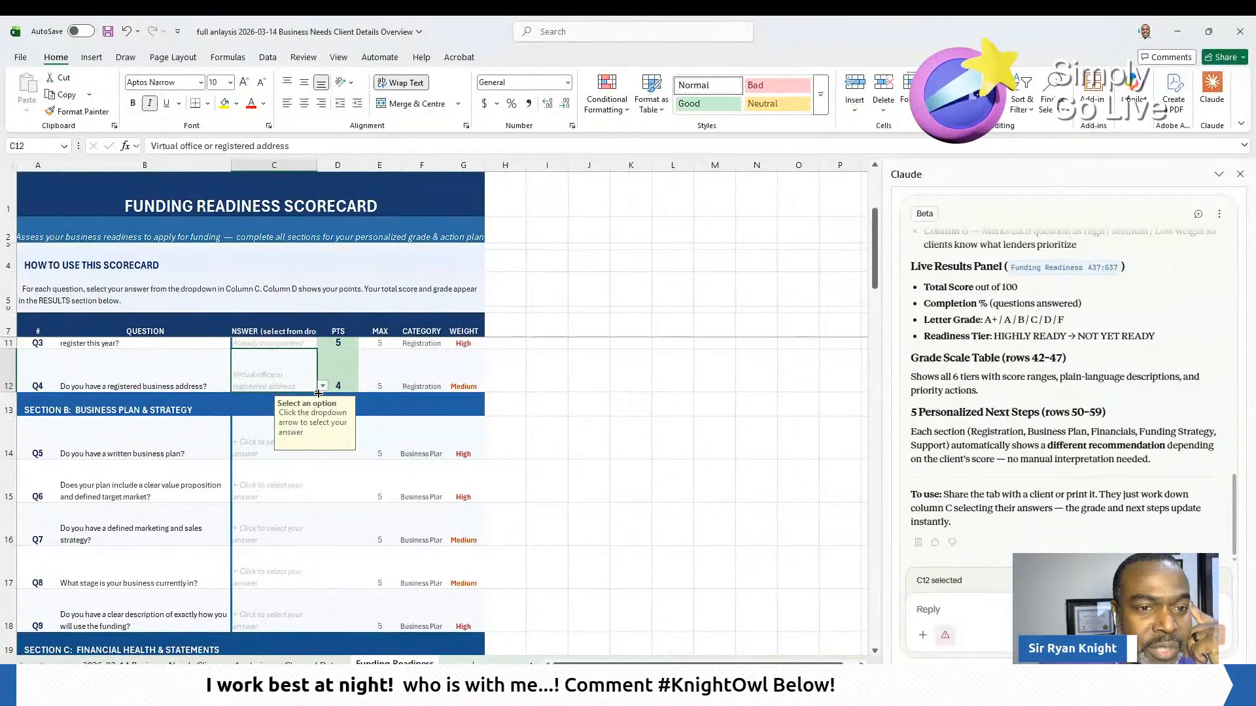
Answer the Q5 written business plan question, testing Complete written business plan before settling on Draft business plan (incomplete)
{"action": "scroll", "coordinate": [422, 412], "scroll_direction": "down", "scroll_amount": 1}
{"action": "left_click", "coordinate": [494, 398]}
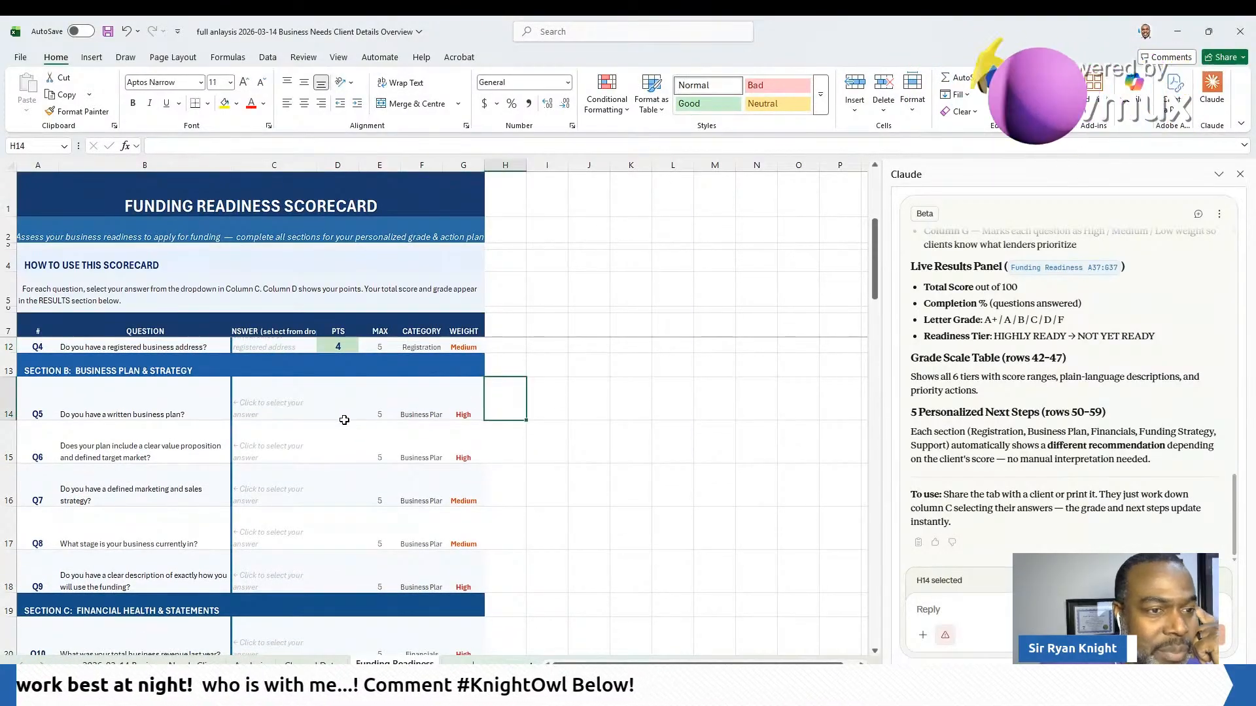
{"action": "left_click", "coordinate": [310, 410]}
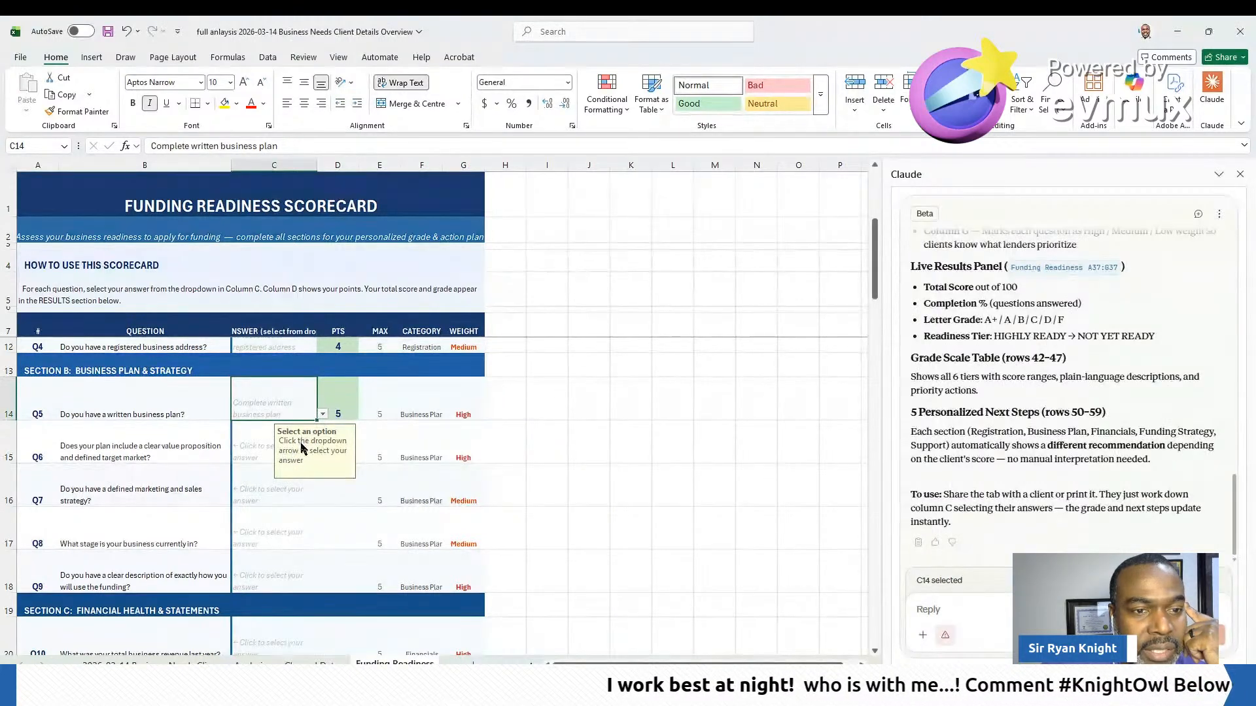
{"action": "left_click", "coordinate": [301, 449]}
{"action": "scroll", "coordinate": [437, 449], "scroll_direction": "down", "scroll_amount": 1}
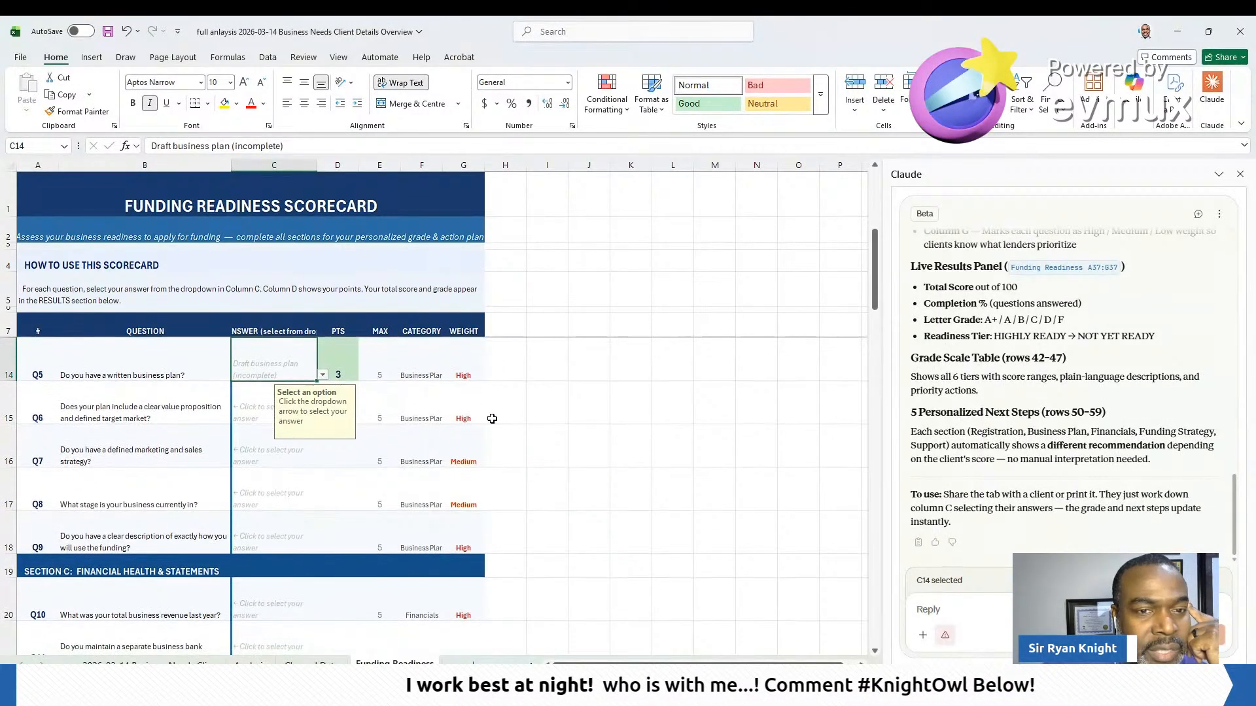
Widen answer column C until the full heading and long answers fit on one line
{"action": "left_click", "coordinate": [305, 397]}
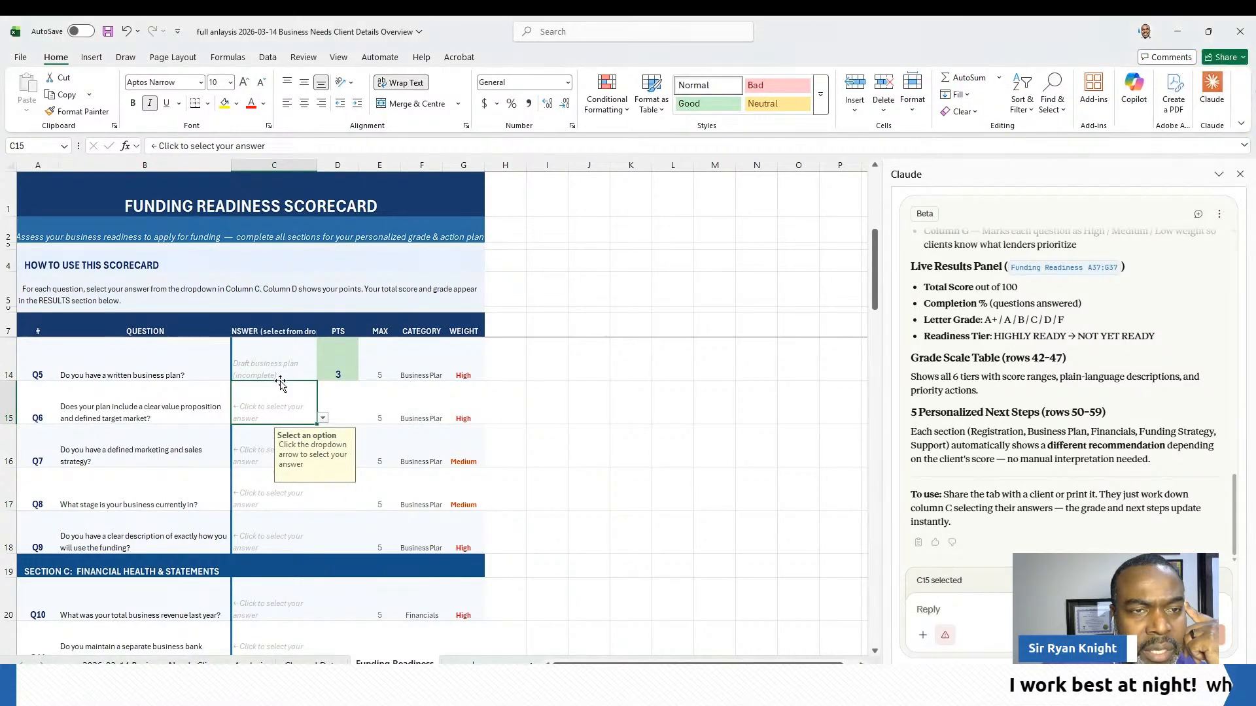
{"action": "left_click_drag", "start_coordinate": [357, 168], "coordinate": [452, 168]}
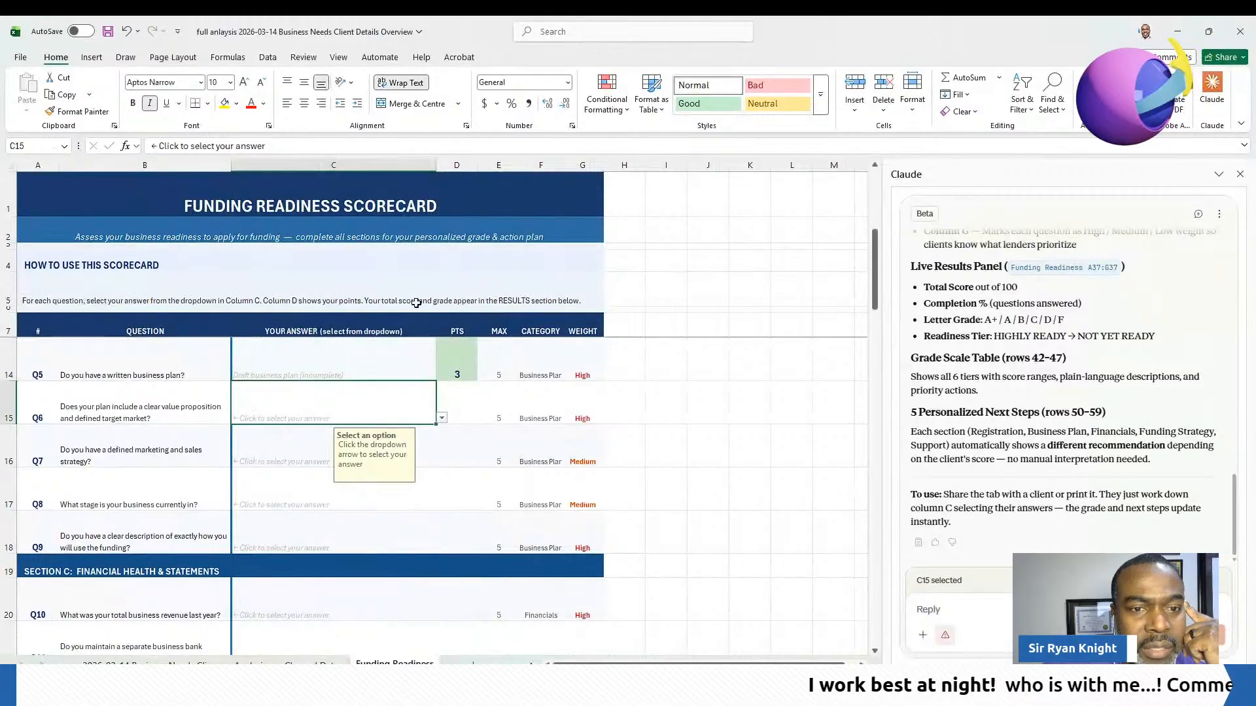
Answer the Q6 value proposition and target market question with Clearly defined and the Q7 marketing strategy question with Basic written strategy
{"action": "left_click", "coordinate": [389, 380]}
{"action": "left_click", "coordinate": [320, 401]}
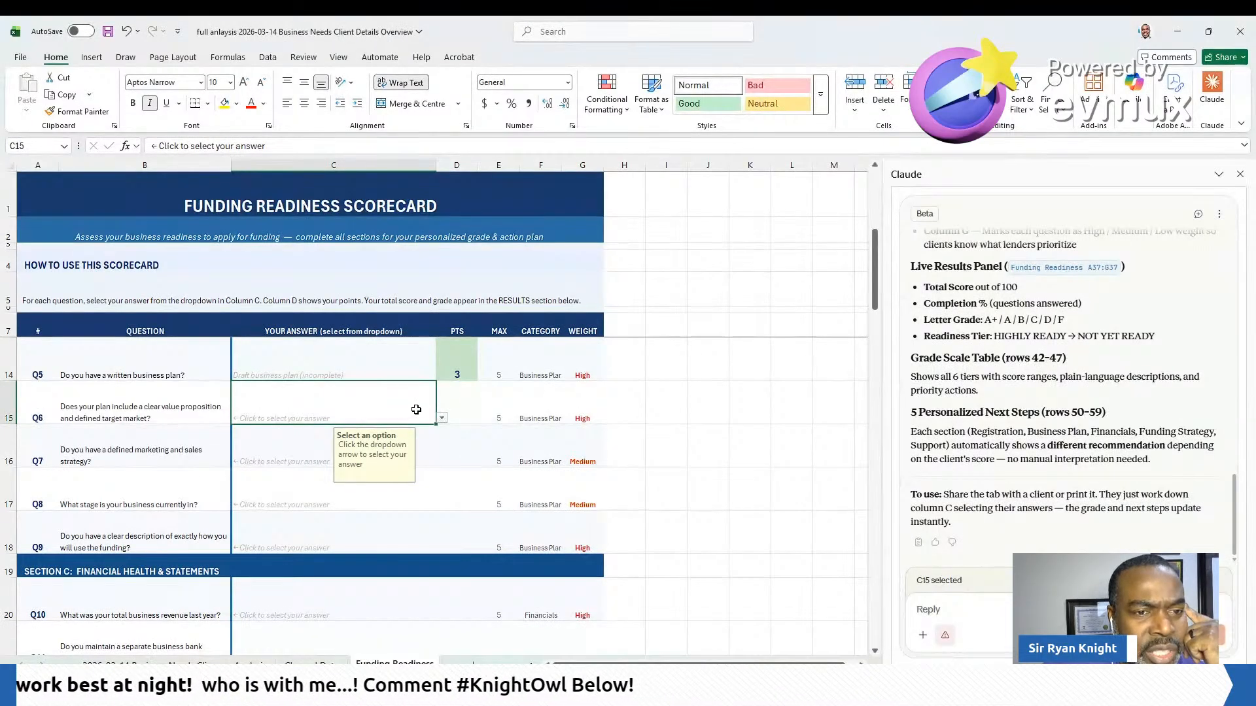
{"action": "left_click", "coordinate": [338, 450]}
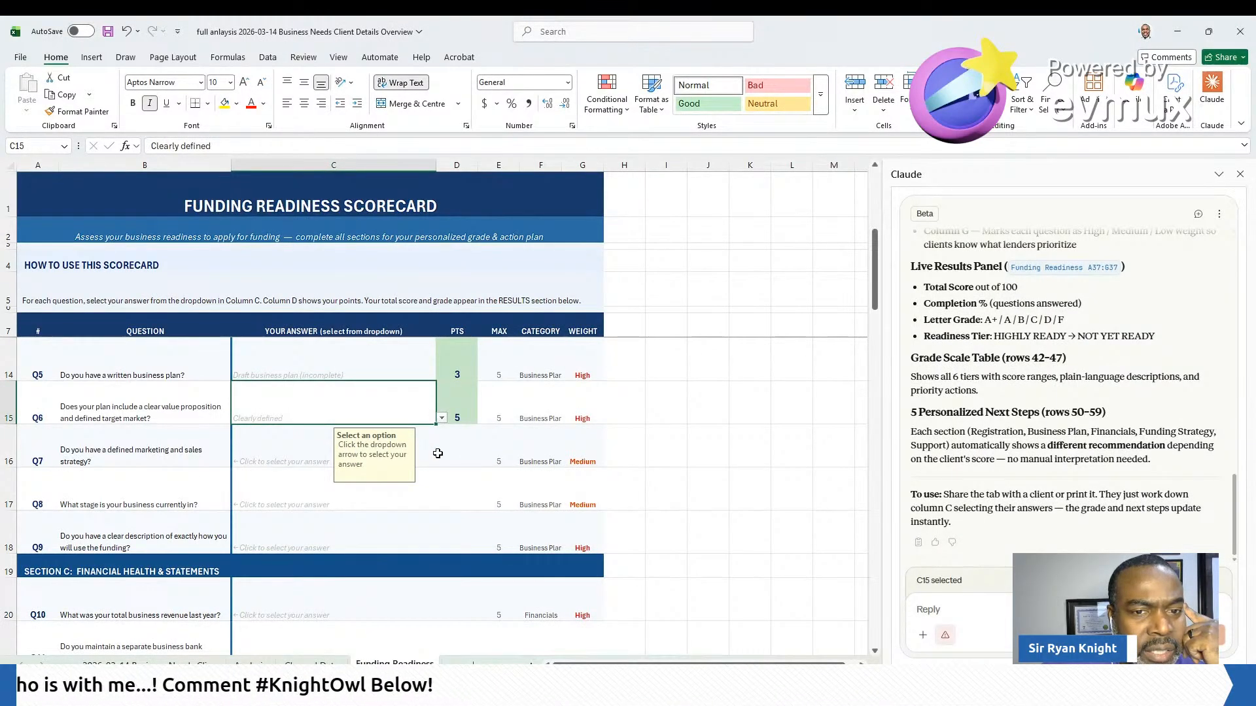
{"action": "key", "text": "Return"}
{"action": "scroll", "coordinate": [484, 437], "scroll_direction": "down", "scroll_amount": 1}
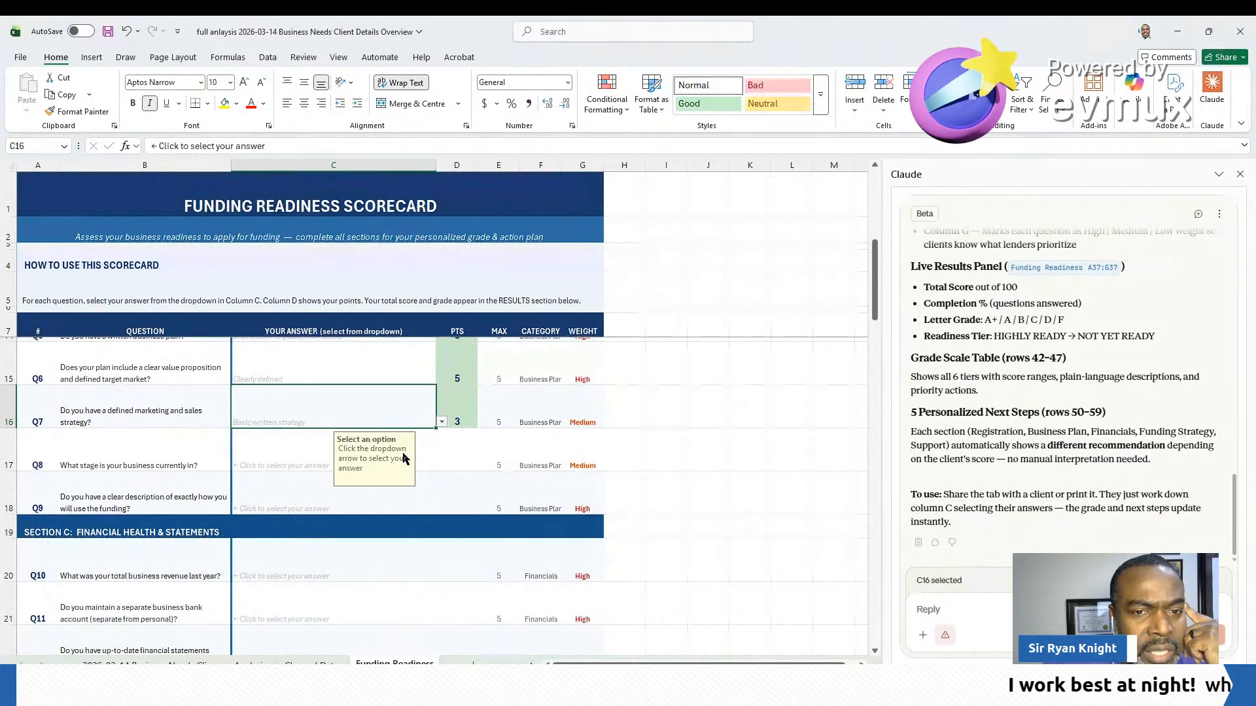
Test the Q8 business stage options "generating revenue)", "Growth Stage (1-3 years" and "pre-revenue)", ending on "Scale Stage (3+ years"
{"action": "key", "text": "Return"}
{"action": "scroll", "coordinate": [478, 458], "scroll_direction": "down", "scroll_amount": 1}
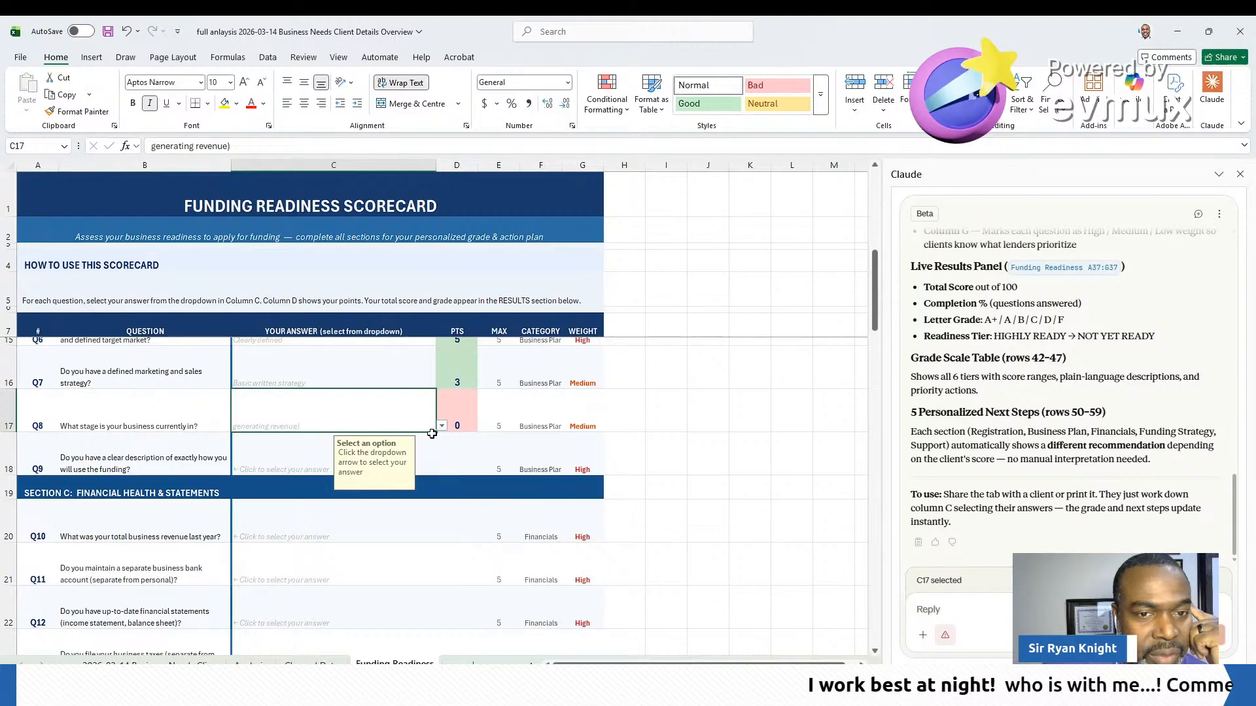
{"action": "left_click", "coordinate": [322, 479]}
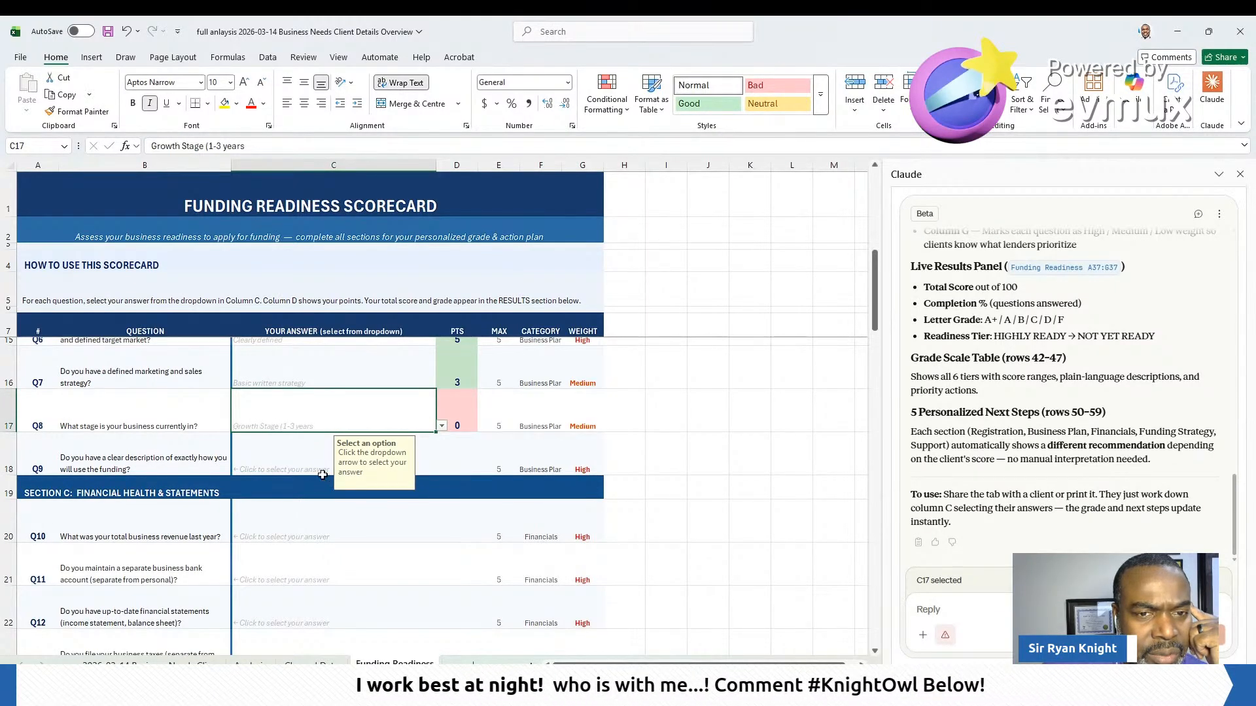
{"action": "left_click", "coordinate": [441, 427]}
{"action": "left_click", "coordinate": [355, 462]}
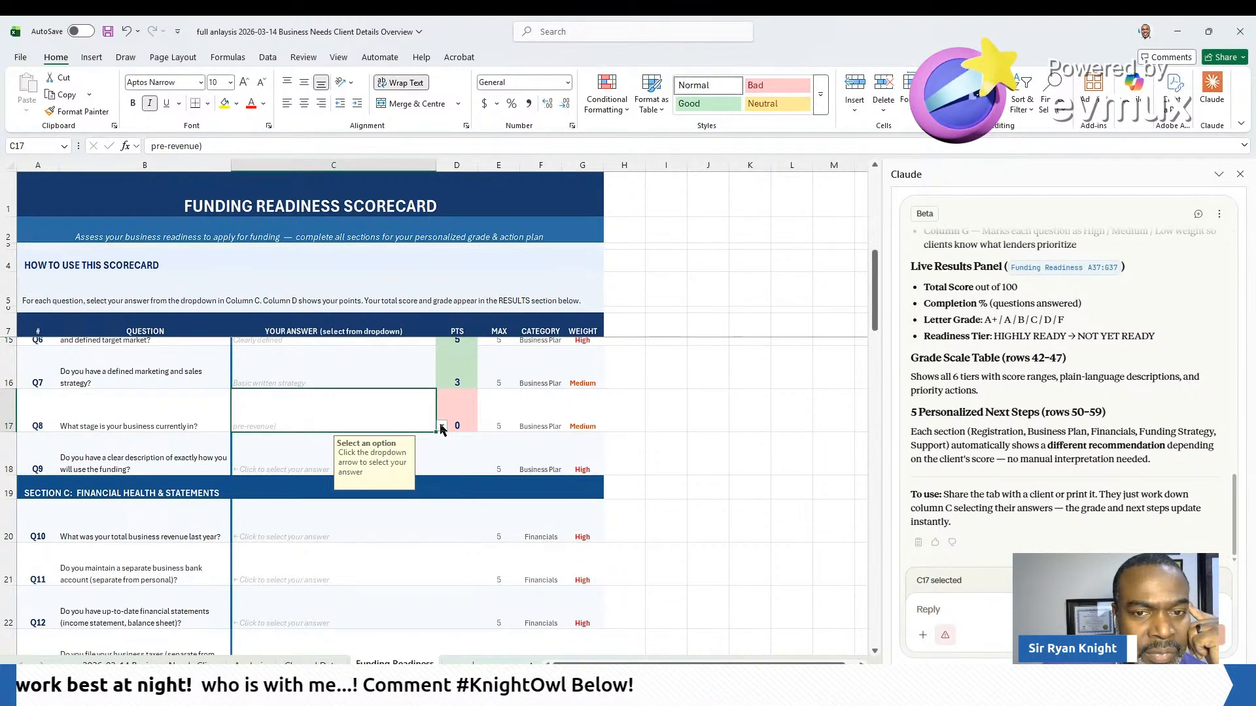
{"action": "left_click", "coordinate": [440, 427]}
{"action": "left_click", "coordinate": [371, 456]}
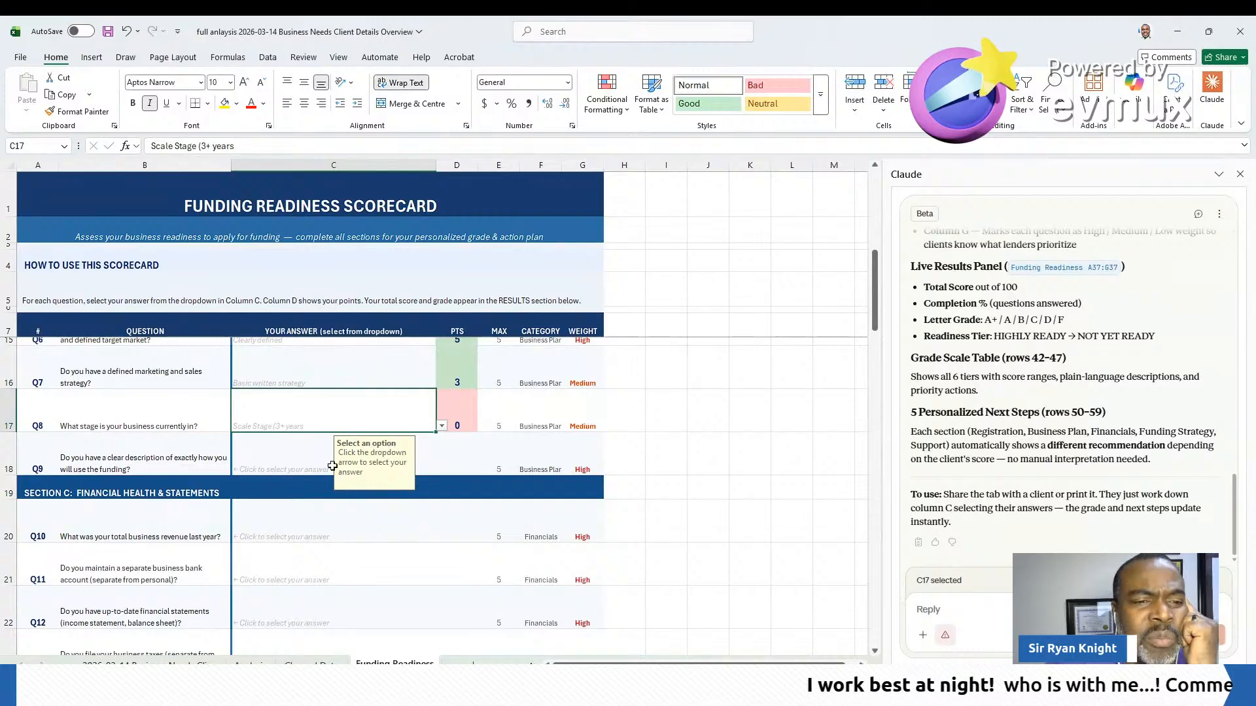
Check the Q8 answer against its points, and answer the Q9 question on describing the funding's use with Specific categories identified
{"action": "left_click", "coordinate": [333, 467]}
{"action": "scroll", "coordinate": [508, 440], "scroll_direction": "down", "scroll_amount": 1}
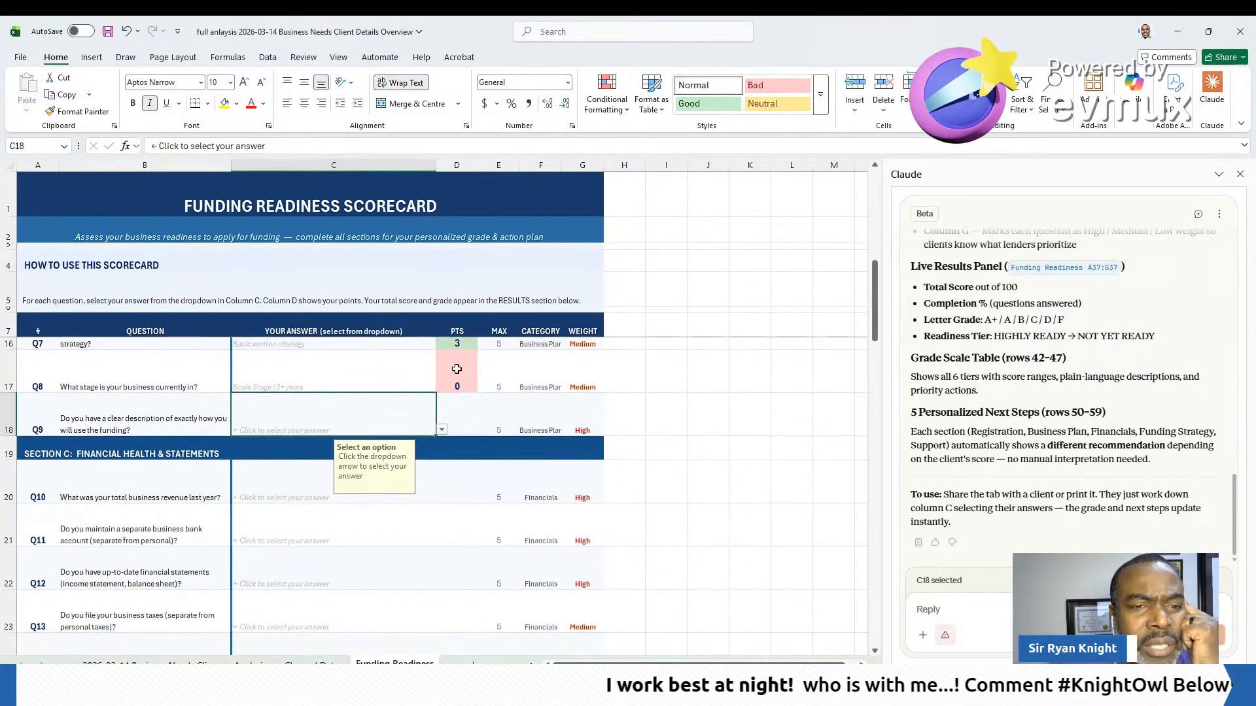
{"action": "left_click_drag", "start_coordinate": [427, 374], "coordinate": [461, 374]}
{"action": "left_click", "coordinate": [311, 378]}
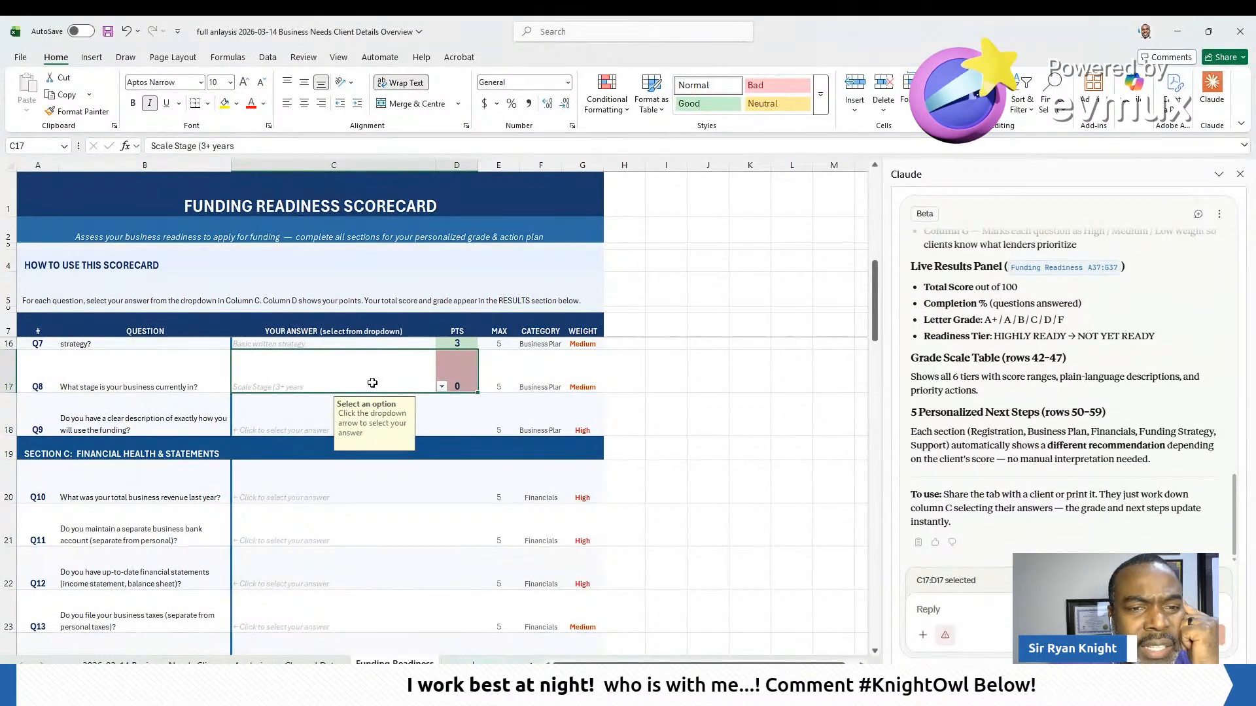
{"action": "left_click", "coordinate": [423, 421]}
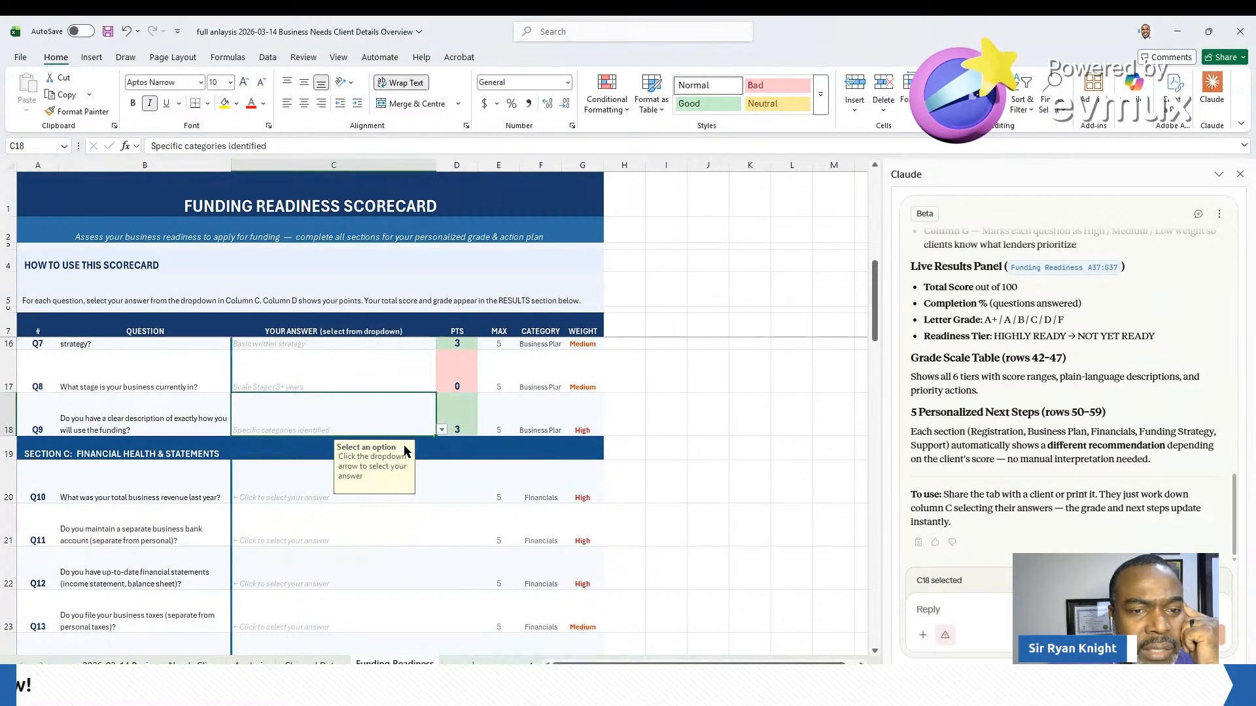
Test the Q10 answer options for last year's total business revenue, choosing "$1 - $10" and ending on "001 - $150"
{"action": "scroll", "coordinate": [418, 444], "scroll_direction": "down", "scroll_amount": 2}
{"action": "left_click", "coordinate": [316, 417]}
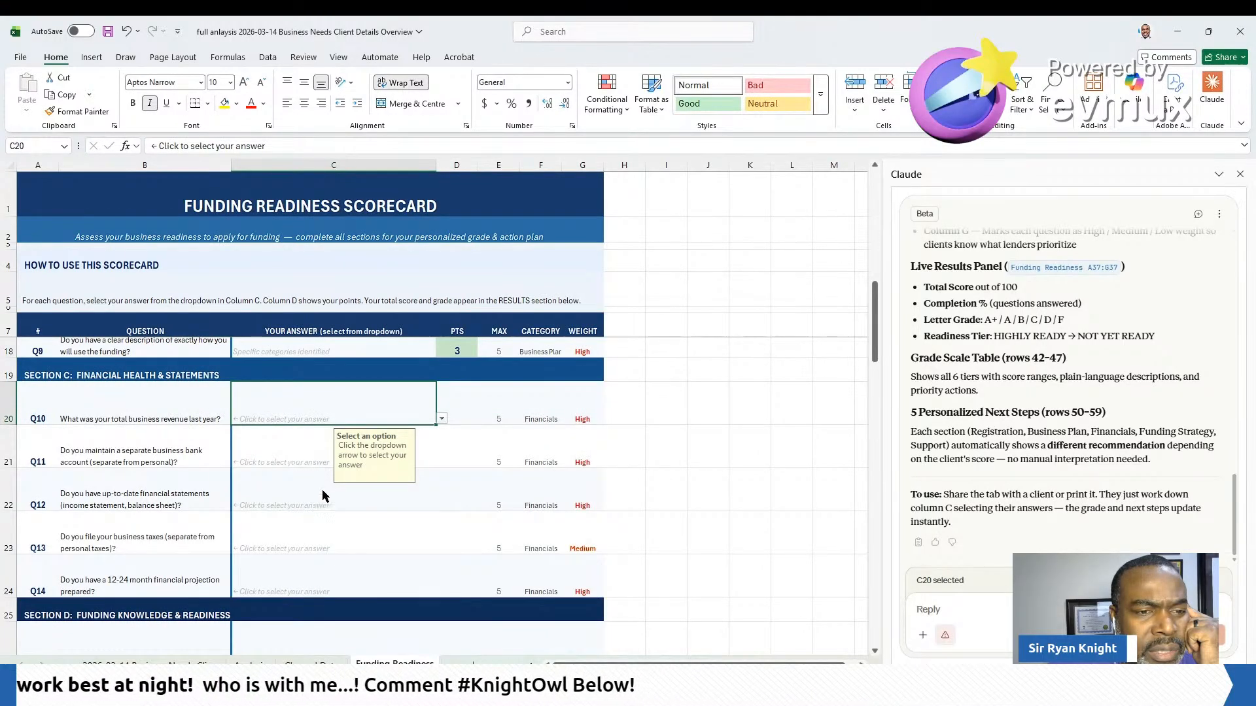
{"action": "left_click", "coordinate": [253, 450]}
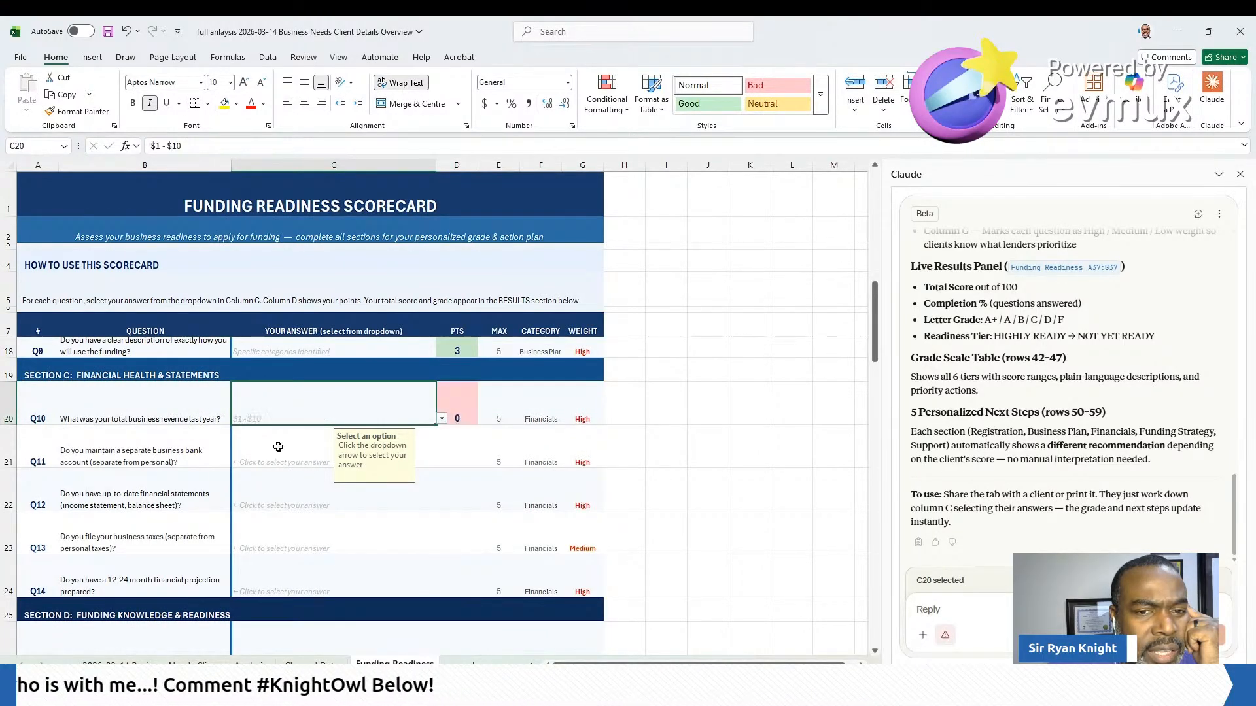
{"action": "left_click", "coordinate": [295, 454]}
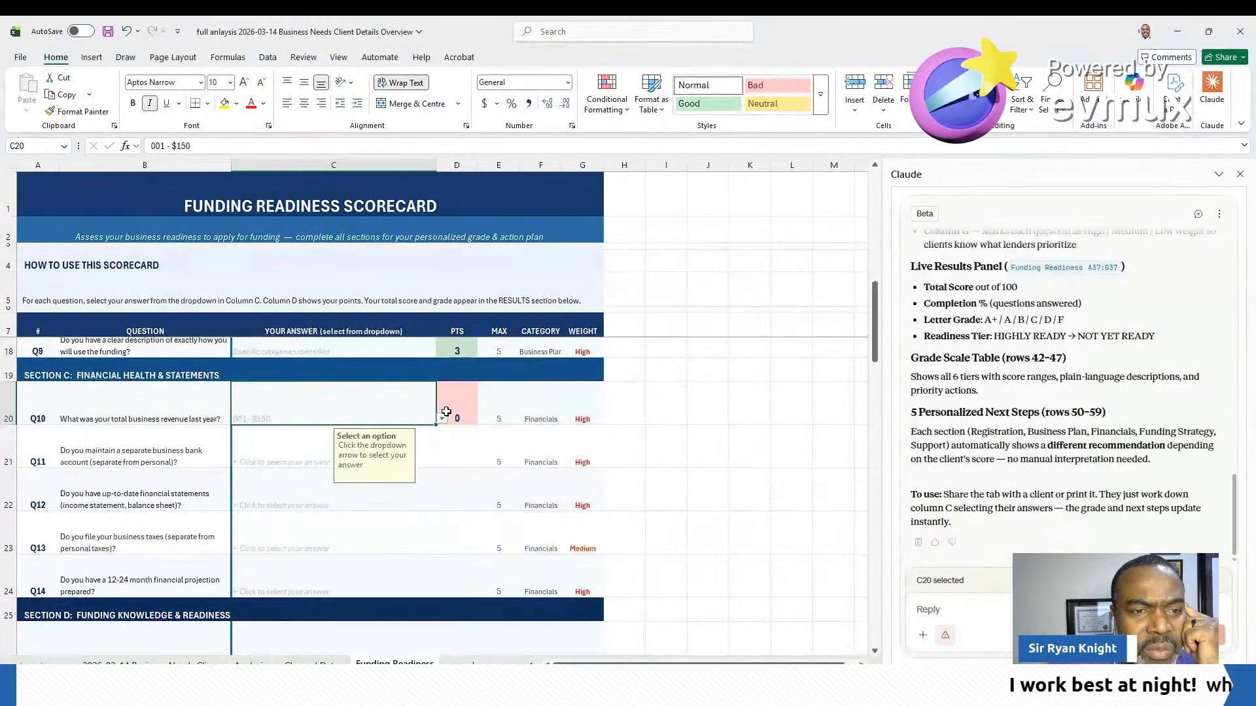
Select the Q11 answer cell for the question about maintaining a separate business bank account
{"action": "key", "text": "Down"}
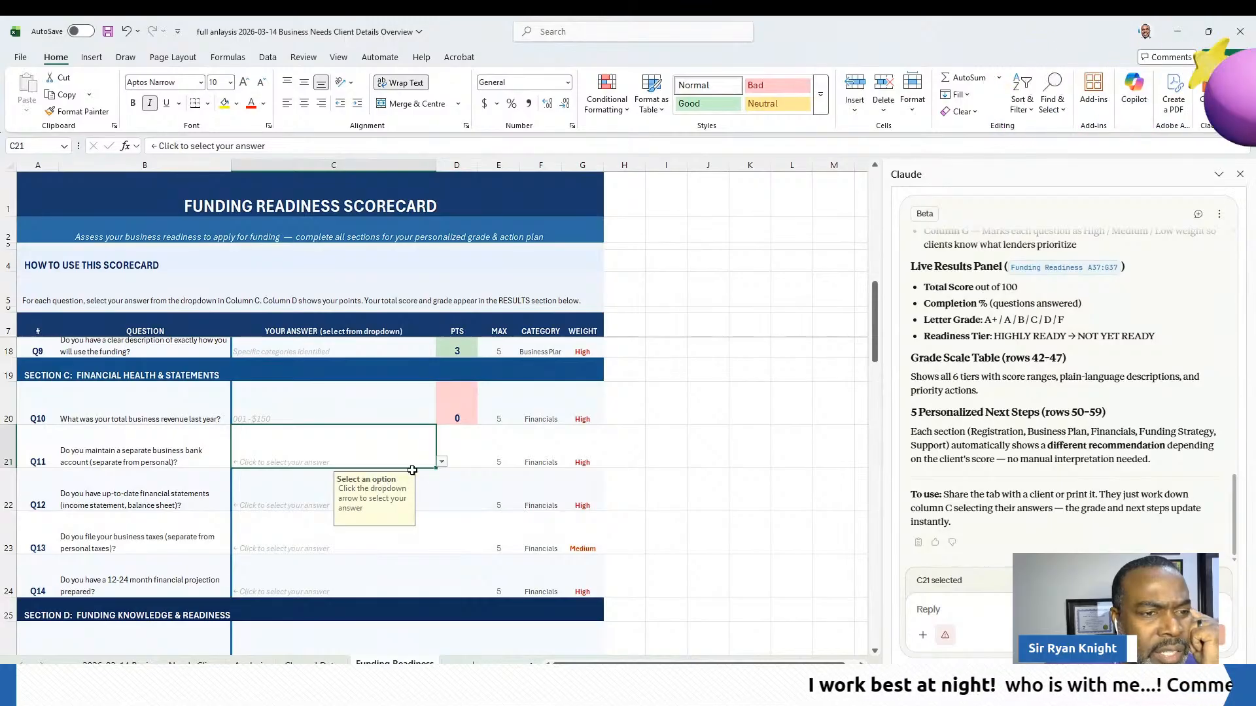
{"action": "scroll", "coordinate": [450, 471], "scroll_direction": "down", "scroll_amount": 1}
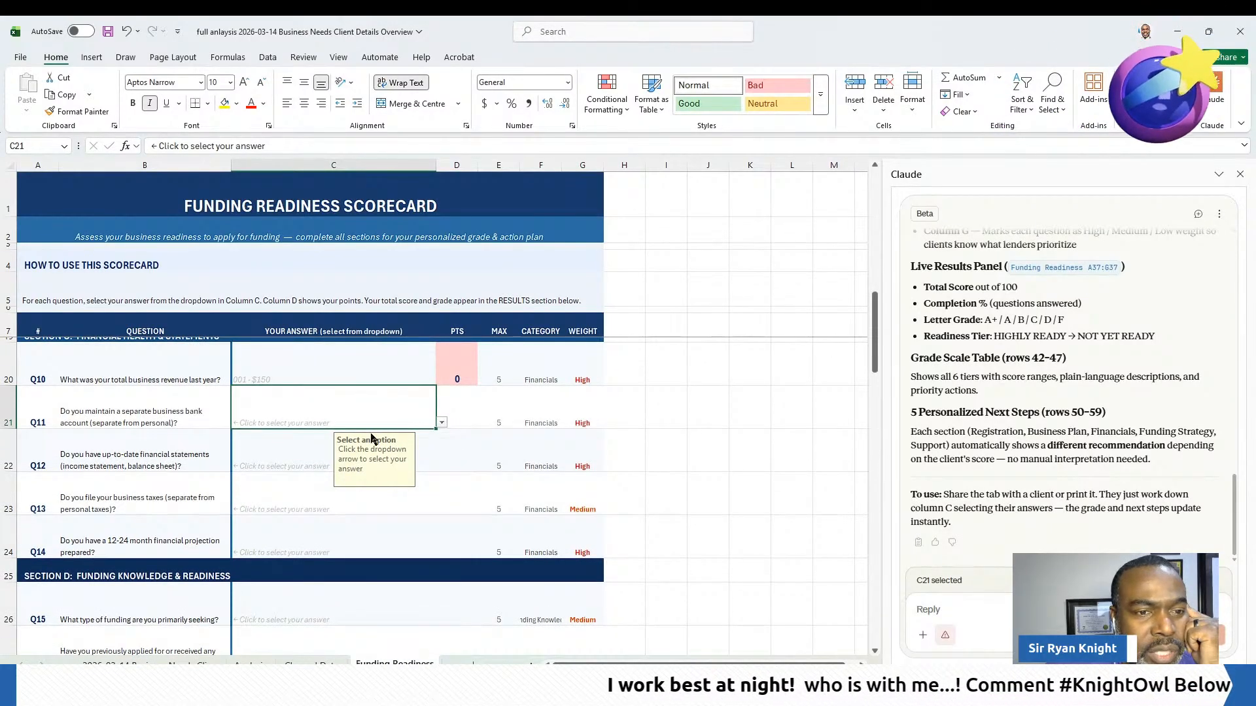
Answer Q11 with "Yes – always a separate business account" and Q12 with "Partial financial statements"
{"action": "left_click", "coordinate": [347, 463]}
{"action": "left_click", "coordinate": [429, 457]}
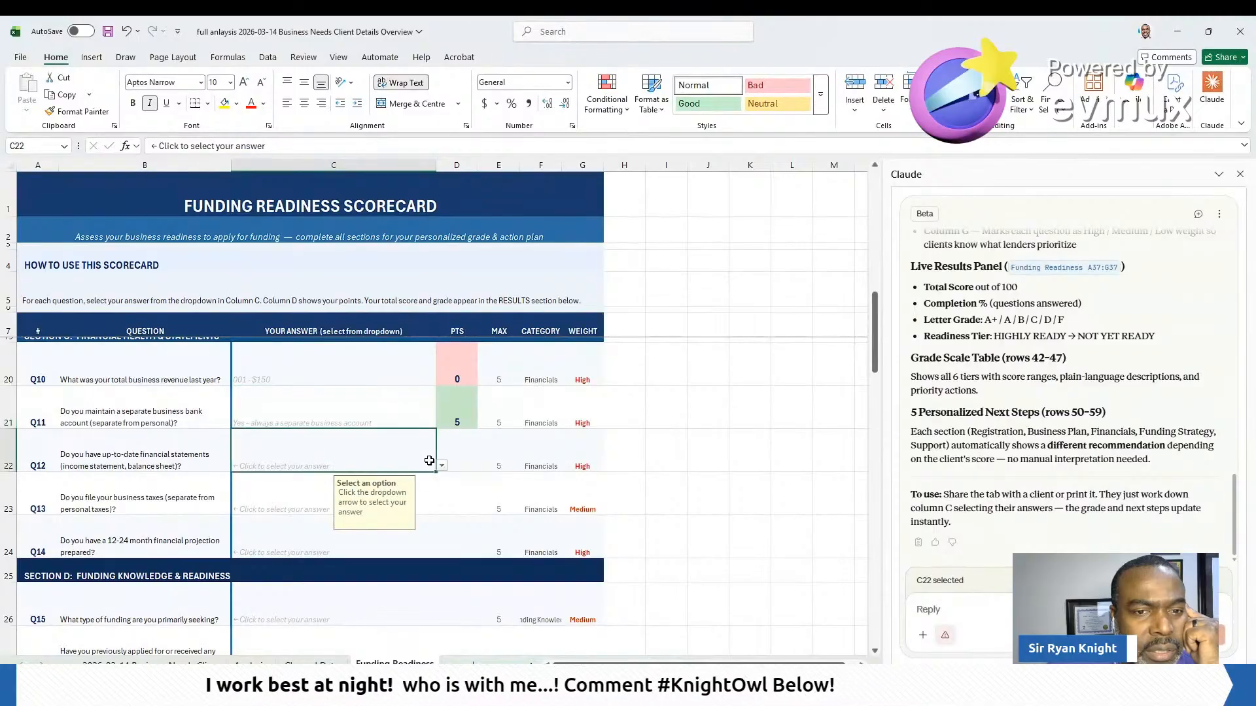
{"action": "scroll", "coordinate": [479, 466], "scroll_direction": "down", "scroll_amount": 1}
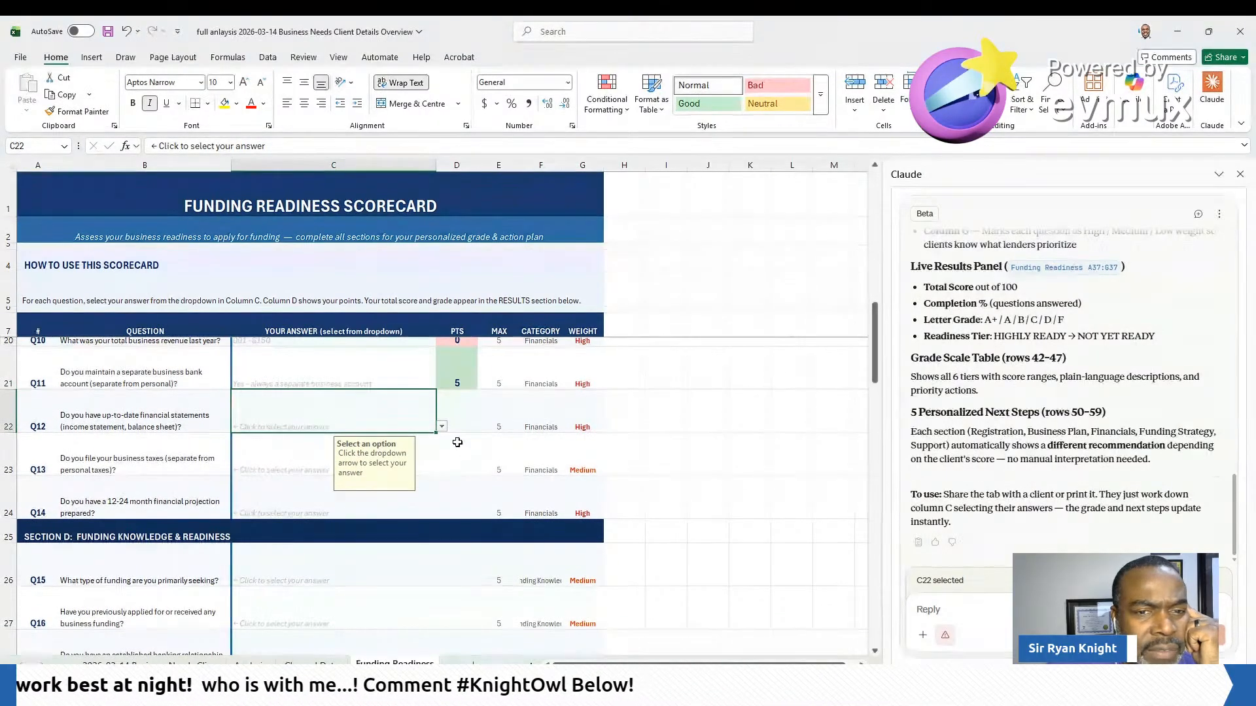
{"action": "left_click", "coordinate": [360, 463]}
Answer Q13 with "Yes – filing separately each year" and Q14 with "Rough spreadsheet estimates"
{"action": "left_click", "coordinate": [311, 457]}
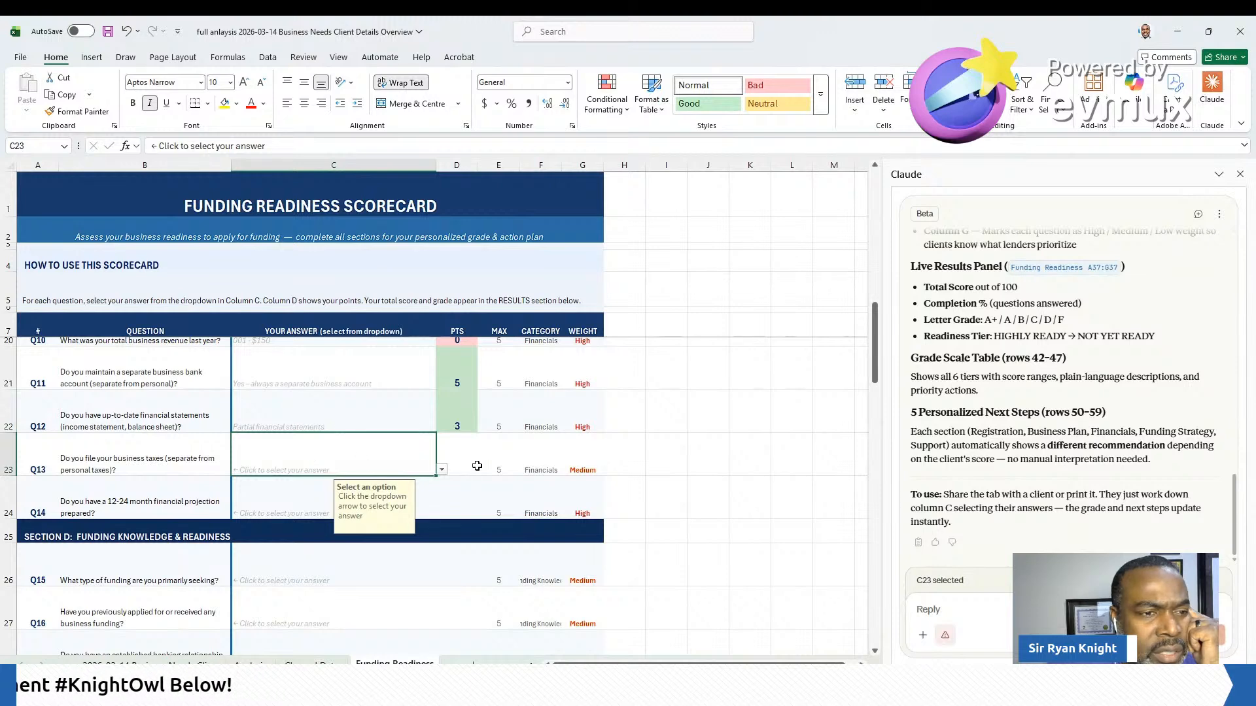
{"action": "scroll", "coordinate": [476, 466], "scroll_direction": "down", "scroll_amount": 1}
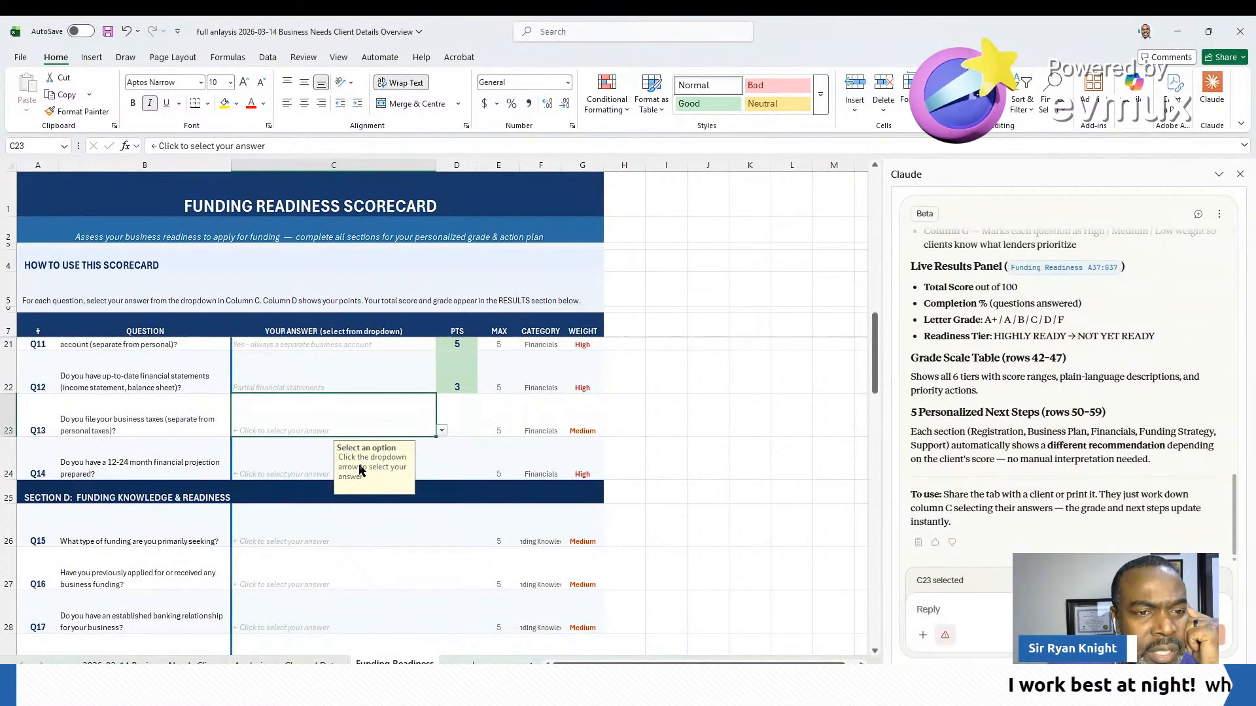
{"action": "left_click", "coordinate": [310, 468]}
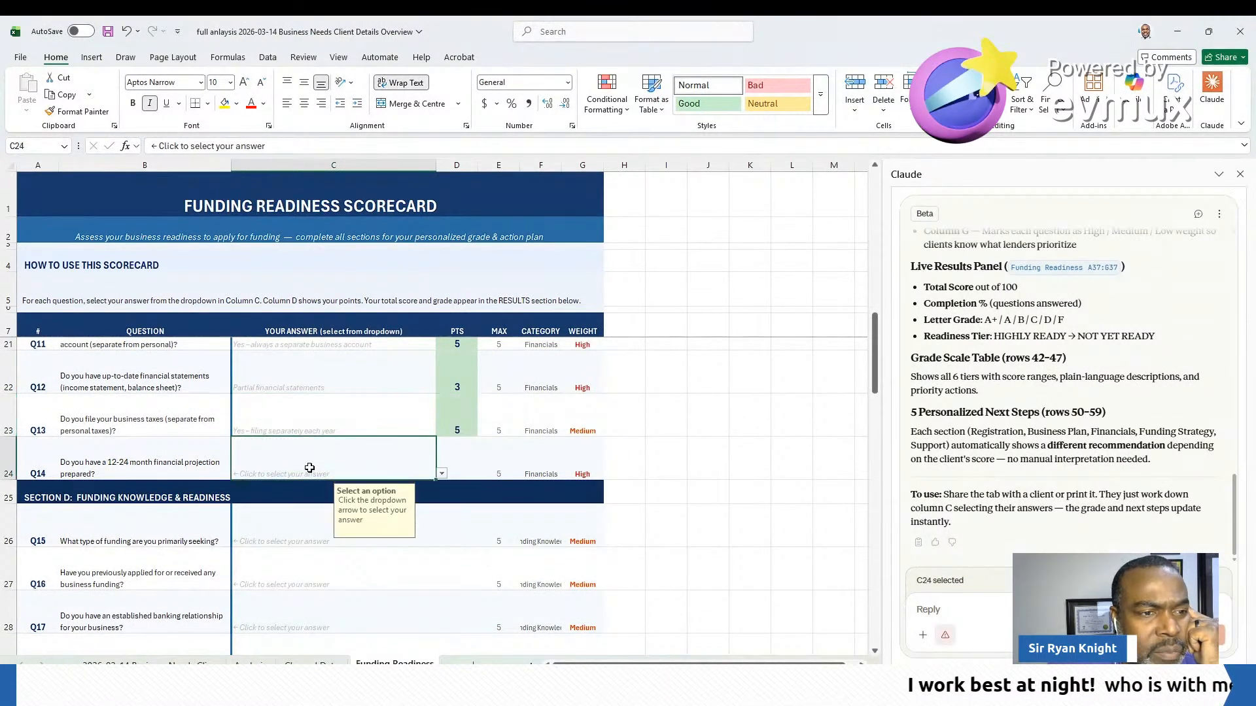
{"action": "left_click", "coordinate": [347, 512]}
Try "Grants only", "Loans / Debt financing", "Mix of grants and loans" and "Multiple funding types with a clear strategy" as the Q15 answer
{"action": "scroll", "coordinate": [334, 475], "scroll_direction": "down", "scroll_amount": 1}
{"action": "scroll", "coordinate": [324, 474], "scroll_direction": "down", "scroll_amount": 1}
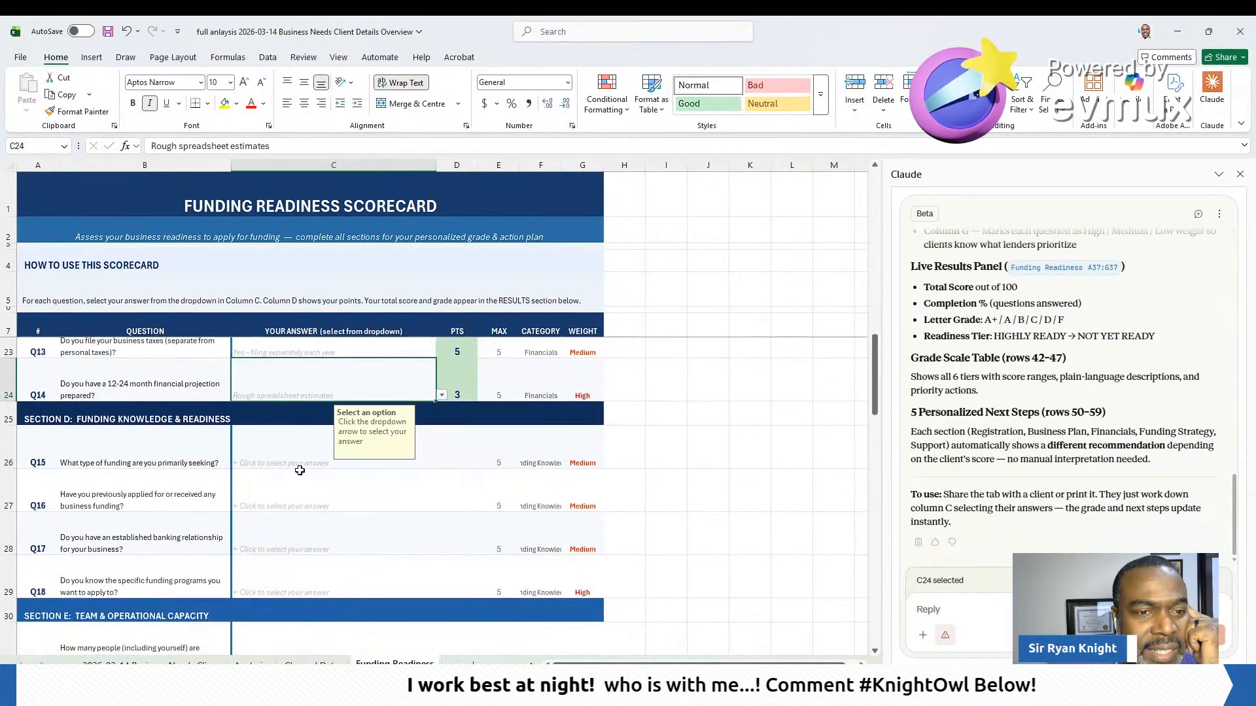
{"action": "left_click", "coordinate": [301, 456]}
{"action": "scroll", "coordinate": [301, 456], "scroll_direction": "down", "scroll_amount": 1}
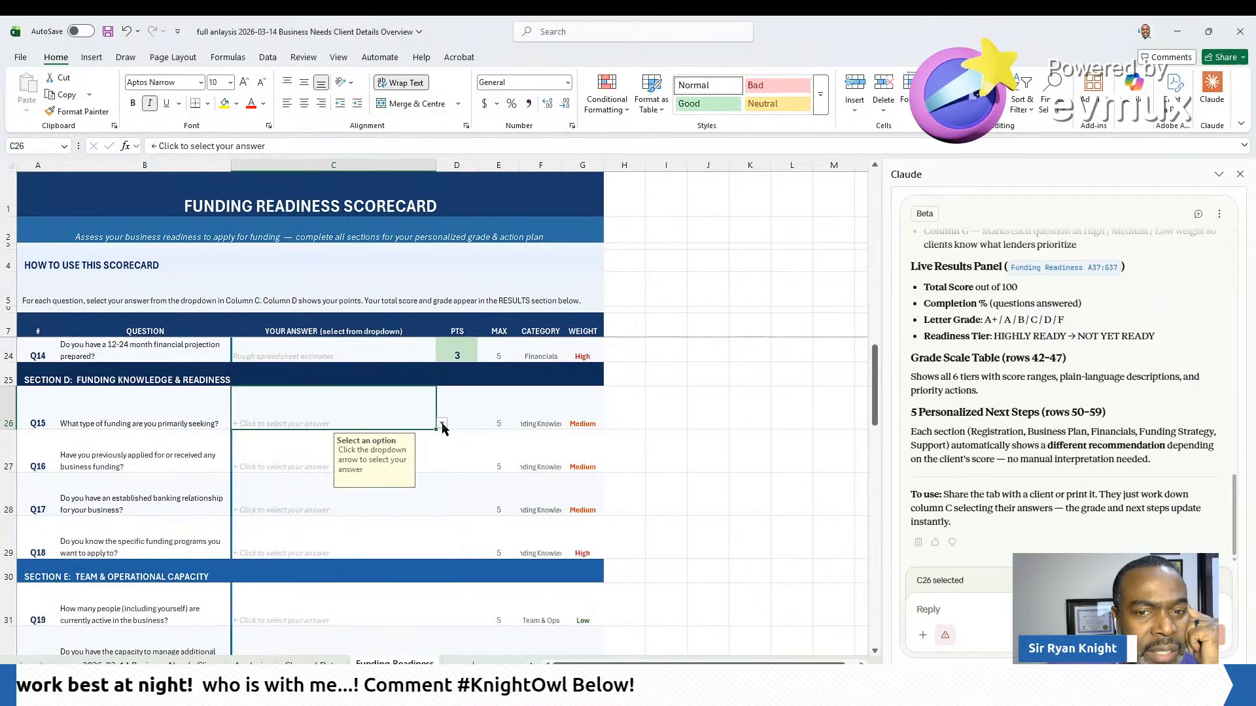
{"action": "left_click", "coordinate": [390, 451]}
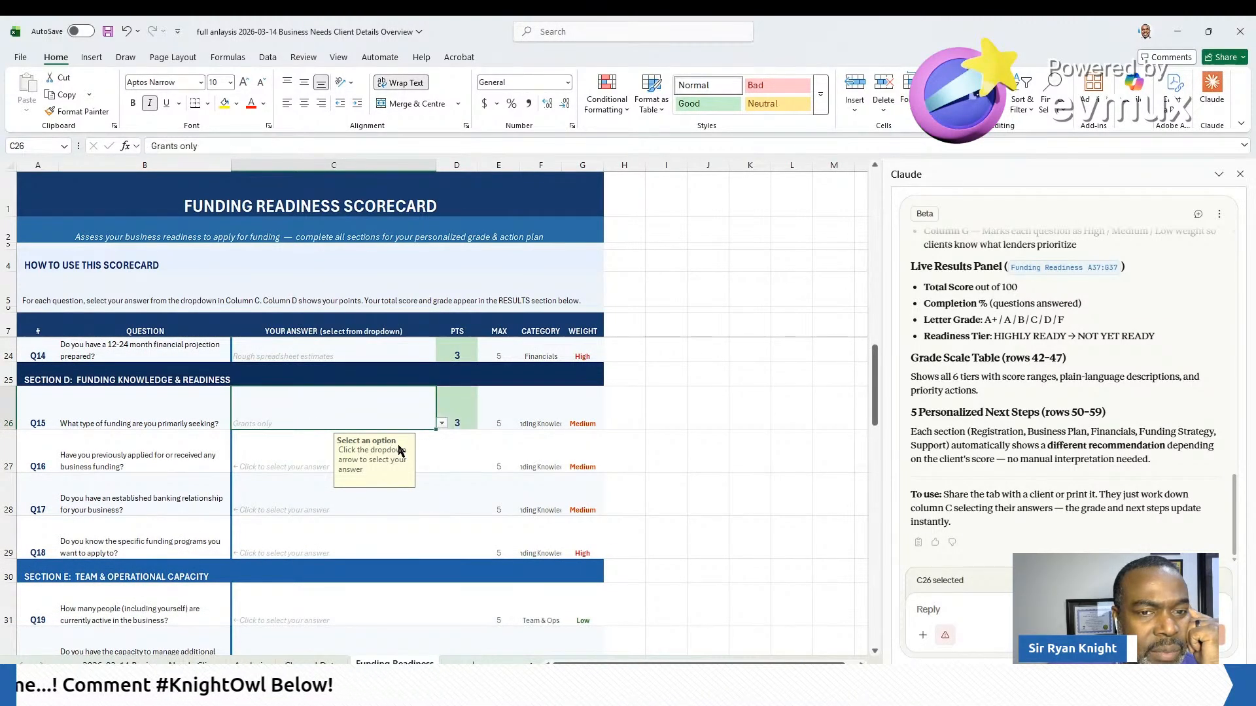
{"action": "left_click", "coordinate": [442, 424]}
{"action": "left_click", "coordinate": [395, 463]}
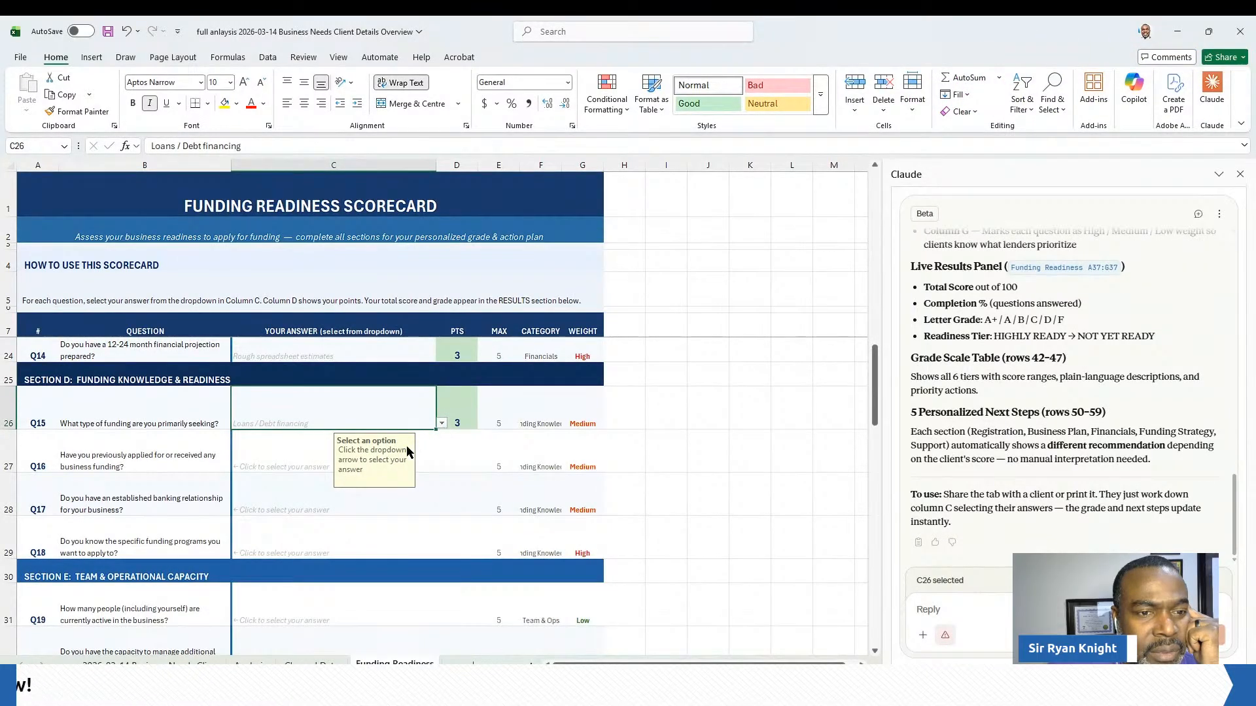
{"action": "left_click", "coordinate": [442, 424]}
{"action": "left_click", "coordinate": [391, 464]}
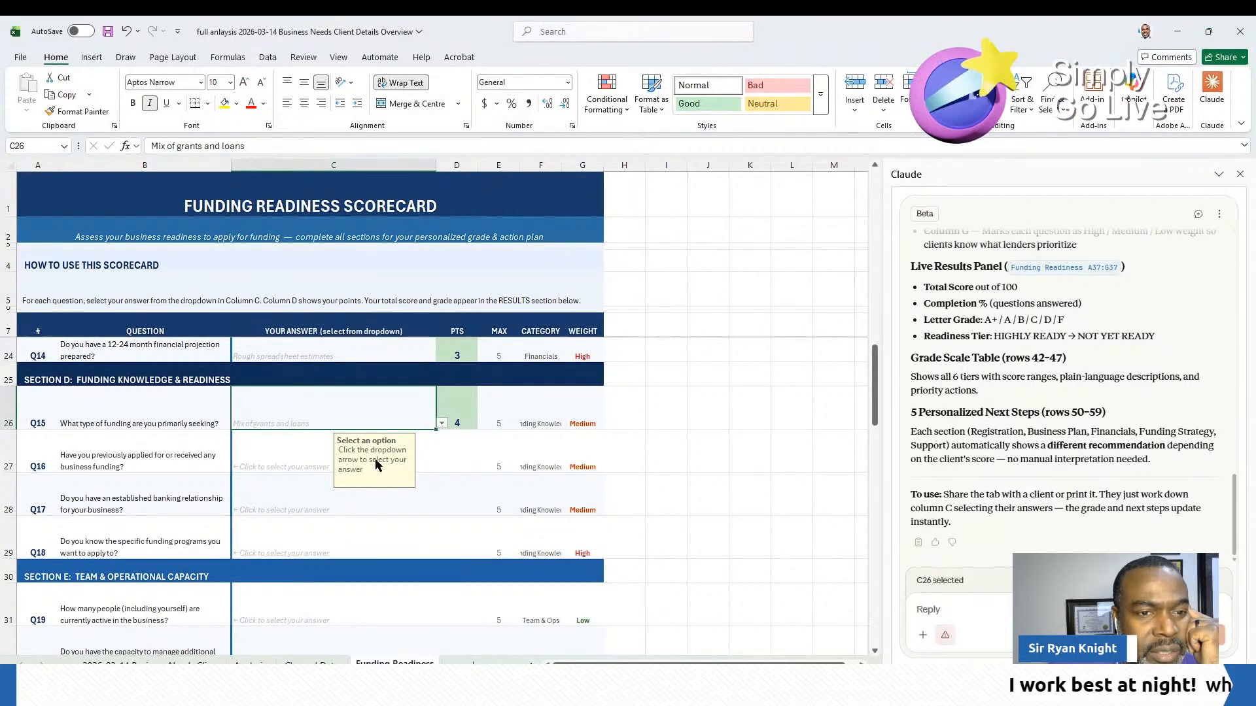
{"action": "left_click", "coordinate": [442, 424]}
{"action": "left_click", "coordinate": [384, 465]}
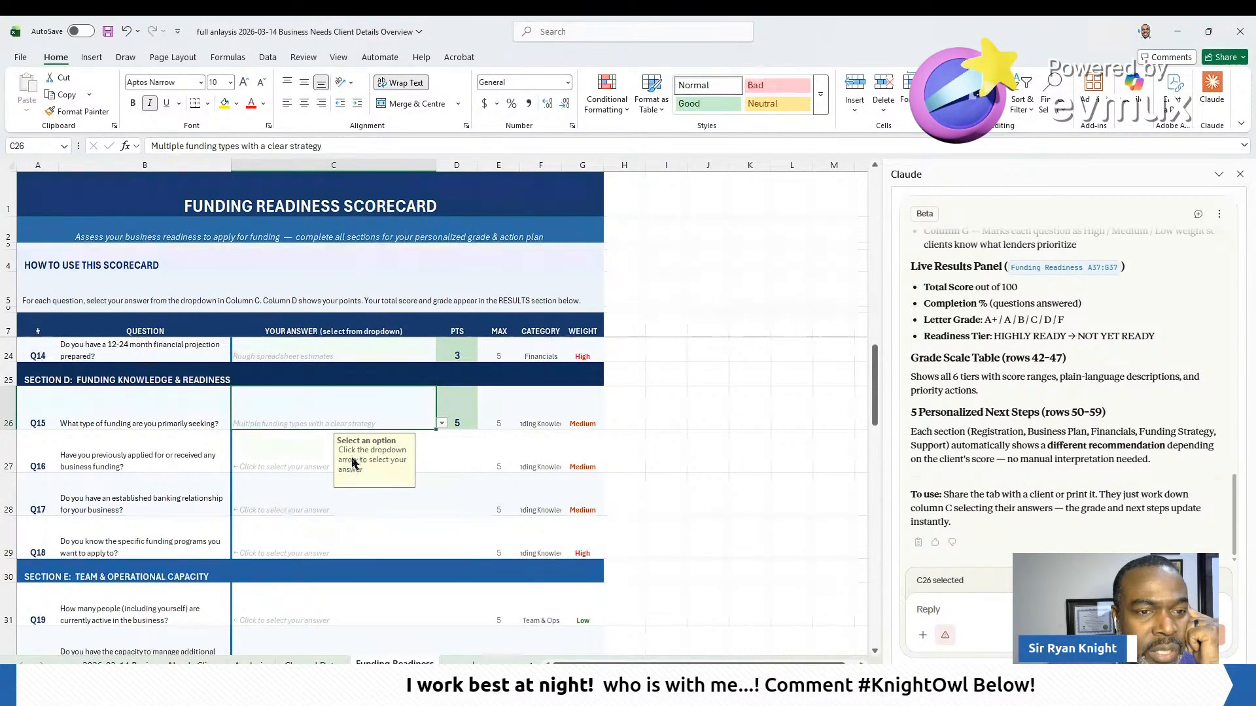
Answer Q15 with "Mix of grants and loans" and Q16 with "Applied but was declined"
{"action": "left_click", "coordinate": [354, 463]}
{"action": "left_click", "coordinate": [295, 467]}
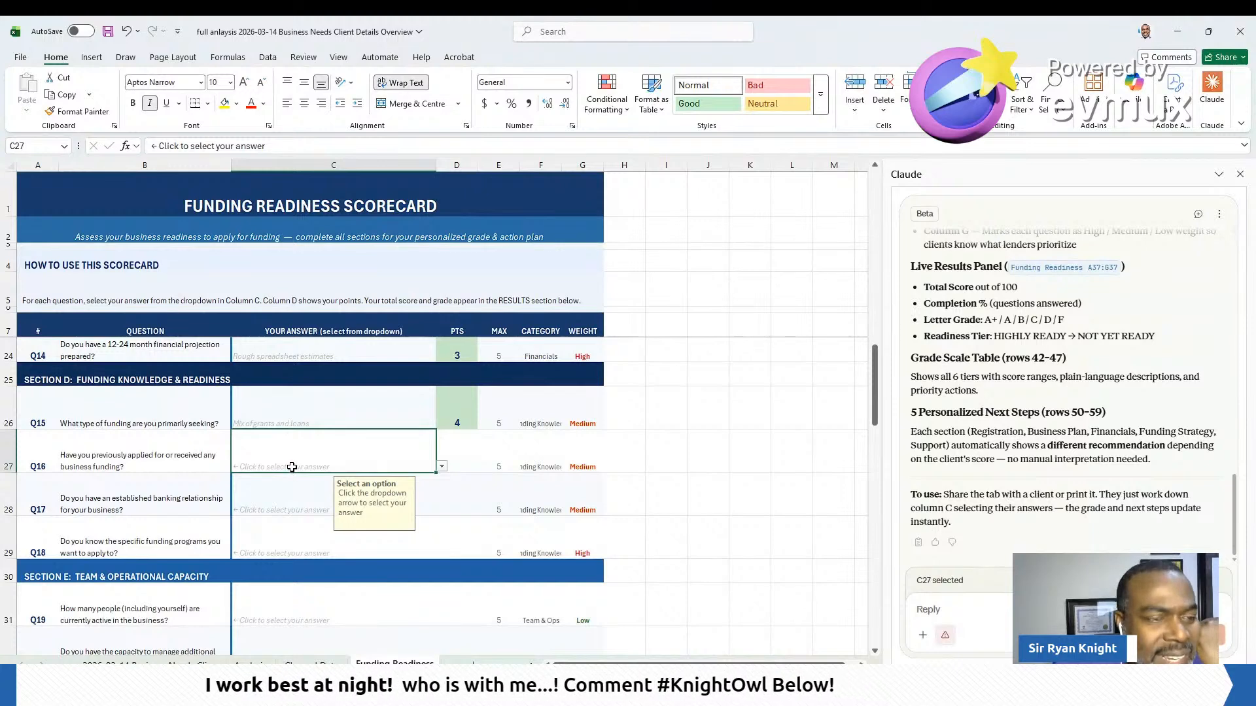
{"action": "scroll", "coordinate": [292, 467], "scroll_direction": "down", "scroll_amount": 1}
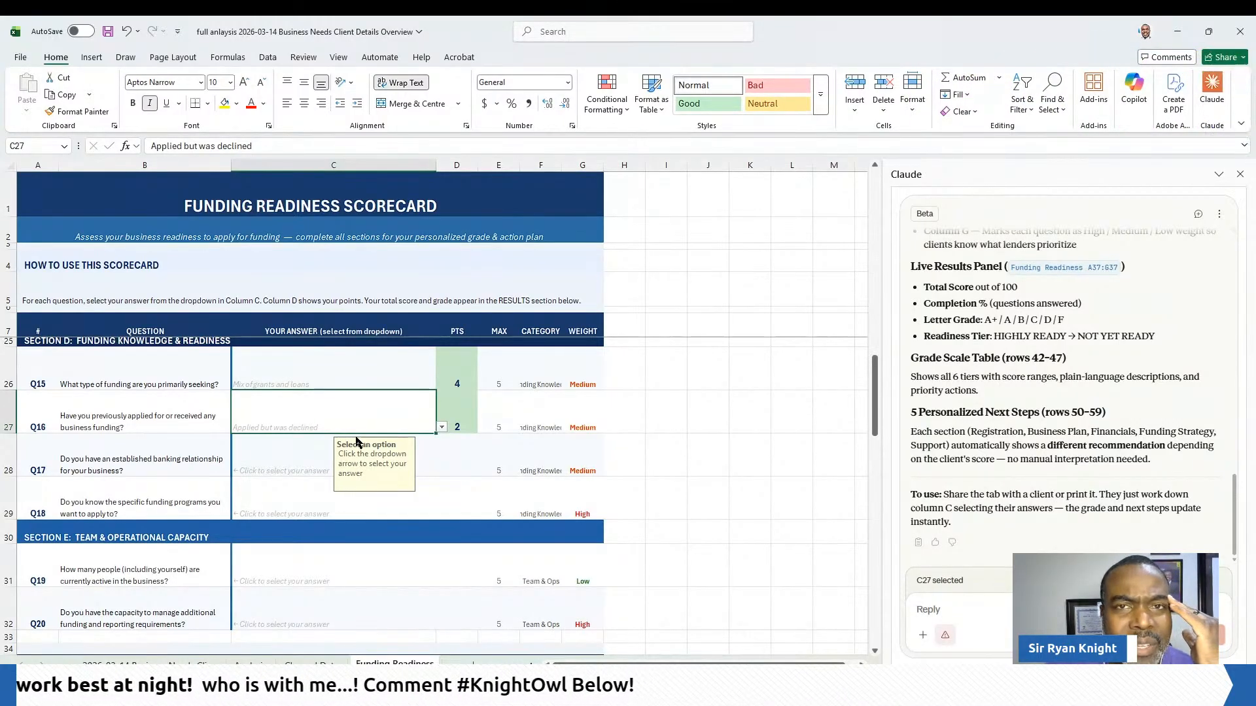
Answer Q17 about the banking relationship with "Bank account opened"
{"action": "scroll", "coordinate": [322, 422], "scroll_direction": "down", "scroll_amount": 1}
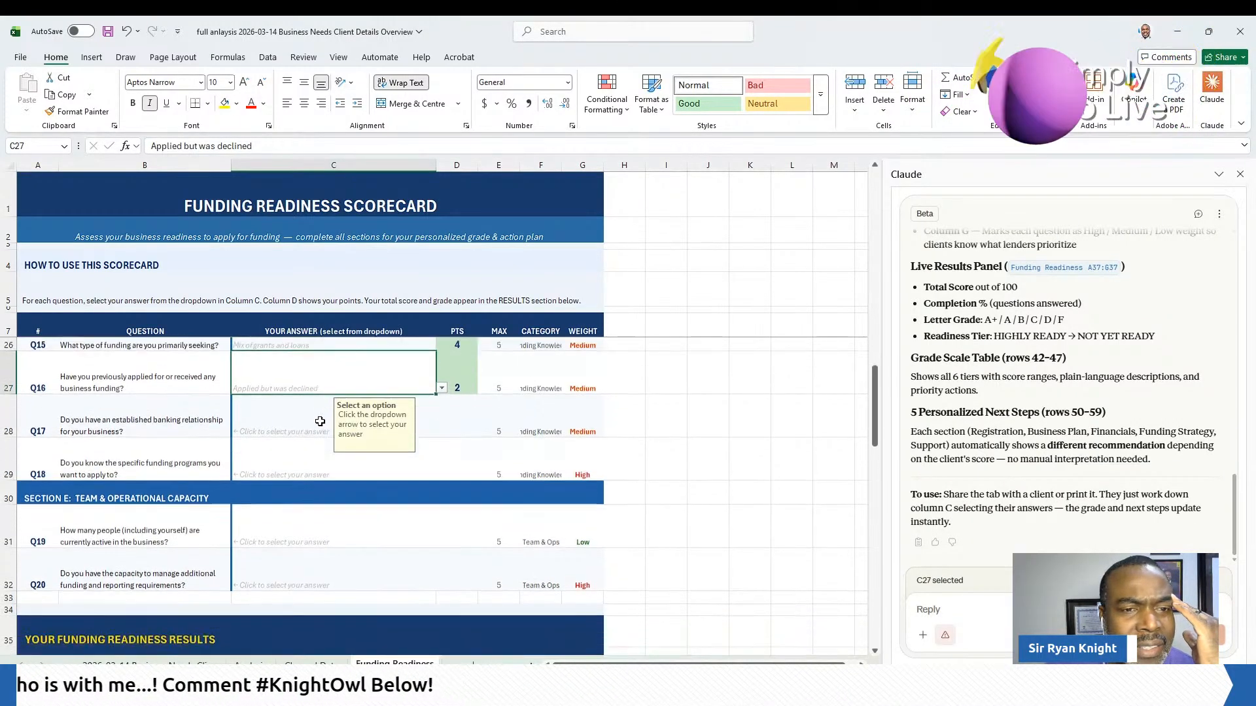
{"action": "left_click", "coordinate": [283, 414]}
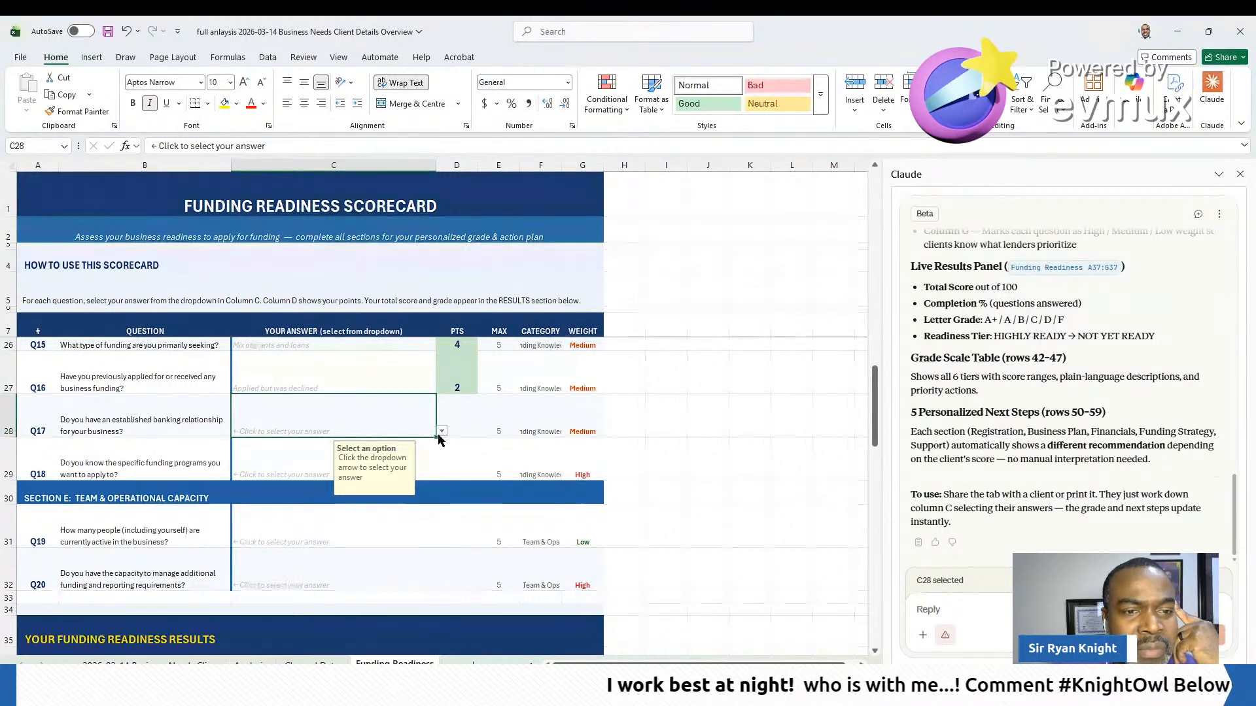
{"action": "left_click", "coordinate": [325, 463]}
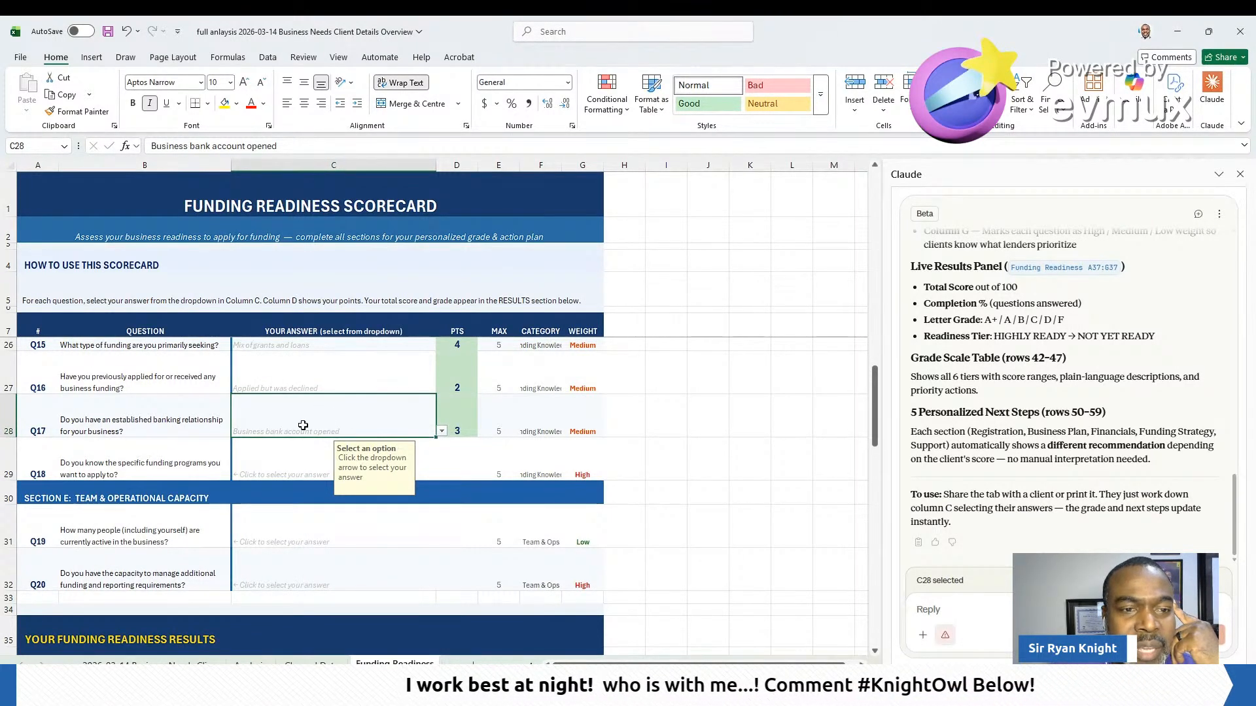
Change the Q17 answer to "Established relationship with a business banker"
{"action": "left_click", "coordinate": [306, 453]}
{"action": "scroll", "coordinate": [339, 419], "scroll_direction": "down", "scroll_amount": 1}
{"action": "left_click", "coordinate": [390, 384]}
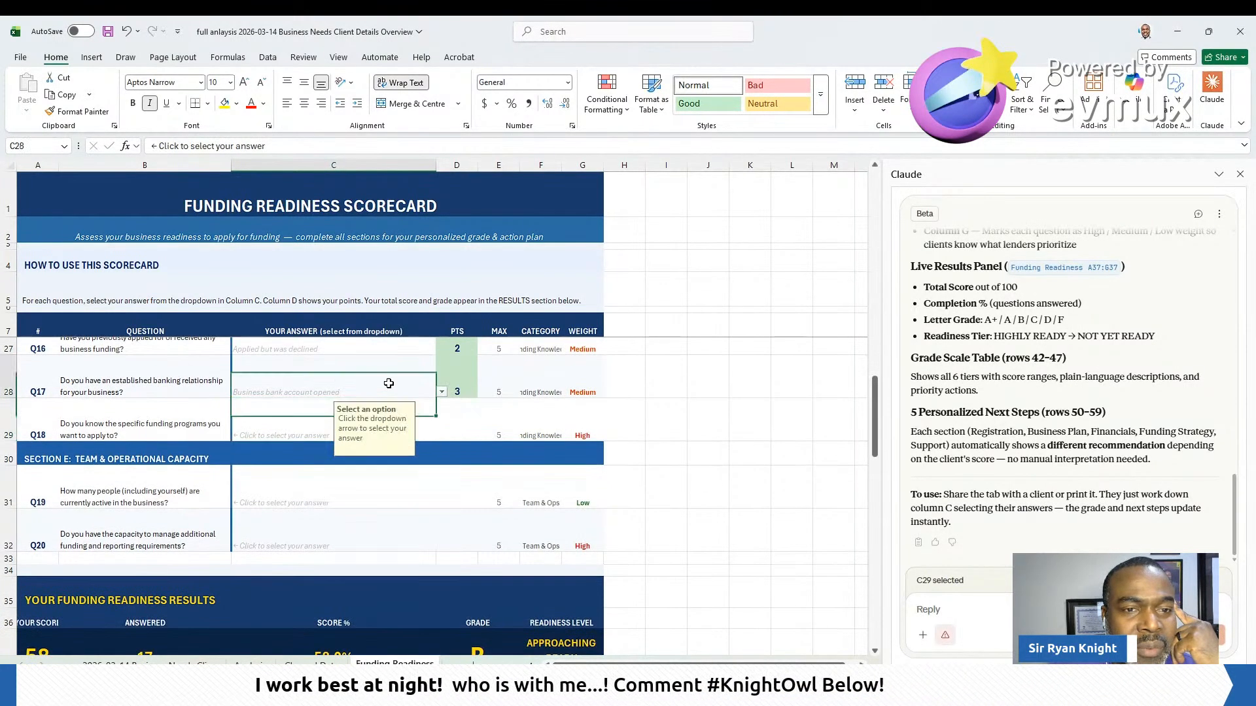
{"action": "left_click", "coordinate": [441, 393]}
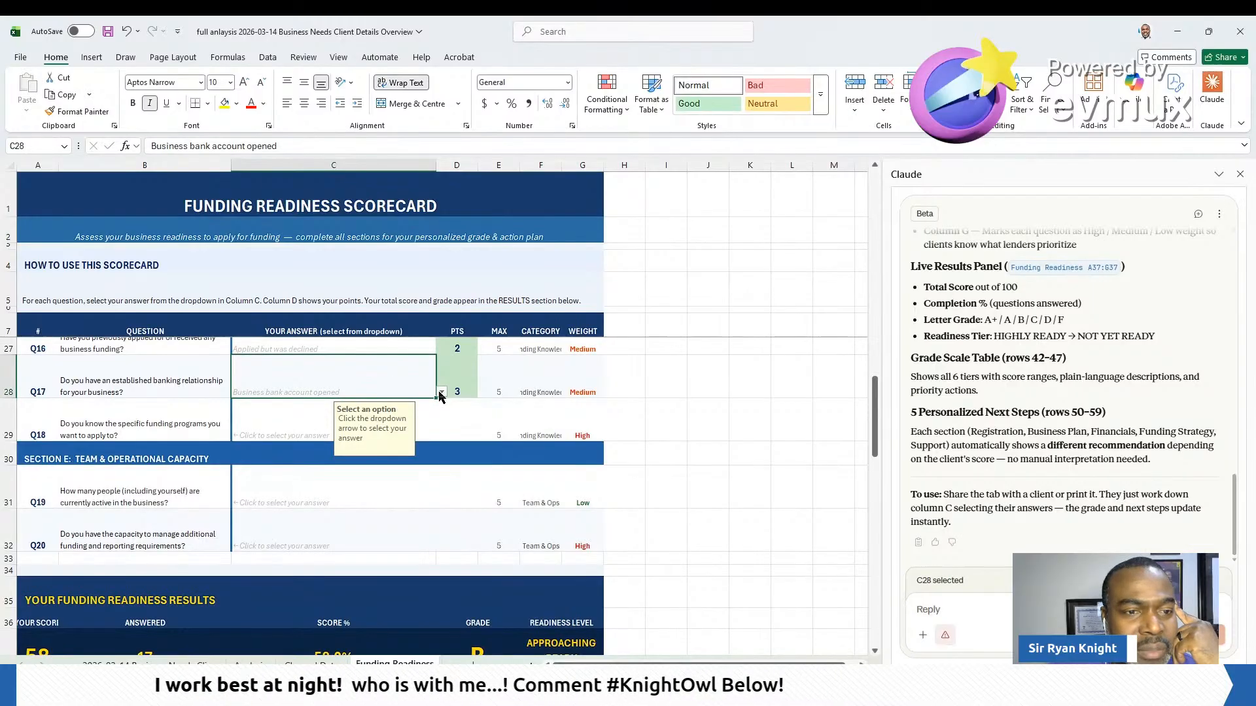
{"action": "left_click", "coordinate": [310, 442]}
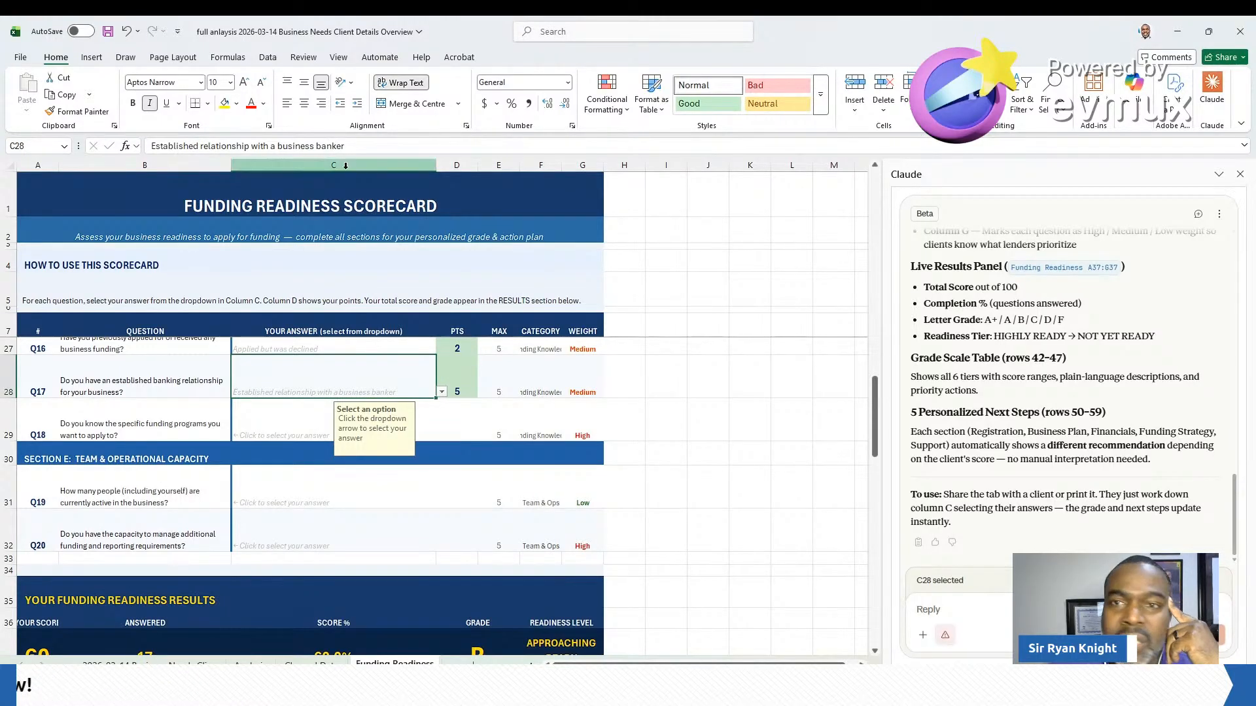
Try "Established relationship with a business advisor" as the Q17 answer and return it to "Established relationship with a business banker"
{"action": "left_click", "coordinate": [267, 58]}
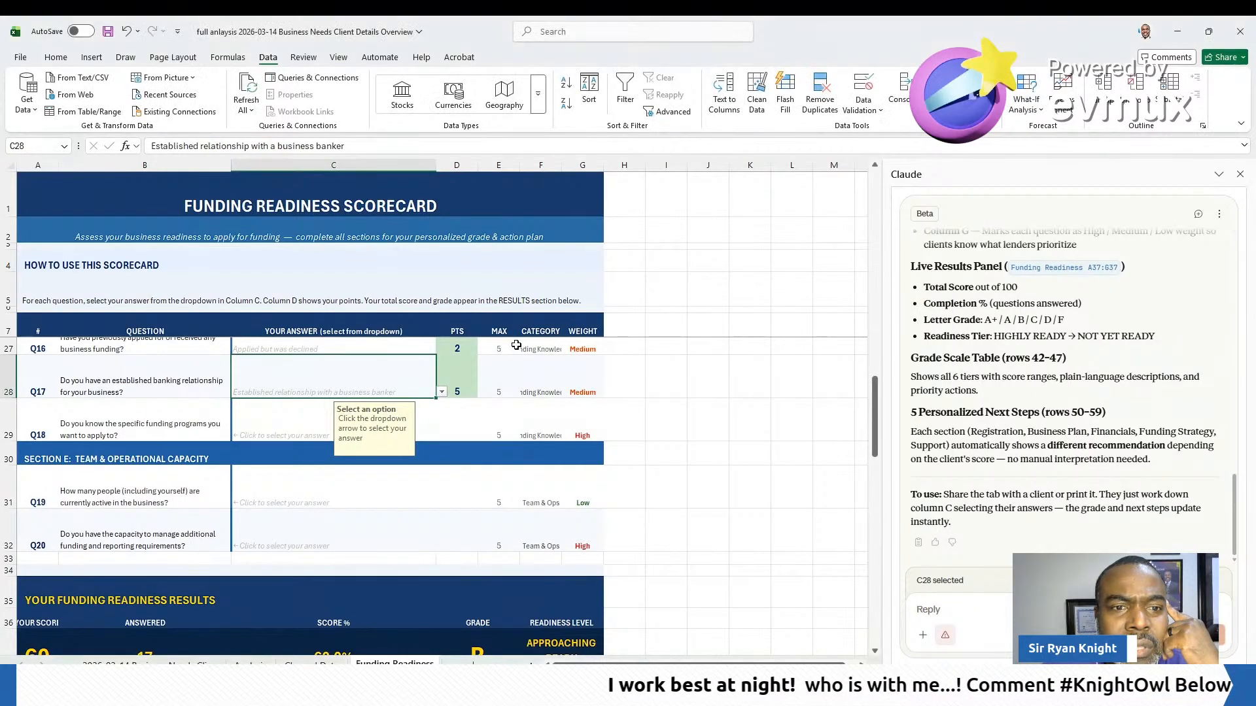
{"action": "left_click", "coordinate": [301, 428]}
{"action": "left_click", "coordinate": [434, 395]}
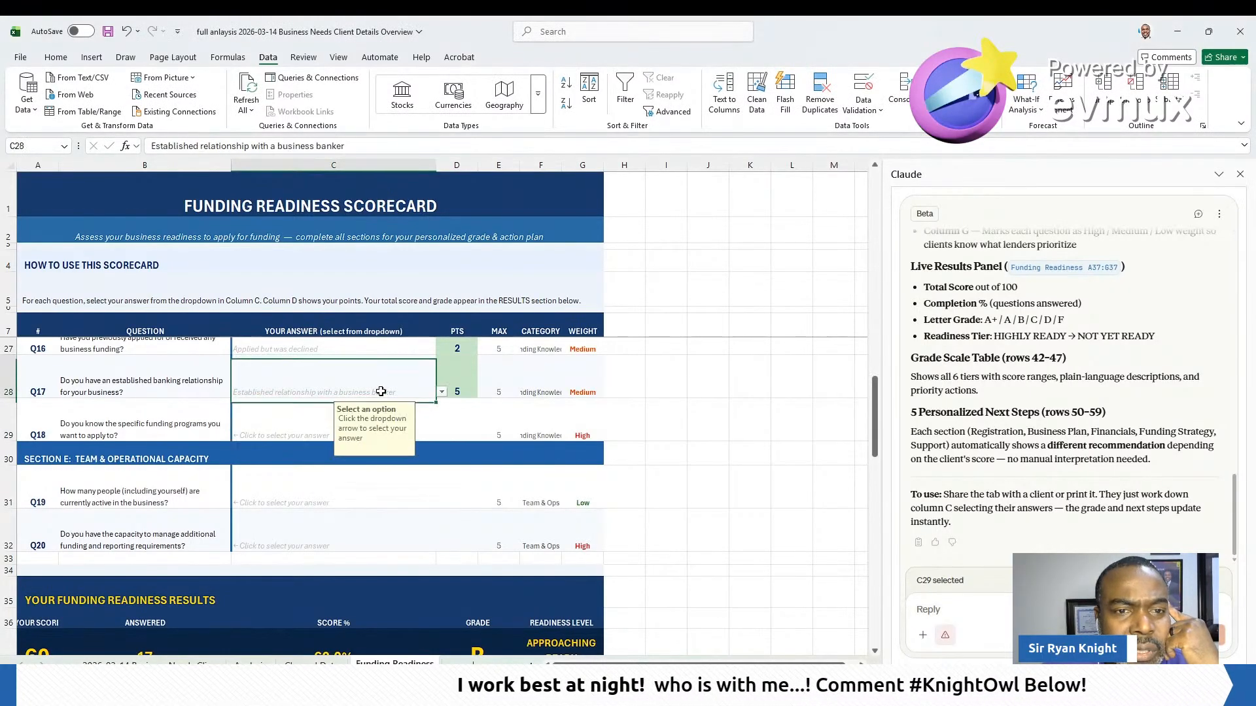
{"action": "left_click", "coordinate": [442, 392]}
{"action": "left_click", "coordinate": [398, 435]}
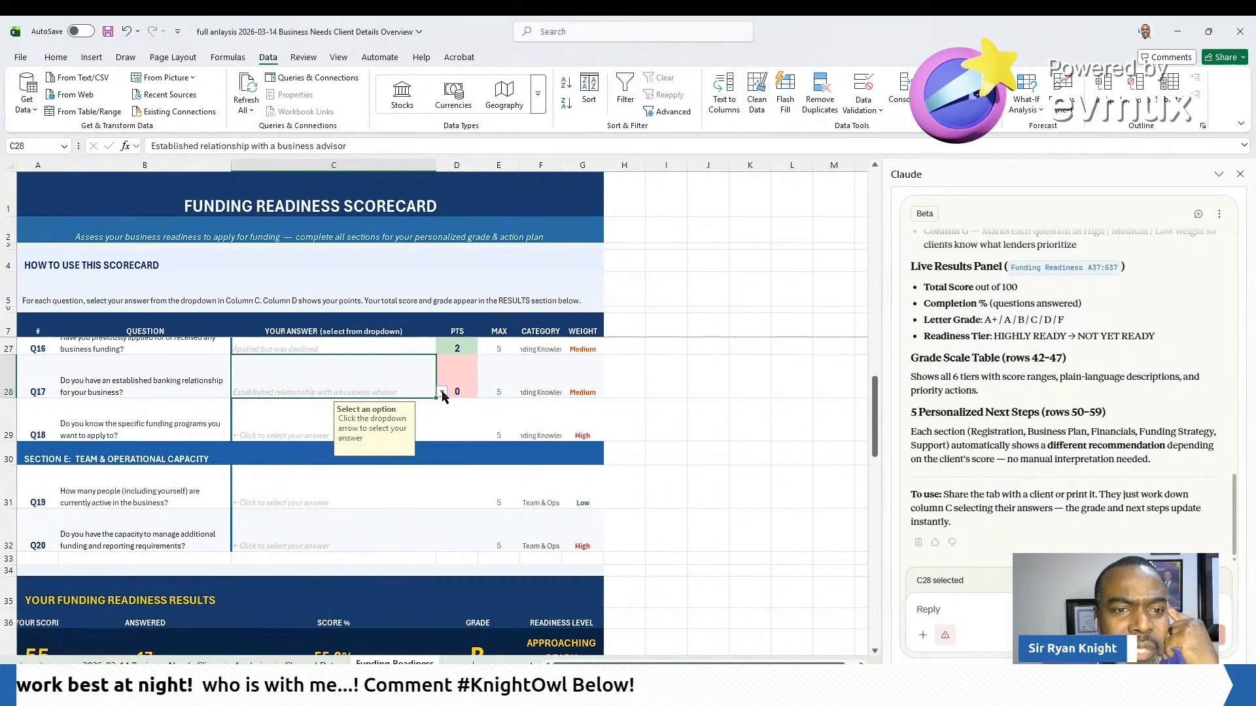
{"action": "left_click", "coordinate": [388, 425]}
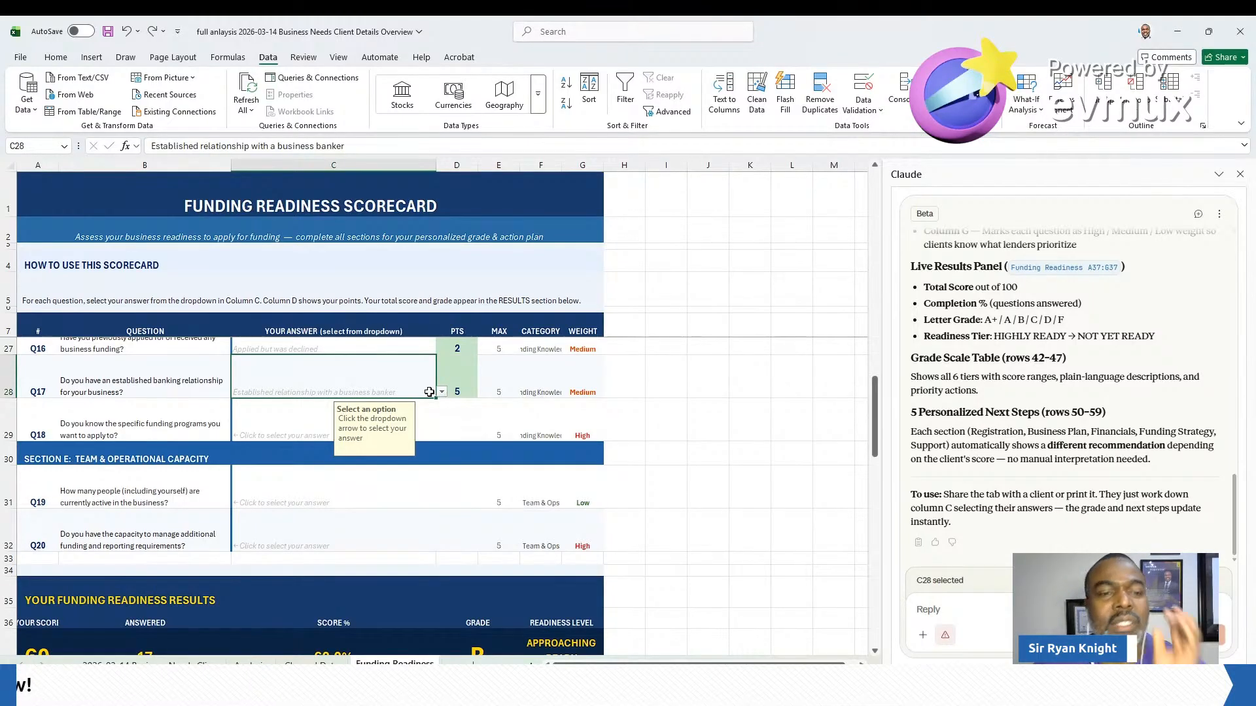
Answer Q18 with "Identified 1-2 specific programs" and Q19 with "Just me – sole operator"
{"action": "left_click", "coordinate": [433, 426]}
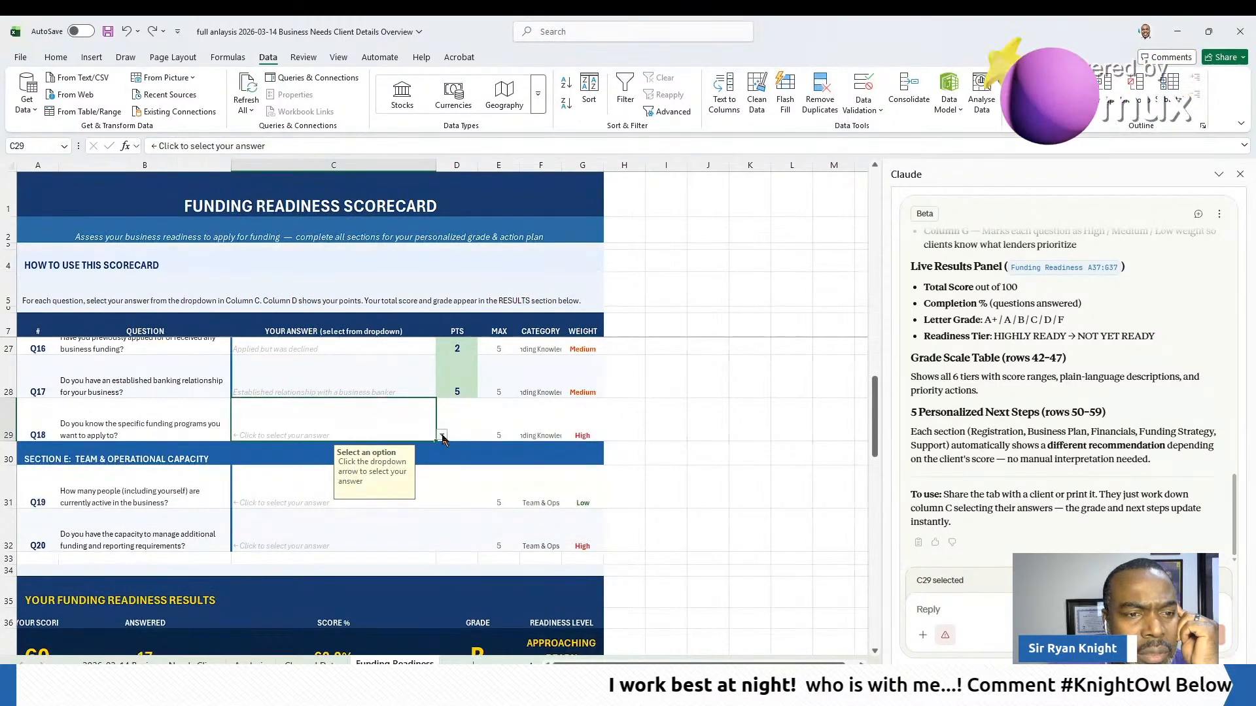
{"action": "left_click", "coordinate": [352, 477]}
{"action": "scroll", "coordinate": [334, 452], "scroll_direction": "down", "scroll_amount": 1}
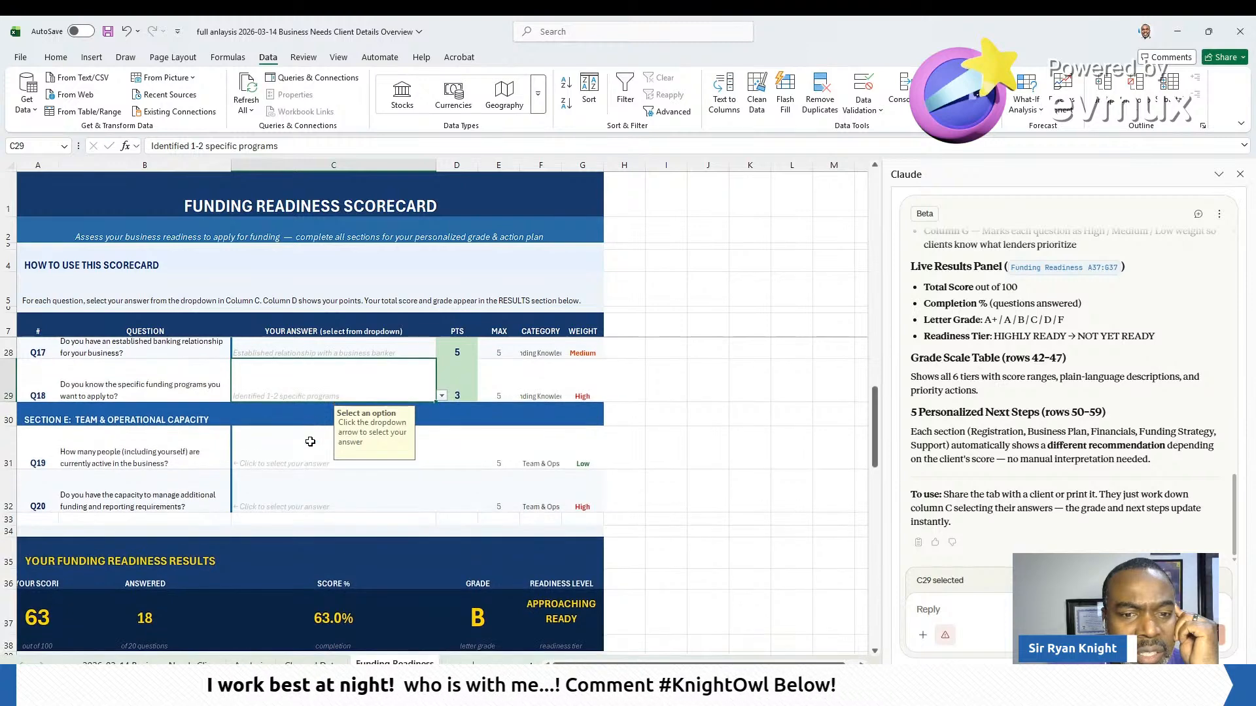
{"action": "left_click", "coordinate": [315, 443]}
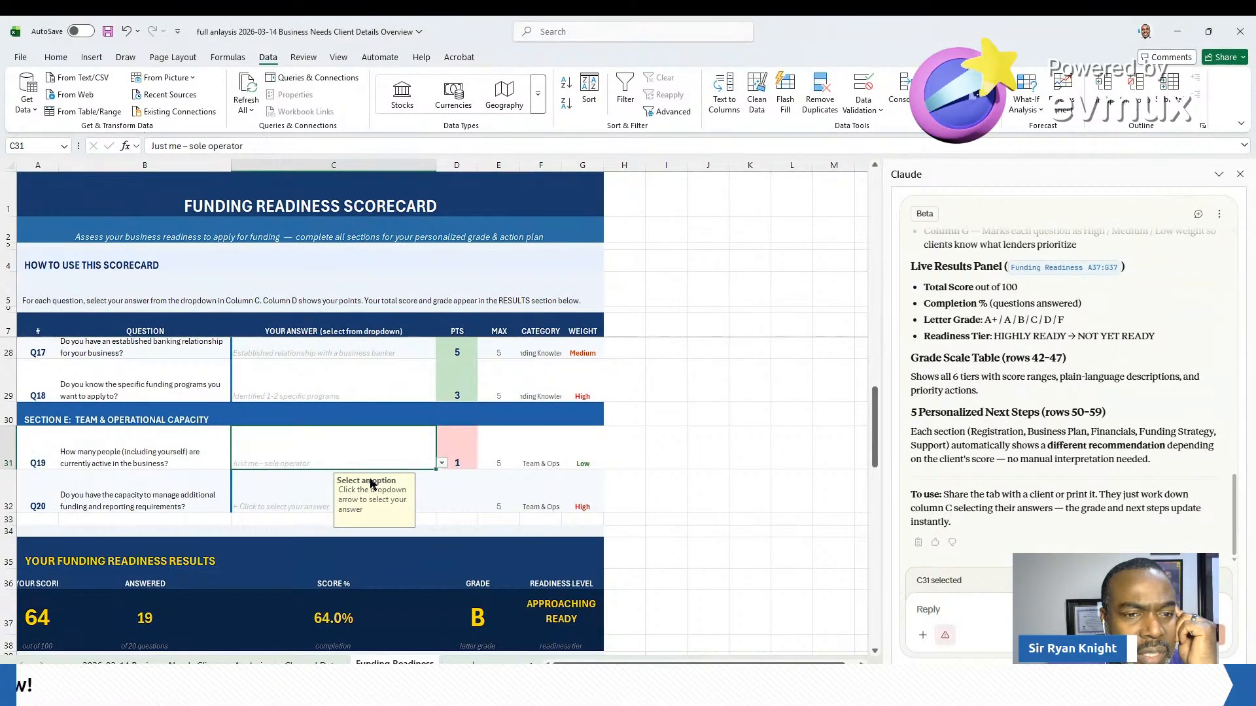
Answer Q20 about managing additional funding and reporting requirements with "Yes – with some guidance and support"
{"action": "scroll", "coordinate": [325, 441], "scroll_direction": "down", "scroll_amount": 1}
{"action": "left_click", "coordinate": [434, 466]}
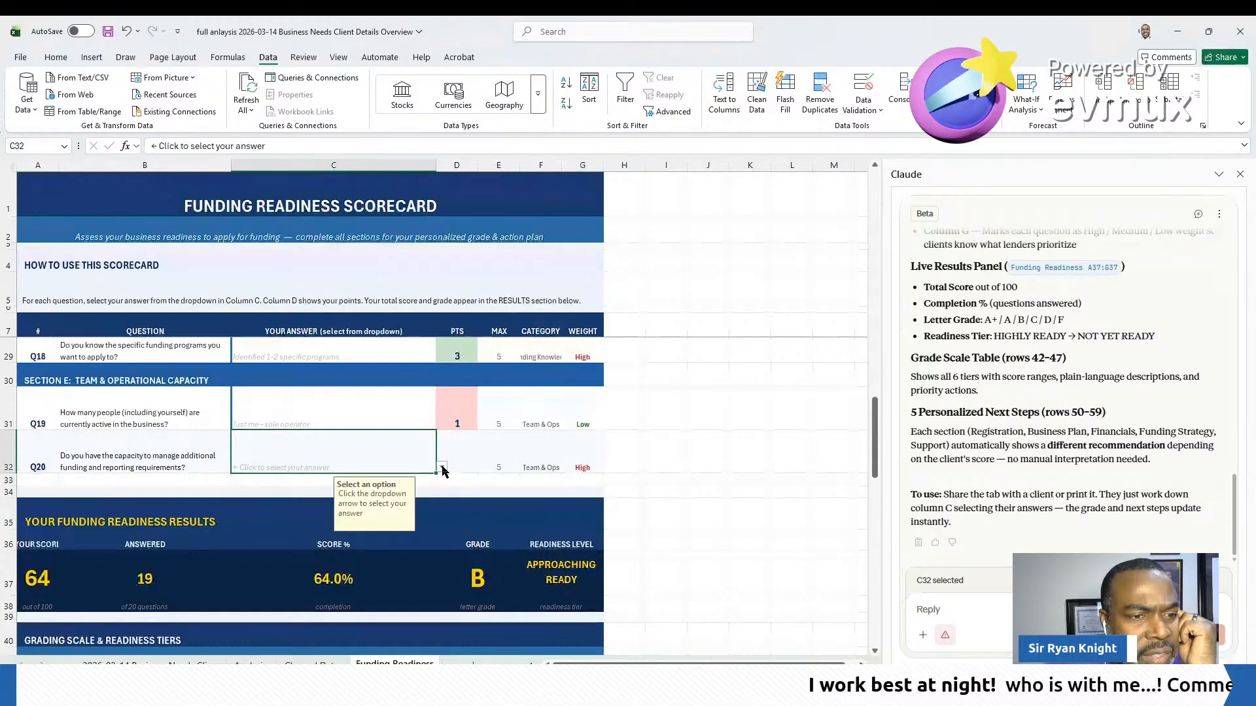
{"action": "left_click", "coordinate": [320, 505]}
Test the results section by clearing the Q20 answer and selecting "Yes – with some guidance and support" again
{"action": "scroll", "coordinate": [366, 464], "scroll_direction": "down", "scroll_amount": 2}
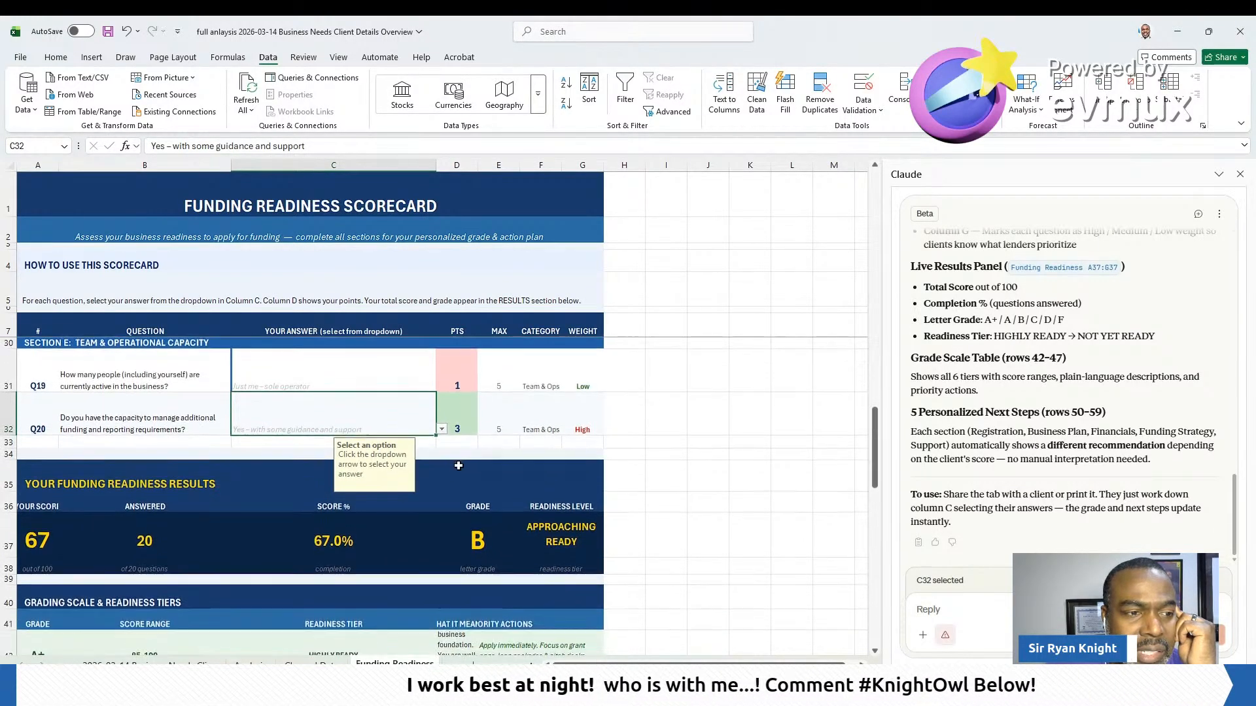
{"action": "left_click", "coordinate": [149, 508]}
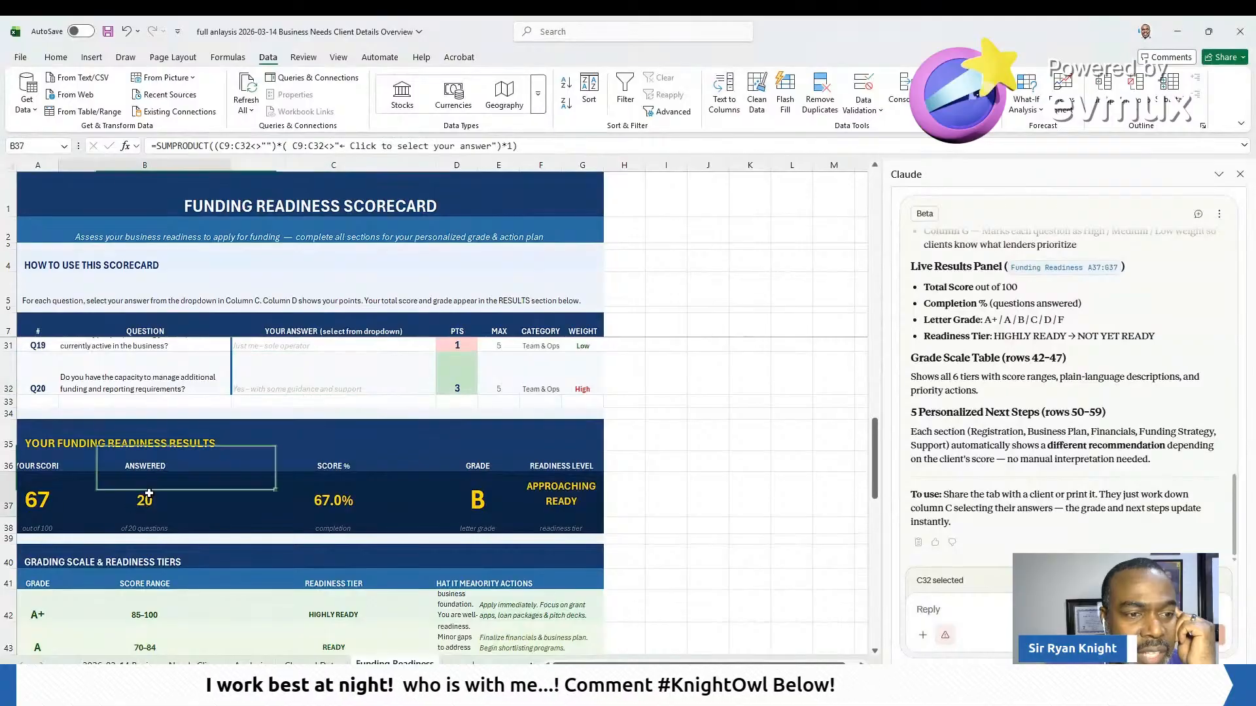
{"action": "left_click", "coordinate": [395, 387]}
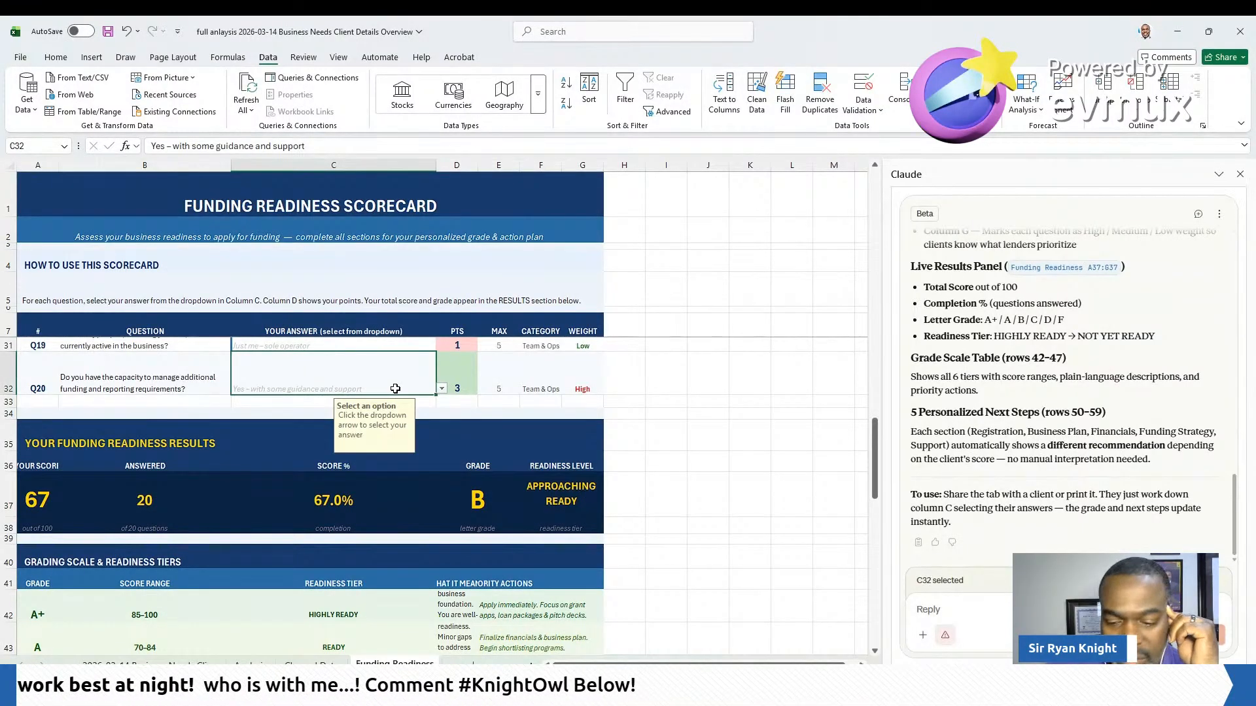
{"action": "key", "text": "Delete"}
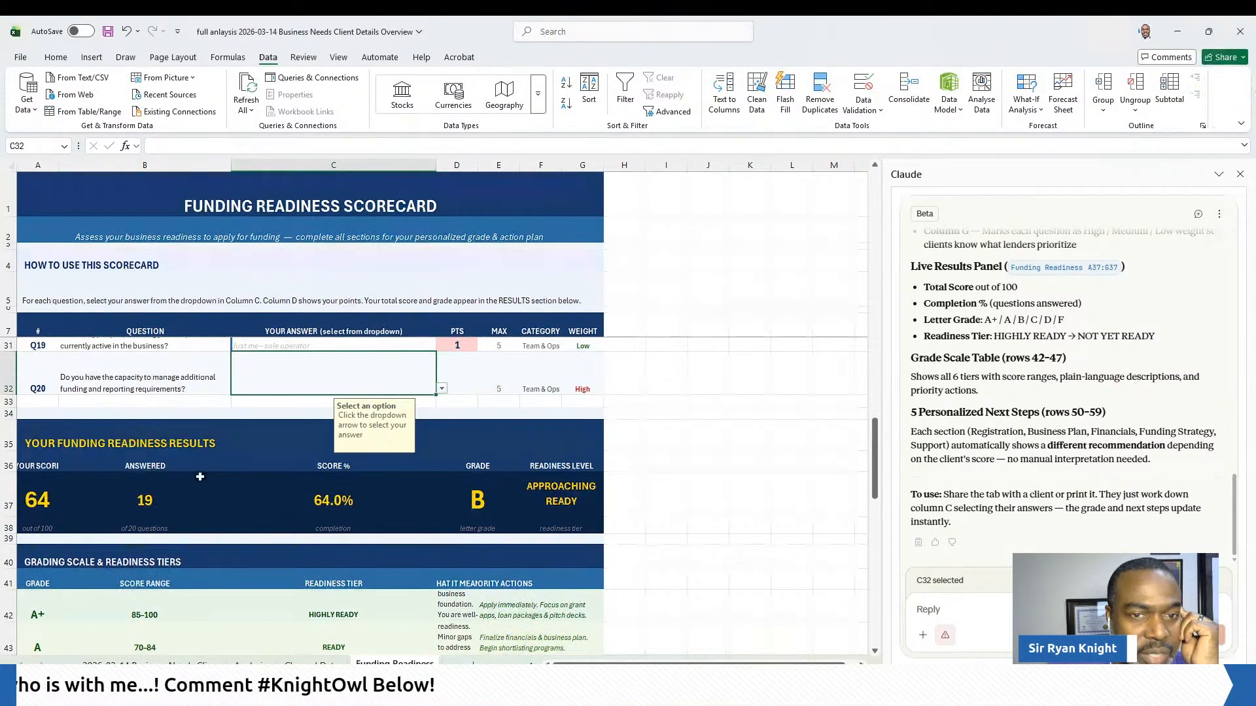
{"action": "left_click", "coordinate": [442, 388]}
{"action": "left_click", "coordinate": [363, 427]}
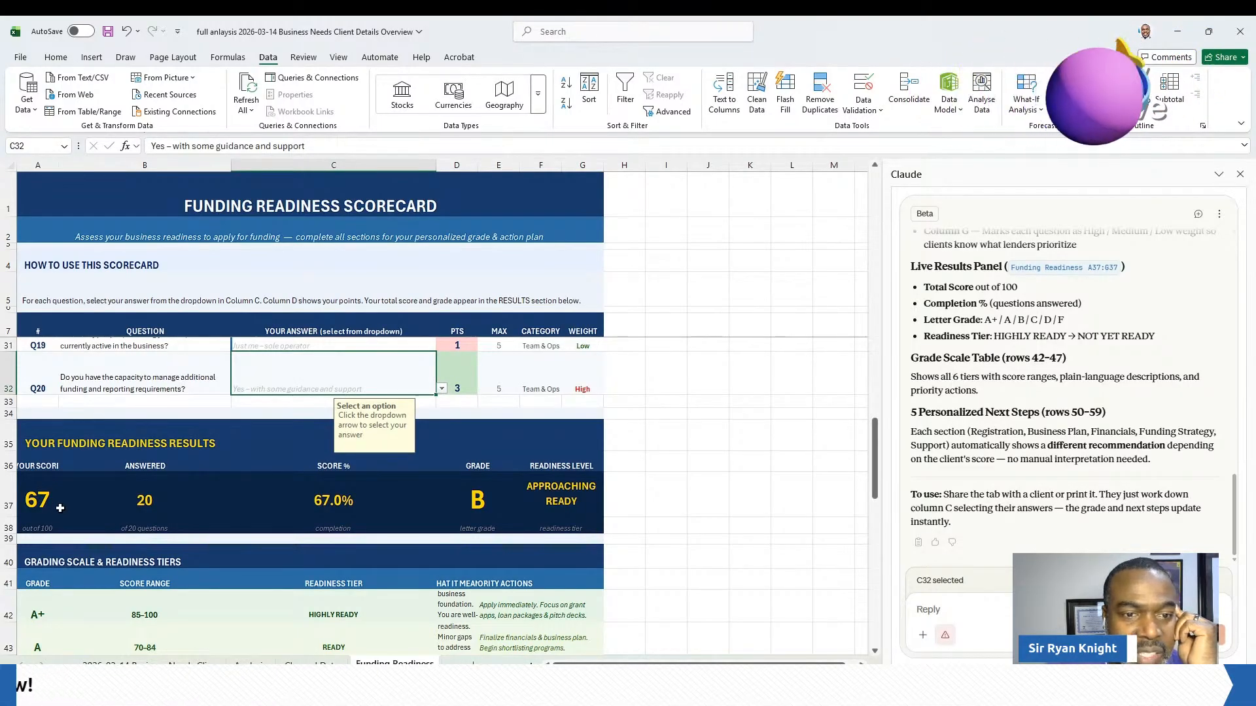
Review the readiness level result, the grading scale and the personalized next steps below the questionnaire
{"action": "left_click", "coordinate": [562, 494]}
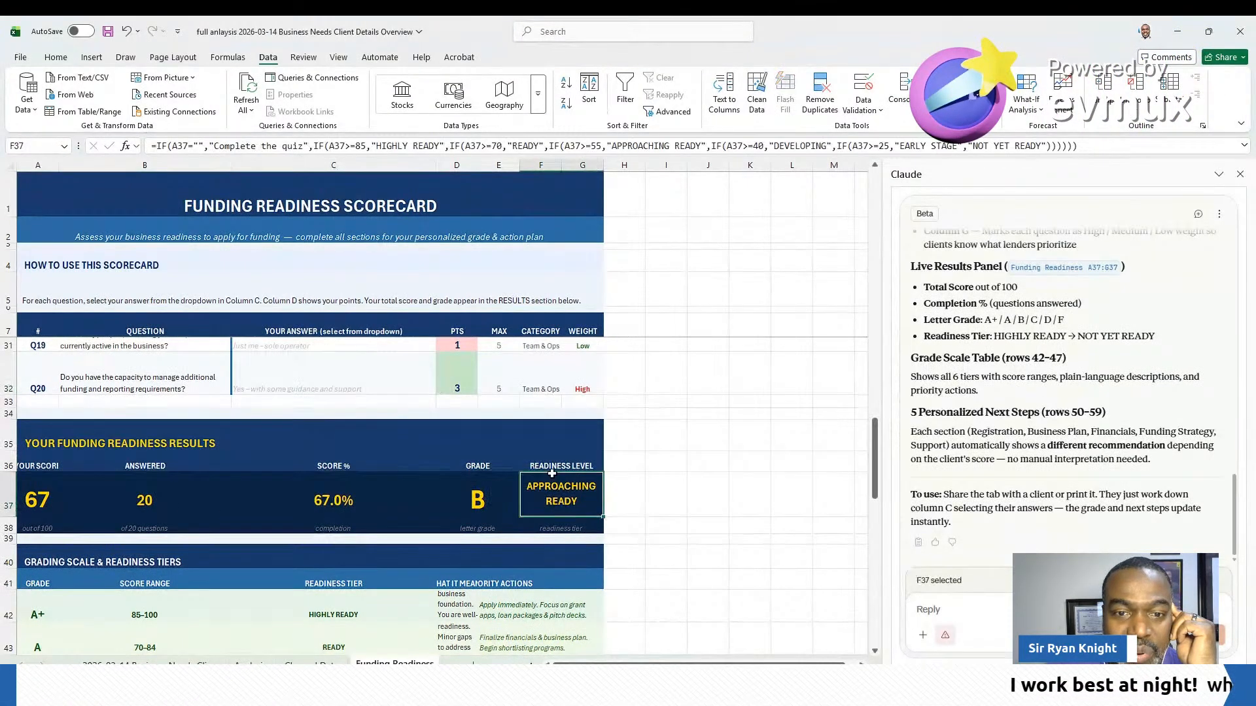
{"action": "scroll", "coordinate": [579, 499], "scroll_direction": "down", "scroll_amount": 3}
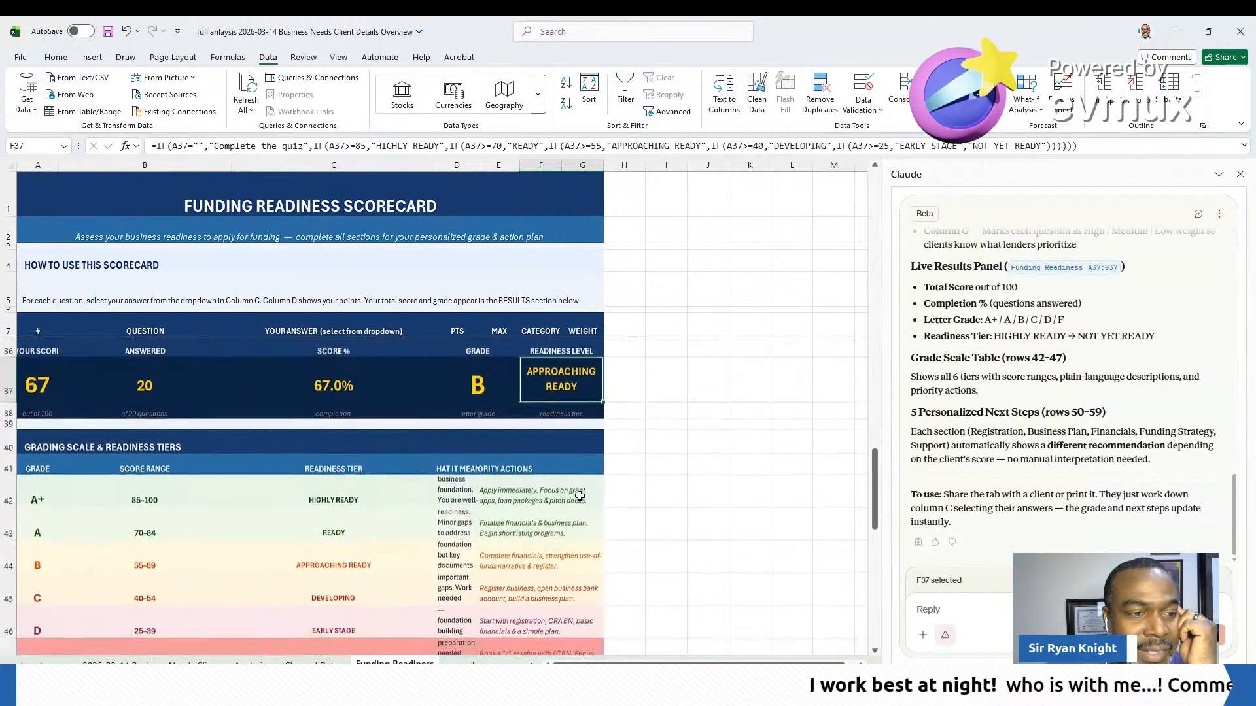
{"action": "scroll", "coordinate": [580, 496], "scroll_direction": "down", "scroll_amount": 3}
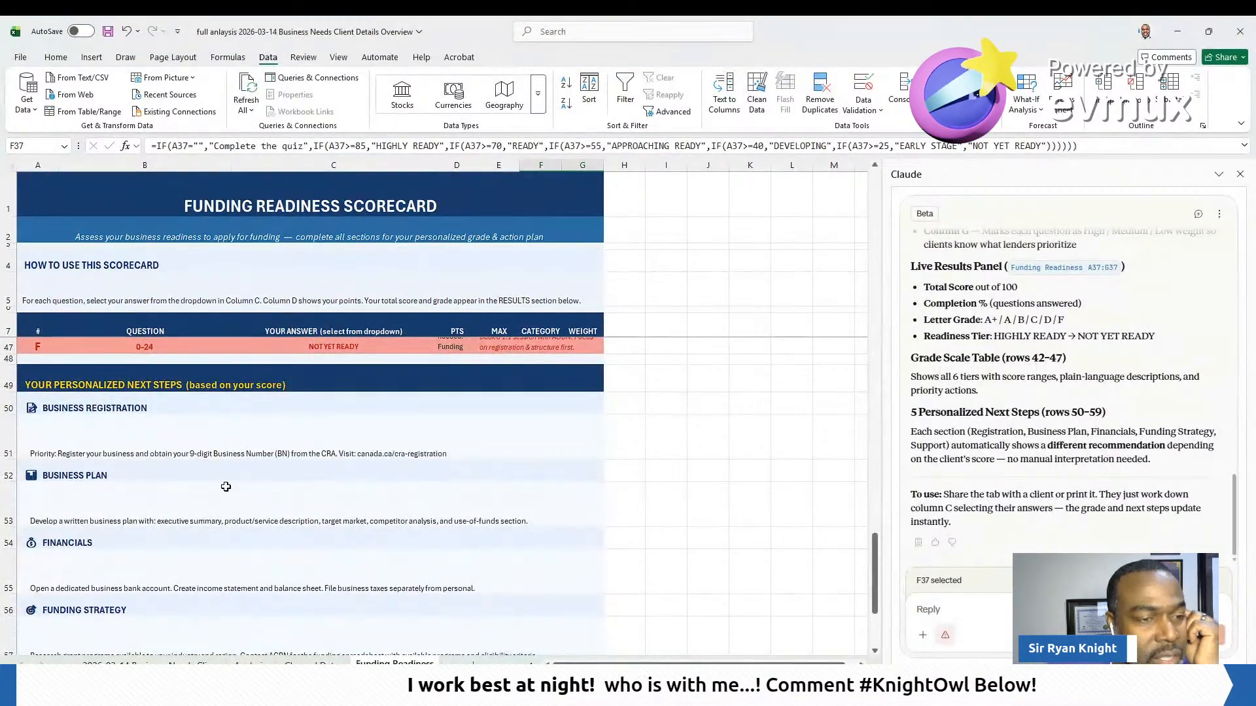
Examine each personalized next-step recommendation and its formula, from Business Registration to Support & Next Steps, and look back over the grading scale and questionnaire
{"action": "scroll", "coordinate": [196, 471], "scroll_direction": "down", "scroll_amount": 1}
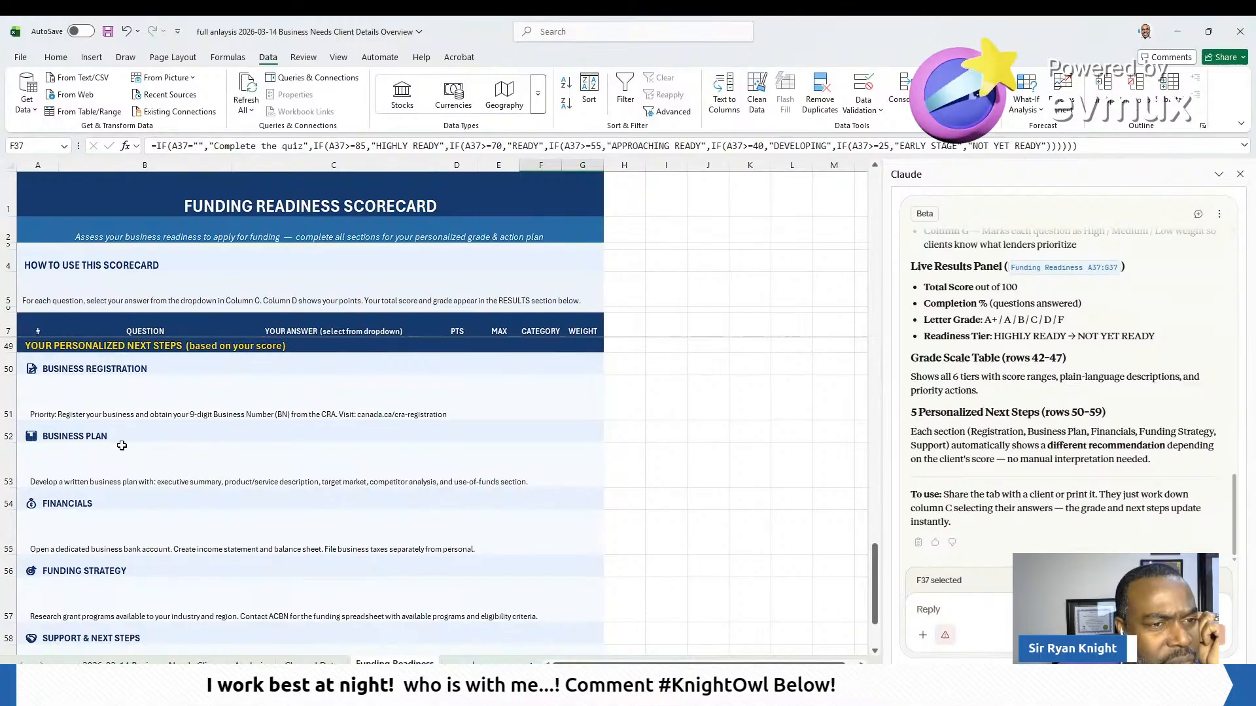
{"action": "left_click", "coordinate": [188, 410]}
{"action": "scroll", "coordinate": [188, 410], "scroll_direction": "down", "scroll_amount": 1}
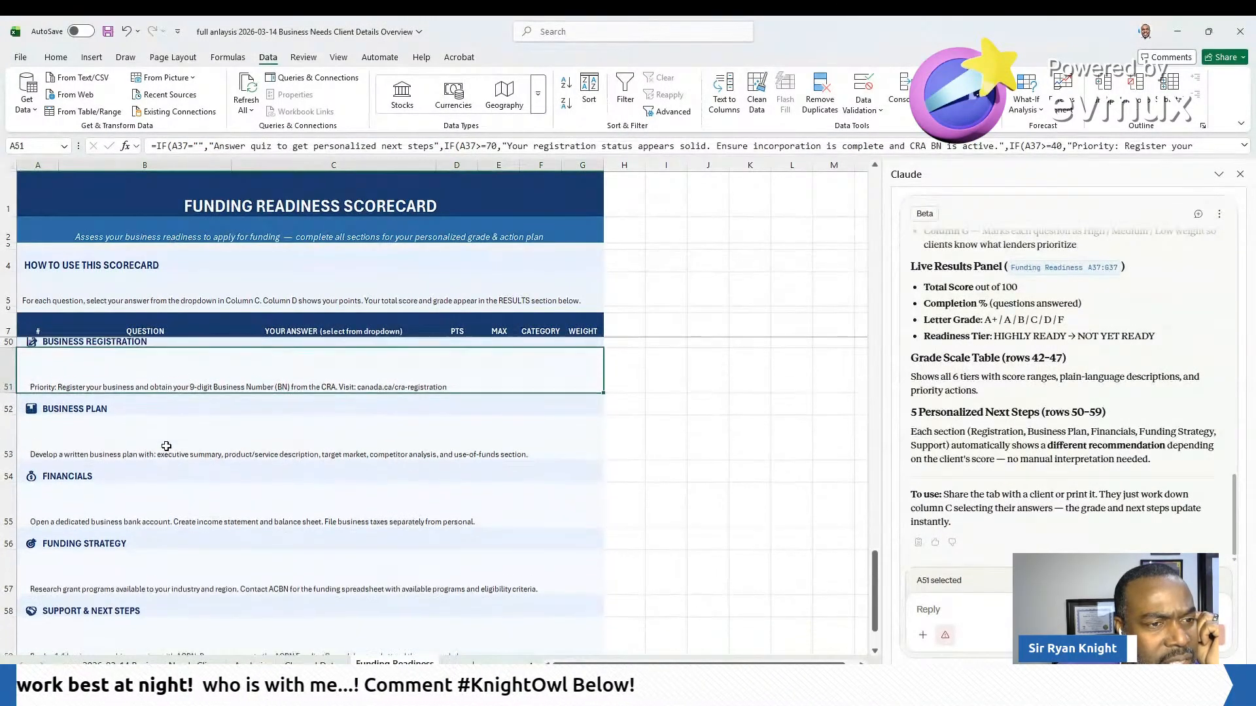
{"action": "left_click", "coordinate": [164, 440]}
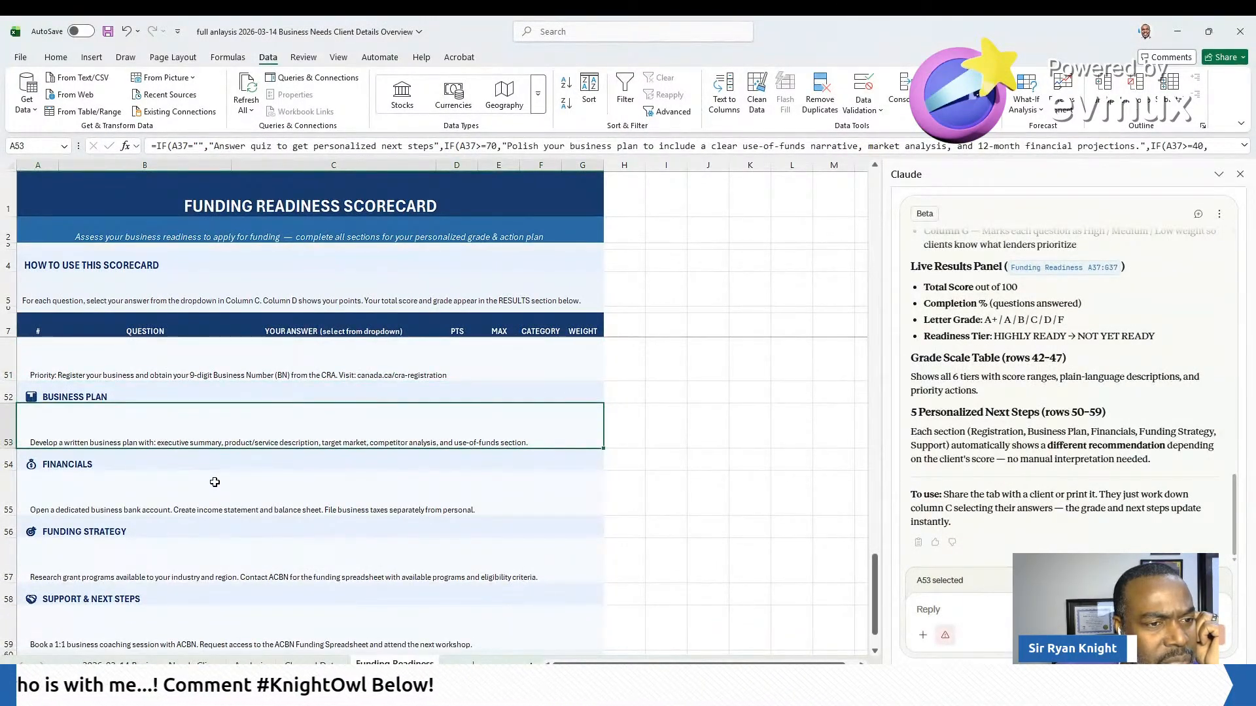
{"action": "left_click", "coordinate": [163, 484]}
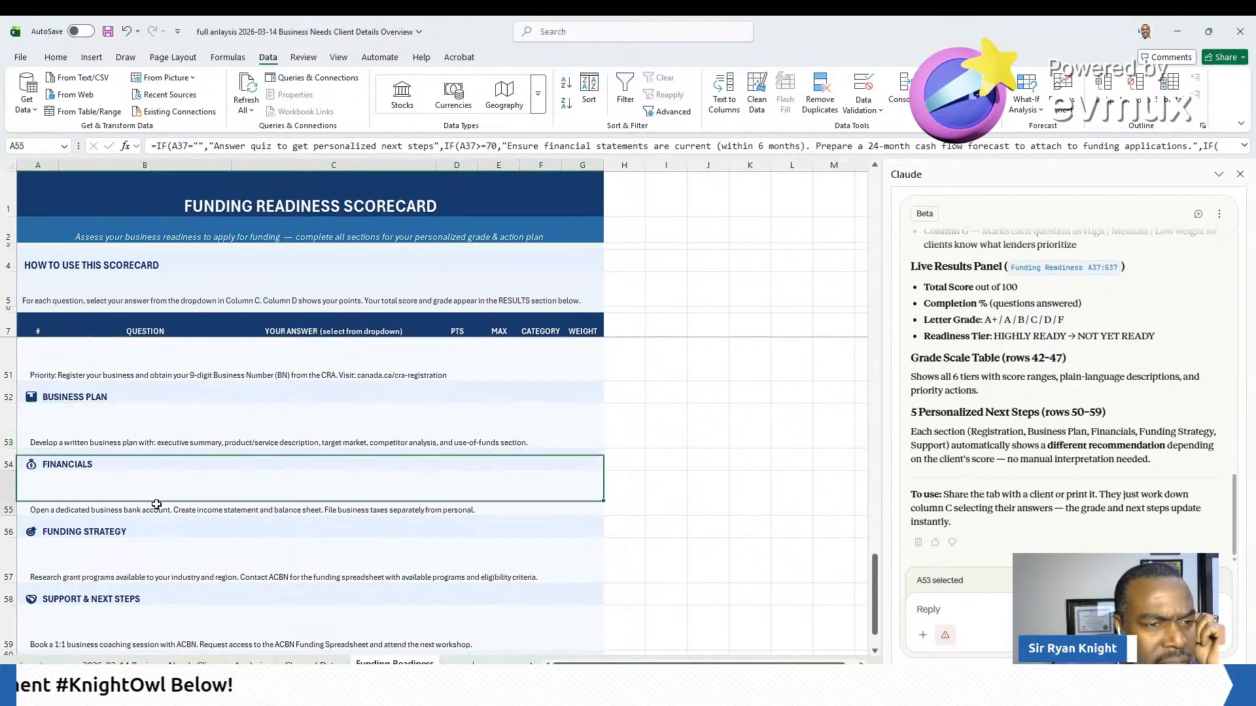
{"action": "scroll", "coordinate": [251, 498], "scroll_direction": "down", "scroll_amount": 1}
{"action": "scroll", "coordinate": [250, 498], "scroll_direction": "down", "scroll_amount": 1}
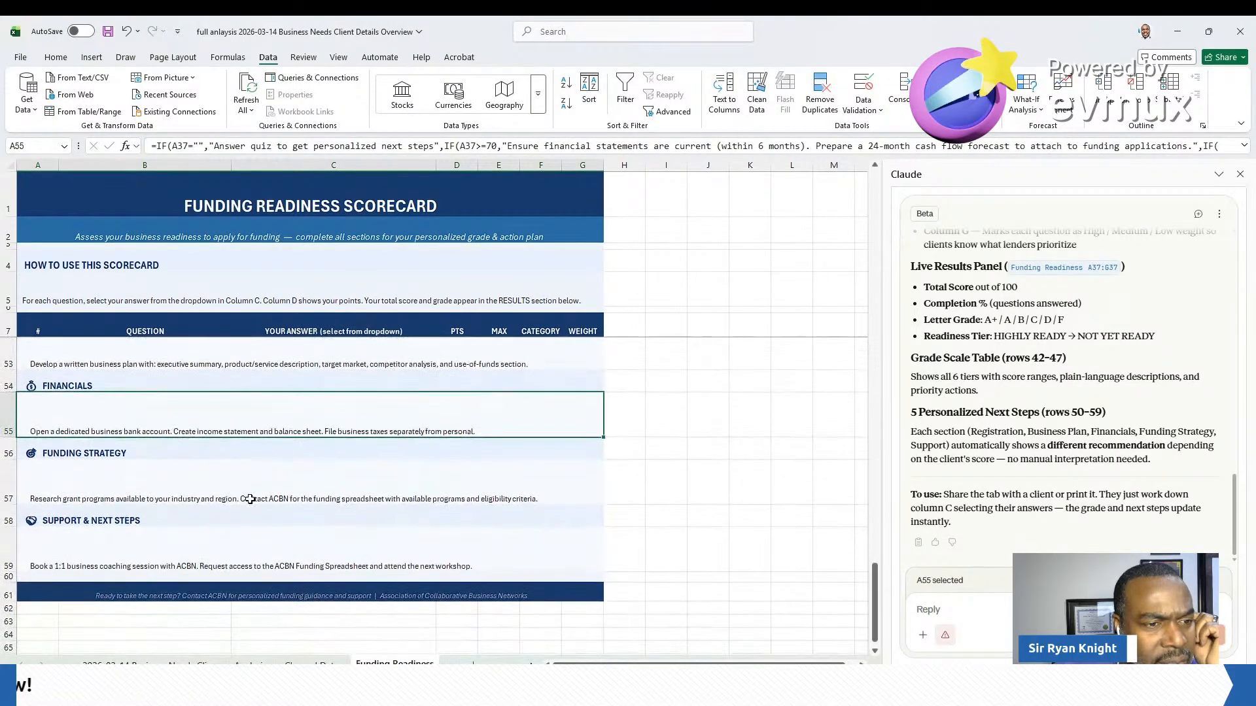
{"action": "left_click", "coordinate": [208, 557]}
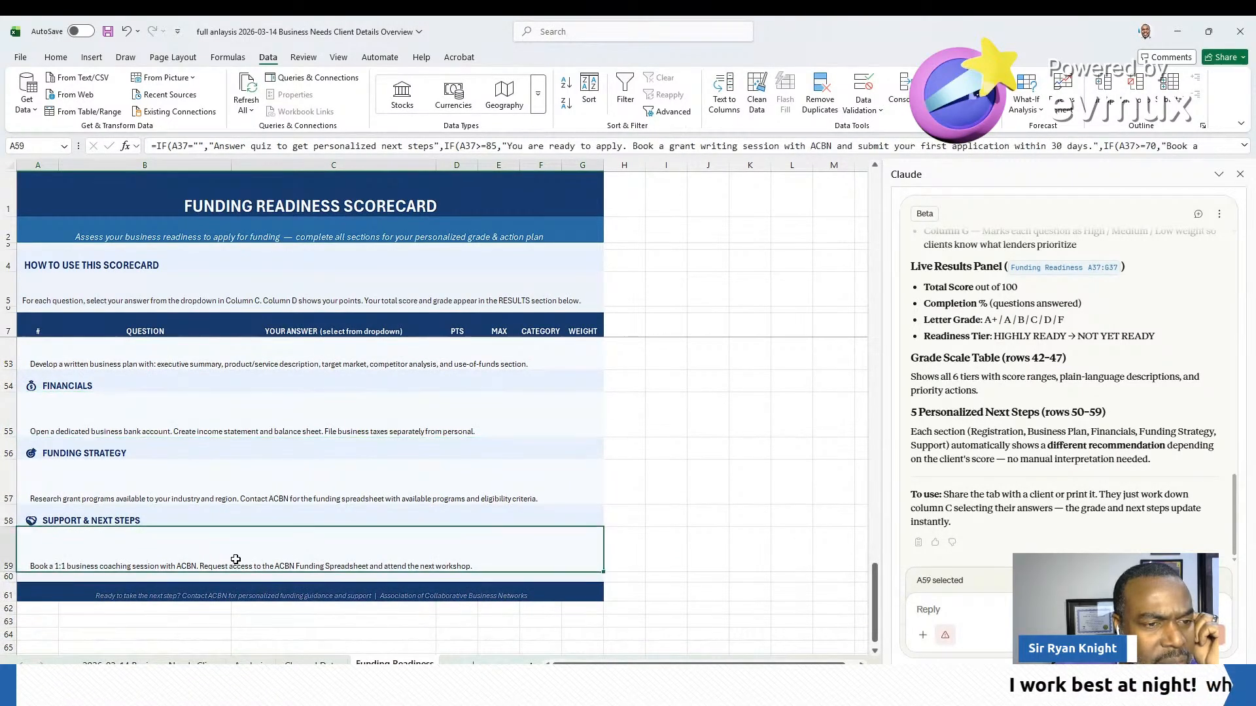
{"action": "scroll", "coordinate": [255, 506], "scroll_direction": "down", "scroll_amount": 1}
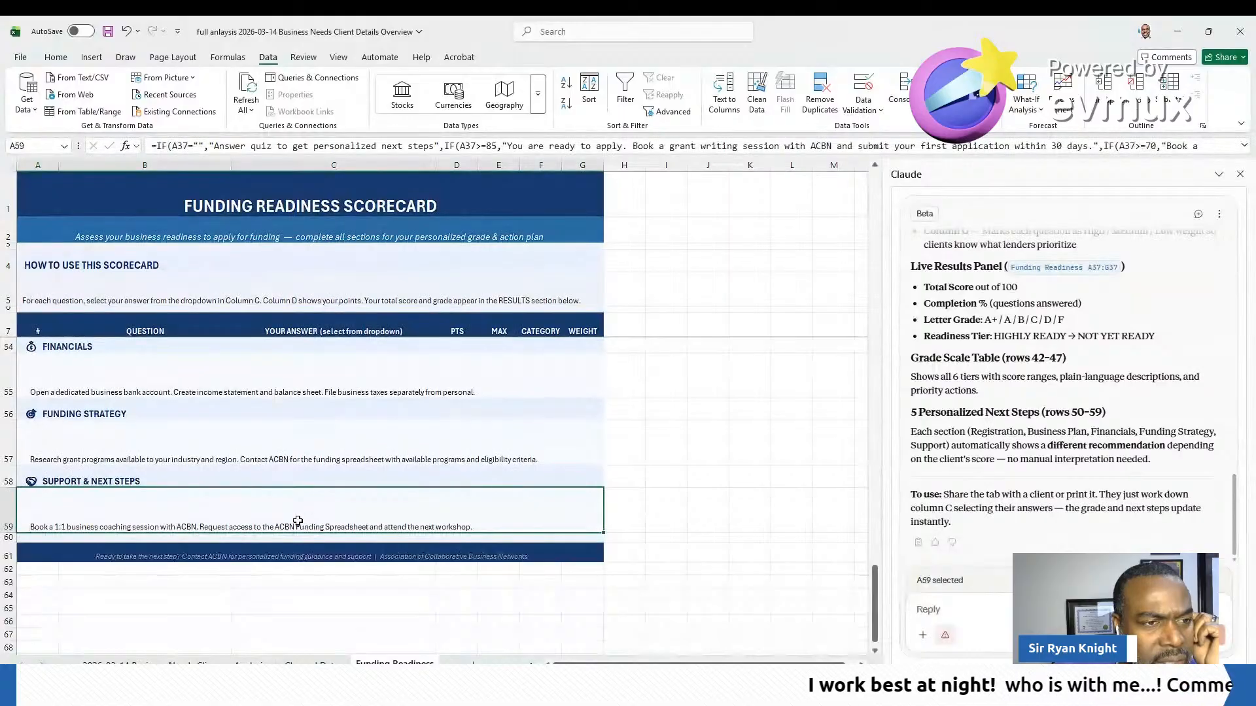
{"action": "scroll", "coordinate": [275, 504], "scroll_direction": "up", "scroll_amount": 3}
{"action": "scroll", "coordinate": [183, 443], "scroll_direction": "down", "scroll_amount": 2}
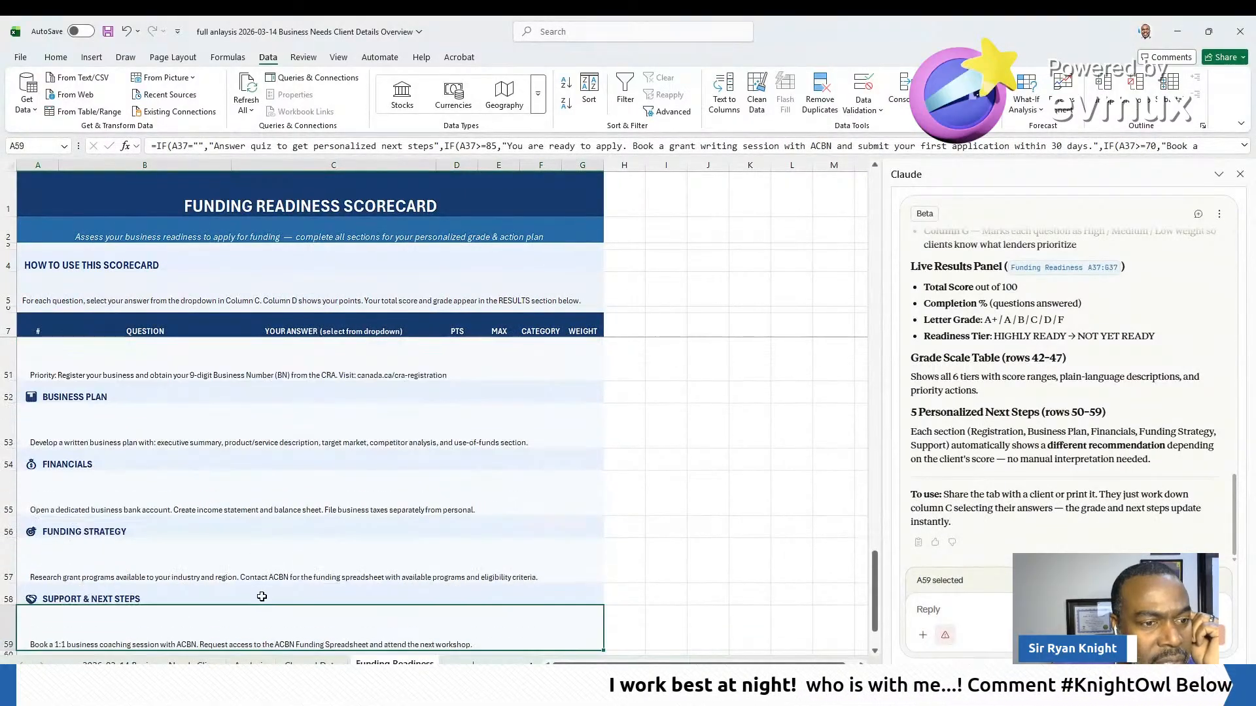
{"action": "scroll", "coordinate": [270, 568], "scroll_direction": "up", "scroll_amount": 3}
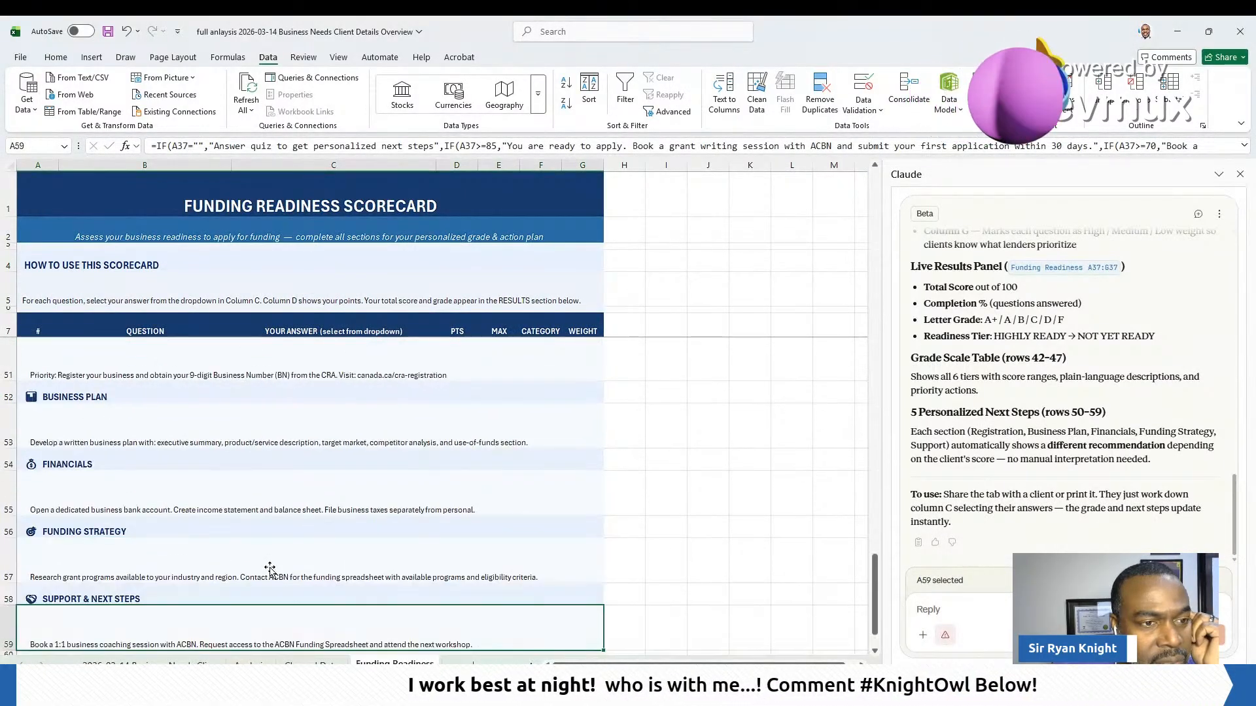
{"action": "scroll", "coordinate": [269, 569], "scroll_direction": "up", "scroll_amount": 3}
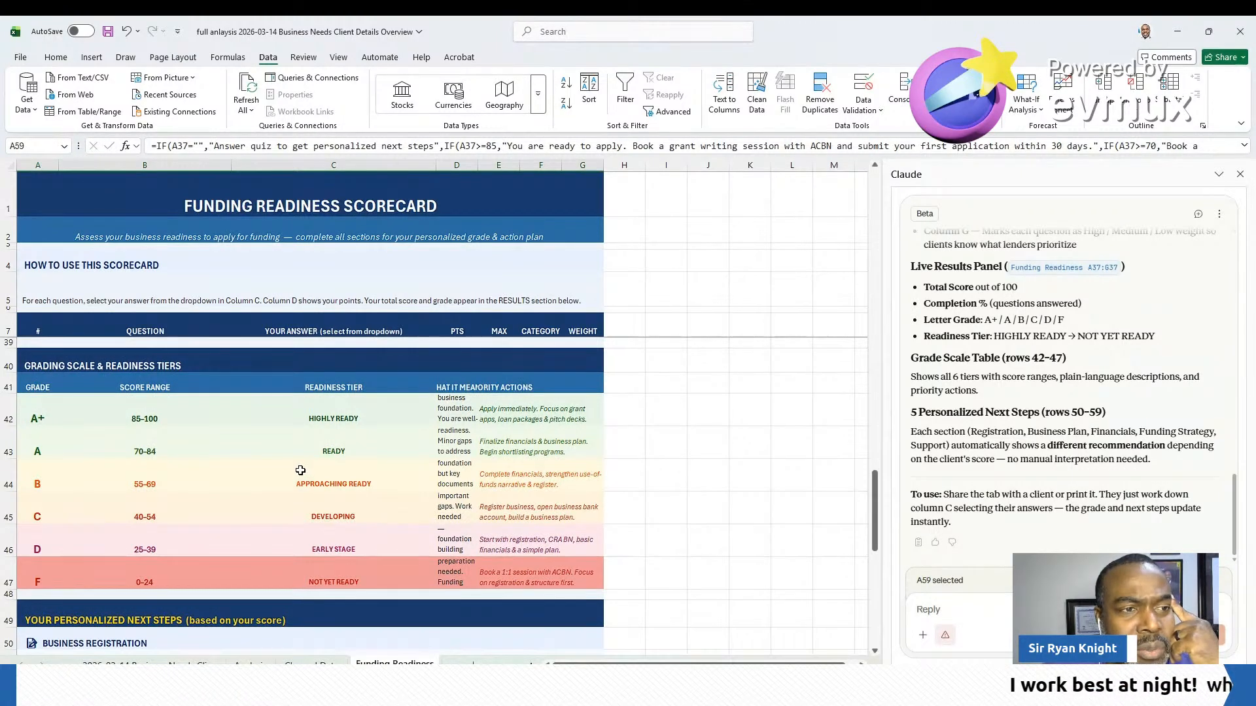
{"action": "scroll", "coordinate": [300, 471], "scroll_direction": "up", "scroll_amount": 8}
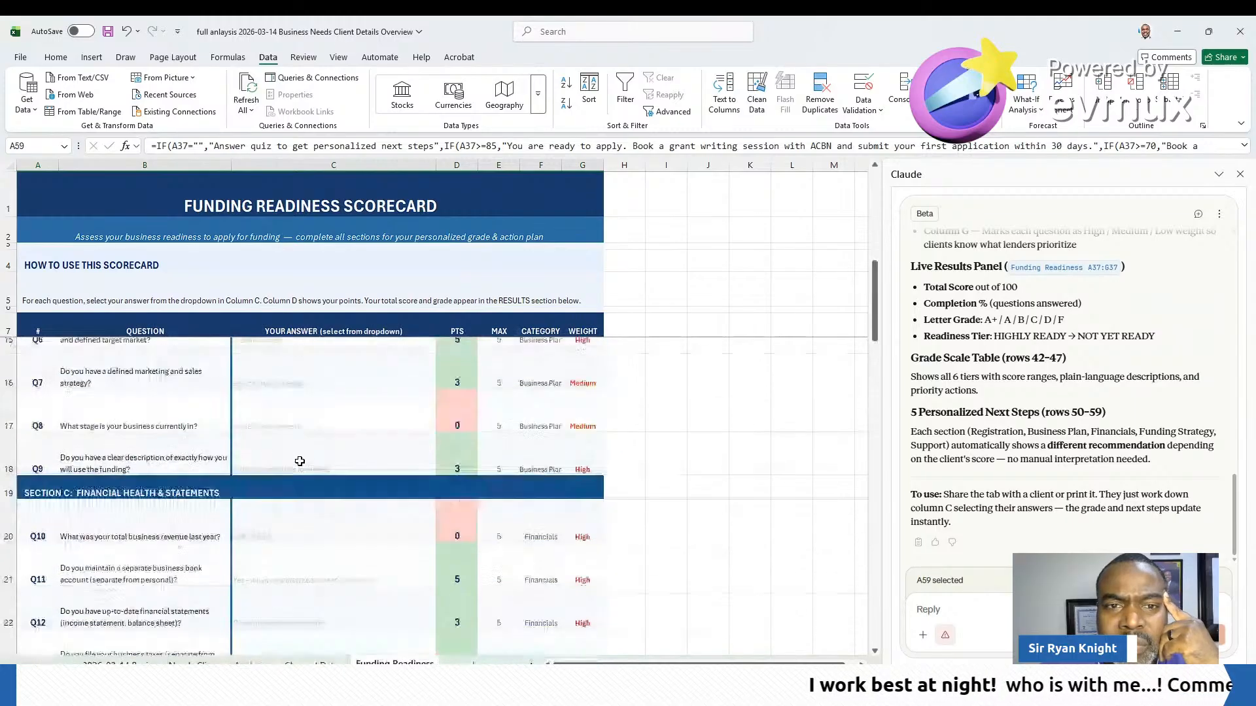
{"action": "scroll", "coordinate": [300, 462], "scroll_direction": "up", "scroll_amount": 3}
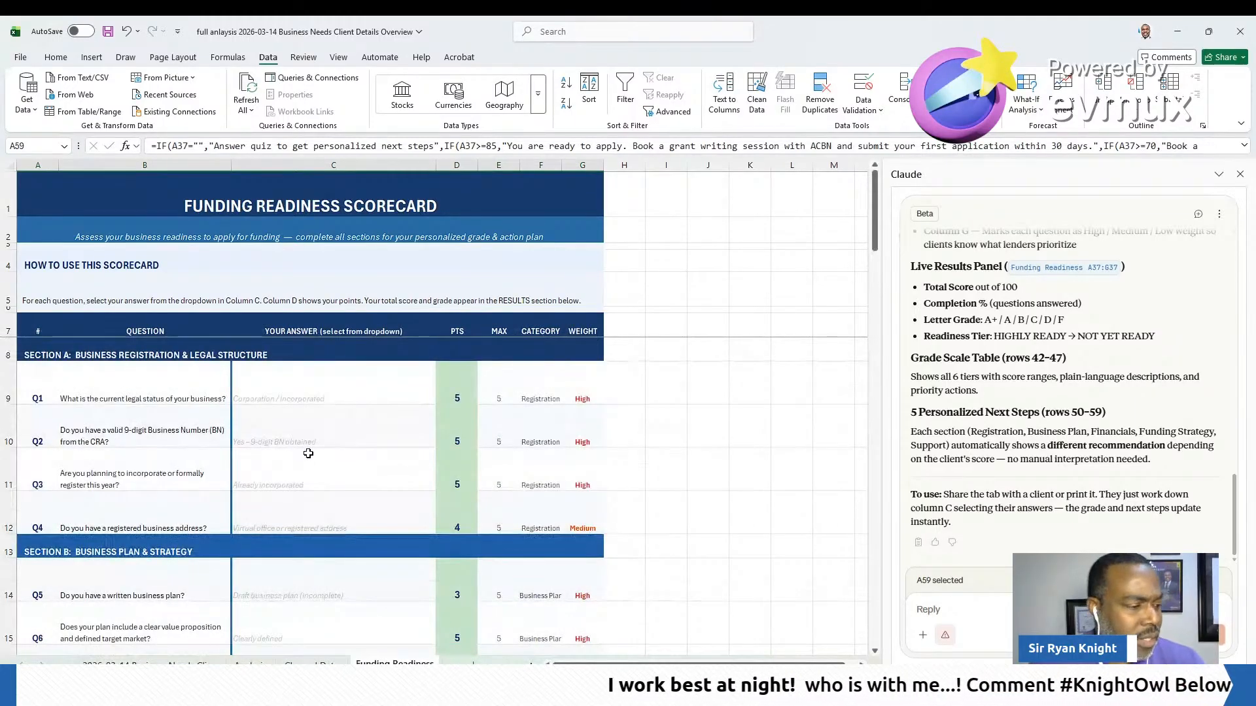
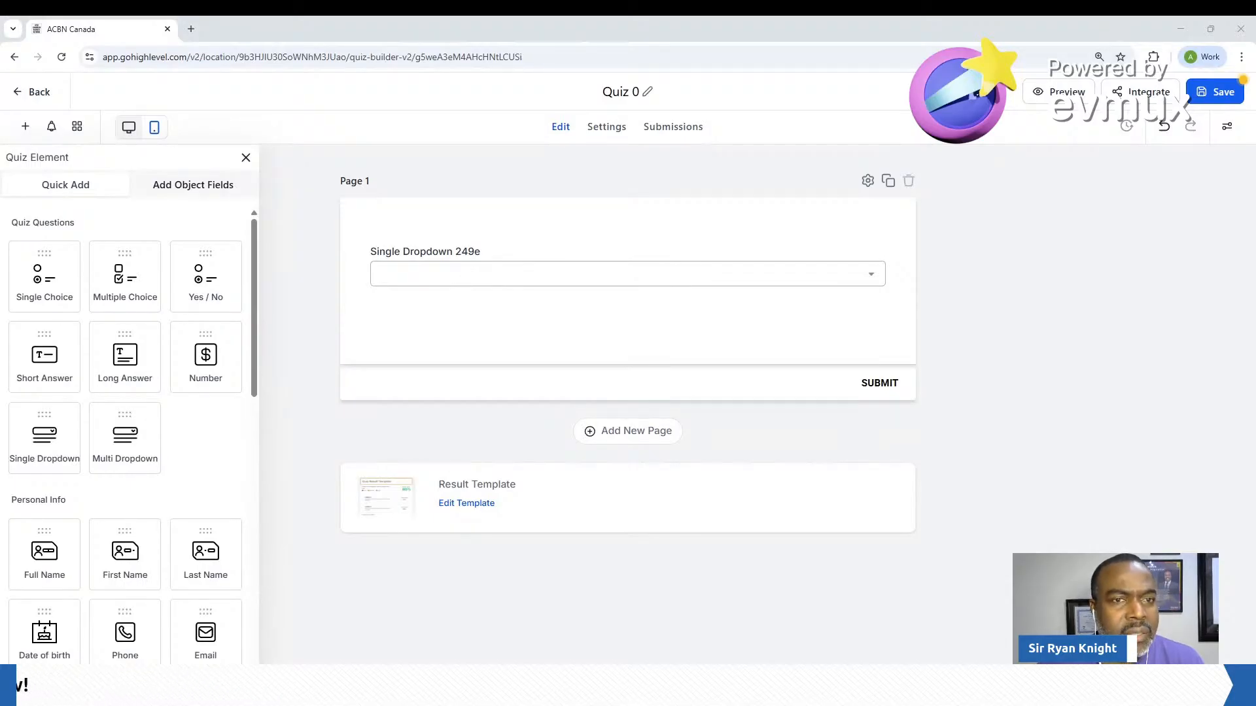
In the GoHighLevel quiz builder, title the dropdown question "What is the current legal status of your business?" and set its first option to "I have not registered my business"
{"action": "left_click", "coordinate": [475, 265]}
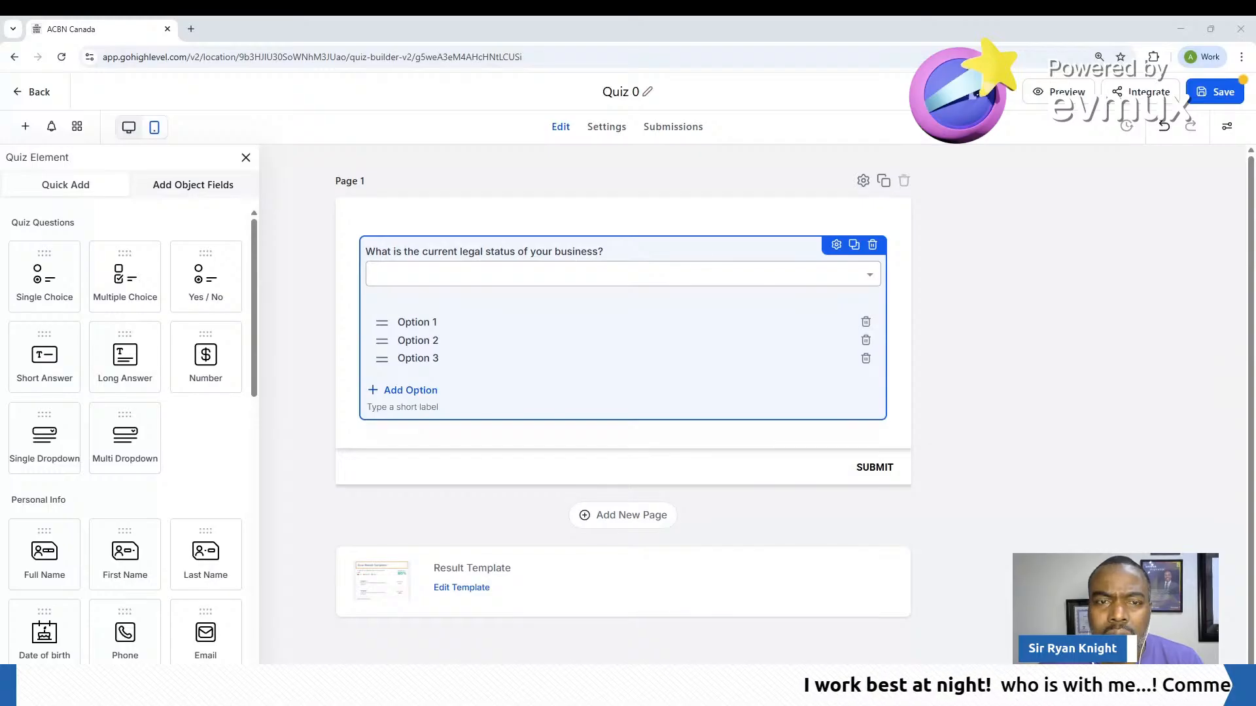
{"action": "triple_click", "coordinate": [439, 322]}
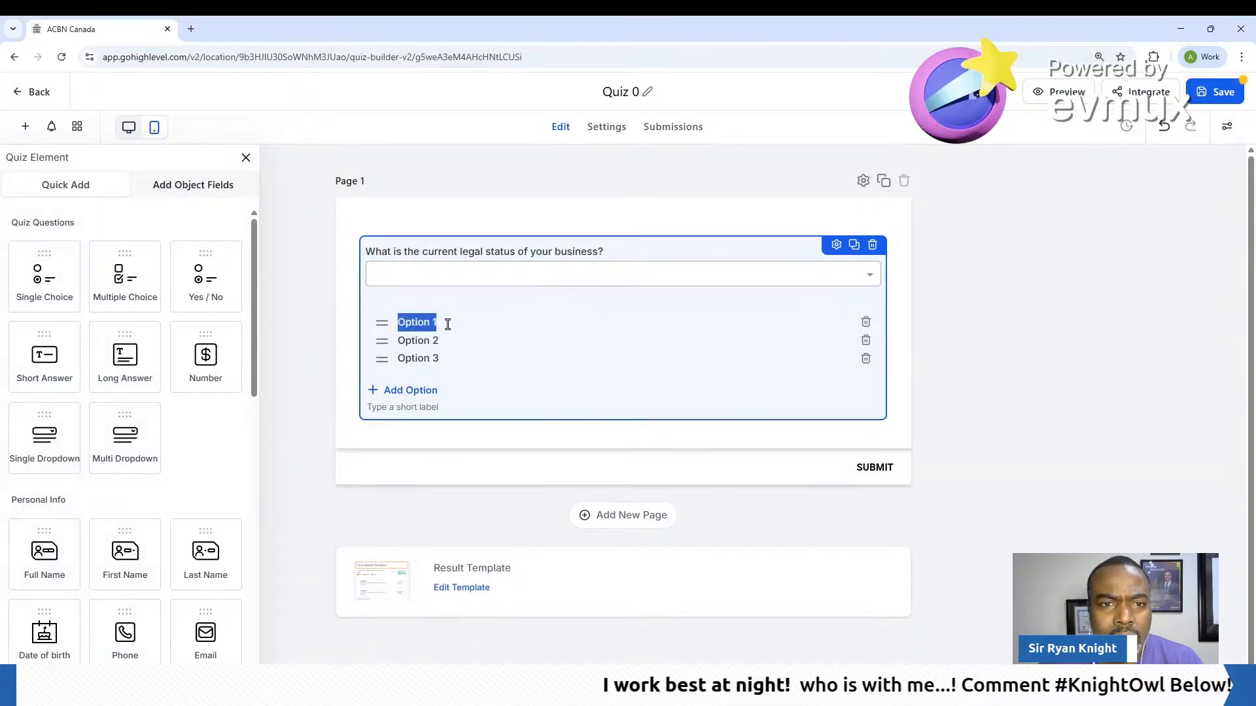
{"action": "type", "text": "I have not registered my business,Sole Proprietor (registered),Partnership (registered),Corporation / Incorporated,Non-Profit / Social Enterprise"}
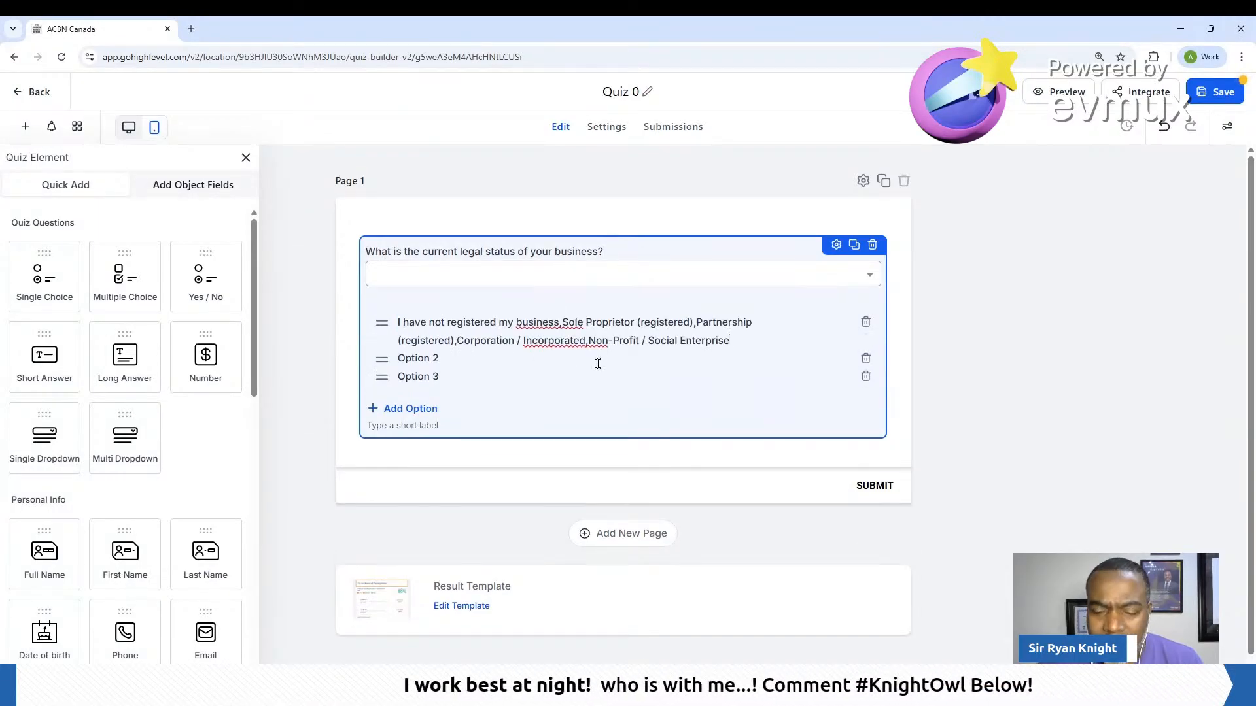
{"action": "key", "text": "shift+Up"}
{"action": "key", "text": "ctrl+shift+Left"}
{"action": "key", "text": "ctrl+shift+Left"}
{"action": "key", "text": "ctrl+shift+Left"}
{"action": "key", "text": "ctrl+shift+Left"}
{"action": "key", "text": "ctrl+c"}
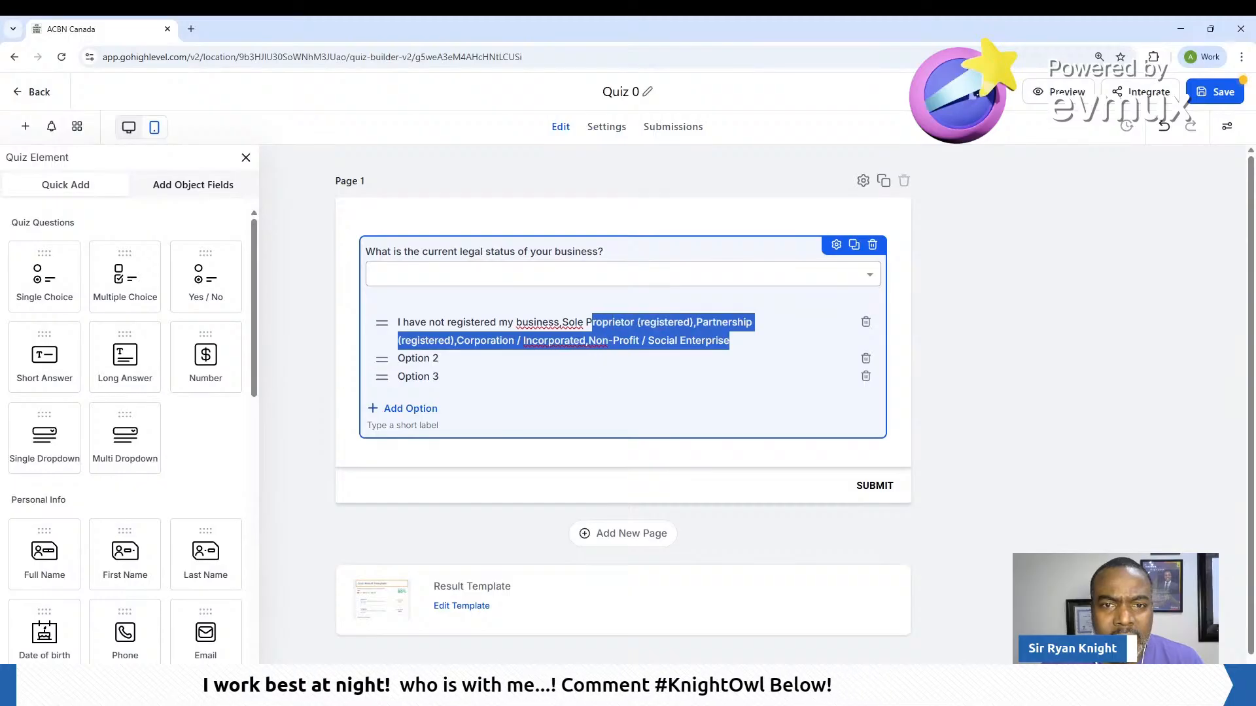
{"action": "key", "text": "BackSpace"}
{"action": "key", "text": "BackSpace"}
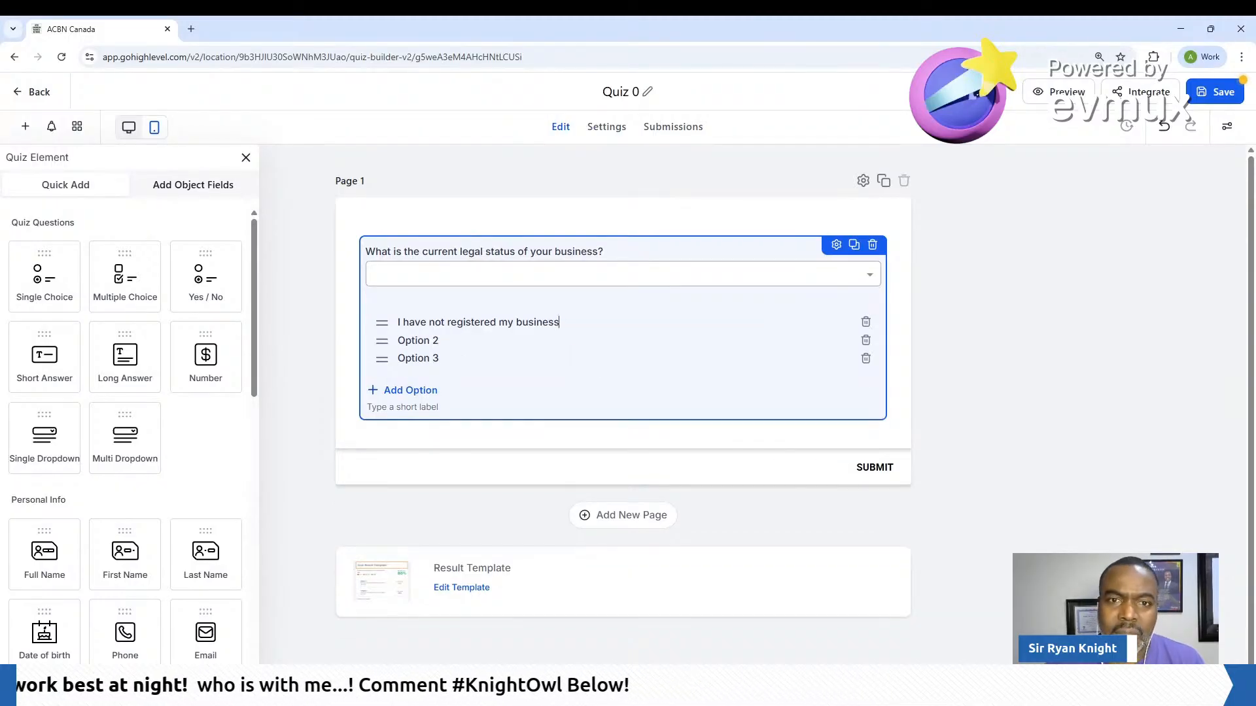
Set the legal status question's second option to "Sole Proprietor (registered)", removing the remaining answer choices from that entry
{"action": "key", "text": "Tab"}
{"action": "key", "text": "ctrl+v"}
{"action": "key", "text": "shift+Up"}
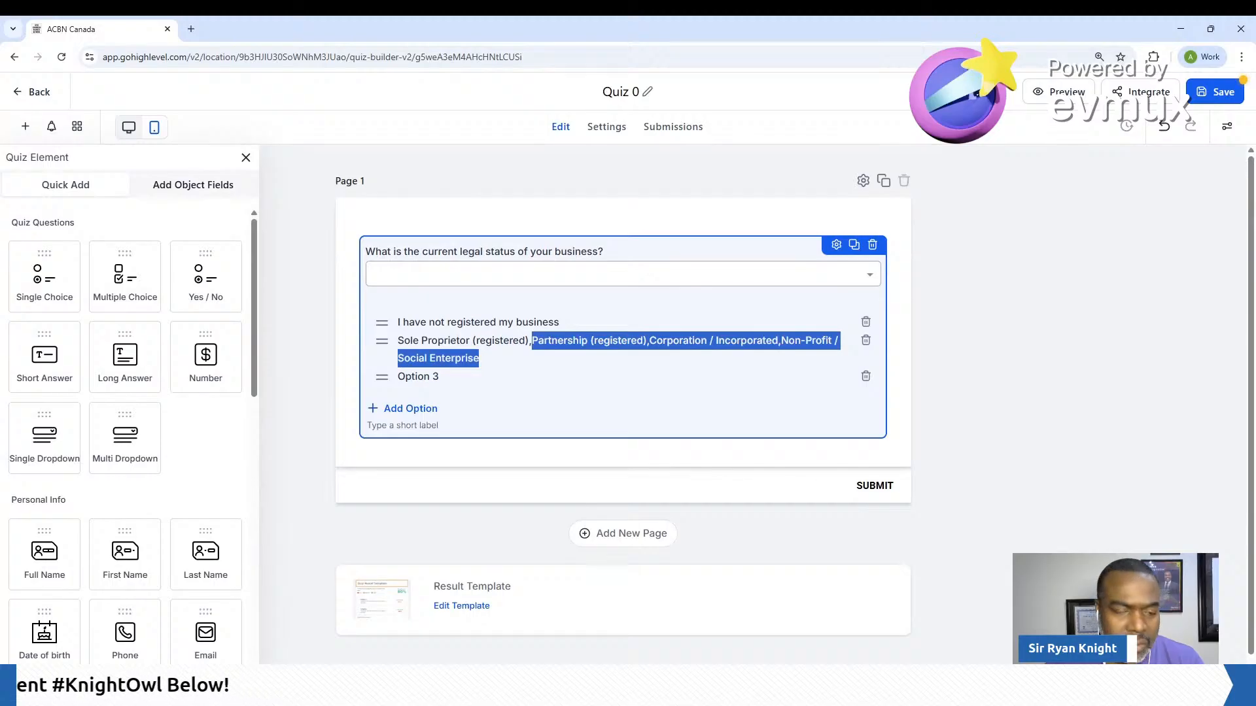
{"action": "key", "text": "BackSpace"}
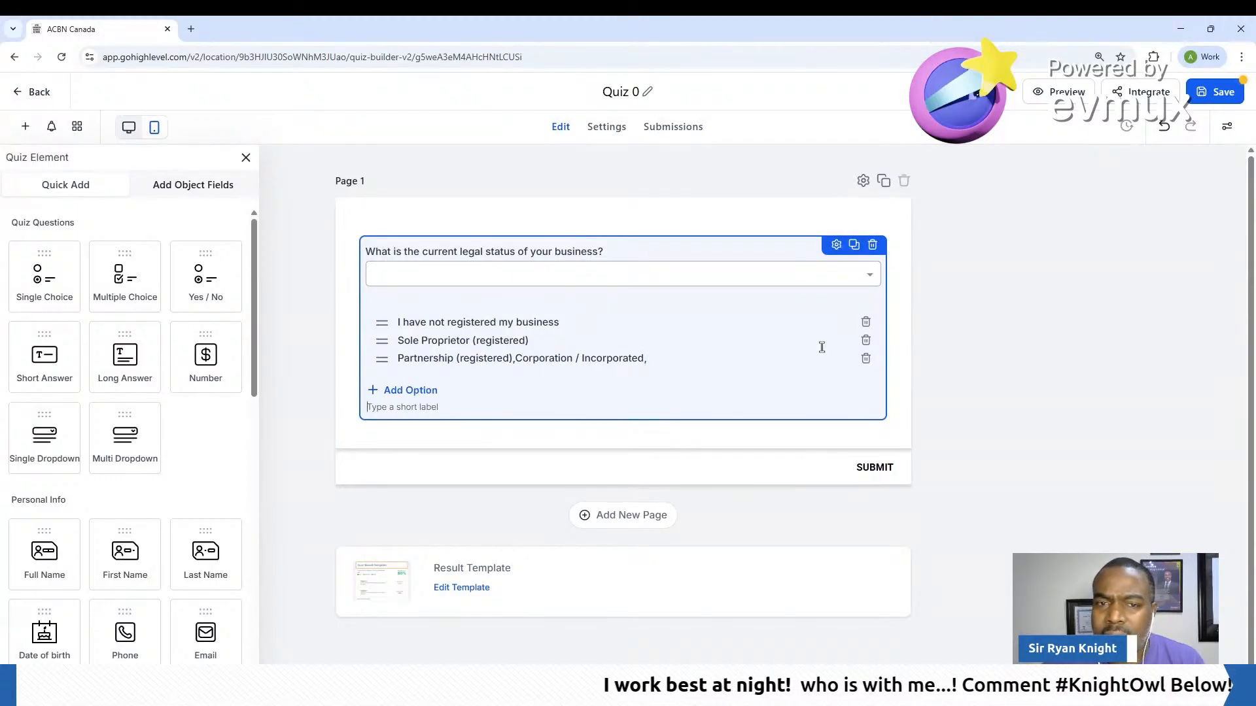
Add the option "Non-Profit / Social Enterprise" and split "Corporation / Incorporated" from "Partnership (registered)" into its own option above it
{"action": "left_click", "coordinate": [401, 390]}
{"action": "type", "text": "Non-Profit / Social Enterprise"}
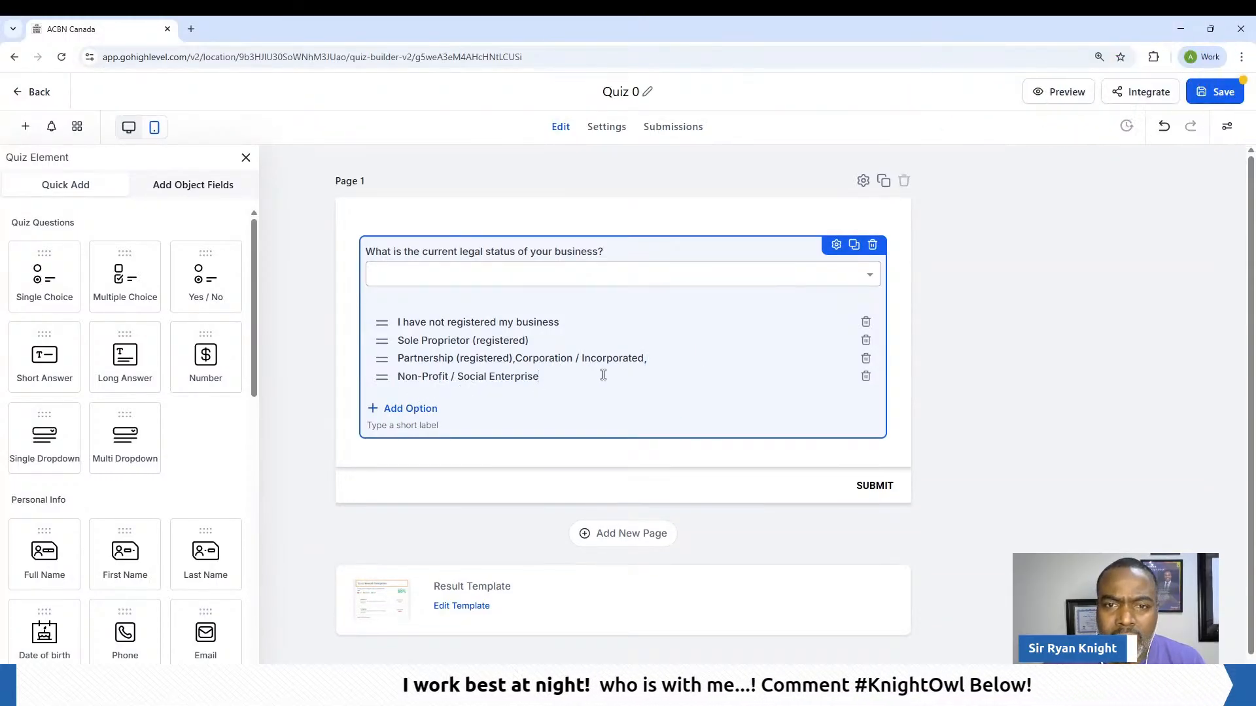
{"action": "triple_click", "coordinate": [652, 359]}
{"action": "left_click_drag", "start_coordinate": [665, 357], "coordinate": [518, 360]}
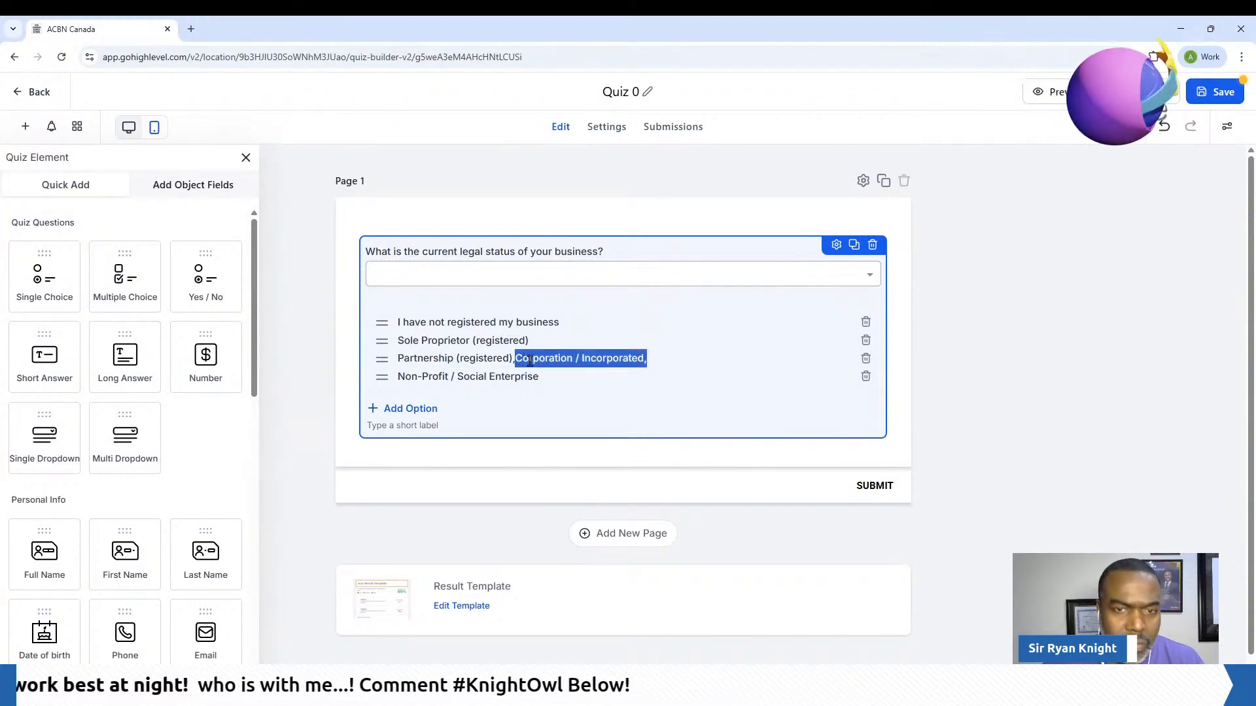
{"action": "key", "text": "ctrl+x"}
{"action": "left_click", "coordinate": [400, 409]}
{"action": "left_click_drag", "start_coordinate": [382, 394], "coordinate": [384, 391]}
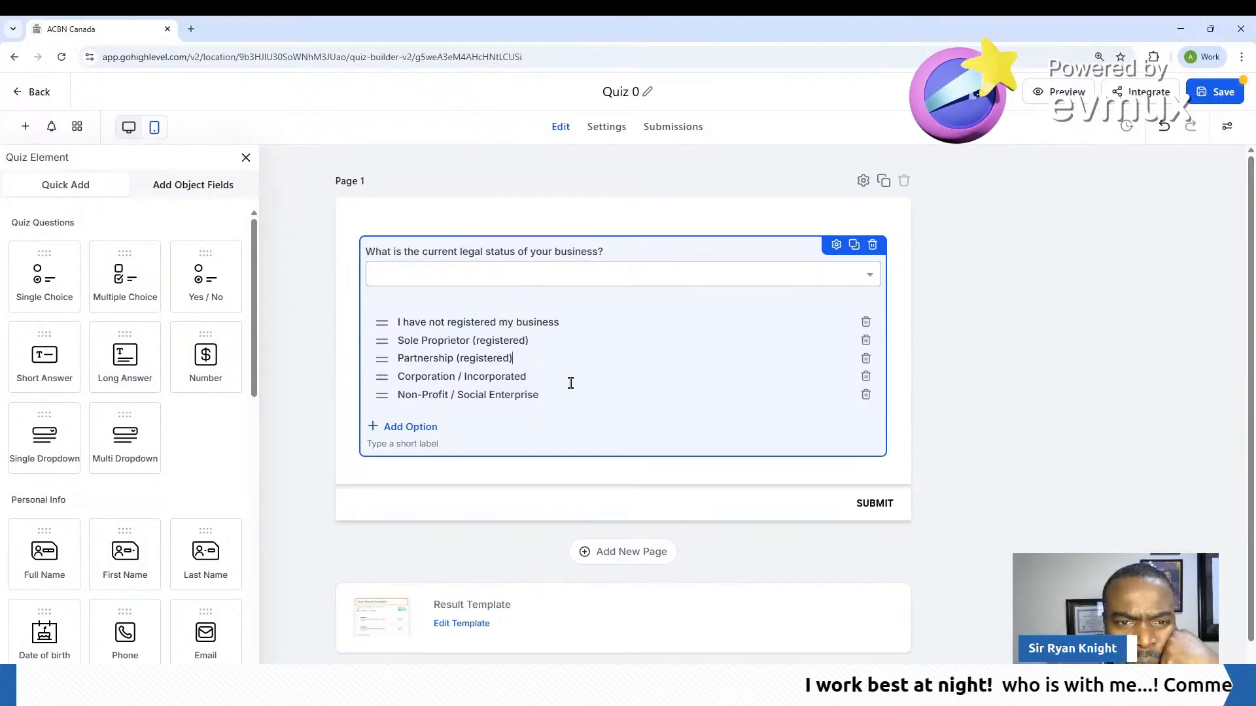
Open the legal status question's settings and, from the first option's category, open the category manager with its explanation expanded
{"action": "left_click", "coordinate": [836, 245]}
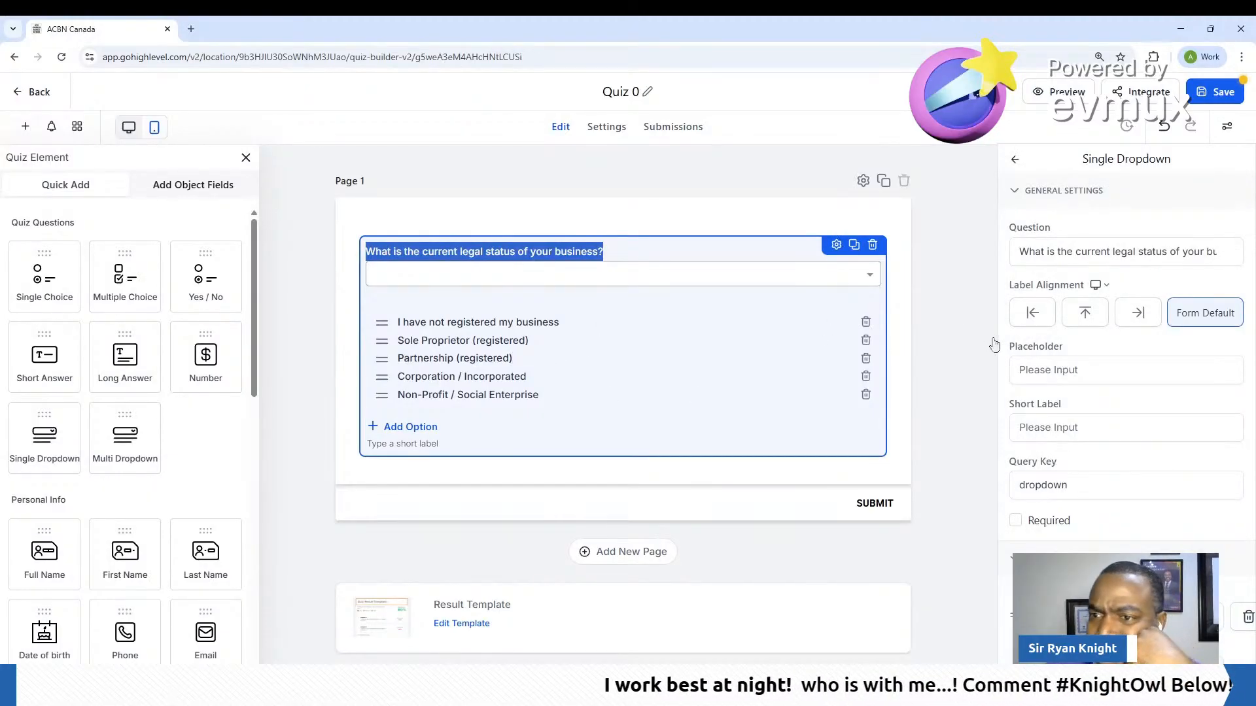
{"action": "scroll", "coordinate": [1117, 354], "scroll_direction": "down", "scroll_amount": 2}
{"action": "scroll", "coordinate": [1117, 354], "scroll_direction": "down", "scroll_amount": 6}
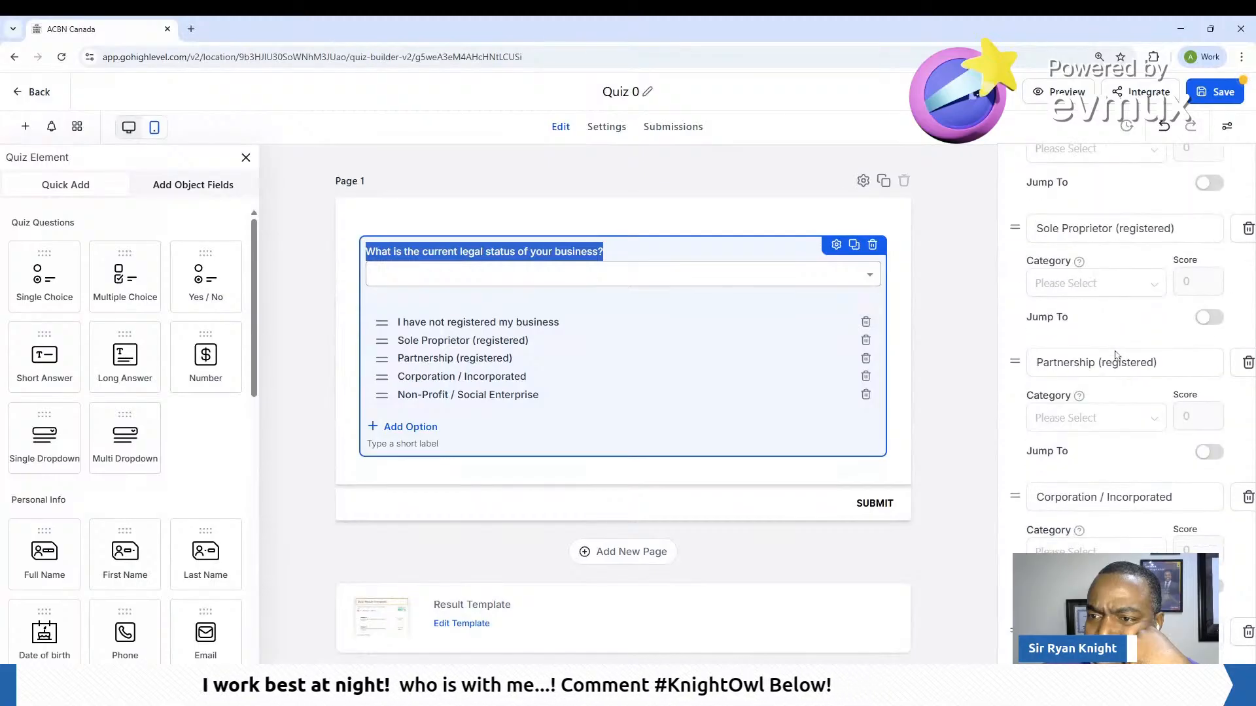
{"action": "scroll", "coordinate": [1116, 353], "scroll_direction": "up", "scroll_amount": 3}
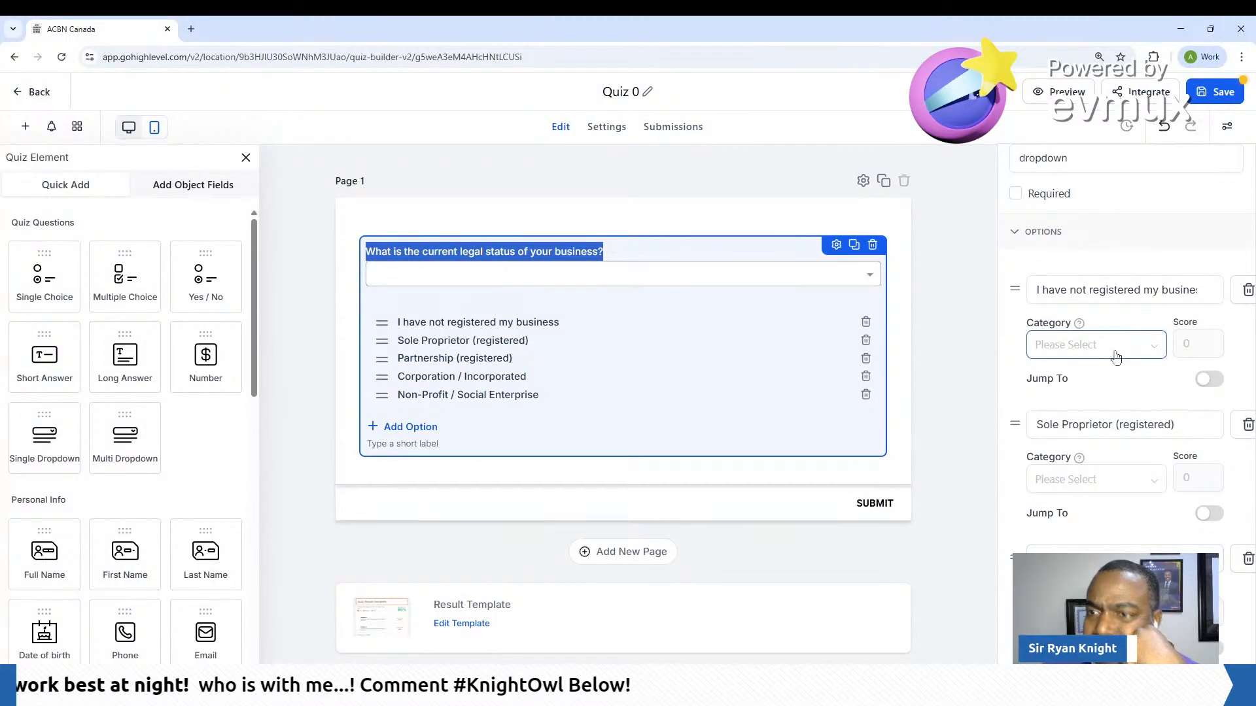
{"action": "left_click", "coordinate": [1137, 345]}
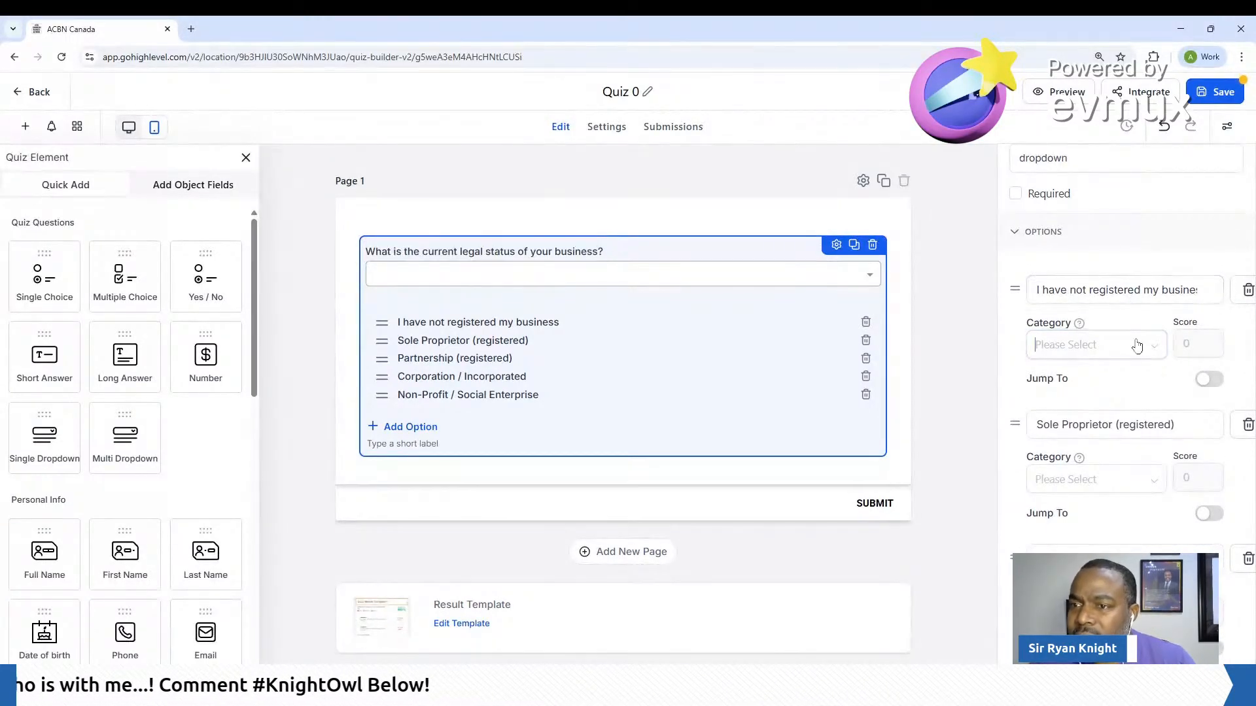
{"action": "left_click", "coordinate": [1104, 405]}
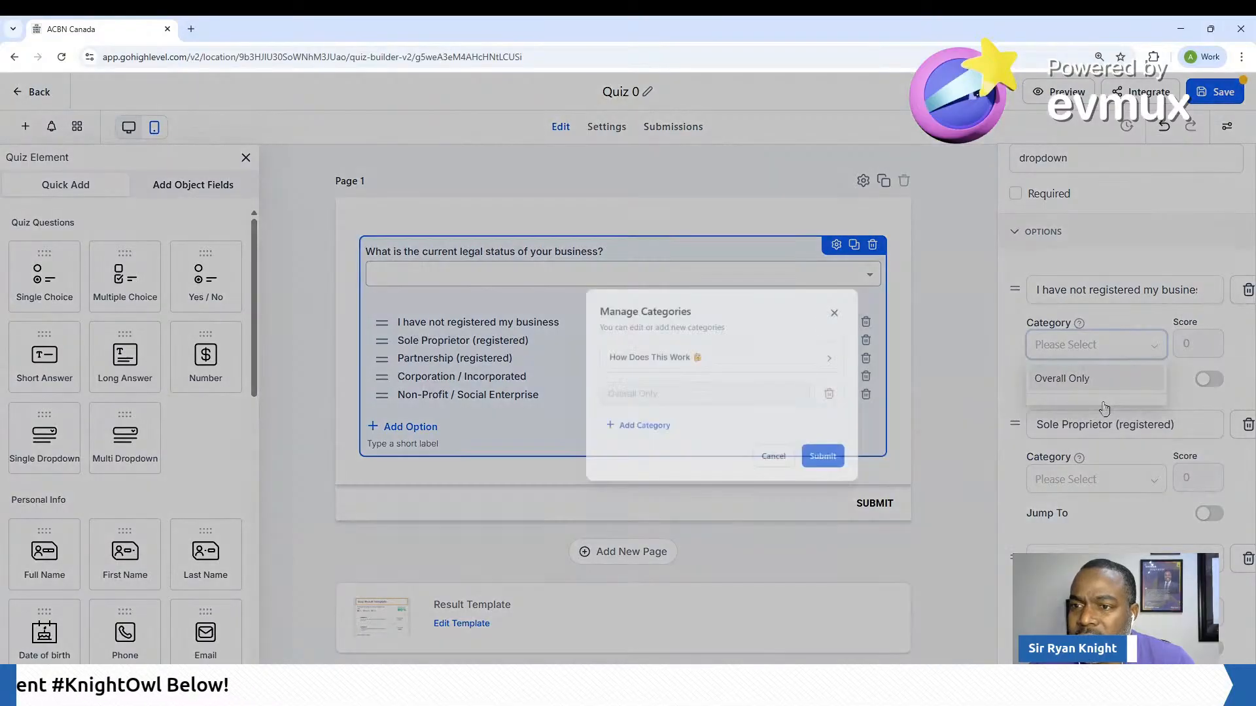
{"action": "left_click", "coordinate": [686, 354]}
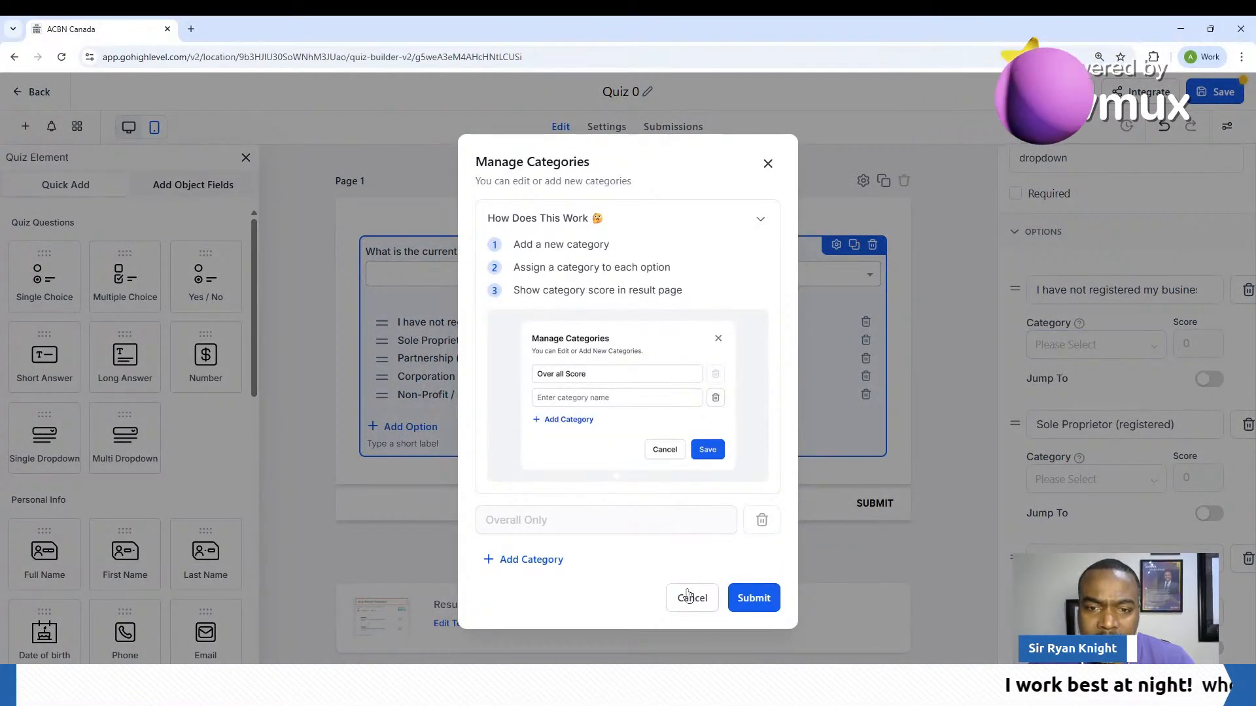
Add the score categories "Business Registration & Legal Structure" and "Business Plan & Strategy"
{"action": "left_click", "coordinate": [544, 560]}
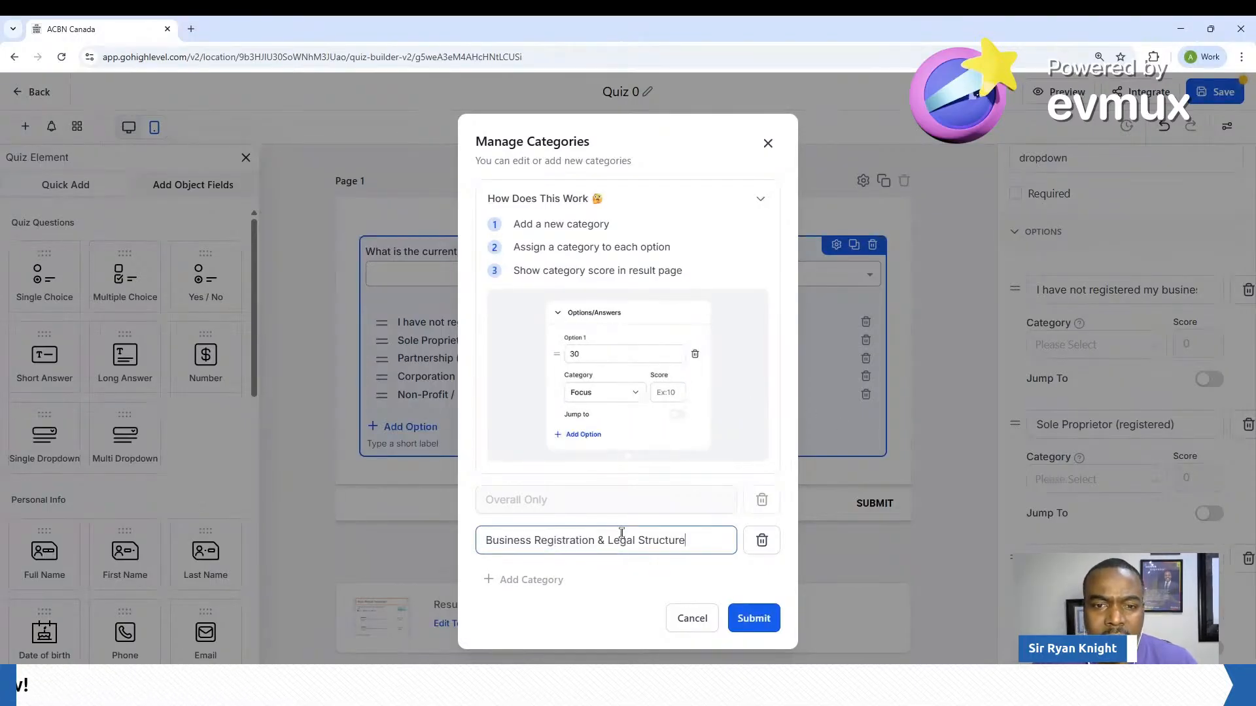
{"action": "left_click", "coordinate": [545, 580]}
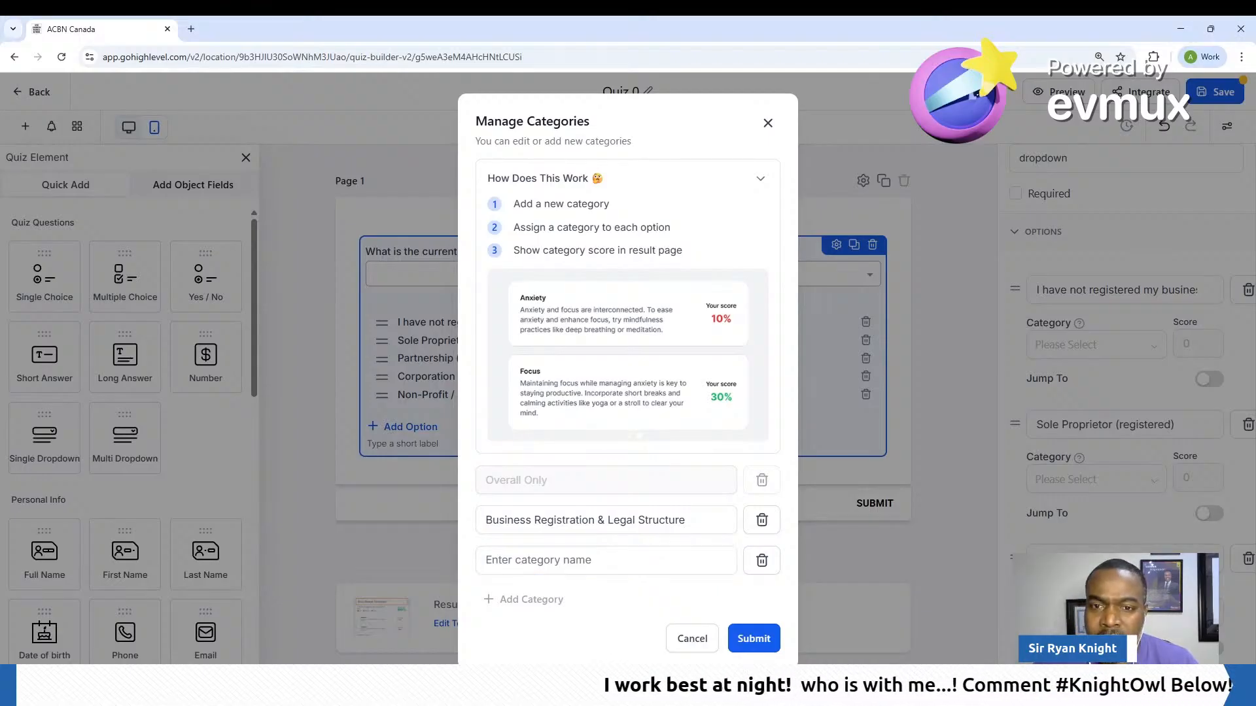
{"action": "left_click", "coordinate": [659, 562]}
{"action": "key", "text": "ctrl+v"}
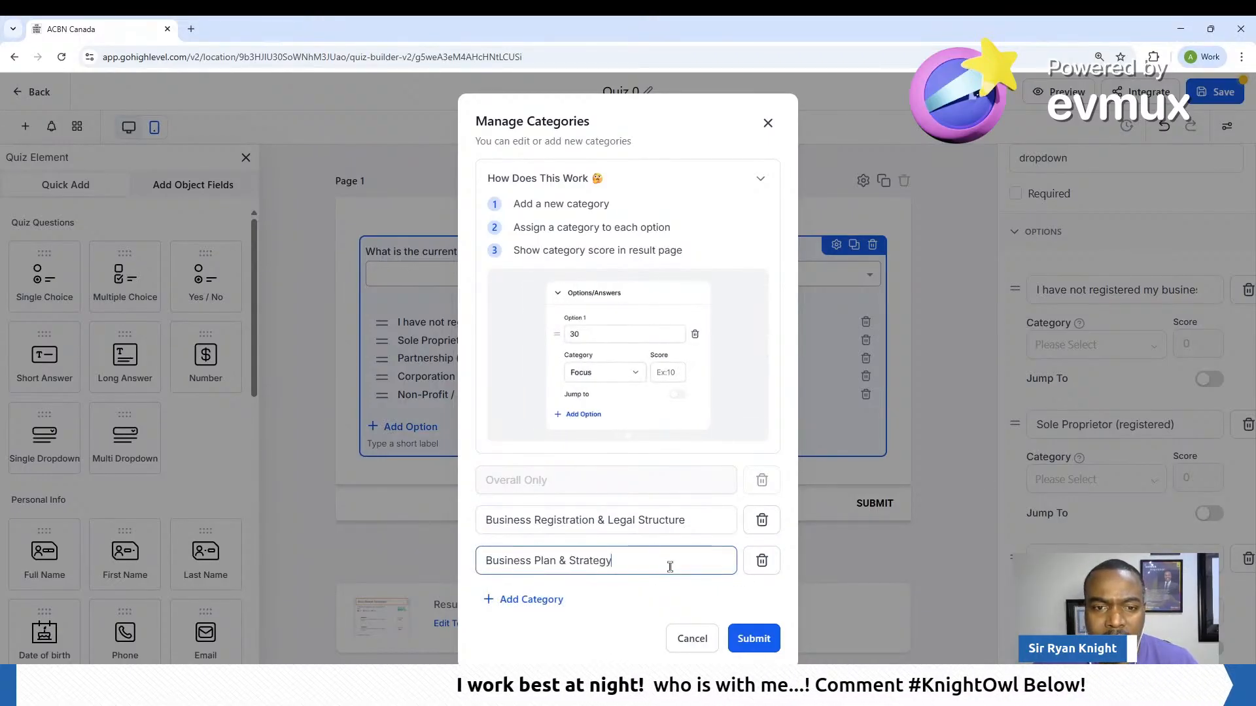
Add the score categories "Financial Health & Statements" and "Funding Knowledge & Readiness"
{"action": "left_click", "coordinate": [549, 600]}
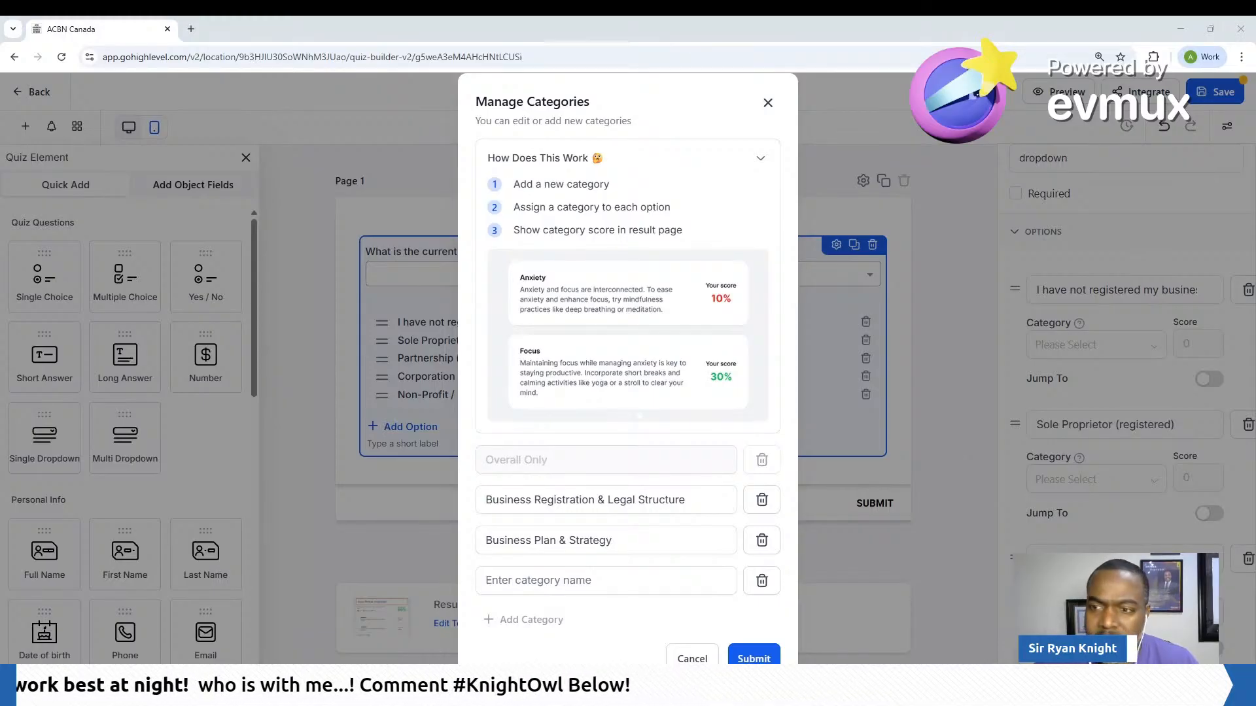
{"action": "left_click", "coordinate": [663, 577]}
{"action": "key", "text": "ctrl+v"}
{"action": "left_click", "coordinate": [561, 618]}
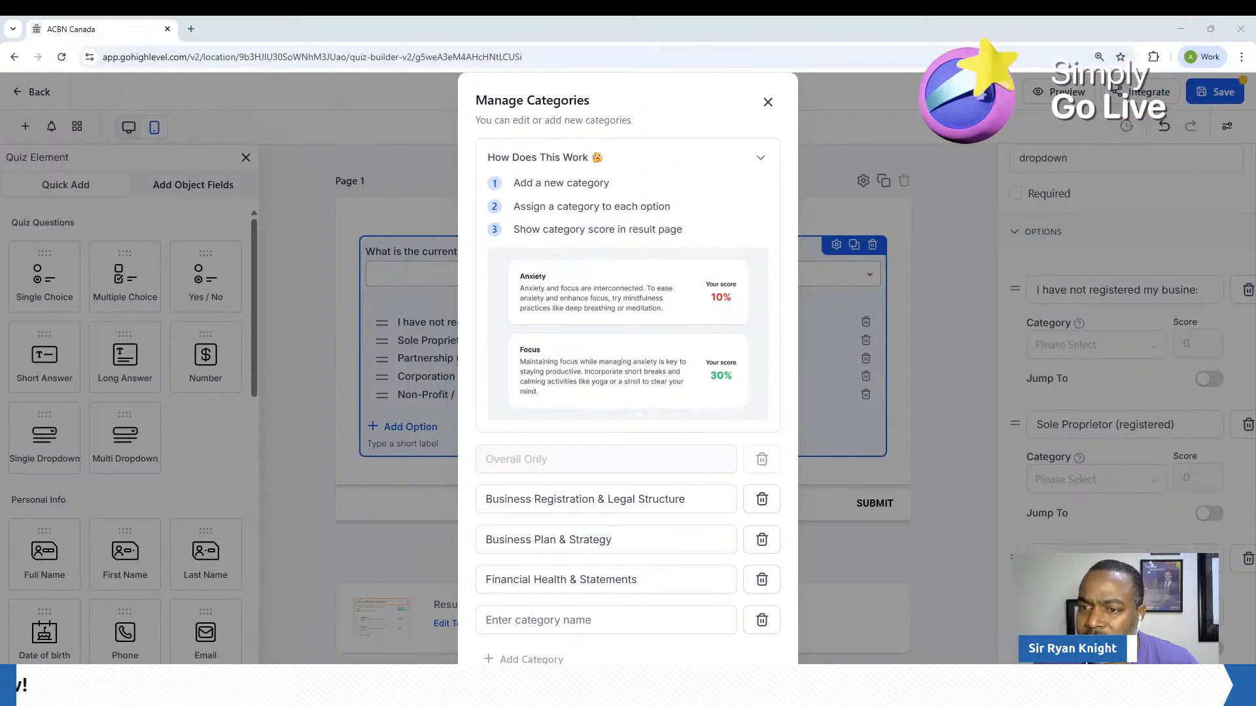
{"action": "left_click", "coordinate": [667, 619]}
{"action": "key", "text": "ctrl+v"}
{"action": "scroll", "coordinate": [692, 561], "scroll_direction": "down", "scroll_amount": 1}
Add the score category "Team & Operational Capacity" and submit the category list
{"action": "left_click", "coordinate": [553, 620]}
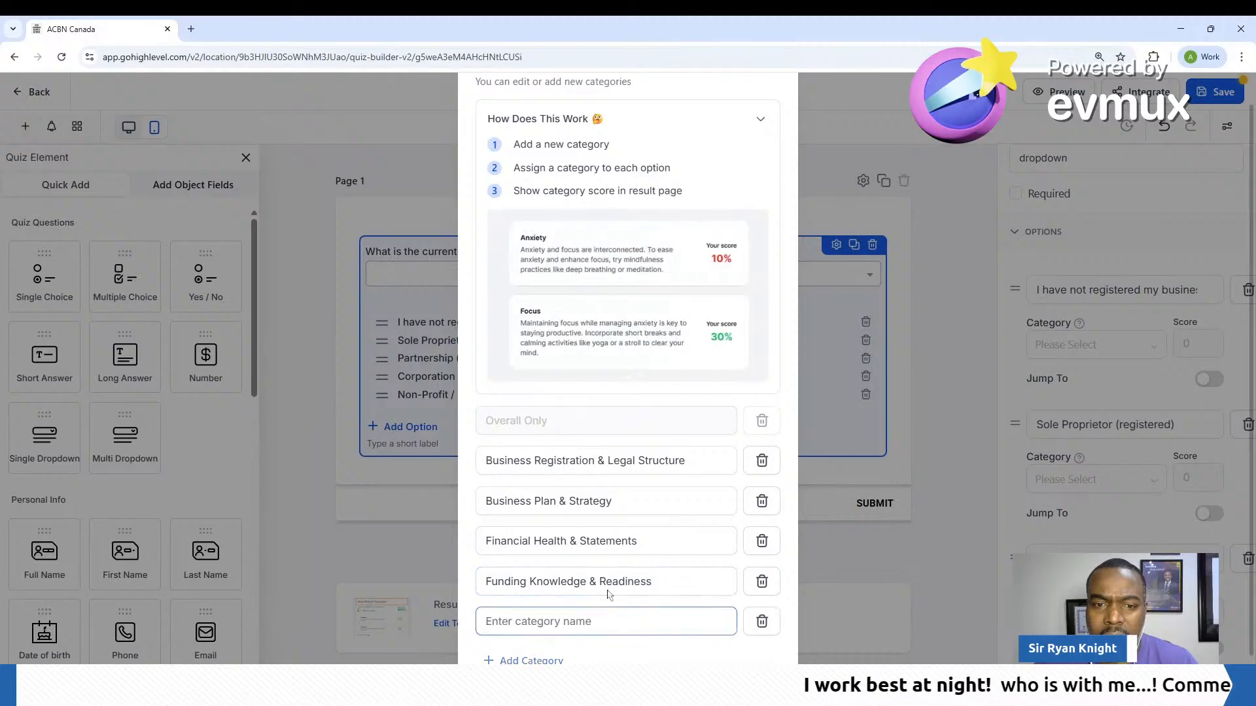
{"action": "scroll", "coordinate": [689, 560], "scroll_direction": "down", "scroll_amount": 1}
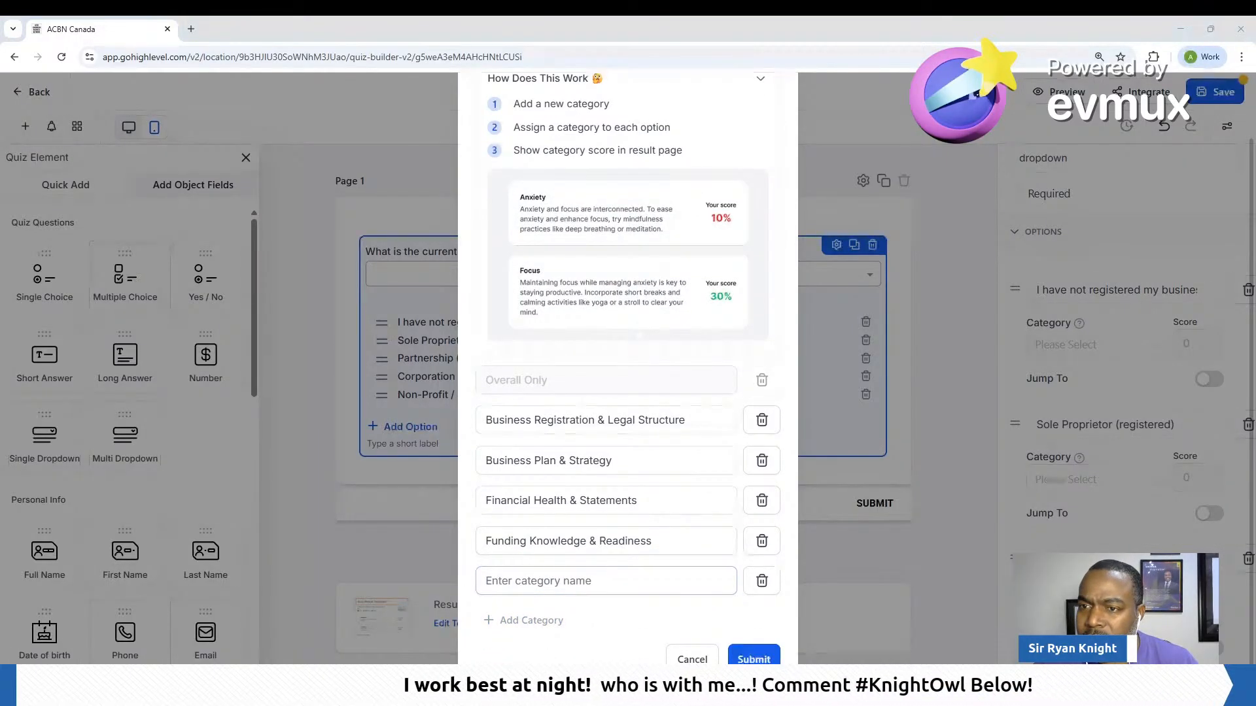
{"action": "key", "text": "alt+Tab"}
{"action": "key", "text": "ctrl+v"}
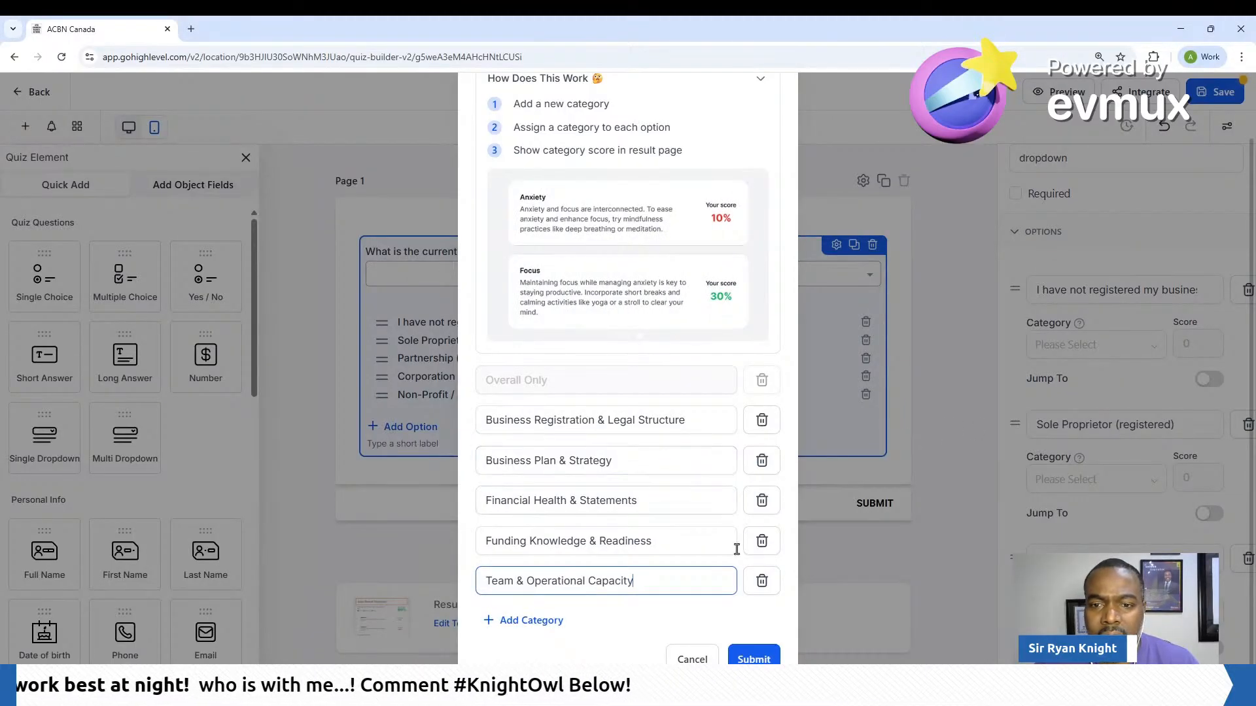
{"action": "left_click", "coordinate": [770, 649]}
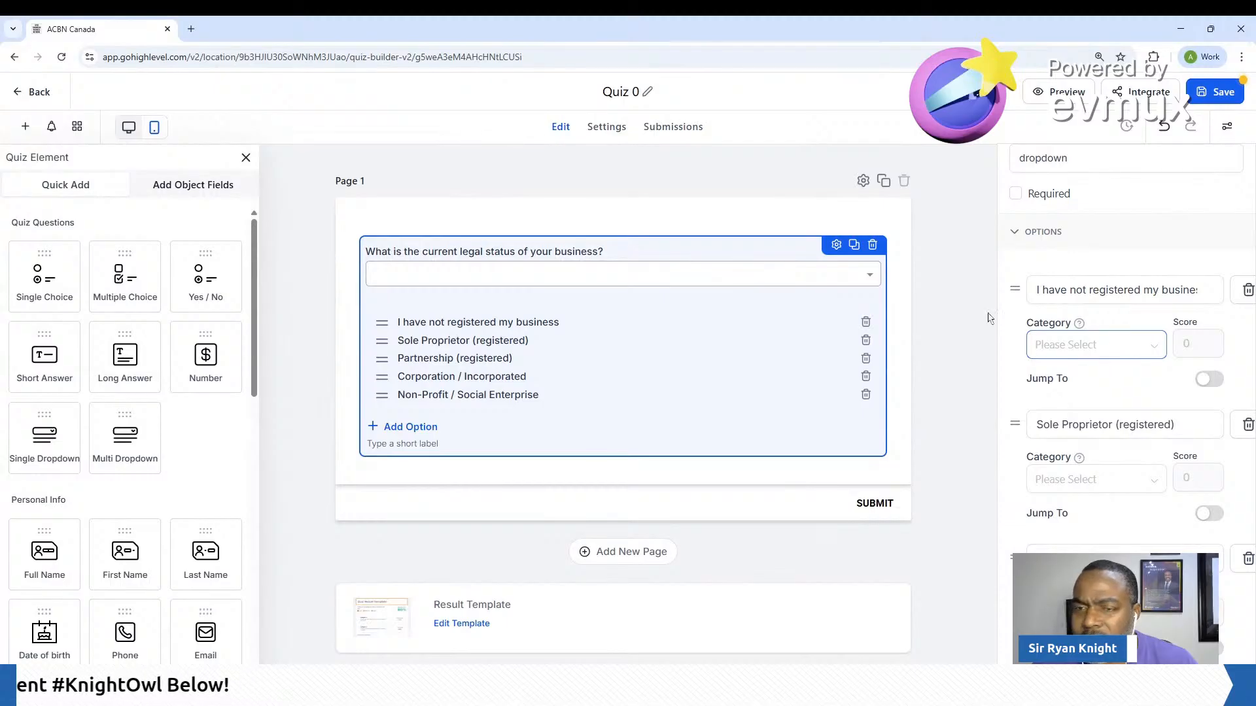
Assign "Business Registration & Legal Structure" to the unregistered option with score 0 and to "Sole Proprietor (registered)" with score 2
{"action": "left_click", "coordinate": [1116, 352]}
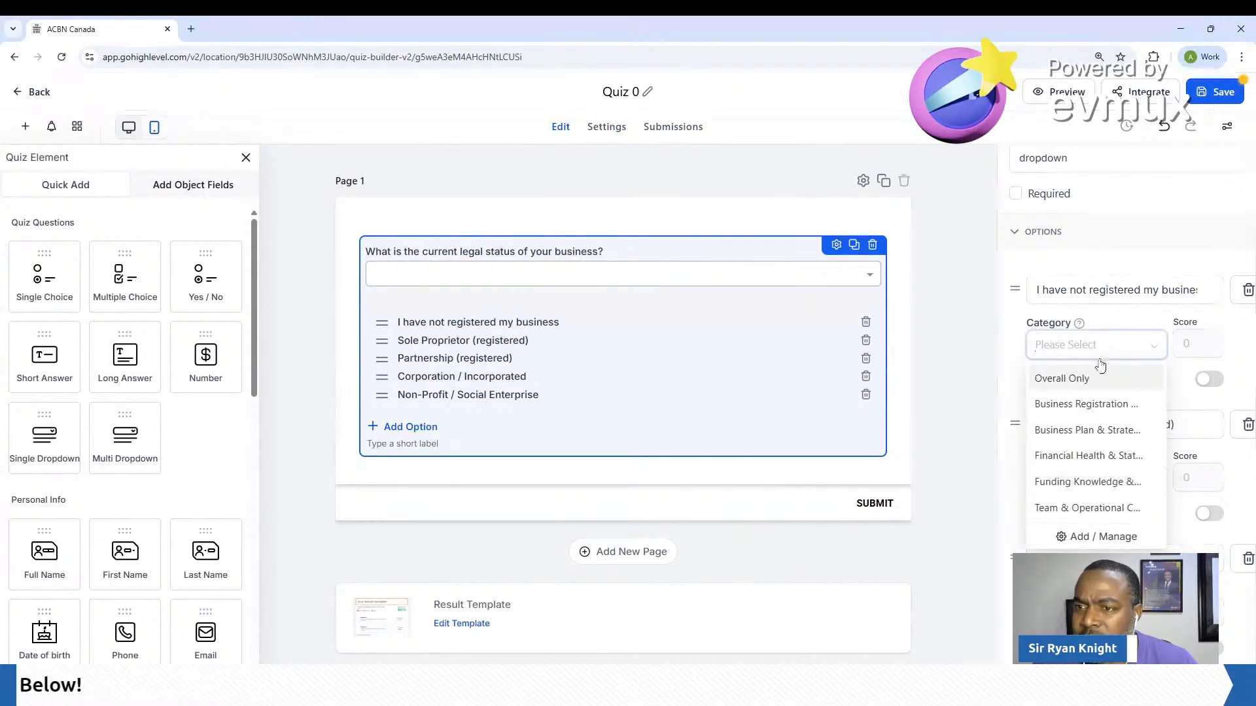
{"action": "left_click", "coordinate": [1096, 405]}
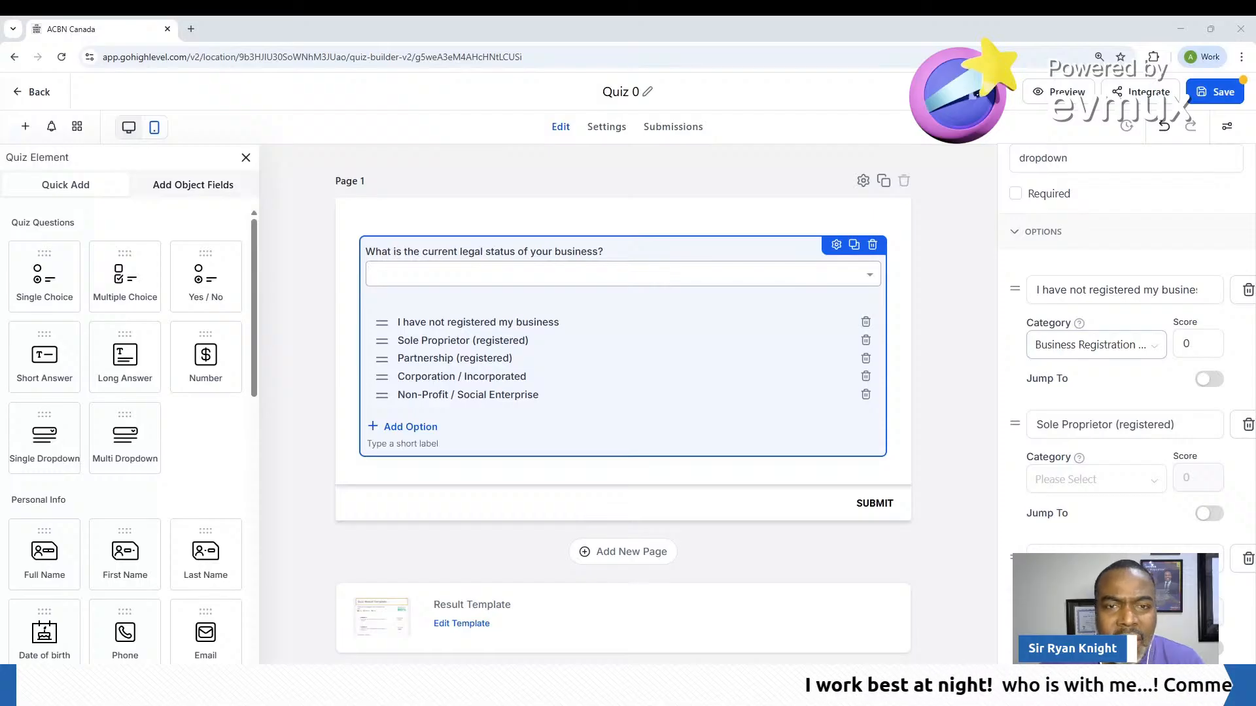
{"action": "left_click", "coordinate": [1194, 342]}
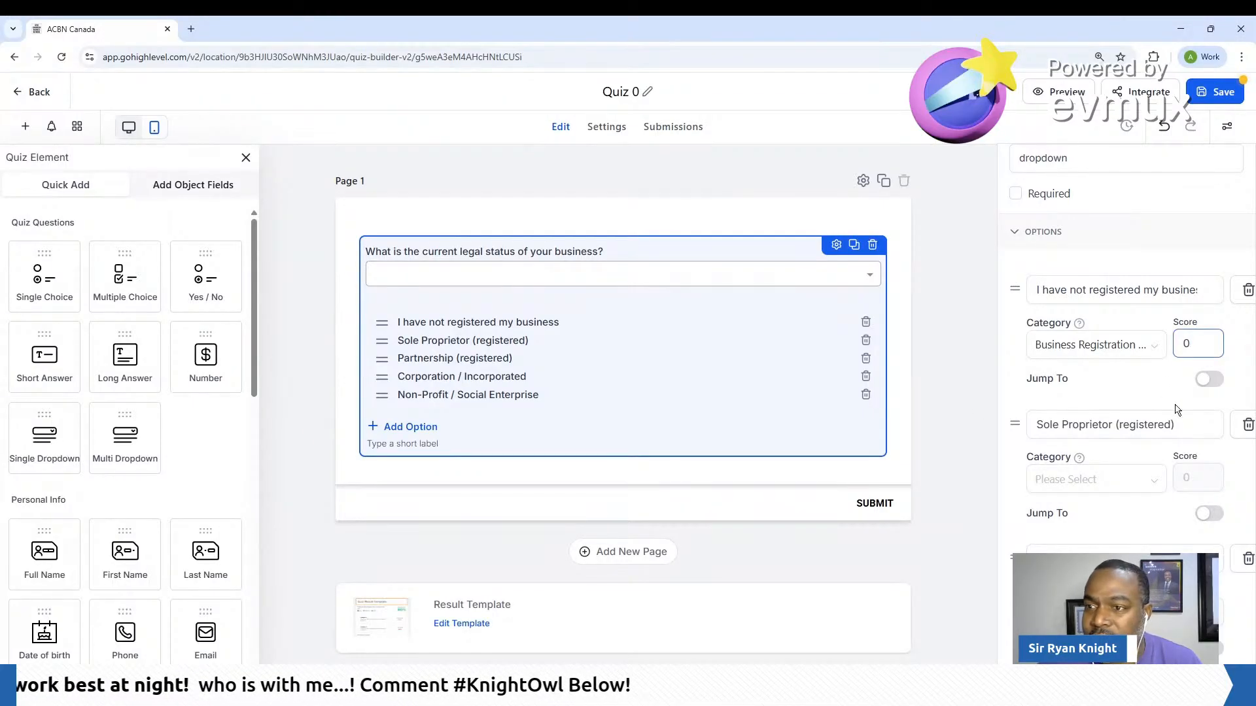
{"action": "left_click", "coordinate": [1140, 485]}
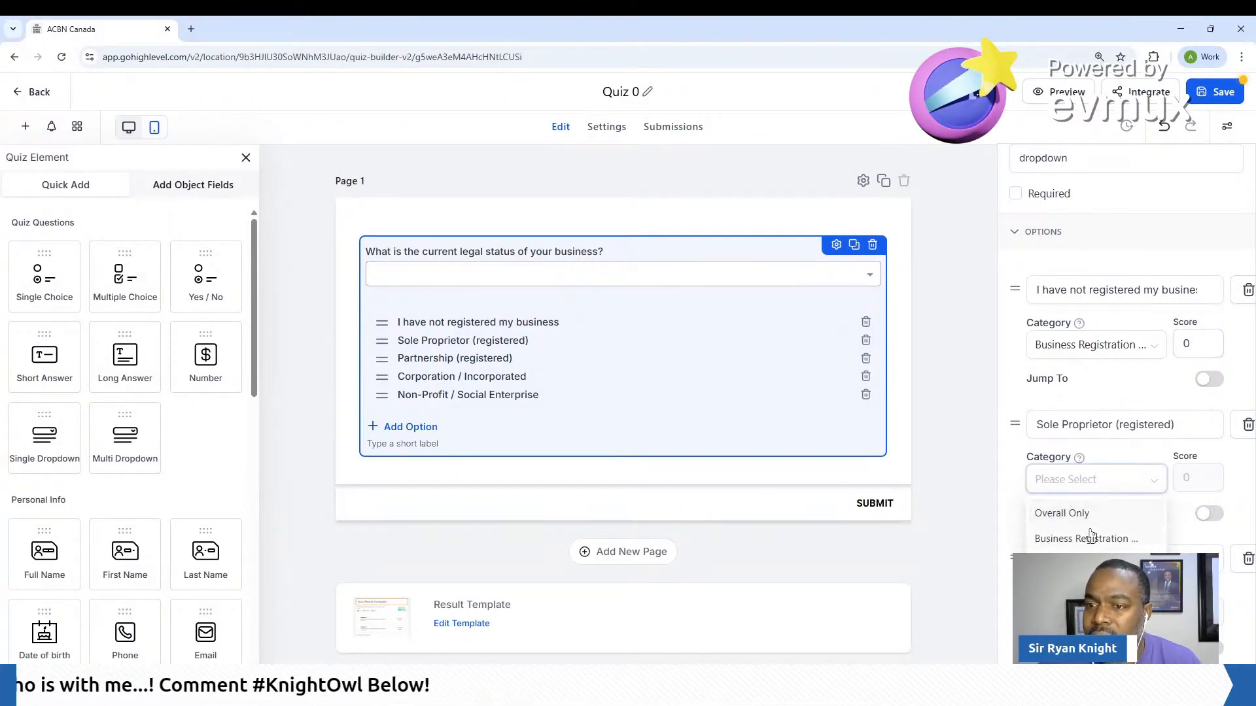
{"action": "left_click", "coordinate": [1105, 535]}
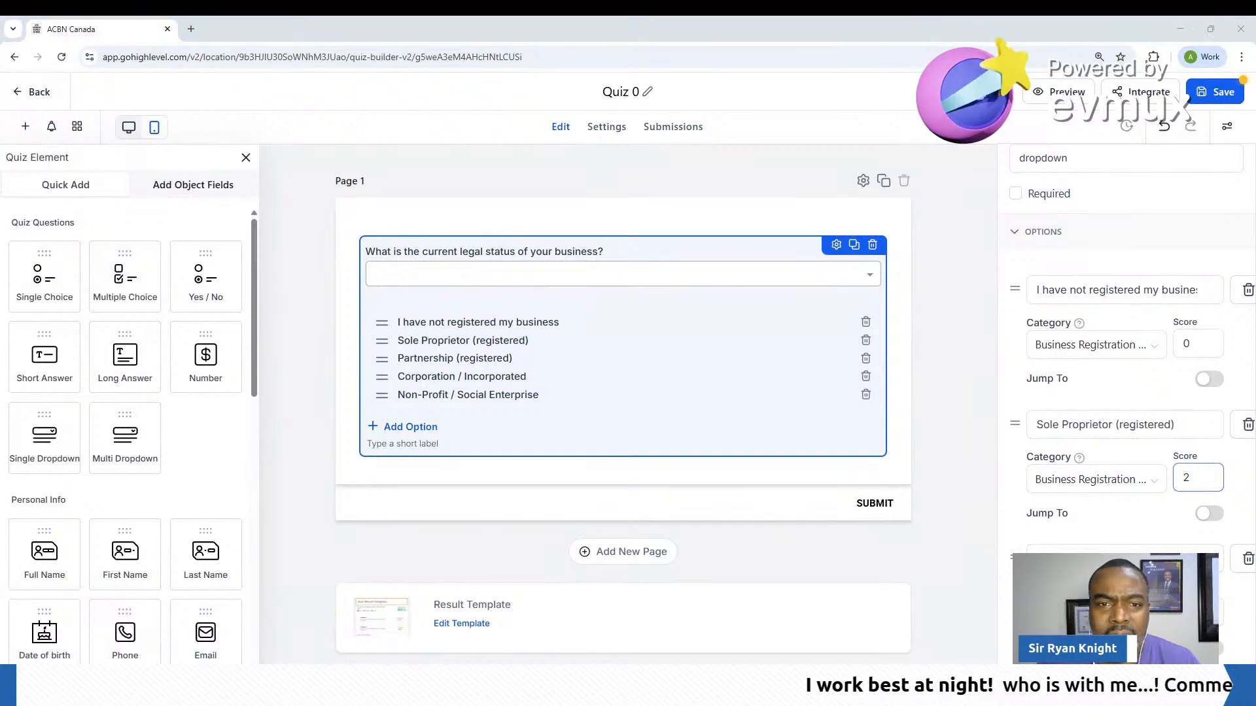
Assign "Partnership (registered)" to the "Business Registration & Legal Structure" category with a score of 3
{"action": "scroll", "coordinate": [1169, 510], "scroll_direction": "down", "scroll_amount": 2}
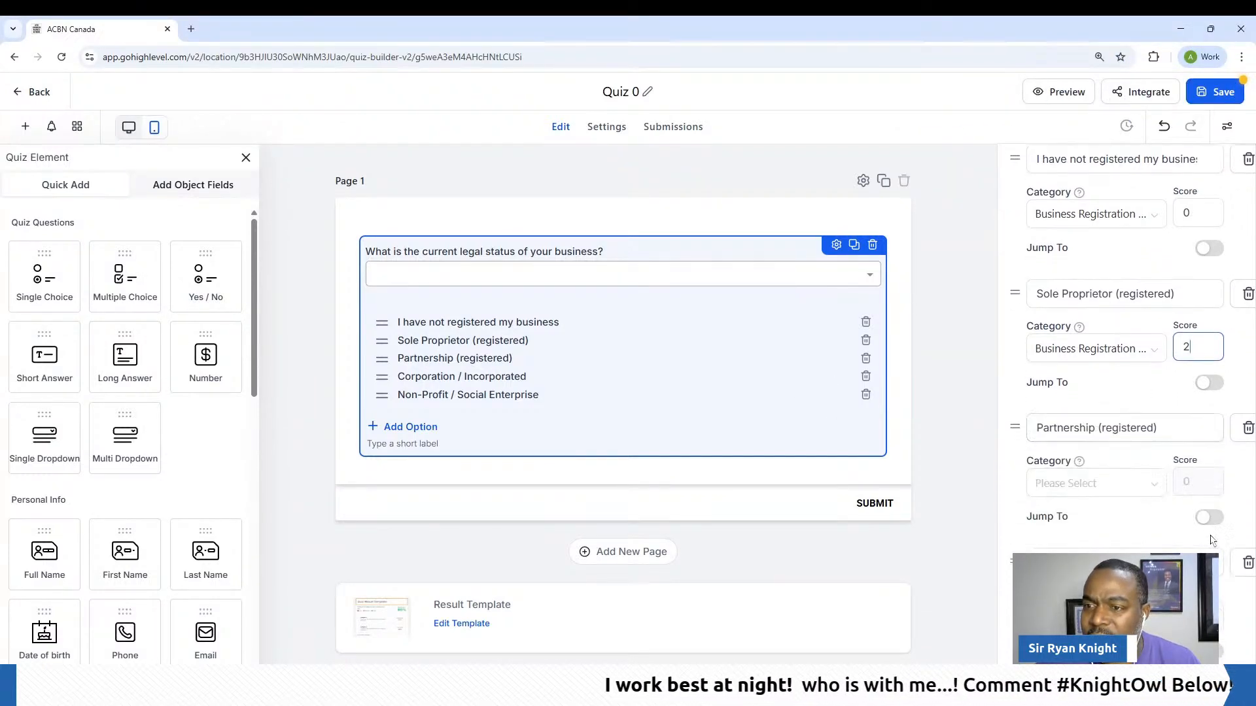
{"action": "left_click", "coordinate": [1115, 486]}
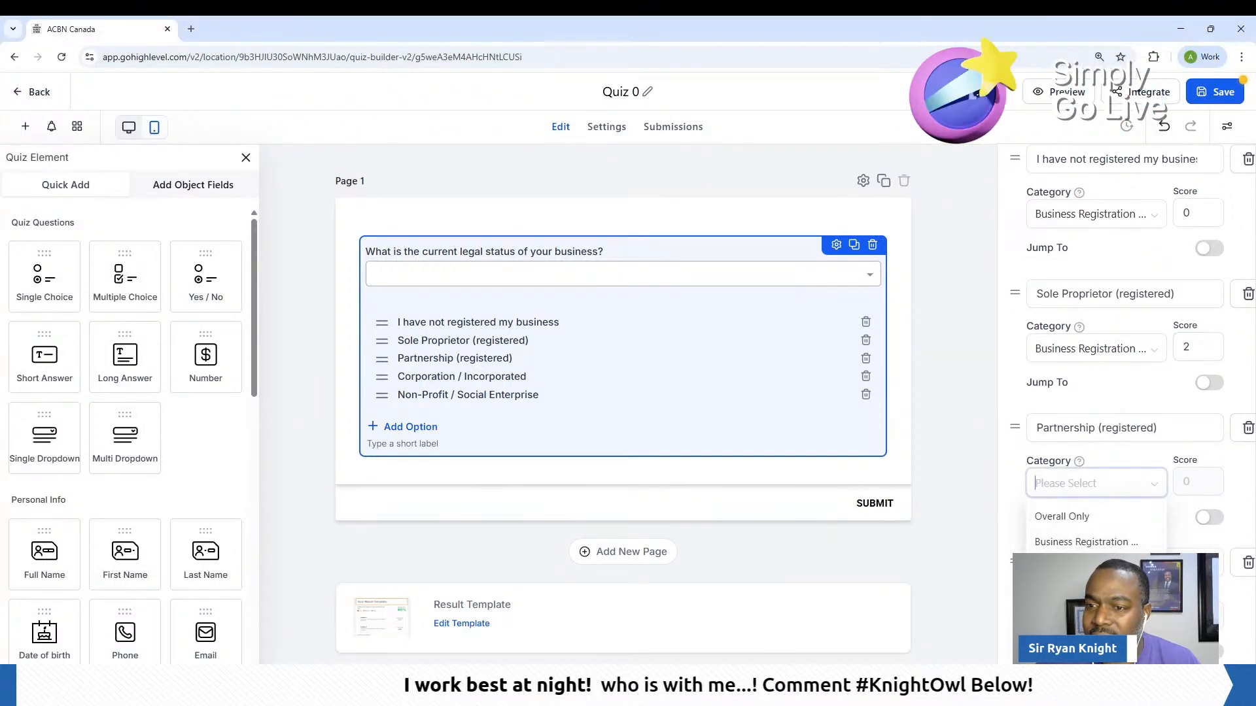
{"action": "left_click", "coordinate": [1195, 484]}
{"action": "left_click", "coordinate": [1116, 485]}
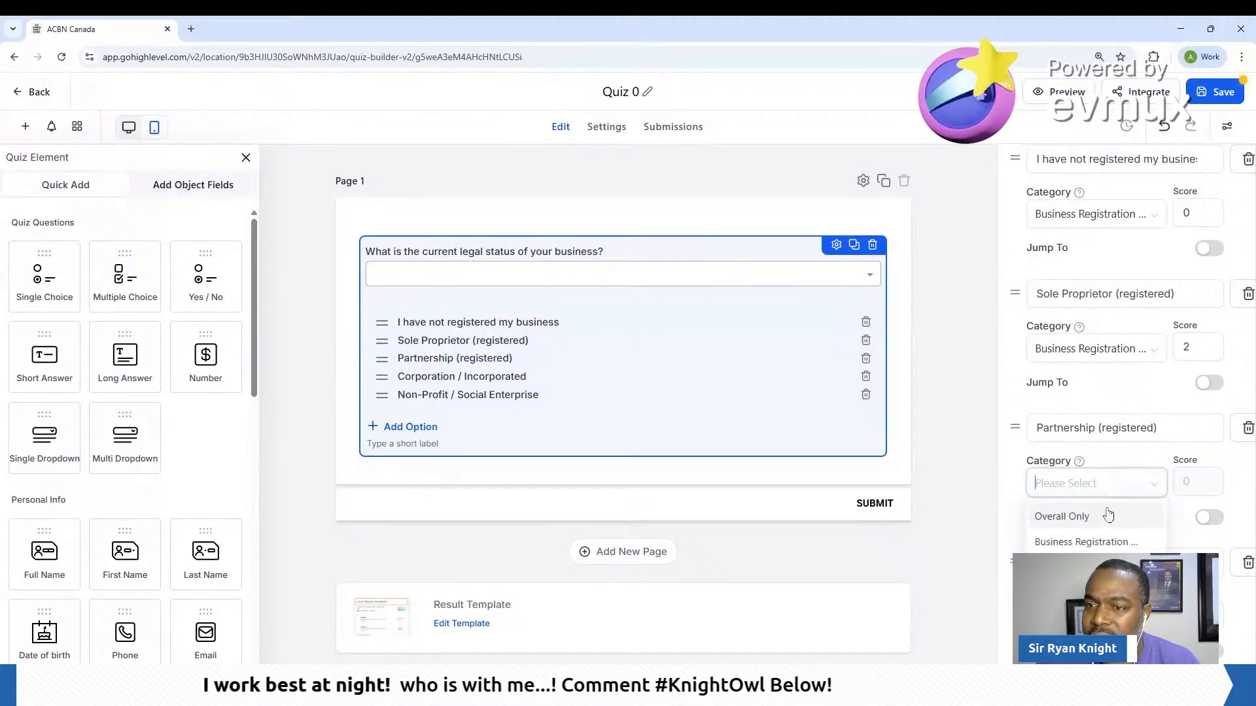
{"action": "left_click", "coordinate": [1110, 541]}
{"action": "left_click", "coordinate": [1199, 482]}
{"action": "type", "text": "3"}
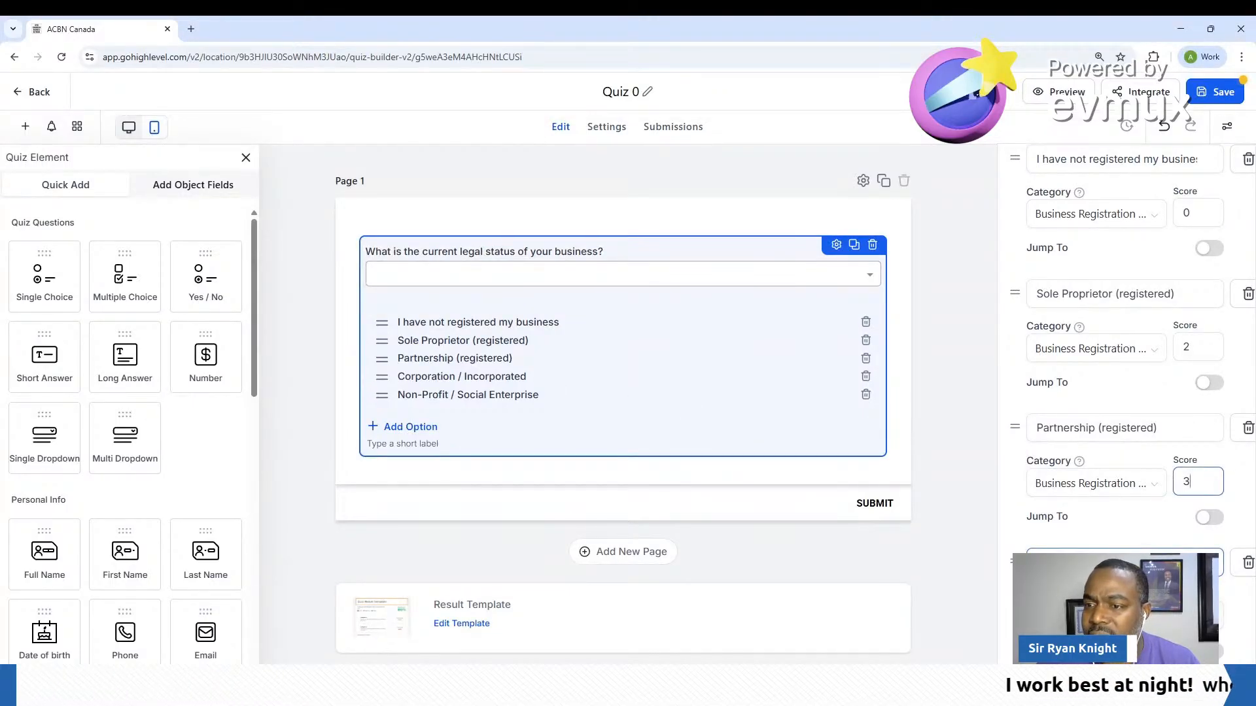
Assign "Corporation / Incorporated" to the "Business Registration & Legal Structure" category with a score of 5
{"action": "left_click", "coordinate": [1097, 618]}
{"action": "left_click", "coordinate": [1087, 454]}
{"action": "scroll", "coordinate": [1060, 504], "scroll_direction": "down", "scroll_amount": 4}
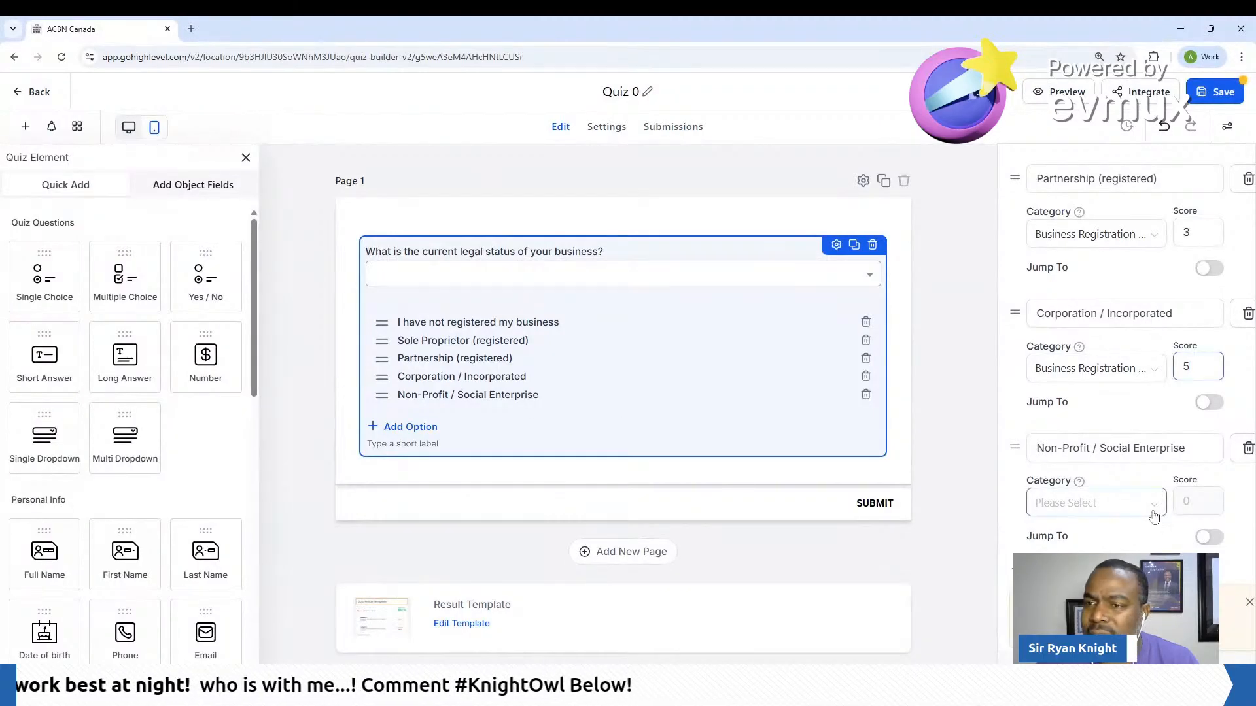
Assign "Non-Profit / Social Enterprise" to the "Business Registration & Legal Structure" category and save the quiz
{"action": "left_click", "coordinate": [1129, 503]}
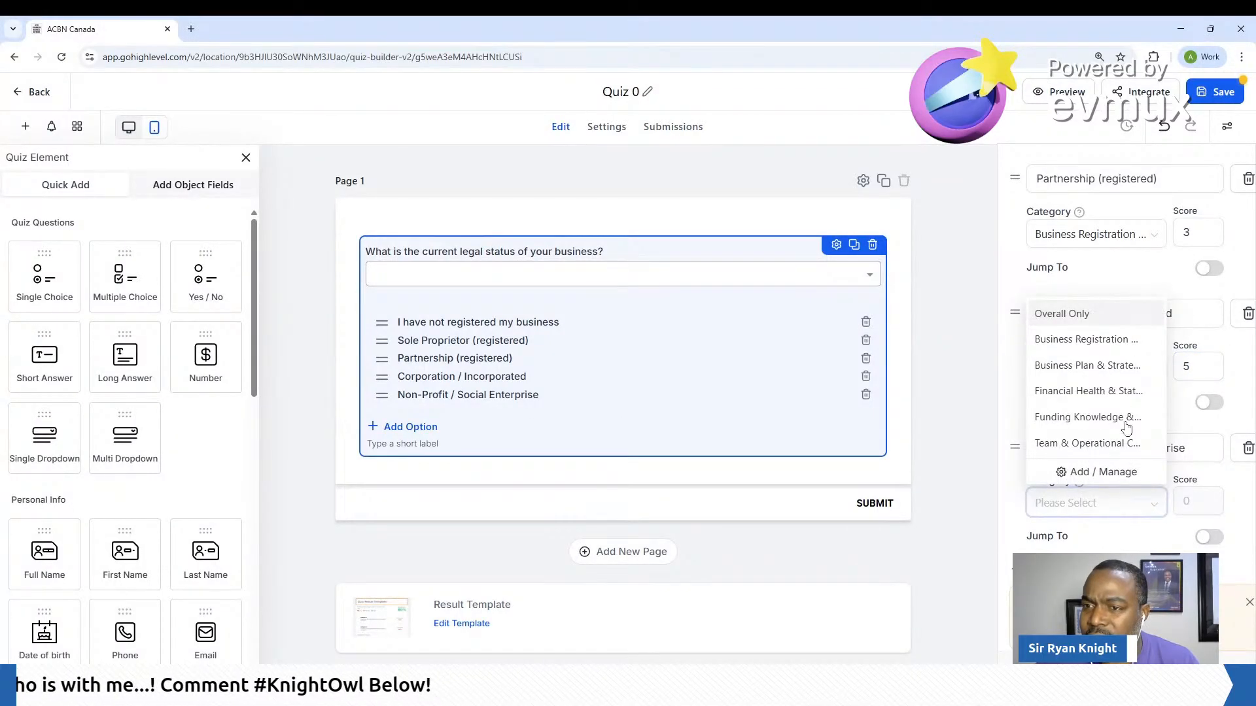
{"action": "left_click", "coordinate": [1089, 339]}
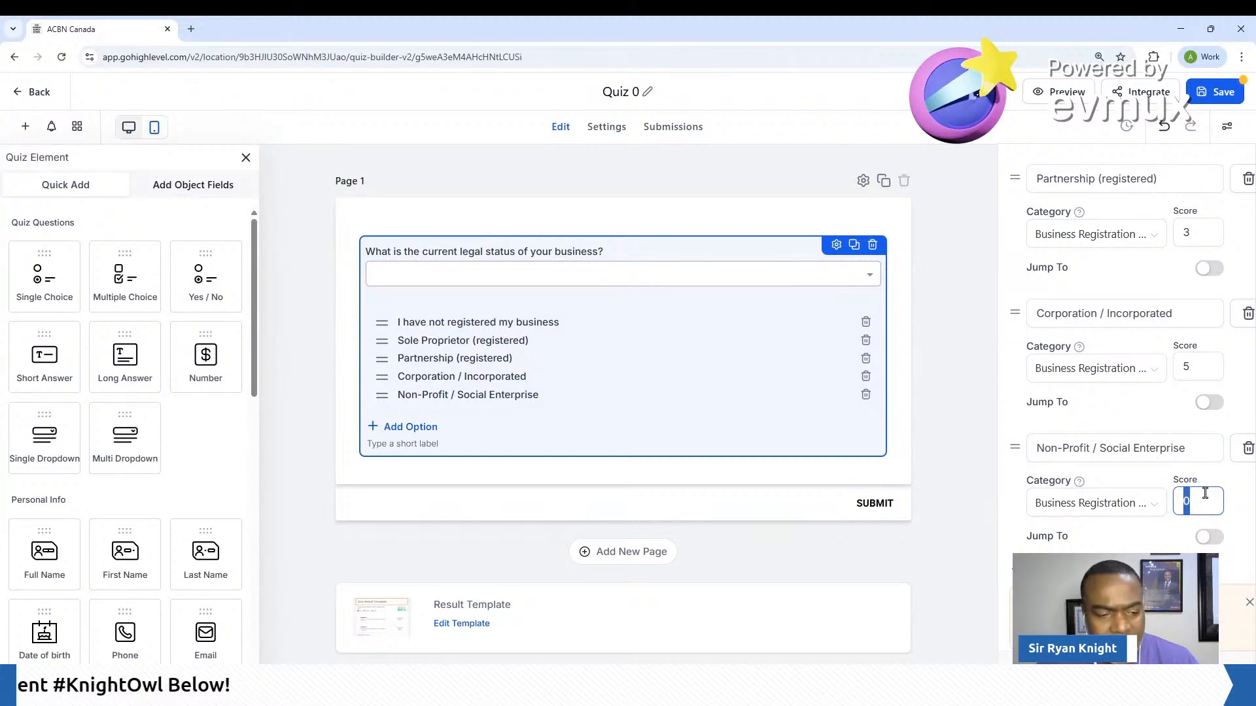
{"action": "left_click", "coordinate": [1146, 538]}
{"action": "scroll", "coordinate": [1021, 429], "scroll_direction": "up", "scroll_amount": 1}
{"action": "scroll", "coordinate": [1020, 425], "scroll_direction": "up", "scroll_amount": 10}
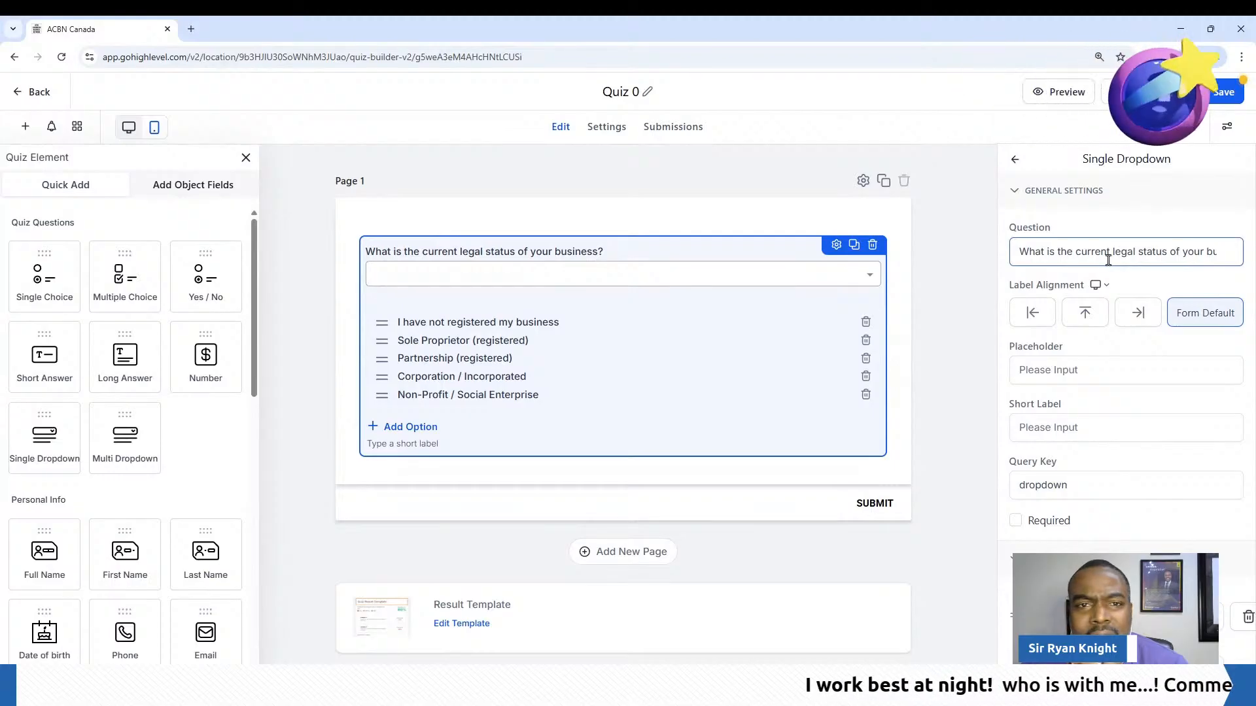
{"action": "scroll", "coordinate": [1104, 262], "scroll_direction": "down", "scroll_amount": 4}
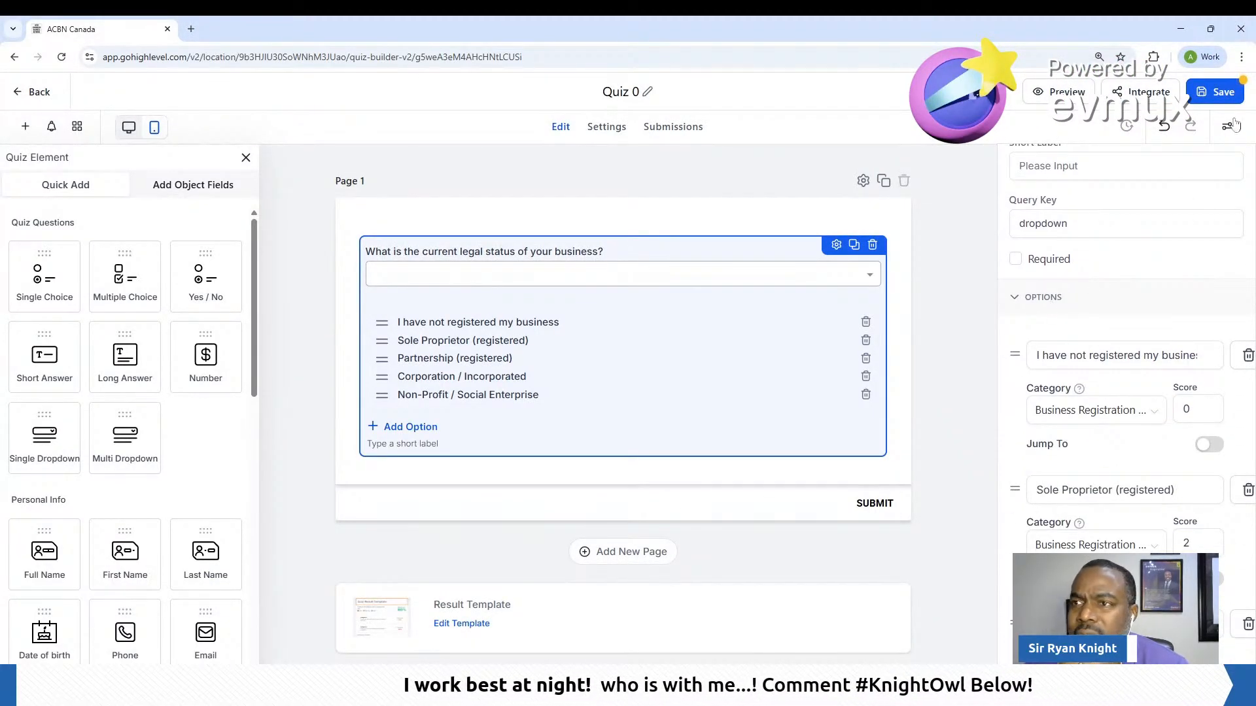
{"action": "left_click", "coordinate": [1218, 92]}
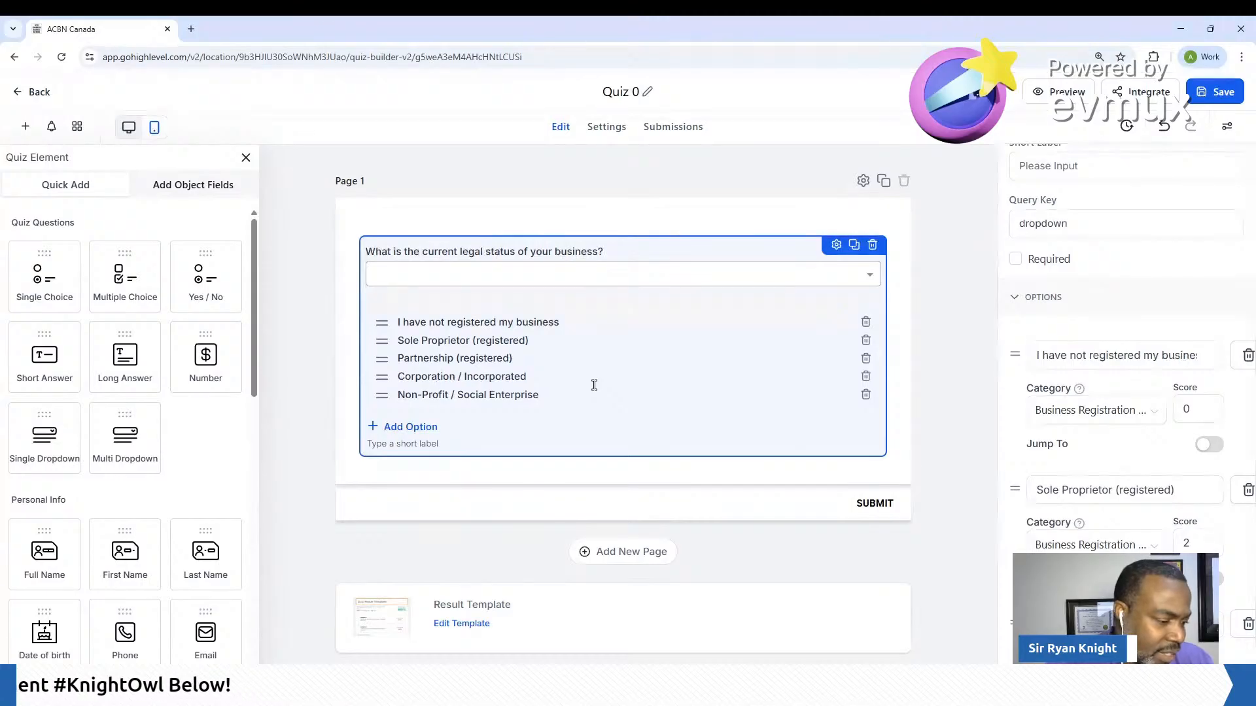
Add a new Single Dropdown question to the quiz on its own second page, after the legal status question
{"action": "scroll", "coordinate": [565, 381], "scroll_direction": "down", "scroll_amount": 2}
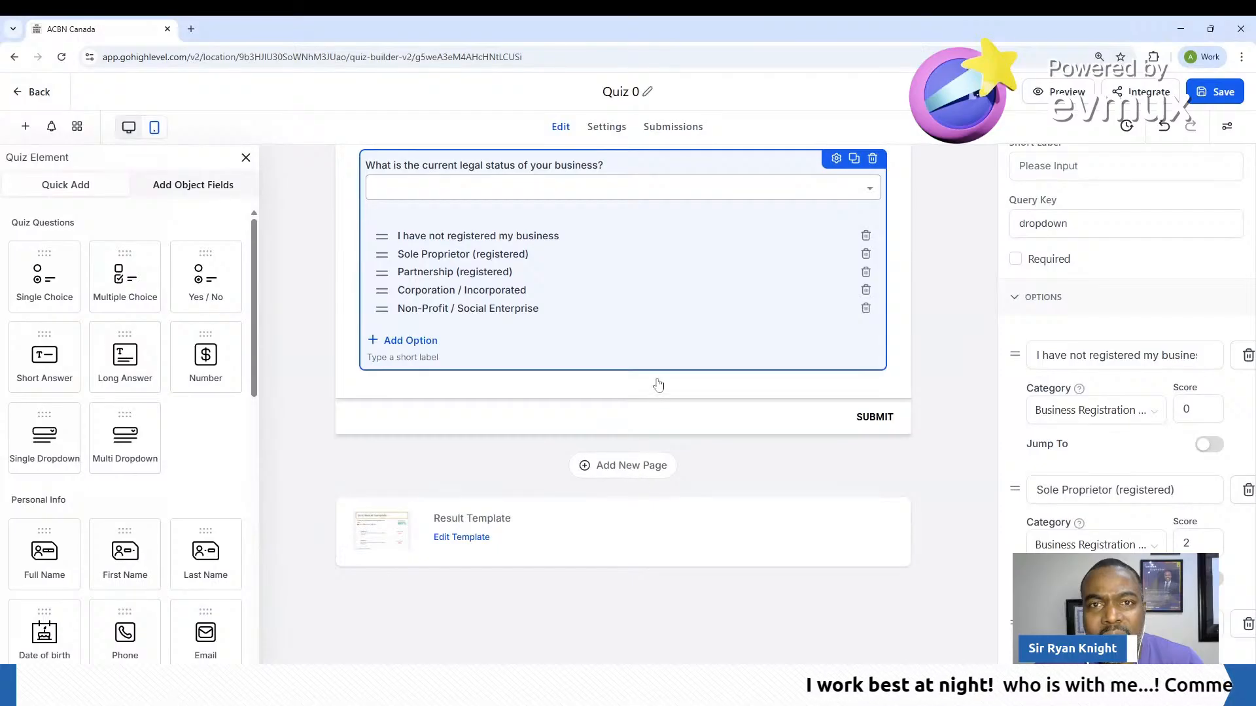
{"action": "scroll", "coordinate": [656, 378], "scroll_direction": "up", "scroll_amount": 2}
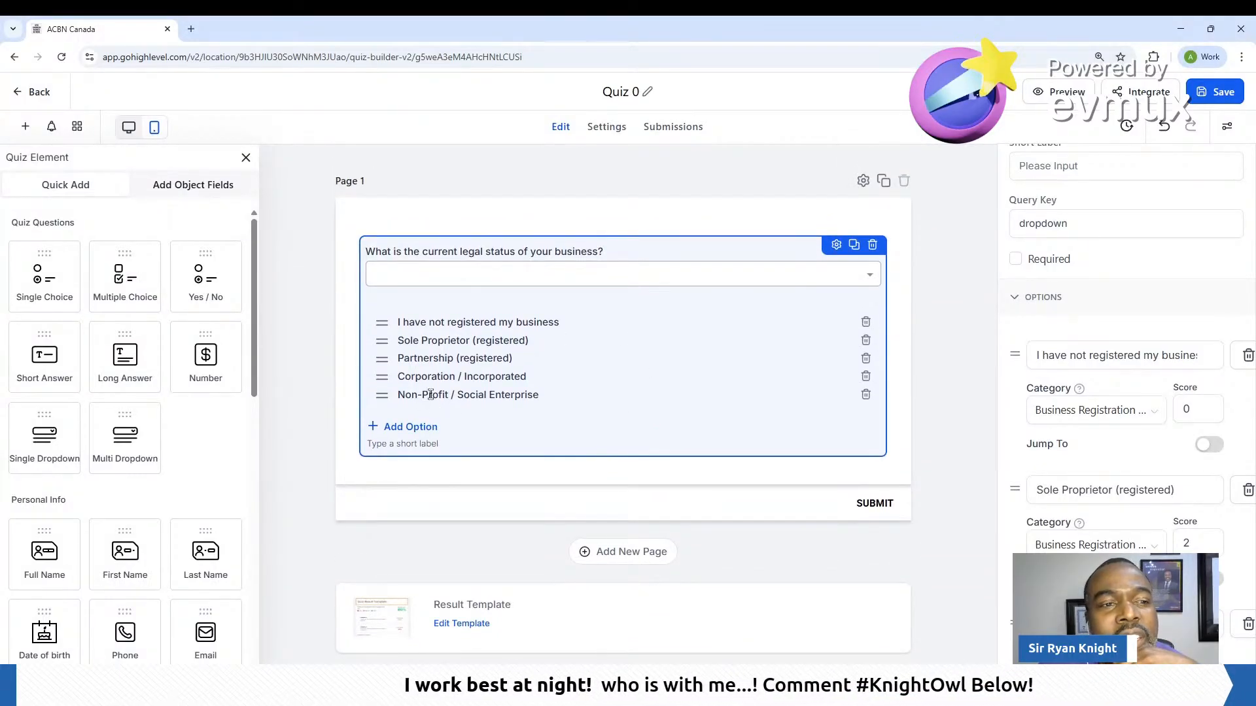
{"action": "scroll", "coordinate": [91, 386], "scroll_direction": "down", "scroll_amount": 1}
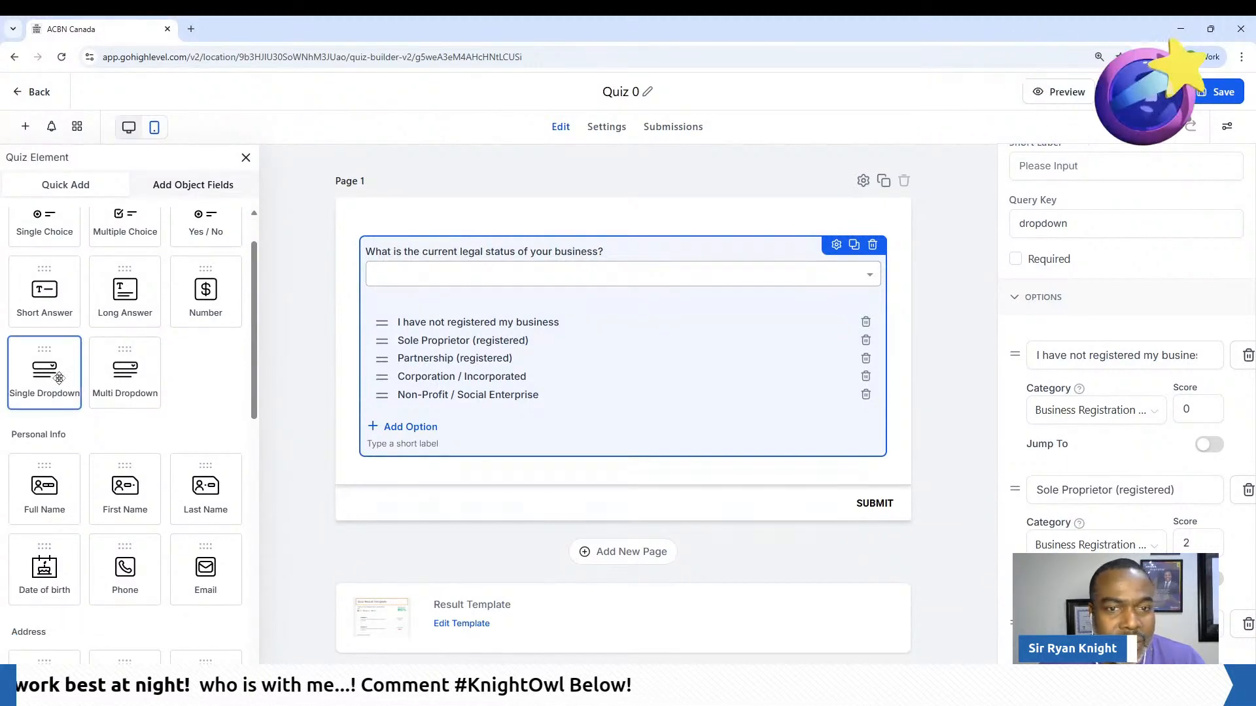
{"action": "left_click_drag", "start_coordinate": [58, 378], "coordinate": [479, 449]}
{"action": "scroll", "coordinate": [575, 477], "scroll_direction": "down", "scroll_amount": 2}
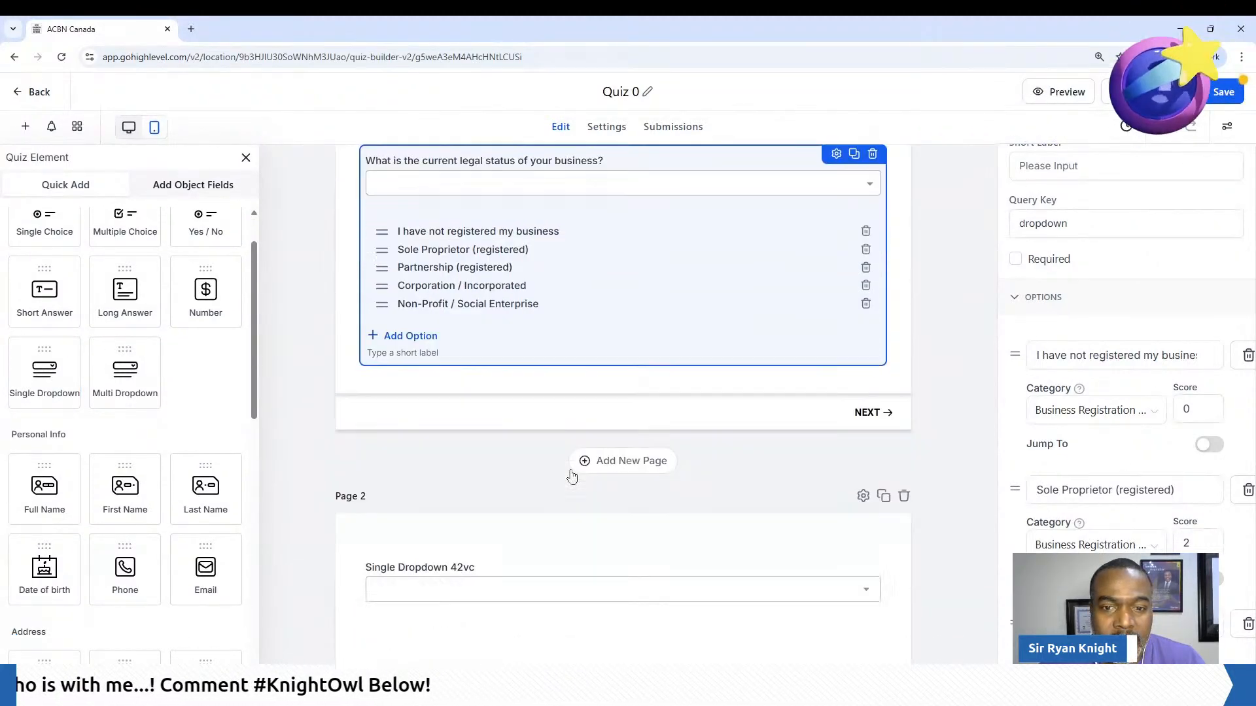
{"action": "scroll", "coordinate": [569, 479], "scroll_direction": "down", "scroll_amount": 2}
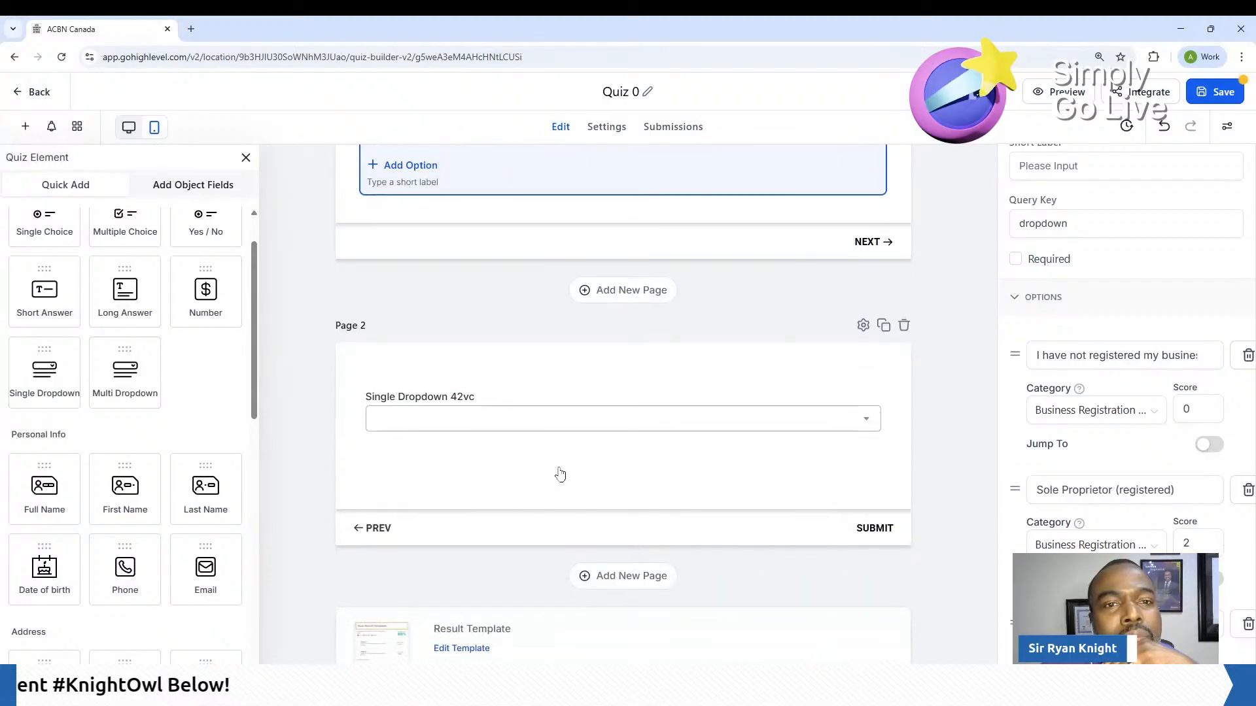
Preview the quiz in a separate browser tab, advance to its second page and return to the quiz editor
{"action": "scroll", "coordinate": [563, 474], "scroll_direction": "up", "scroll_amount": 3}
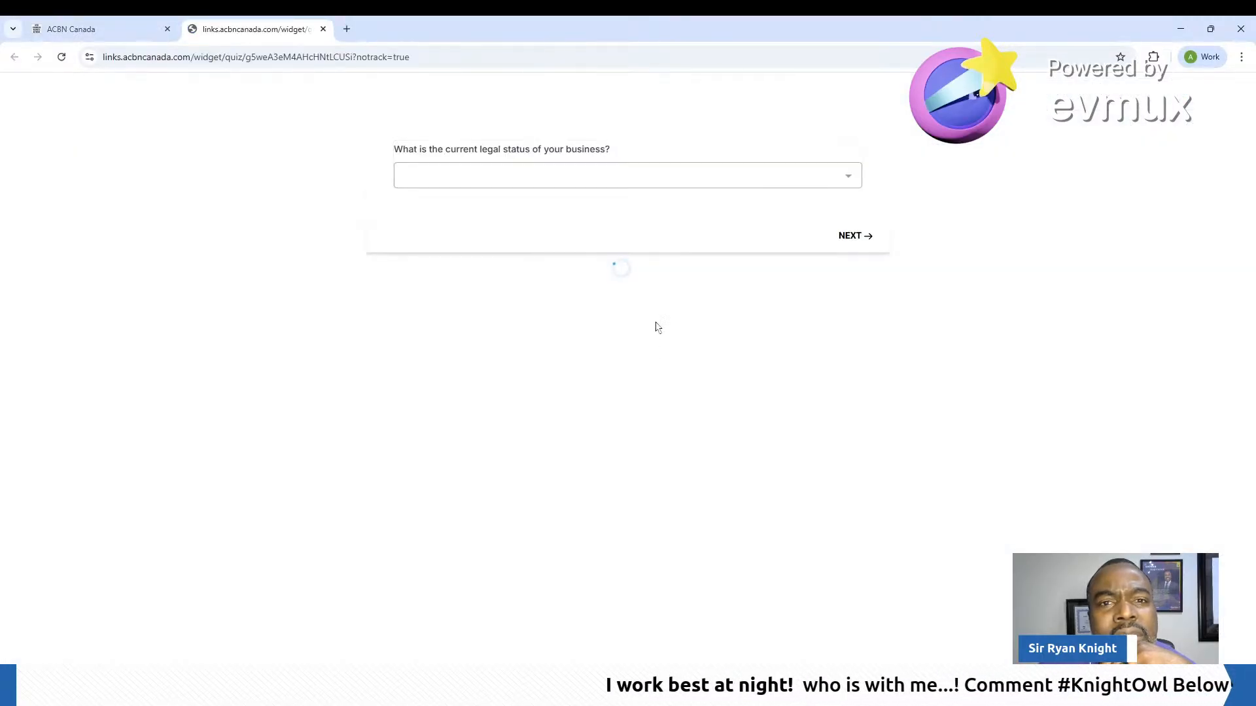
{"action": "left_click", "coordinate": [850, 237]}
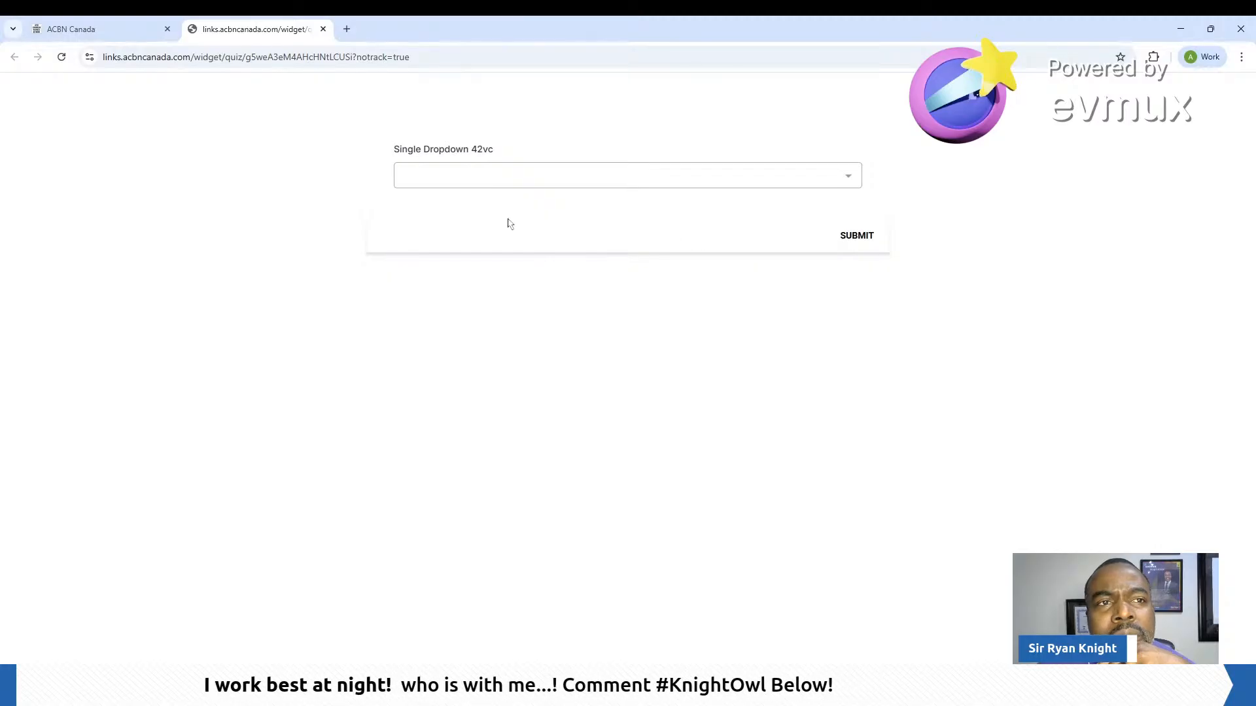
{"action": "left_click", "coordinate": [124, 30]}
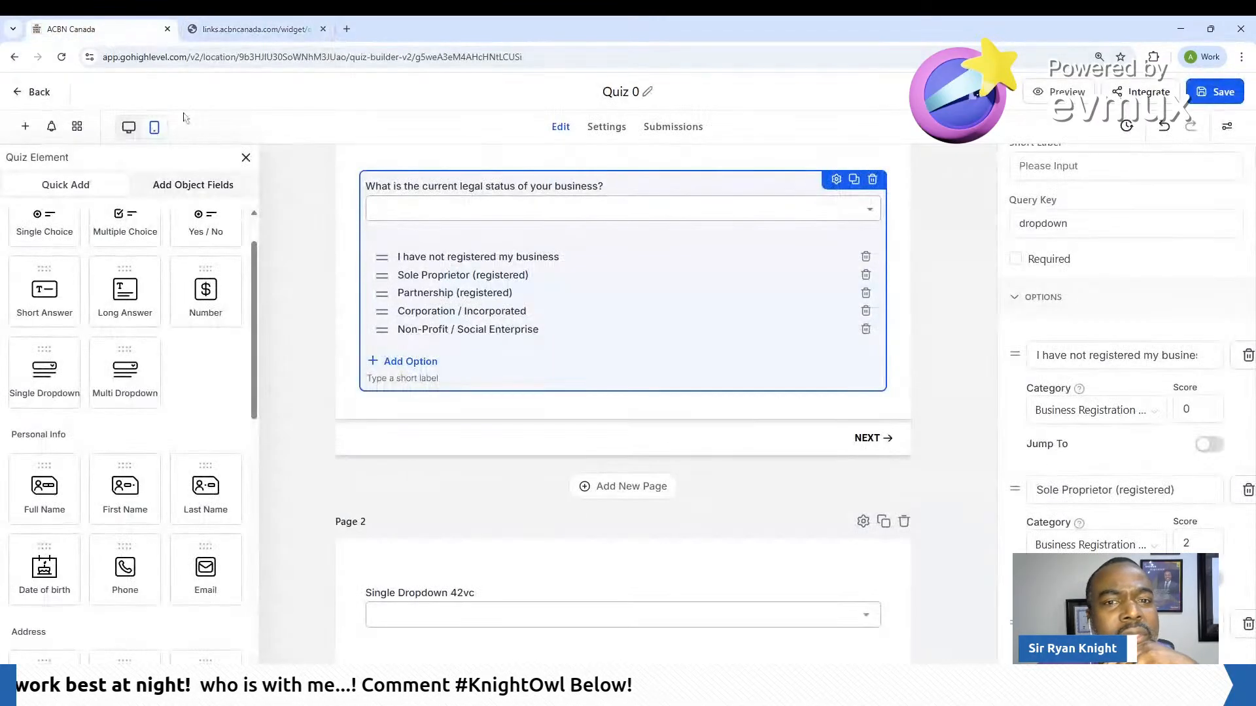
Title the page 2 dropdown "Do you have a valid 9-digit Business Number (BN) from the CRA?"
{"action": "scroll", "coordinate": [425, 392], "scroll_direction": "down", "scroll_amount": 3}
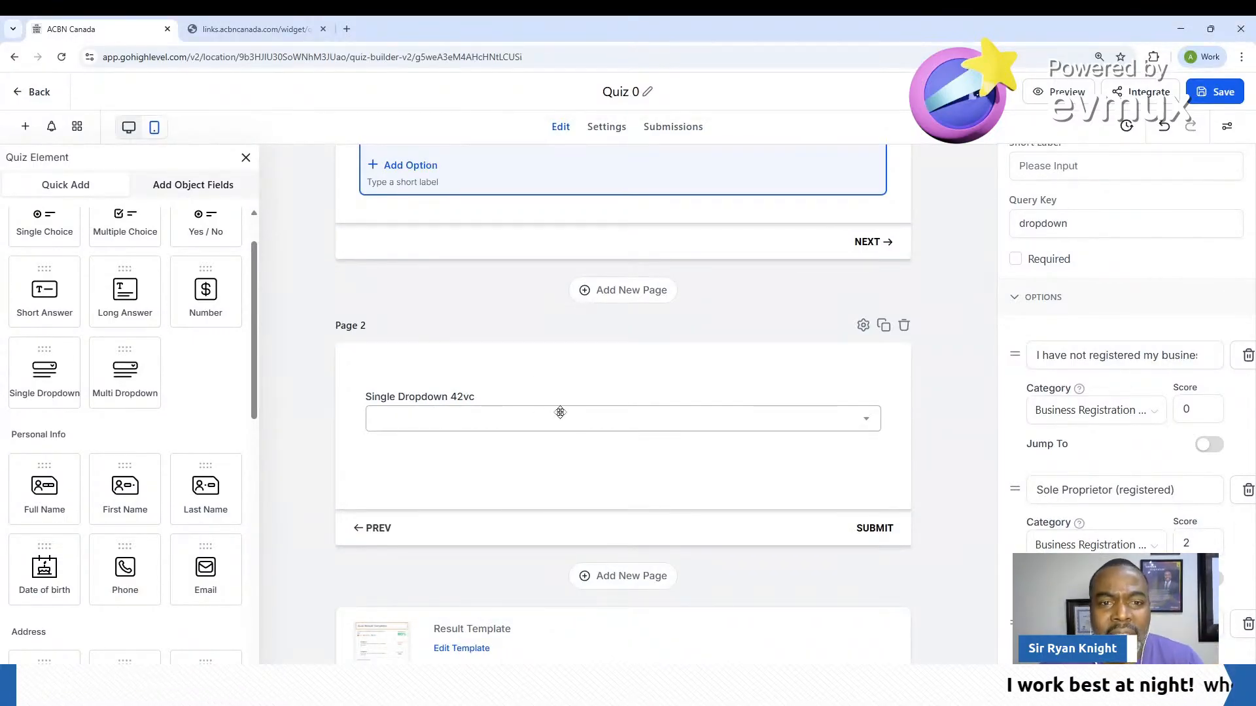
{"action": "left_click", "coordinate": [529, 396]}
{"action": "type", "text": "Do you have a valid 9-digit Business Number (BN) from the CRA?"}
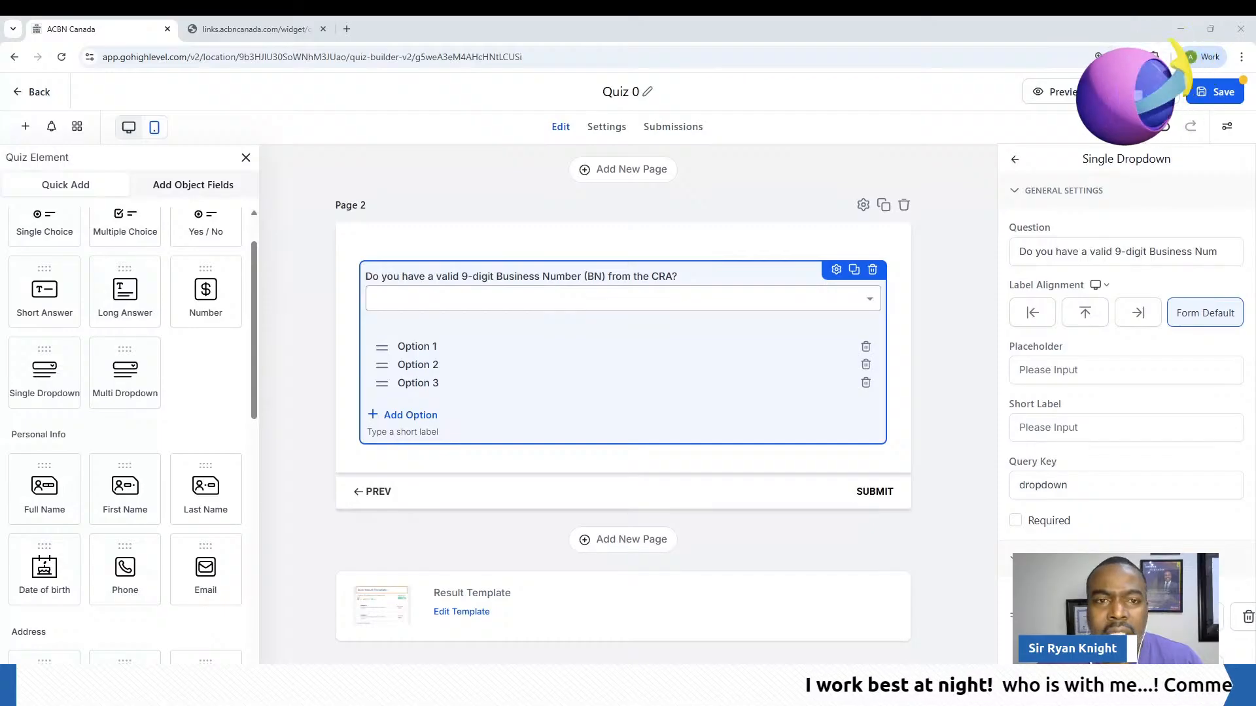
Set the Business Number question's first option to "No – not registered,Applied / In Progress,Yes – 9-digit BN obtained"
{"action": "triple_click", "coordinate": [522, 345]}
{"action": "type", "text": "No – not registered,Applied / In Progress,Yes – 9-digit BN obtained"}
{"action": "left_click_drag", "start_coordinate": [716, 346], "coordinate": [537, 350]}
{"action": "left_click", "coordinate": [537, 349]}
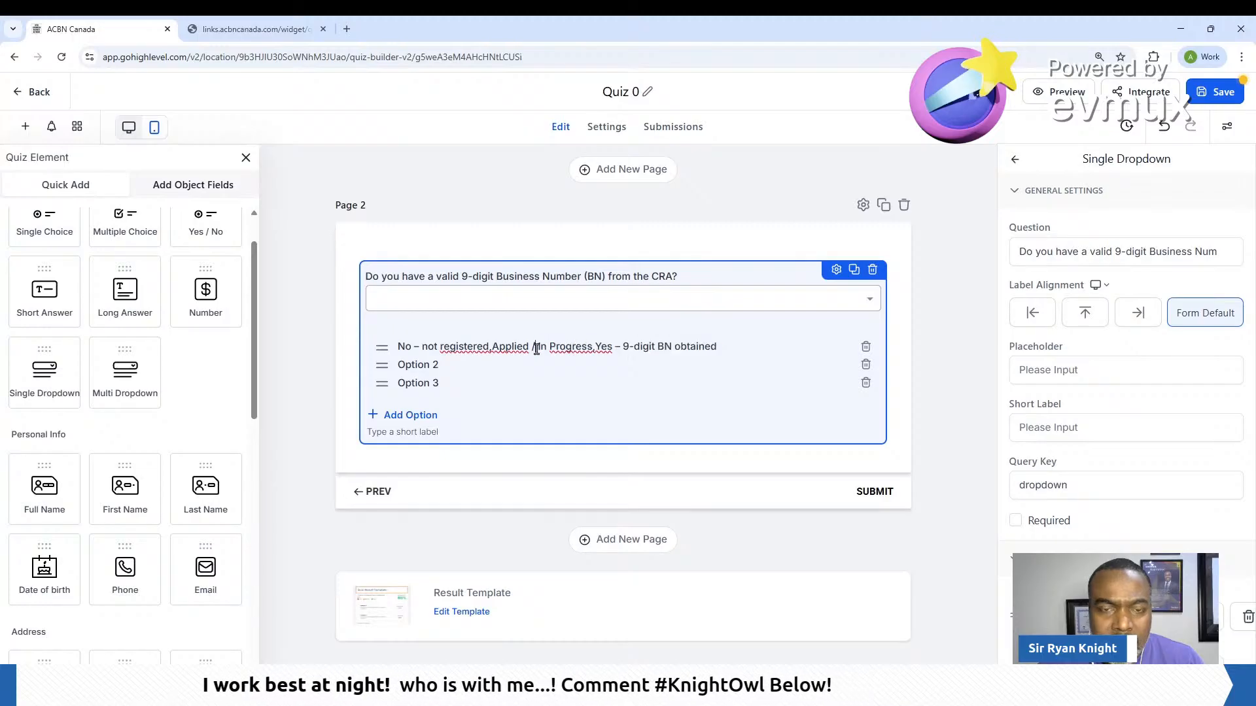
{"action": "left_click_drag", "start_coordinate": [717, 347], "coordinate": [539, 350]}
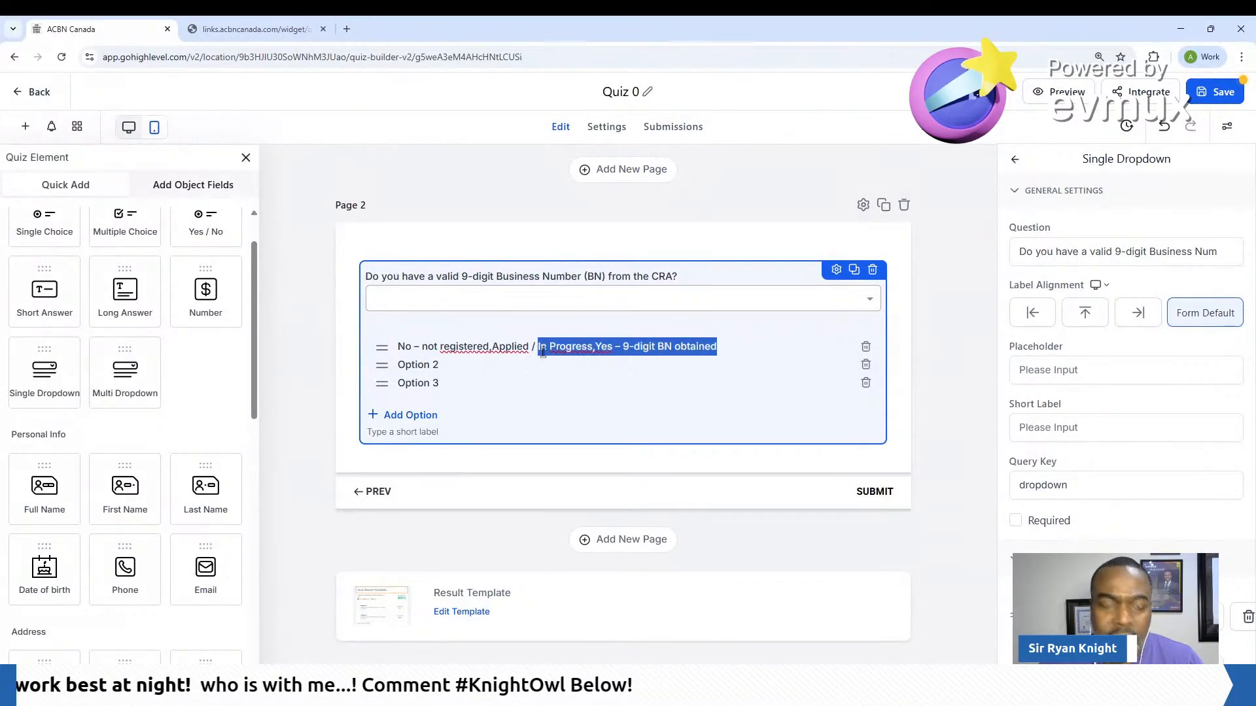
{"action": "key", "text": "BackSpace"}
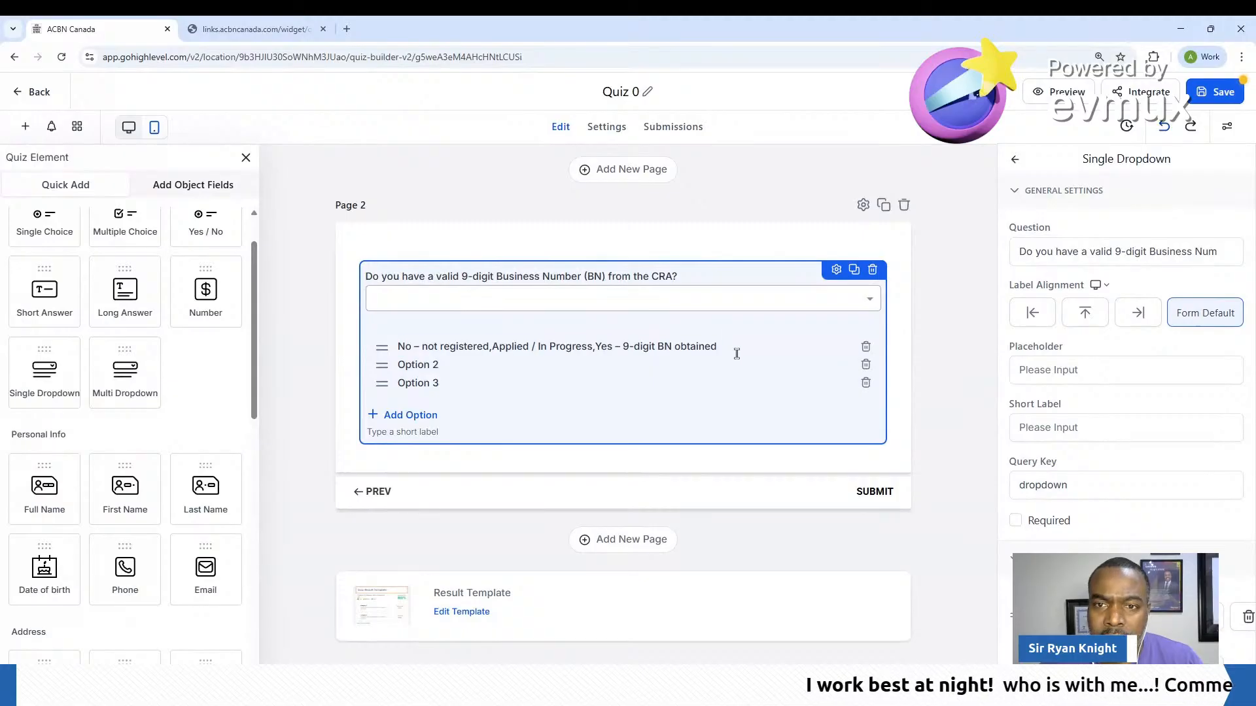
Cut the "Applied / In Progress" and "Yes – 9-digit BN obtained" choices out of the first option, keeping only "No – not registered"
{"action": "triple_click", "coordinate": [731, 349]}
{"action": "left_click_drag", "start_coordinate": [717, 347], "coordinate": [493, 354]}
{"action": "key", "text": "ctrl+x"}
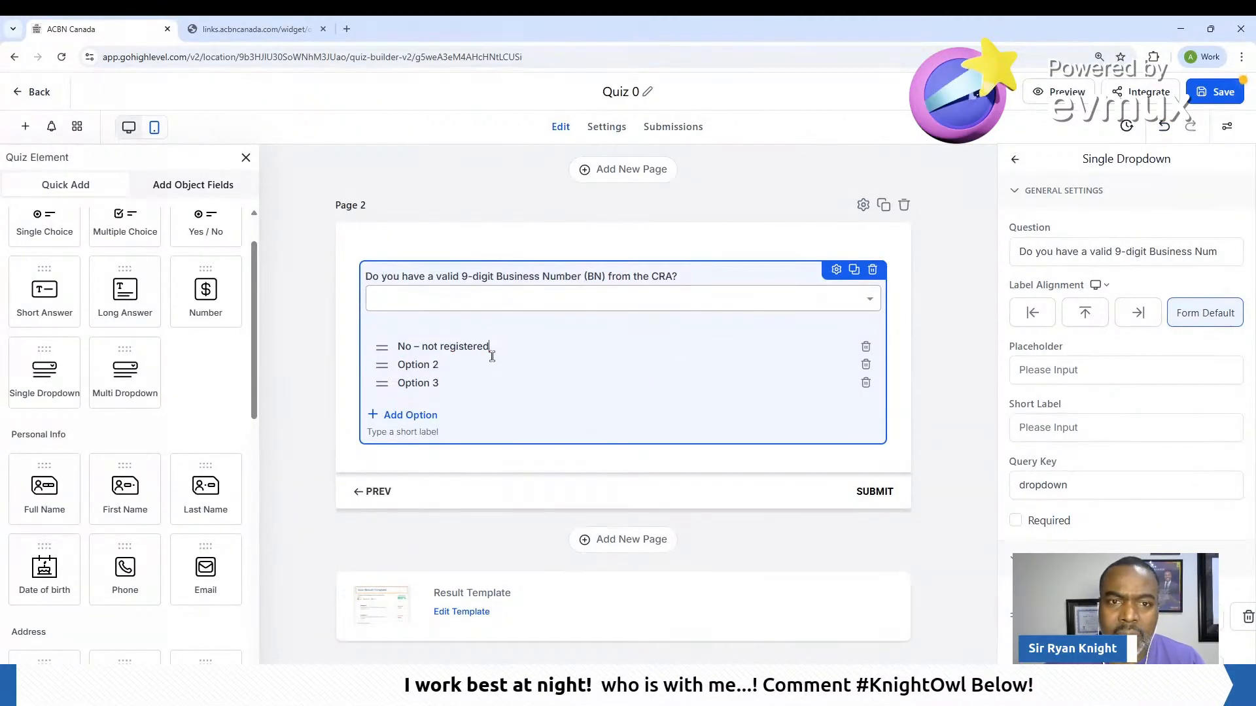
Set the Business Number question's second option to "Applied / In Progress", cutting the "Yes – 9-digit BN obtained" text out of it
{"action": "key", "text": "Tab"}
{"action": "key", "text": "ctrl+v"}
{"action": "left_click_drag", "start_coordinate": [622, 365], "coordinate": [506, 374]}
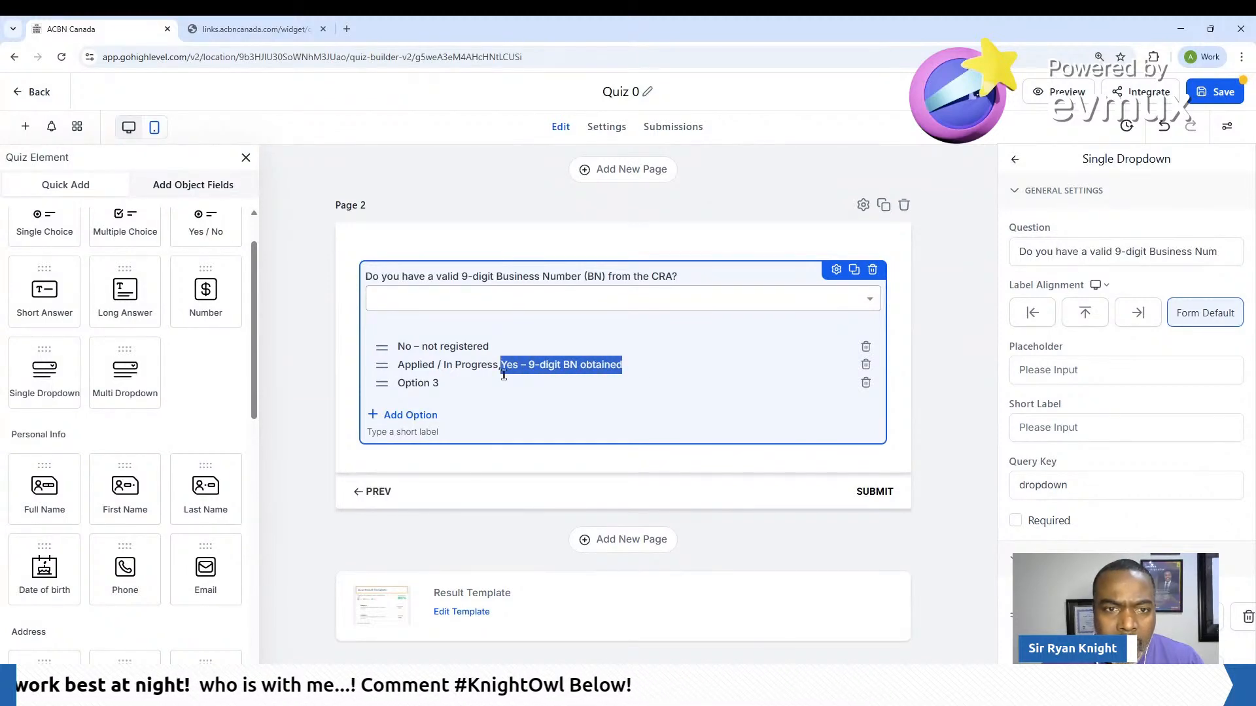
{"action": "key", "text": "ctrl+x"}
{"action": "key", "text": "BackSpace"}
Set the third option to "Yes – 9-digit BN obtained" and reorder it to be the first choice
{"action": "key", "text": "Tab"}
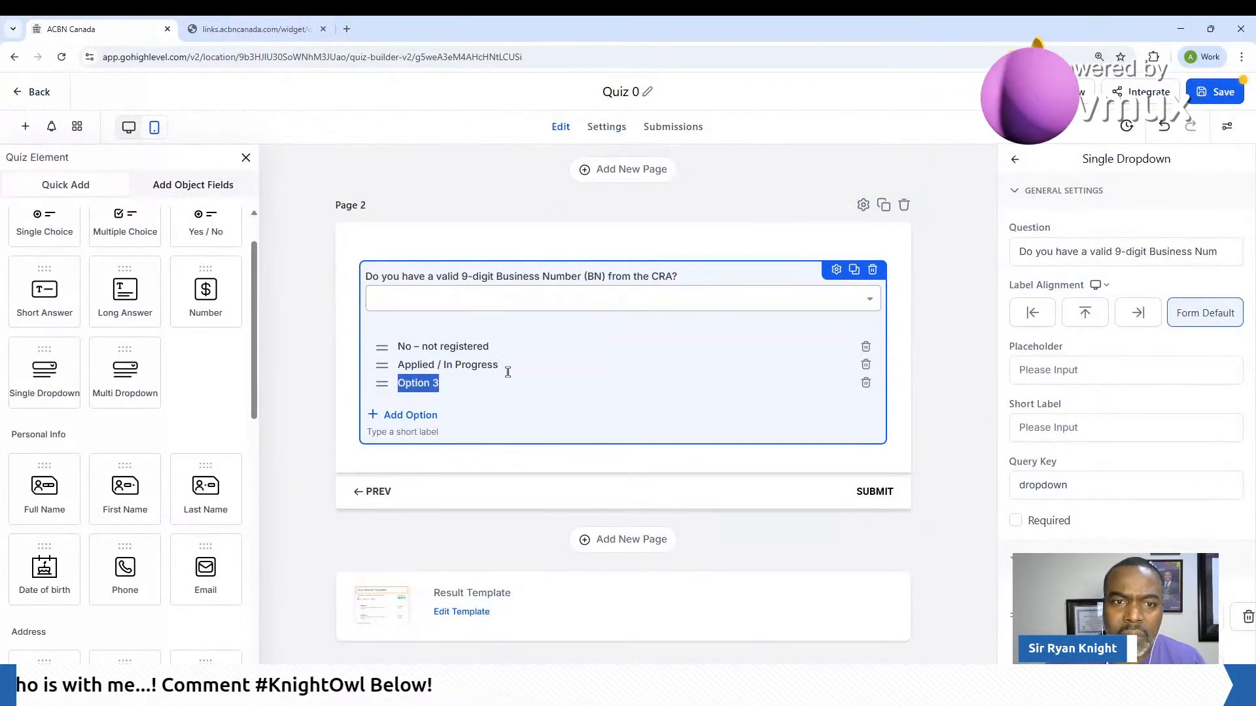
{"action": "key", "text": "ctrl+v"}
{"action": "left_click_drag", "start_coordinate": [386, 382], "coordinate": [381, 345]}
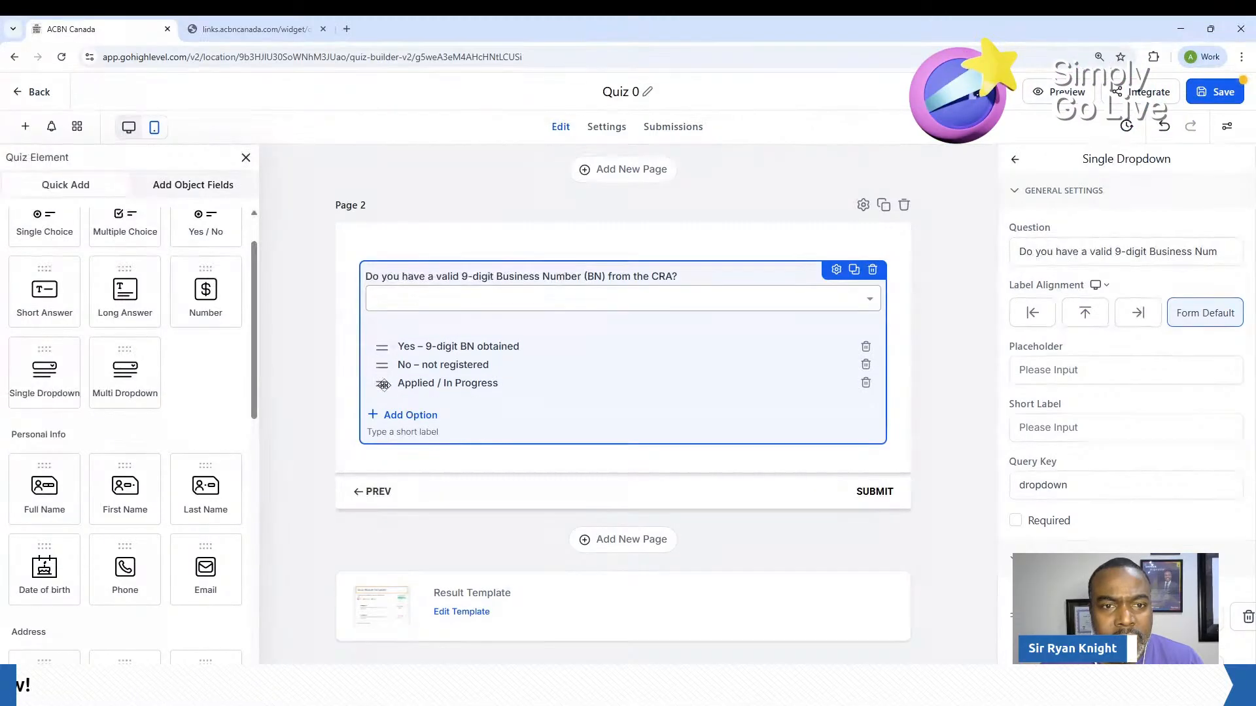
Assign the "Business Registration ..." scoring category to the first entry in the dropdown's option settings
{"action": "triple_click", "coordinate": [508, 348]}
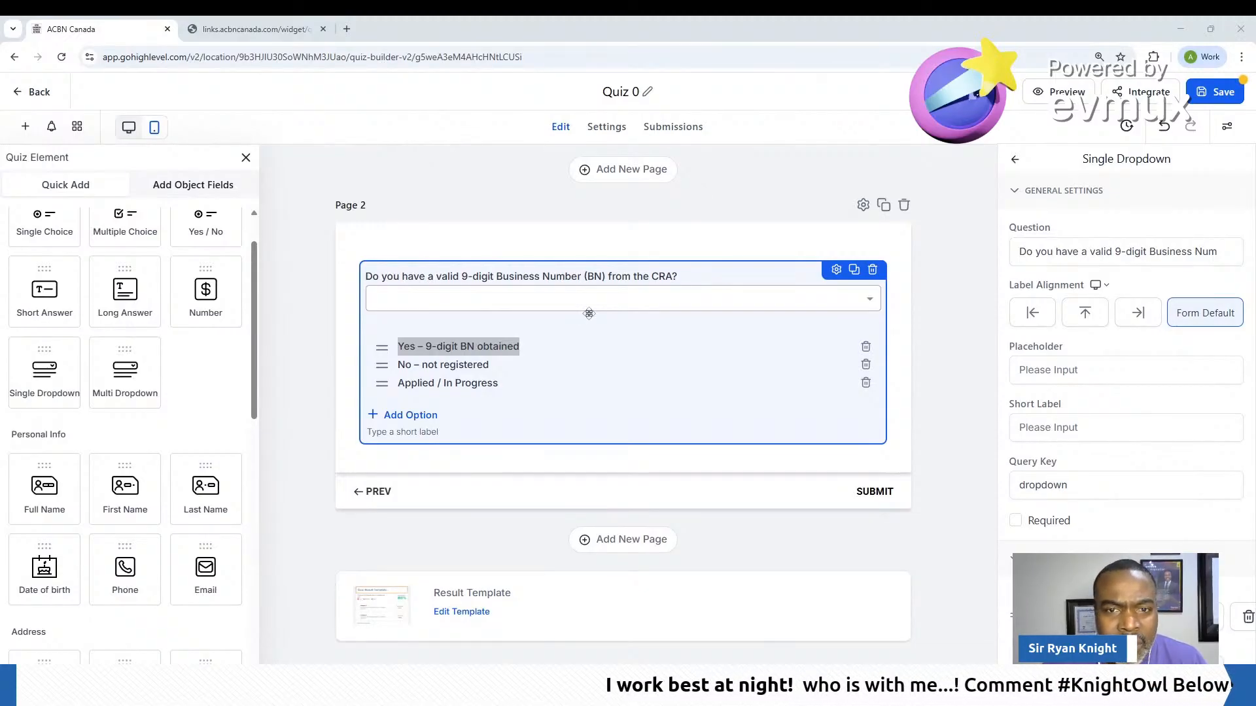
{"action": "key", "text": "alt+Tab"}
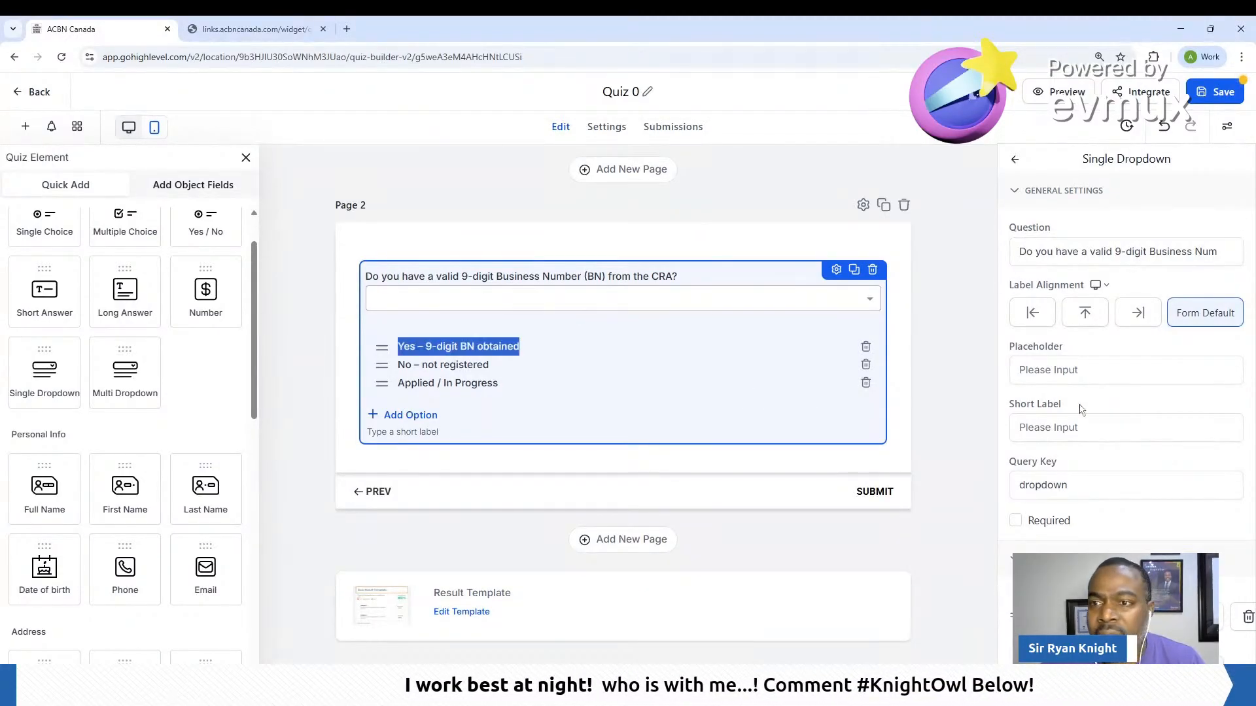
{"action": "scroll", "coordinate": [1079, 393], "scroll_direction": "down", "scroll_amount": 4}
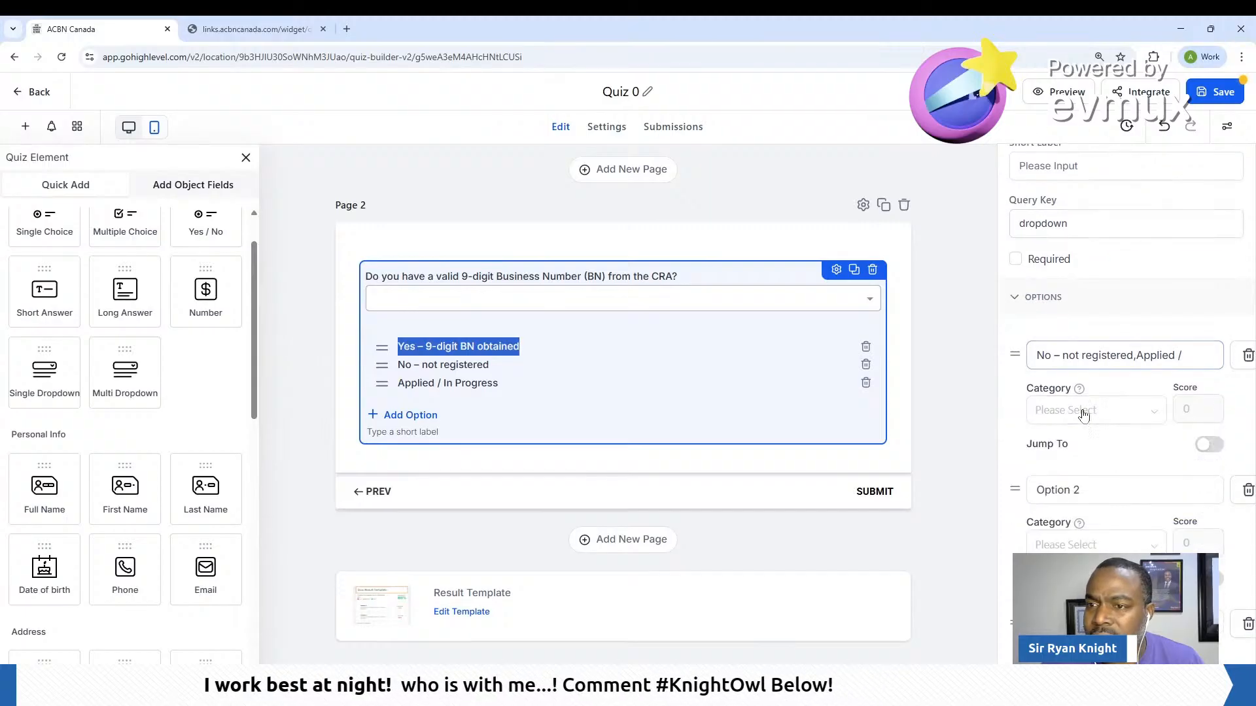
{"action": "left_click", "coordinate": [1082, 412]}
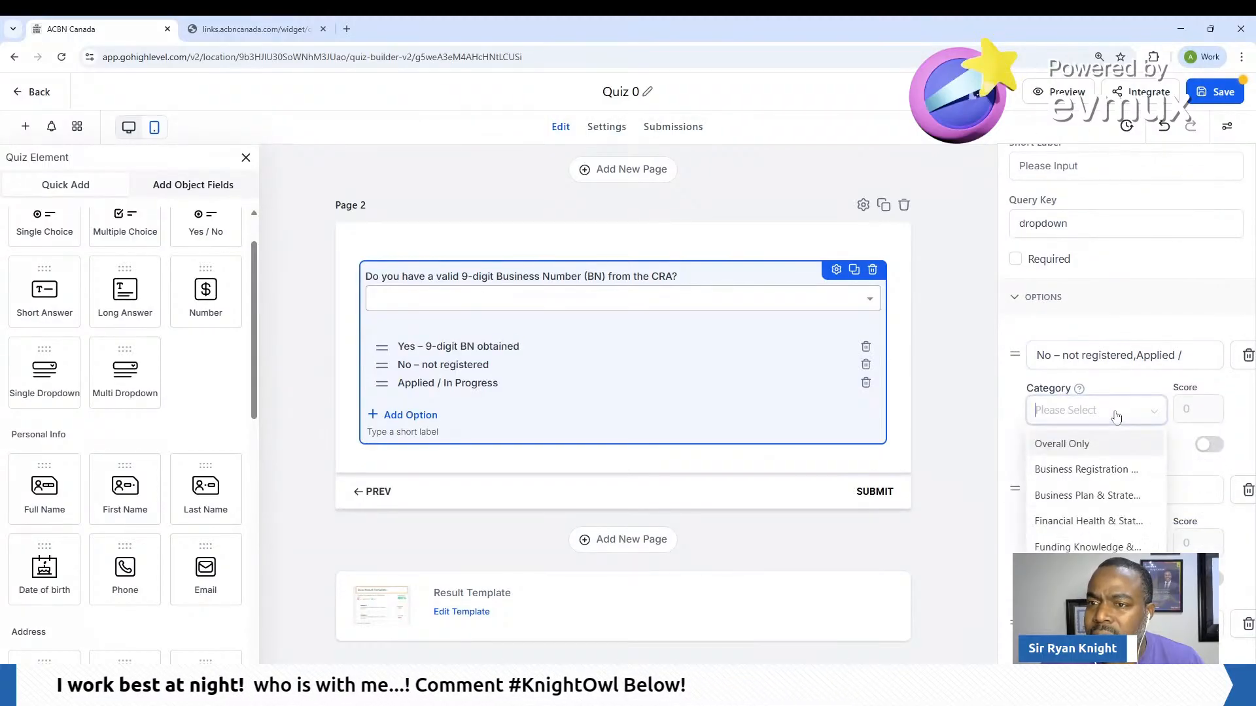
{"action": "left_click", "coordinate": [1101, 469]}
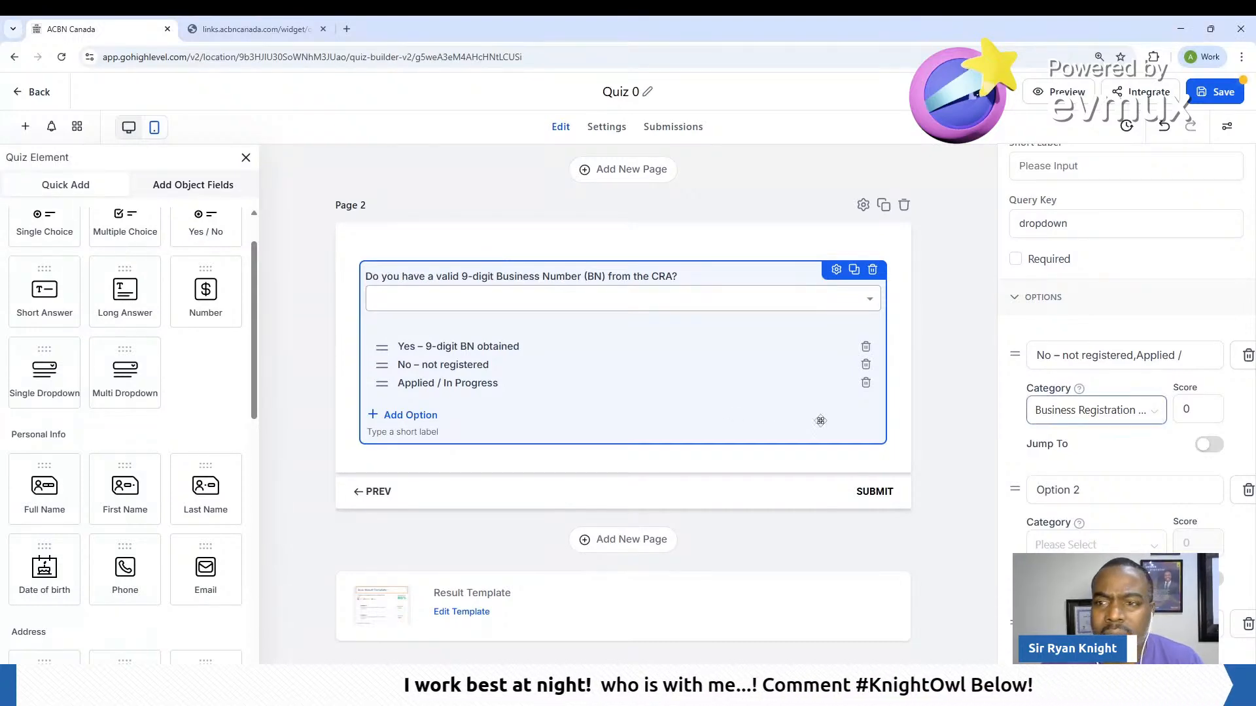
{"action": "left_click", "coordinate": [422, 415]}
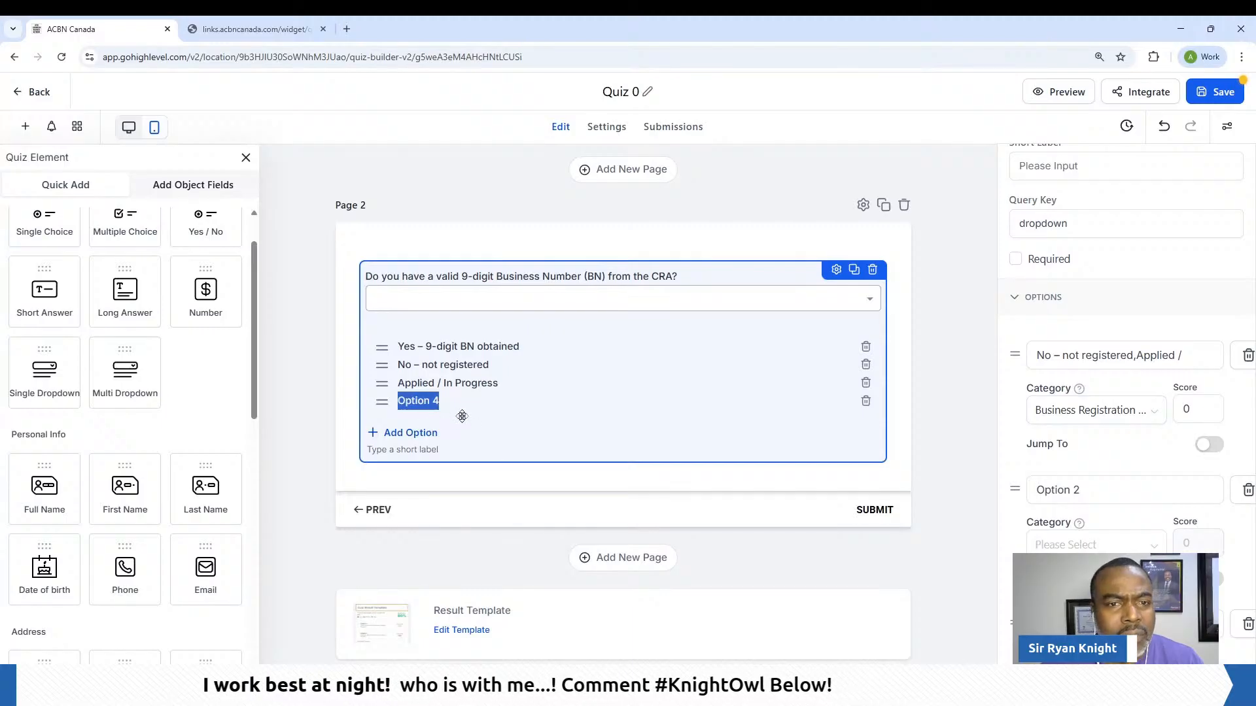
{"action": "key", "text": "ctrl+v"}
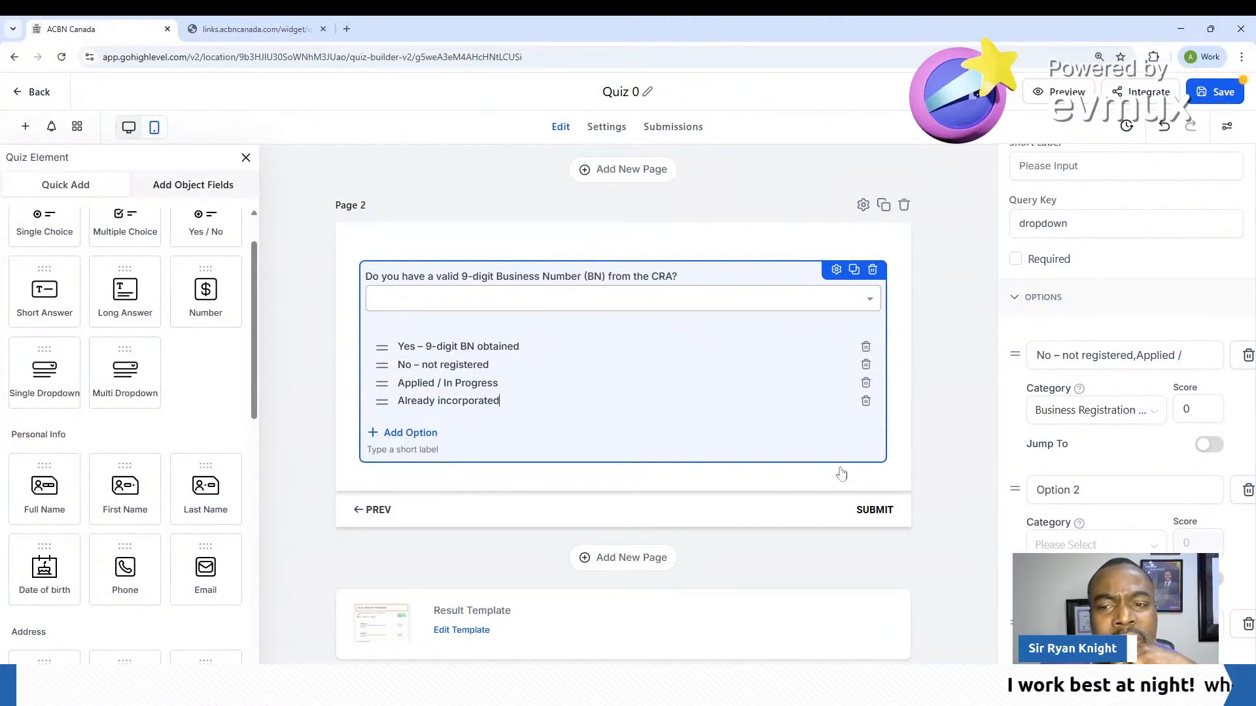
{"action": "left_click", "coordinate": [866, 402]}
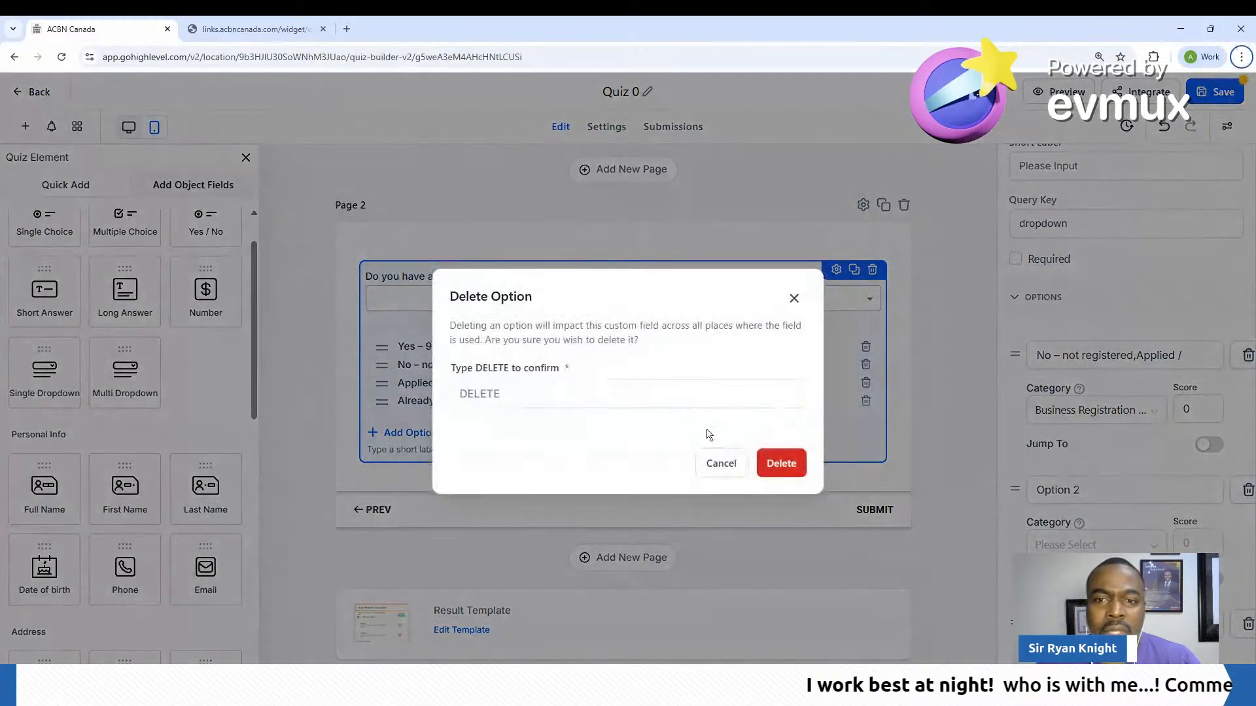
{"action": "type", "text": "DELETE"}
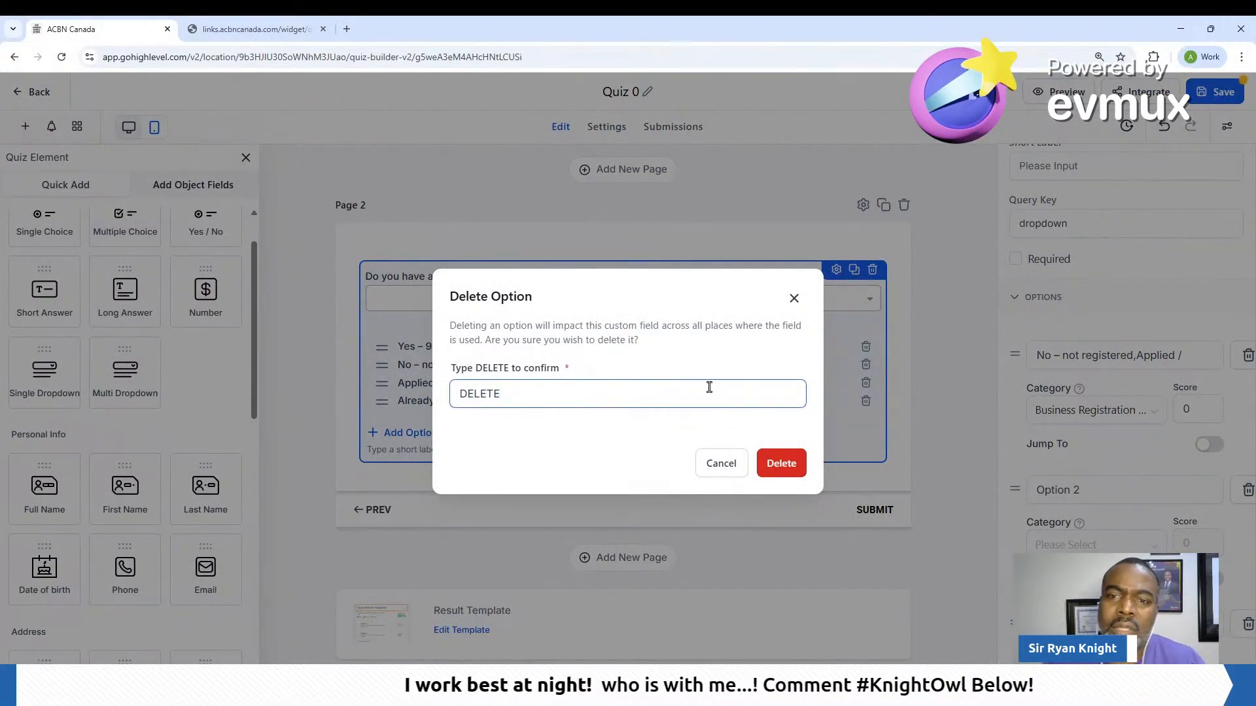
{"action": "left_click", "coordinate": [781, 462]}
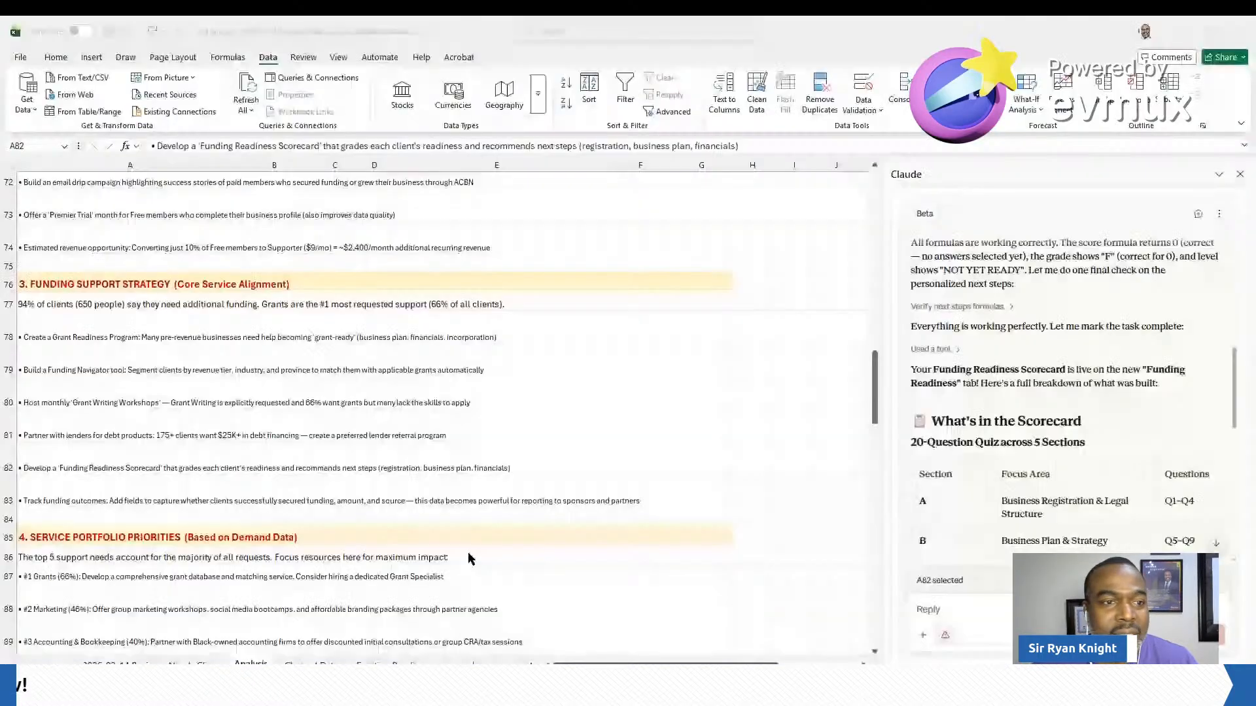
Switch to the Excel workbook and review the analysis dashboard, the funding support strategy and the Claude prompt that created the scorecard
{"action": "left_click", "coordinate": [876, 393]}
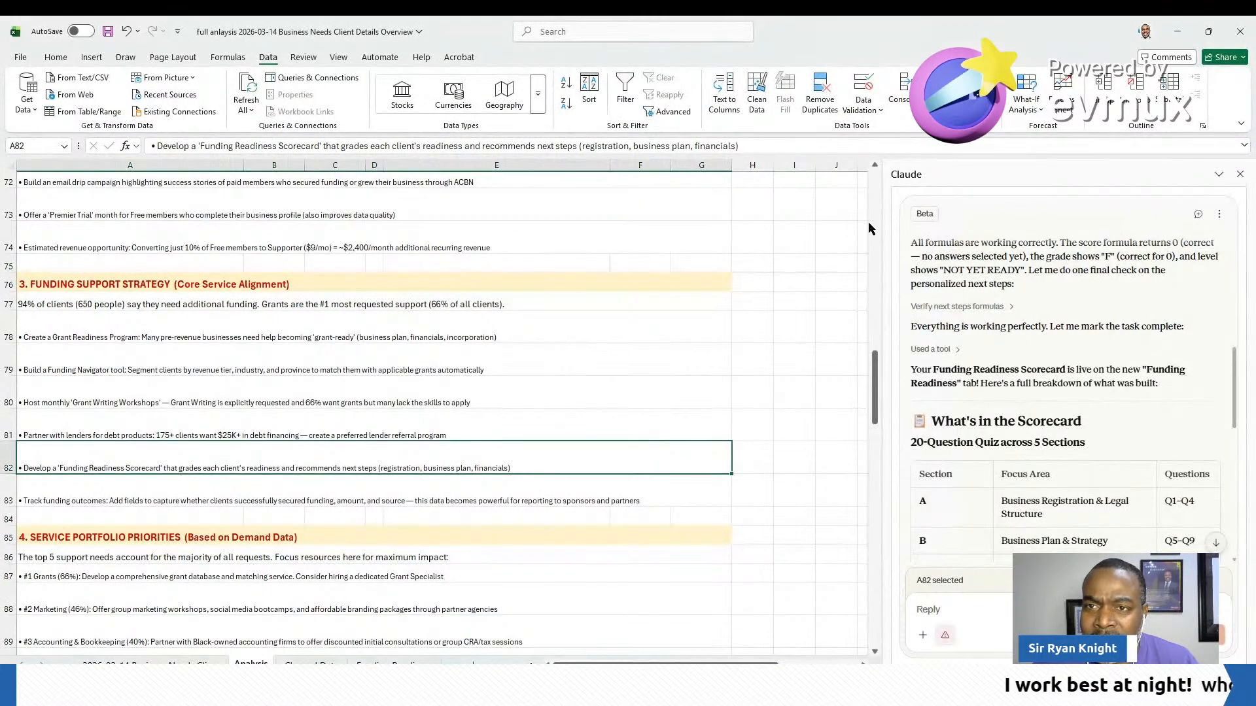
{"action": "scroll", "coordinate": [869, 227], "scroll_direction": "up", "scroll_amount": 8}
{"action": "scroll", "coordinate": [878, 300], "scroll_direction": "up", "scroll_amount": 15}
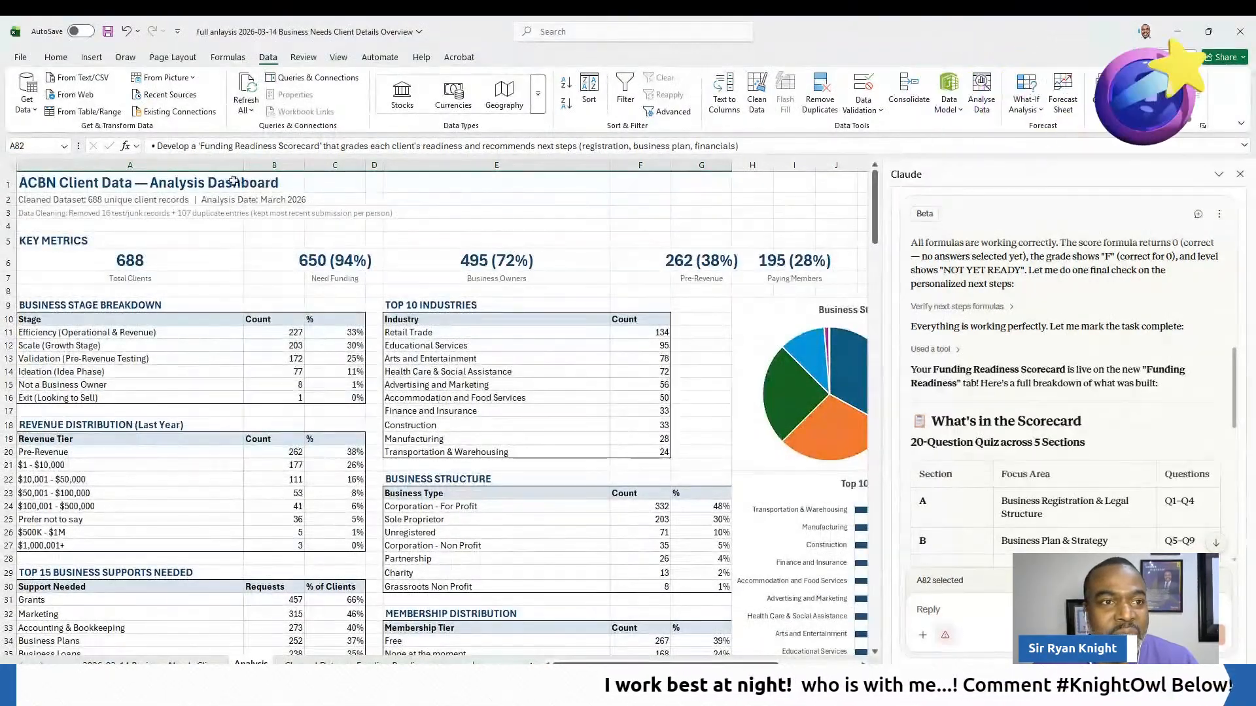
{"action": "scroll", "coordinate": [878, 211], "scroll_direction": "down", "scroll_amount": 1}
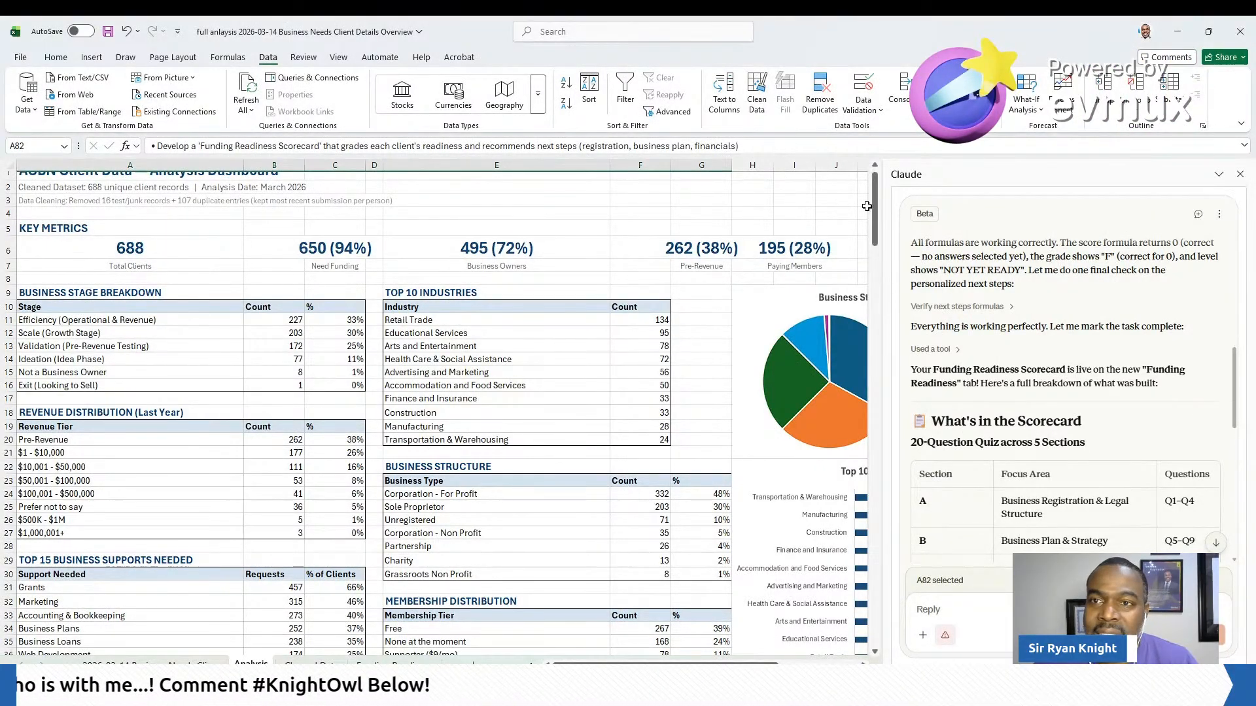
{"action": "left_click_drag", "start_coordinate": [878, 205], "coordinate": [878, 365]}
{"action": "scroll", "coordinate": [105, 357], "scroll_direction": "down", "scroll_amount": 2}
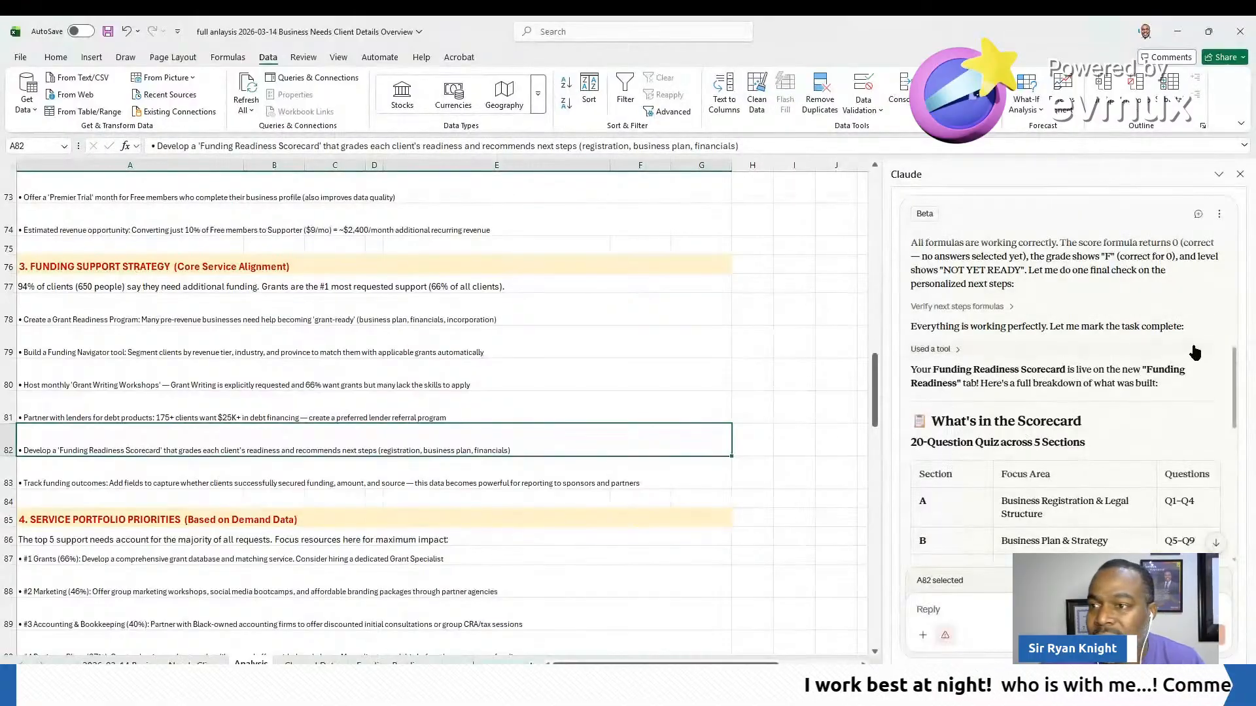
{"action": "left_click_drag", "start_coordinate": [1237, 371], "coordinate": [1228, 247]}
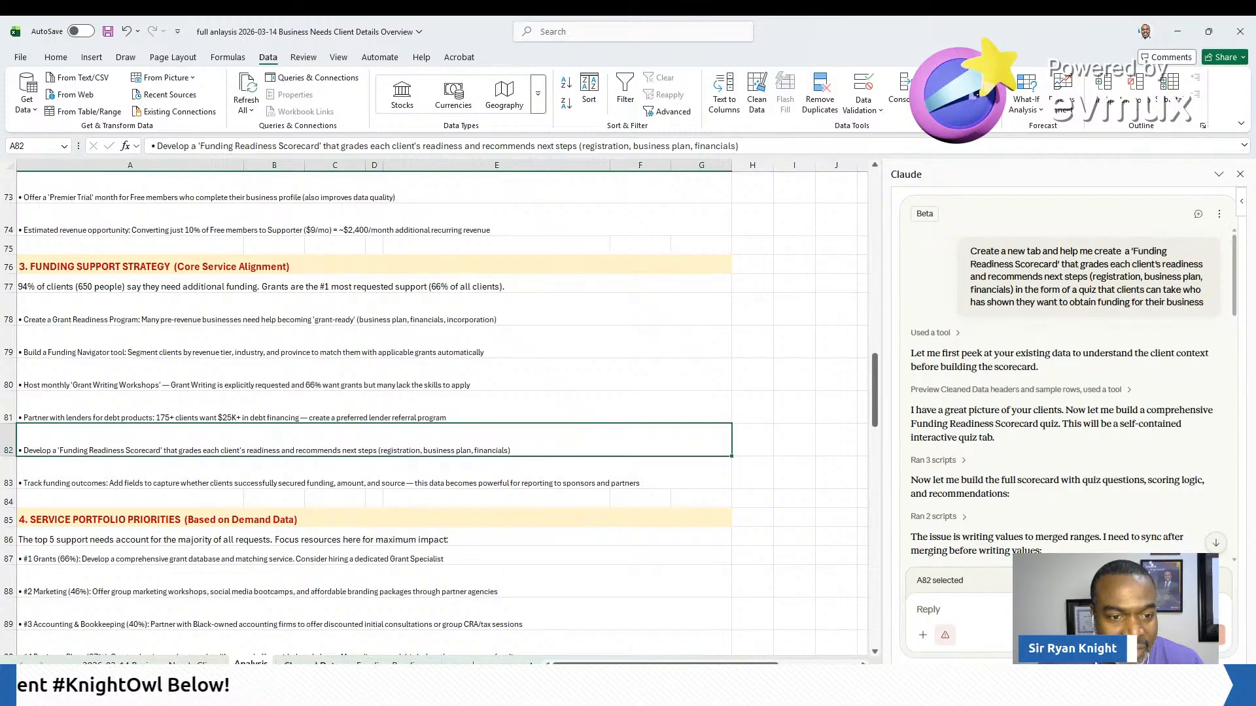
Open the Funding Readiness sheet and review its questions, readiness results, grading scale and personalized next steps
{"action": "left_click", "coordinate": [419, 662]}
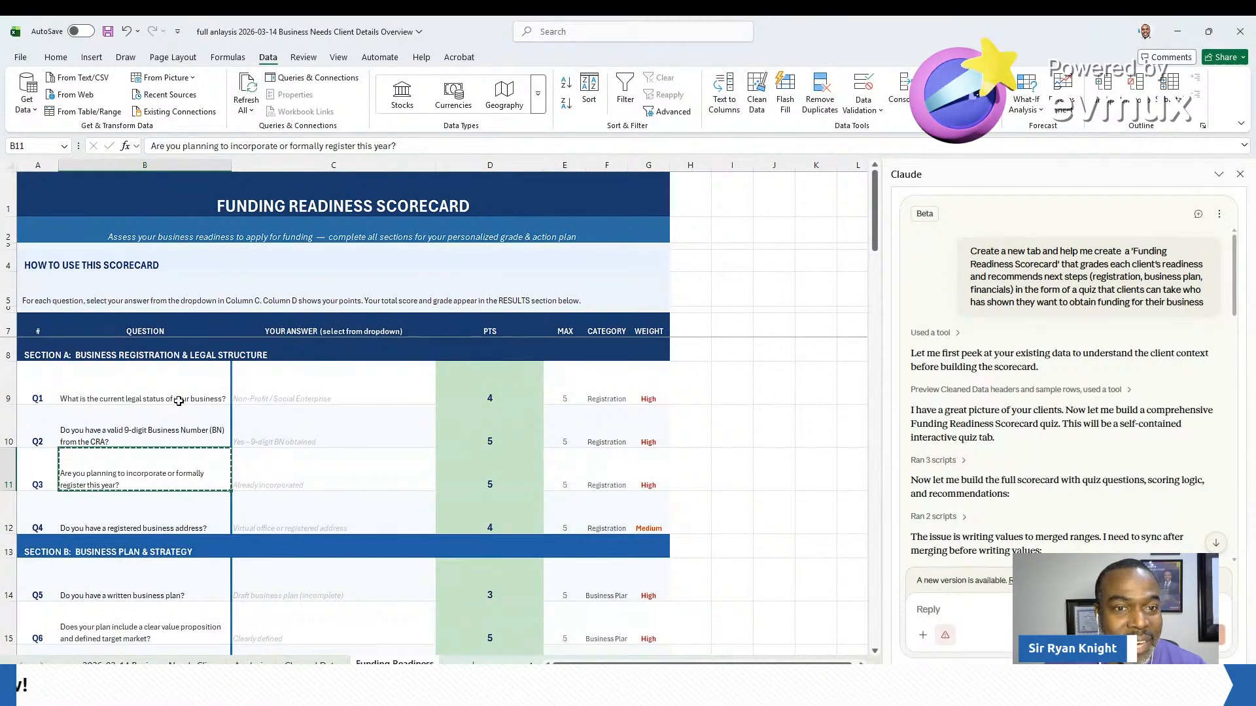
{"action": "left_click", "coordinate": [402, 394]}
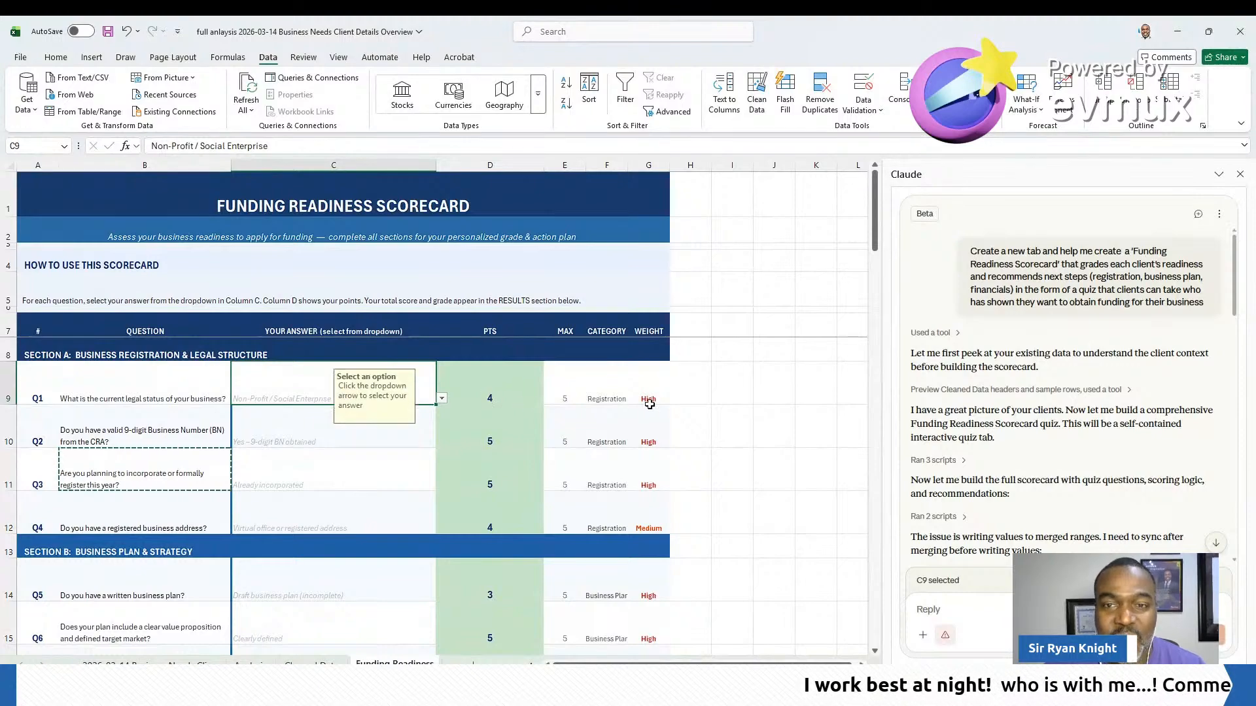
{"action": "scroll", "coordinate": [641, 405], "scroll_direction": "down", "scroll_amount": 2}
{"action": "scroll", "coordinate": [641, 406], "scroll_direction": "down", "scroll_amount": 4}
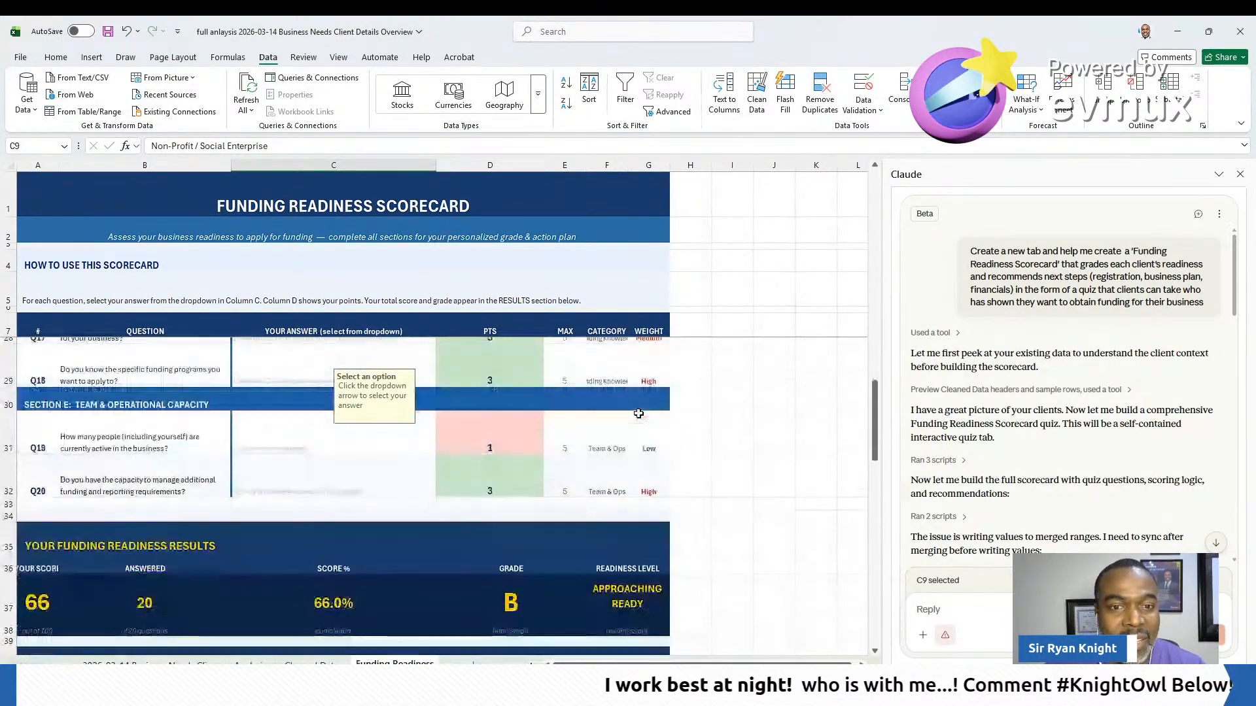
{"action": "scroll", "coordinate": [638, 414], "scroll_direction": "down", "scroll_amount": 1}
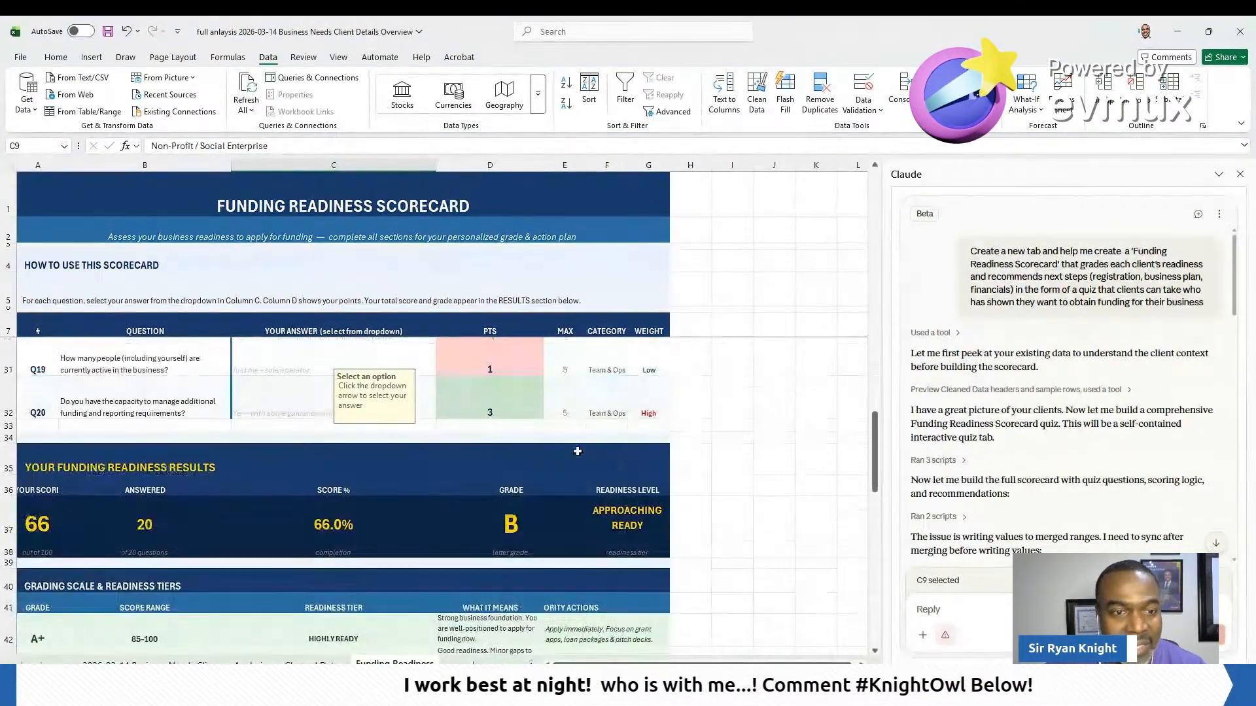
{"action": "scroll", "coordinate": [275, 540], "scroll_direction": "down", "scroll_amount": 1}
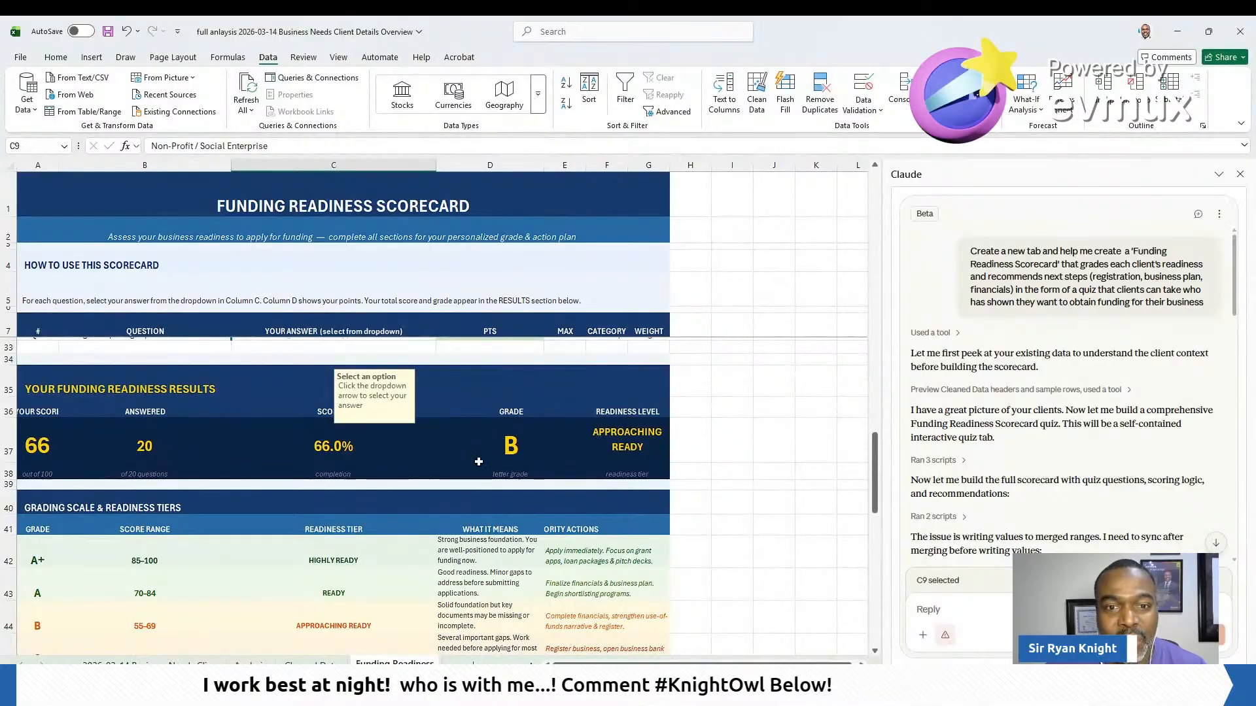
{"action": "scroll", "coordinate": [393, 483], "scroll_direction": "down", "scroll_amount": 4}
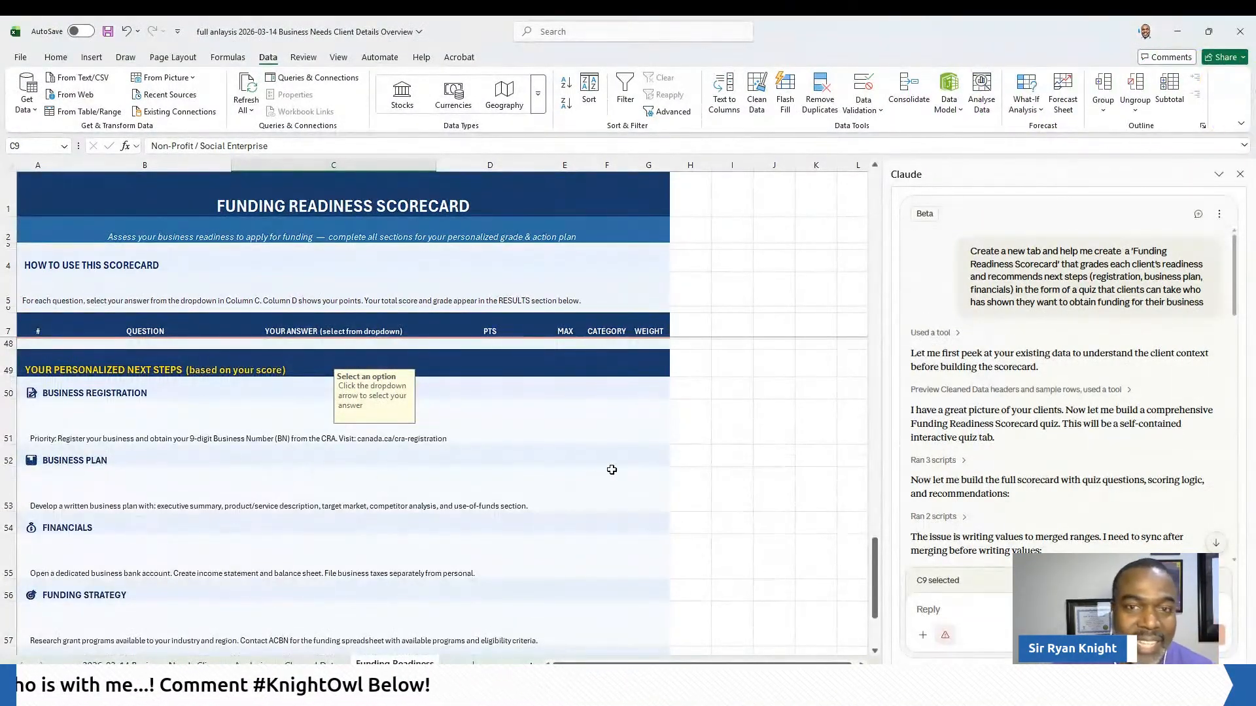
Go back up to Section B of the scorecard and inspect the points and answer cells of the business plan questions
{"action": "scroll", "coordinate": [632, 472], "scroll_direction": "up", "scroll_amount": 1}
{"action": "scroll", "coordinate": [632, 472], "scroll_direction": "up", "scroll_amount": 8}
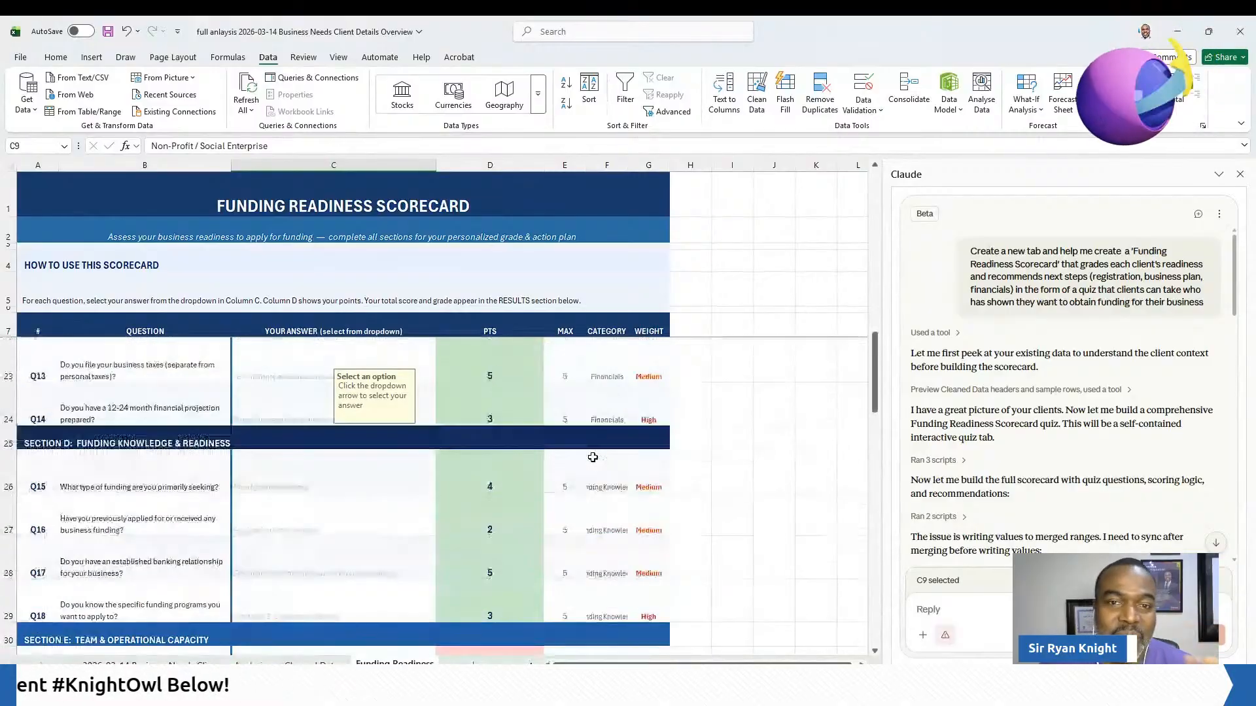
{"action": "scroll", "coordinate": [593, 459], "scroll_direction": "up", "scroll_amount": 2}
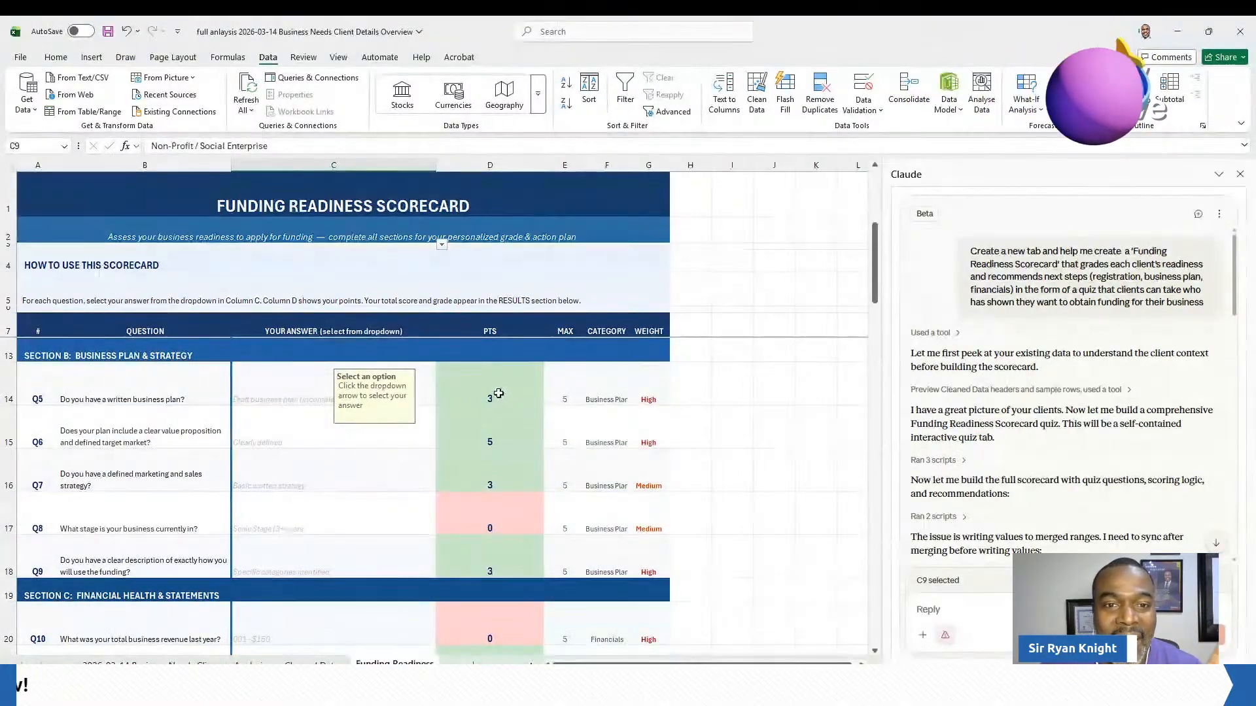
{"action": "left_click", "coordinate": [497, 393]}
{"action": "left_click", "coordinate": [336, 390]}
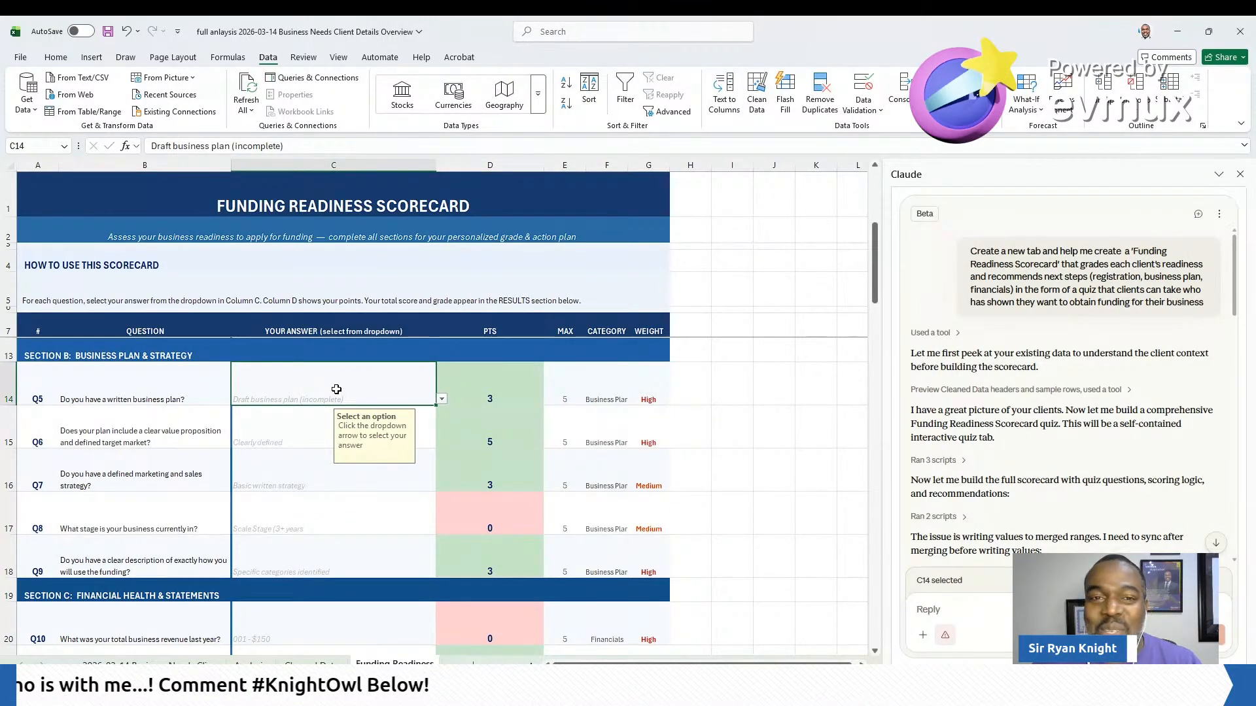
{"action": "left_click", "coordinate": [302, 433]}
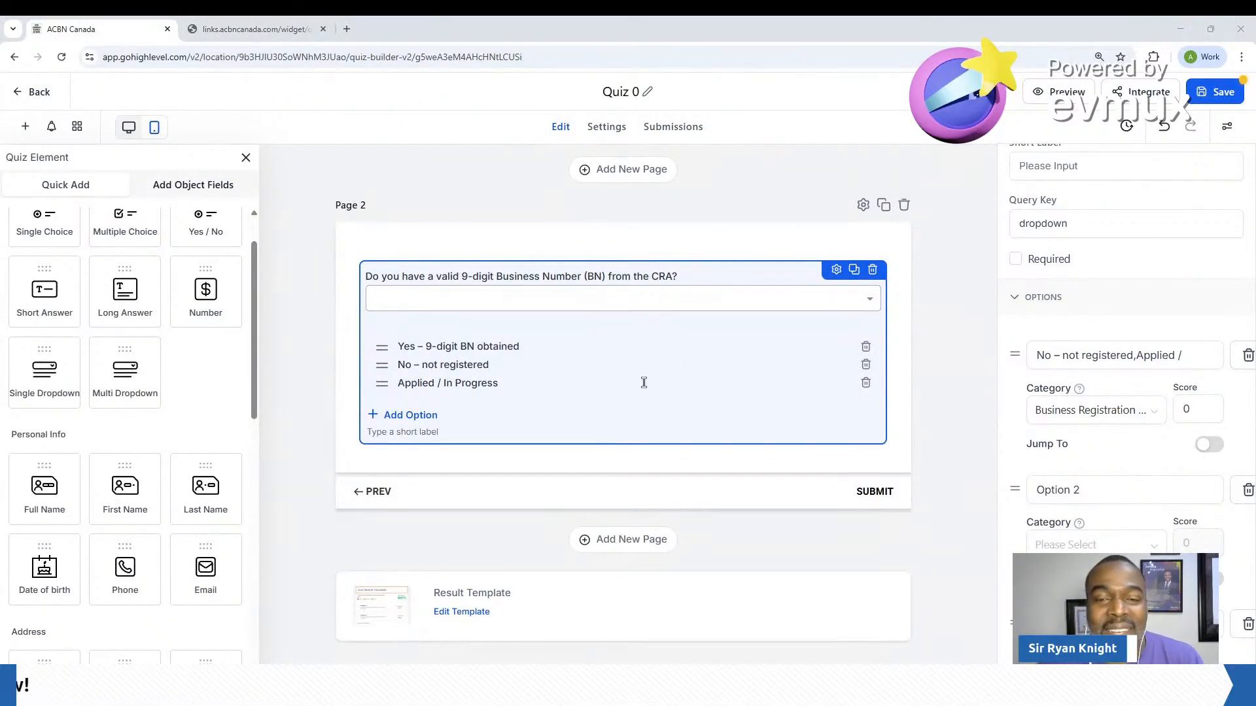
Switch to Chrome, open acbncanada.com in a new browser tab and look over its home page
{"action": "left_click", "coordinate": [356, 30]}
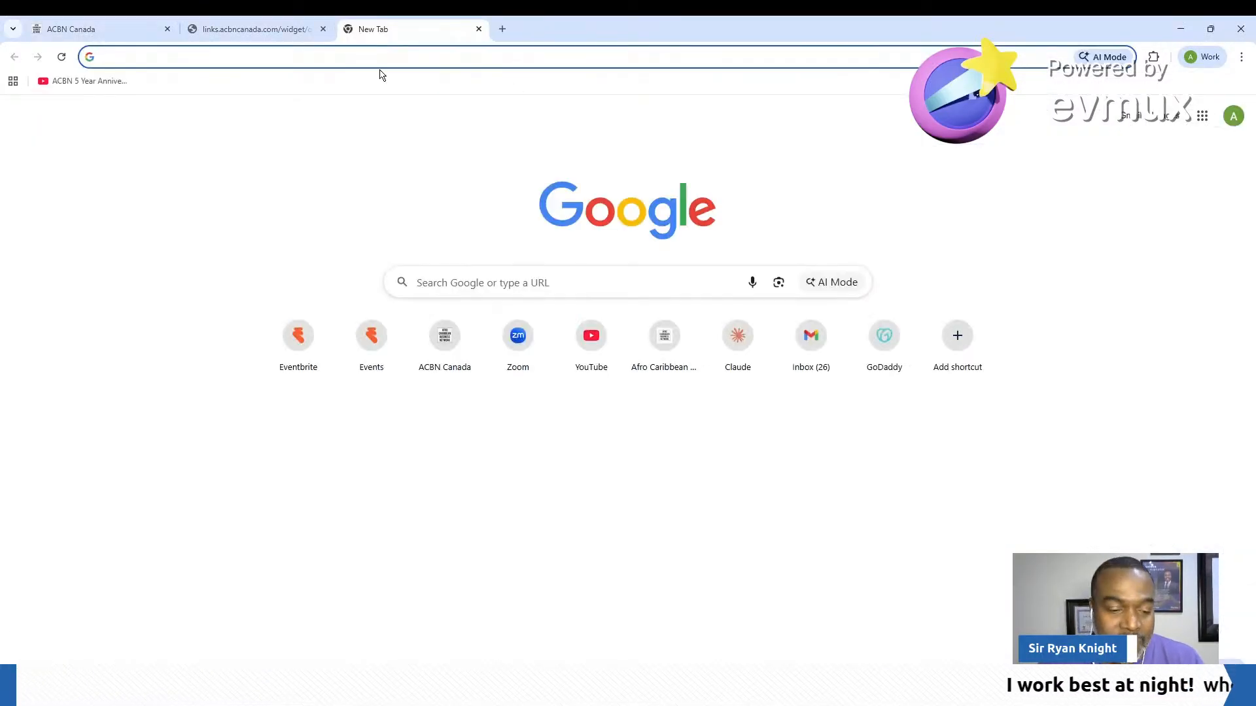
{"action": "type", "text": "ac"}
{"action": "key", "text": "Return"}
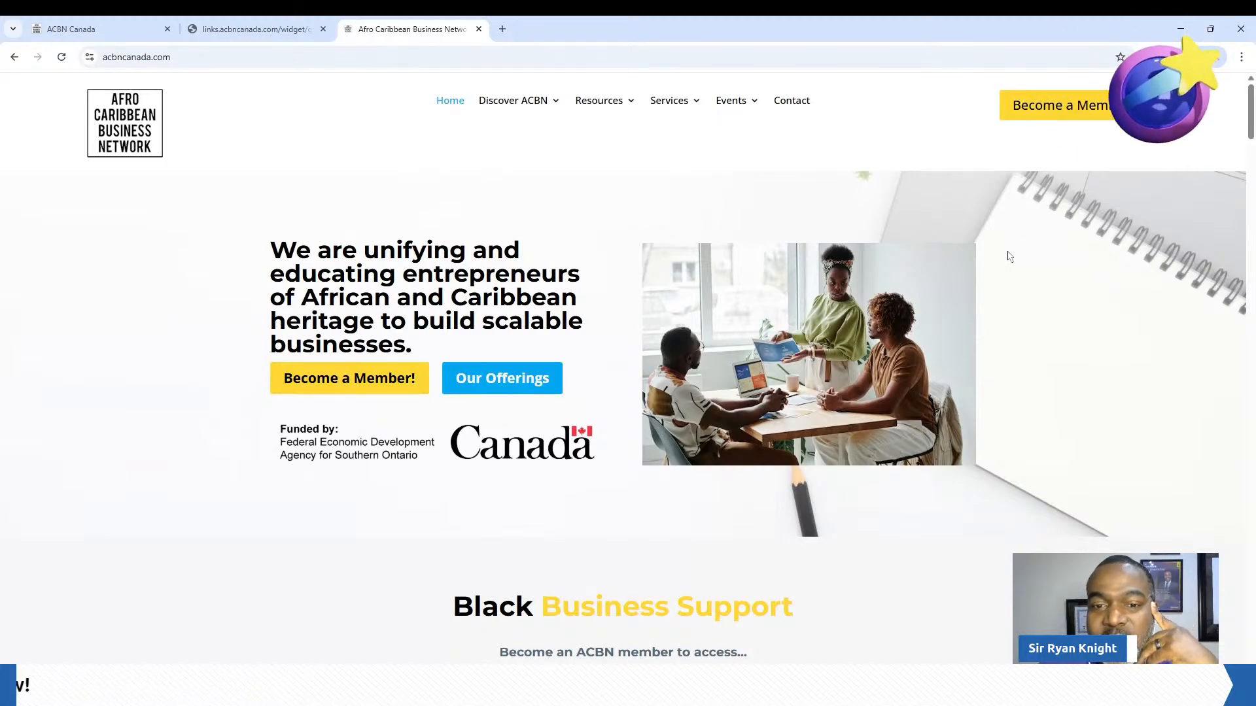
{"action": "scroll", "coordinate": [1010, 256], "scroll_direction": "down", "scroll_amount": 1}
{"action": "scroll", "coordinate": [1008, 255], "scroll_direction": "down", "scroll_amount": 2}
{"action": "scroll", "coordinate": [1009, 258], "scroll_direction": "up", "scroll_amount": 3}
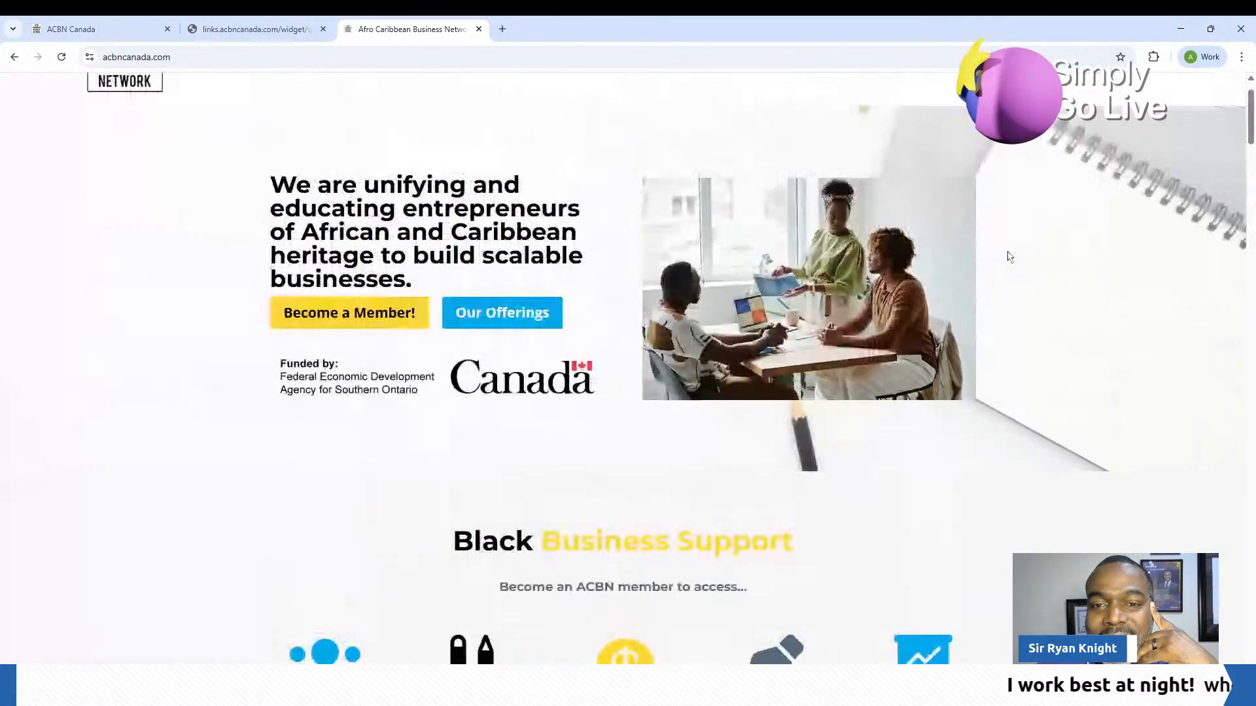
Open the site's membership page and review the benefits, how membership works and the Starter and Premium plans
{"action": "left_click", "coordinate": [1102, 110]}
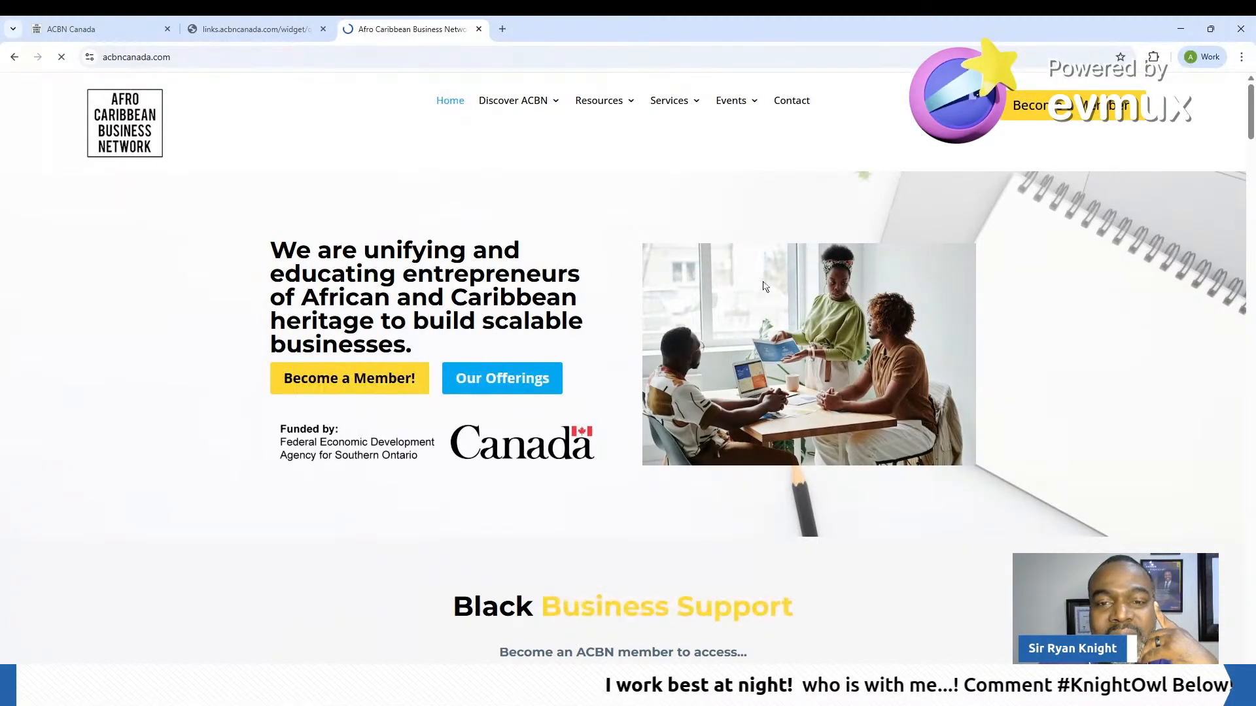
{"action": "scroll", "coordinate": [719, 281], "scroll_direction": "down", "scroll_amount": 6}
{"action": "scroll", "coordinate": [657, 280], "scroll_direction": "down", "scroll_amount": 12}
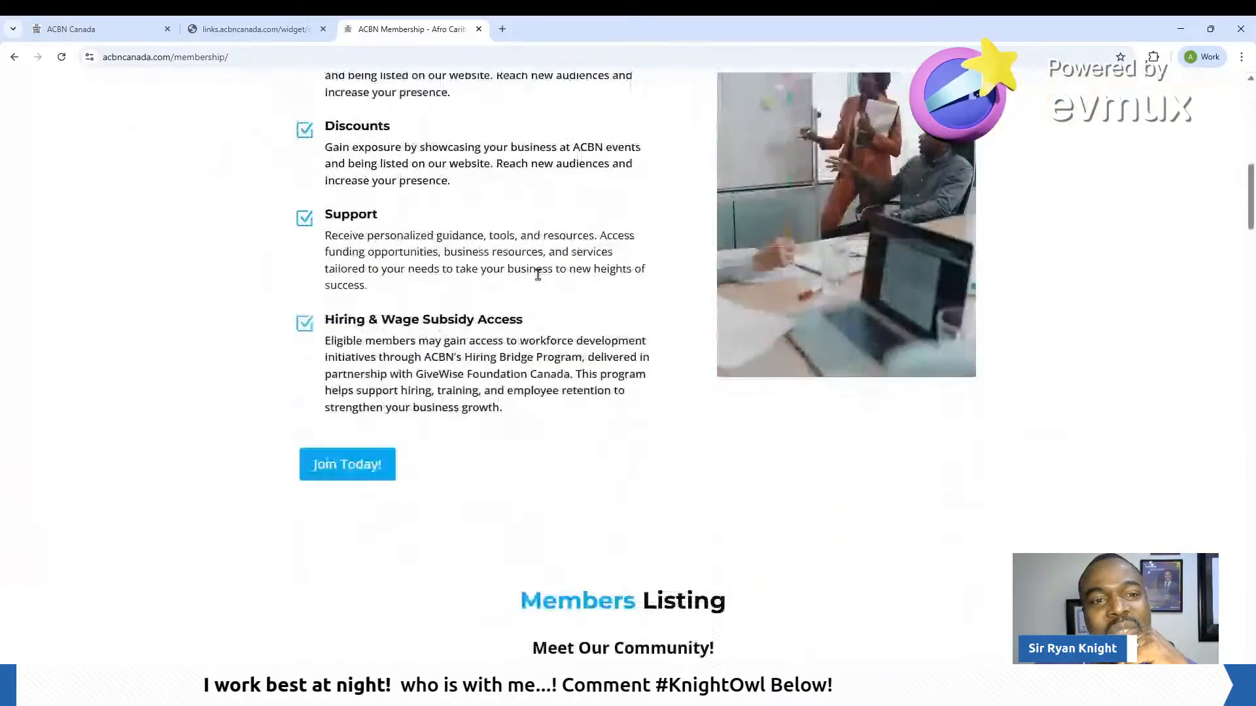
{"action": "scroll", "coordinate": [517, 281], "scroll_direction": "down", "scroll_amount": 20}
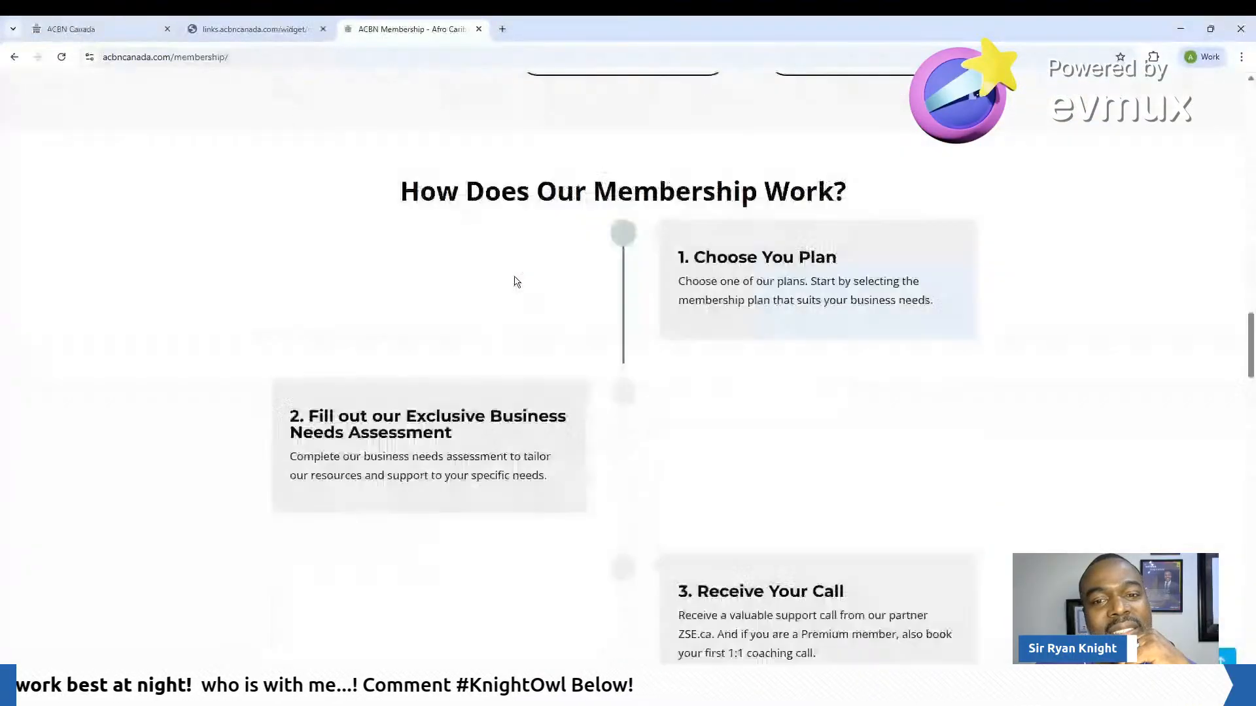
{"action": "scroll", "coordinate": [515, 282], "scroll_direction": "down", "scroll_amount": 2}
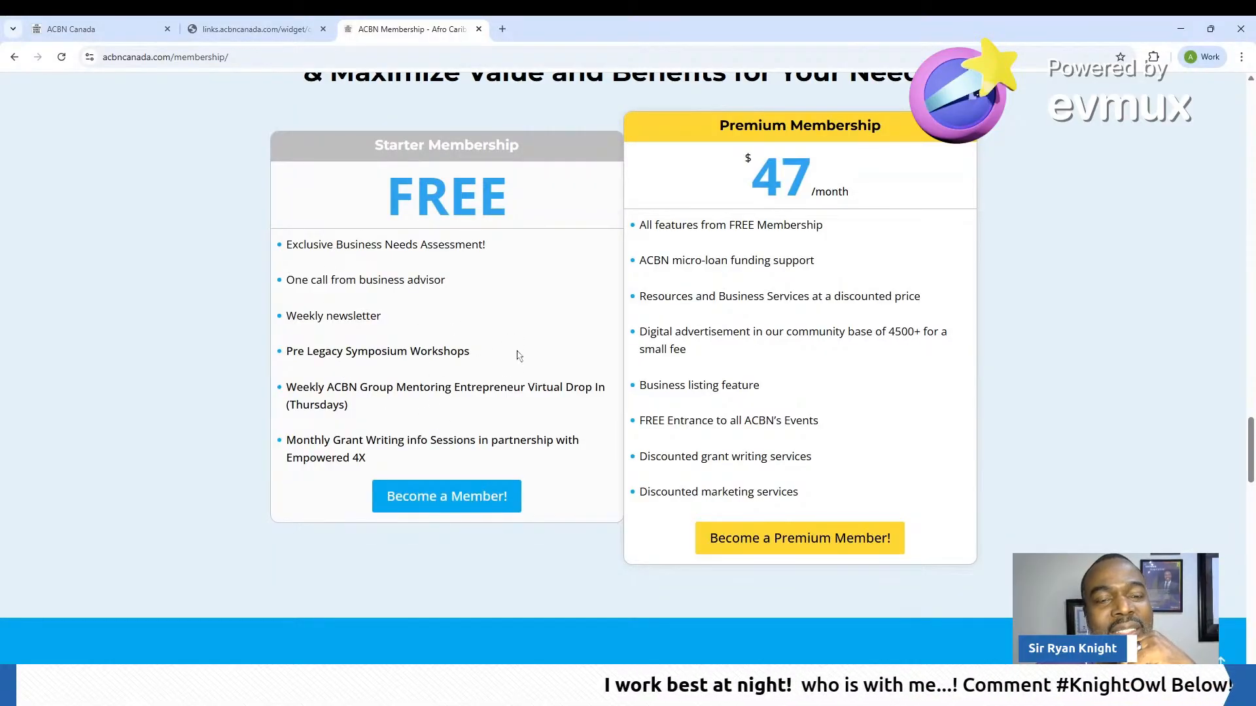
Return to the quiz builder and look over the Page 2 question about the 9-digit Business Number and its answer options
{"action": "scroll", "coordinate": [519, 355], "scroll_direction": "up", "scroll_amount": 2}
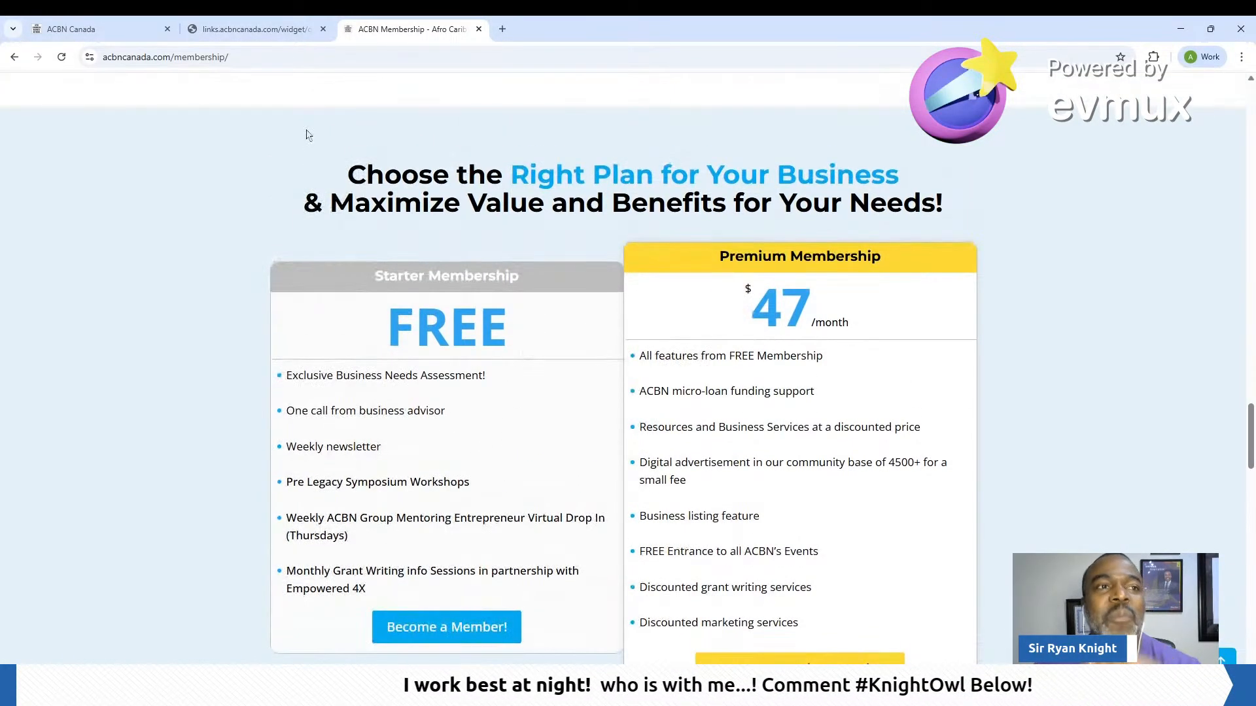
{"action": "left_click", "coordinate": [72, 29]}
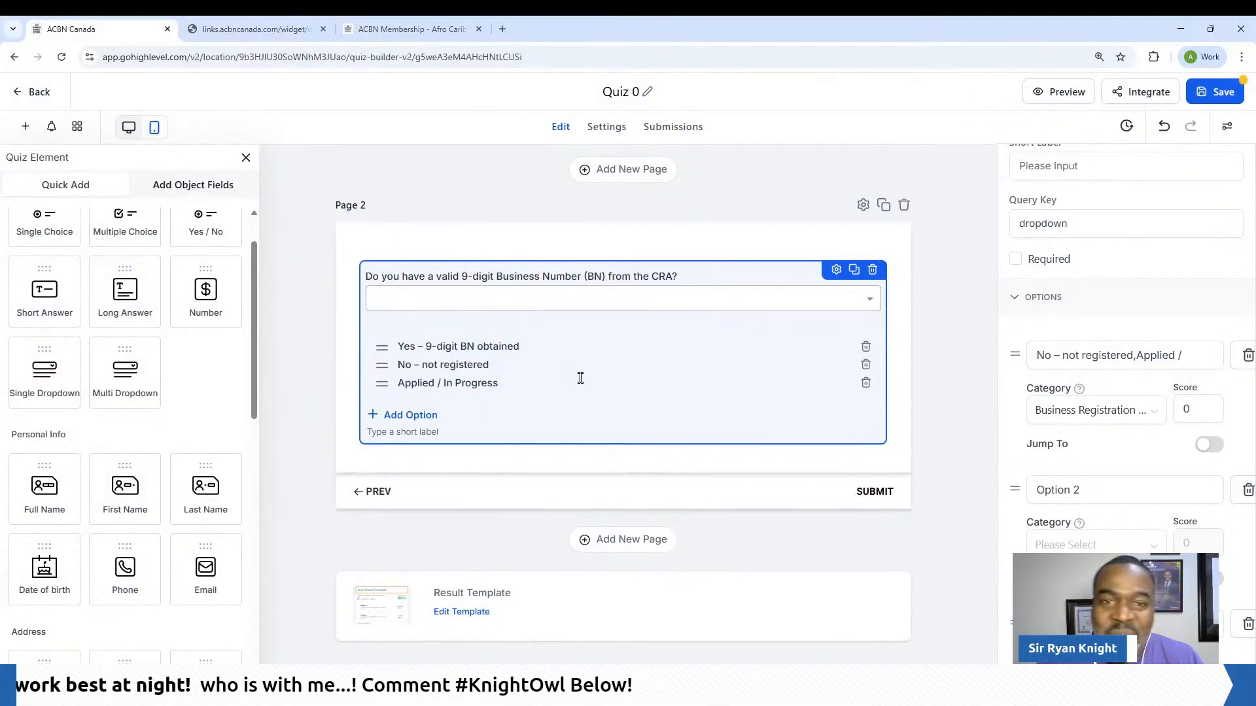
{"action": "scroll", "coordinate": [323, 314], "scroll_direction": "down", "scroll_amount": 1}
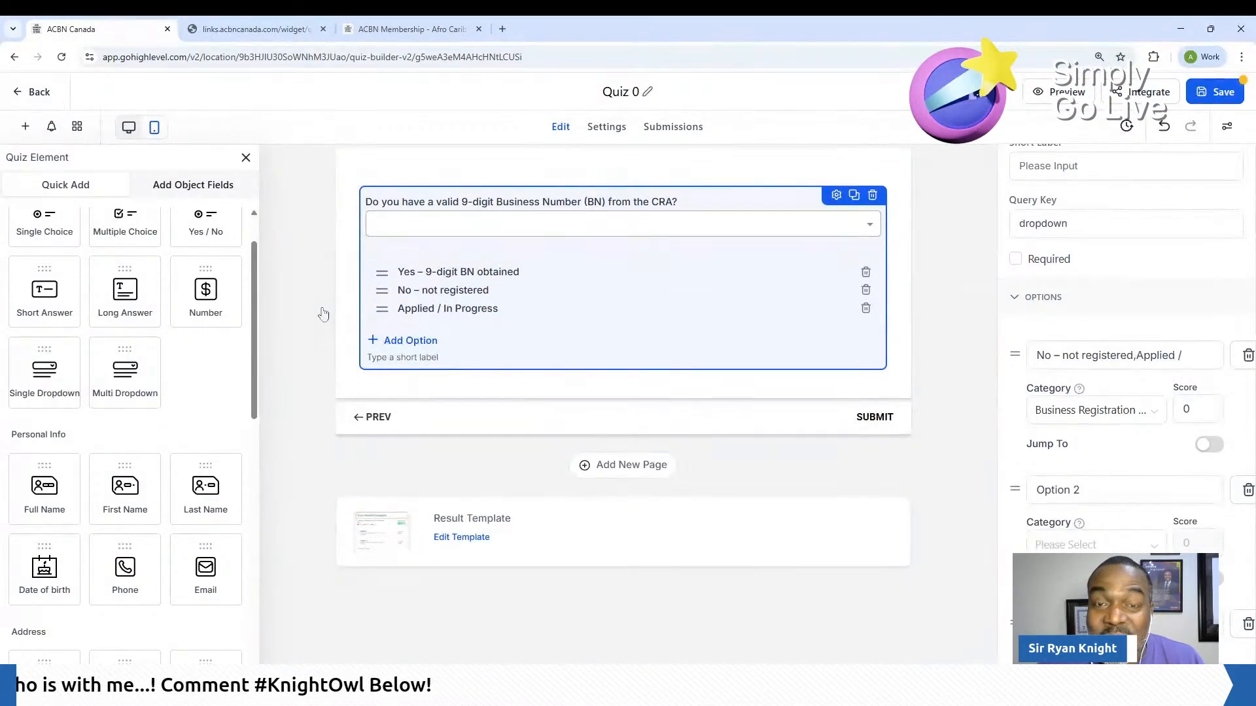
{"action": "scroll", "coordinate": [321, 314], "scroll_direction": "up", "scroll_amount": 3}
{"action": "scroll", "coordinate": [317, 314], "scroll_direction": "down", "scroll_amount": 3}
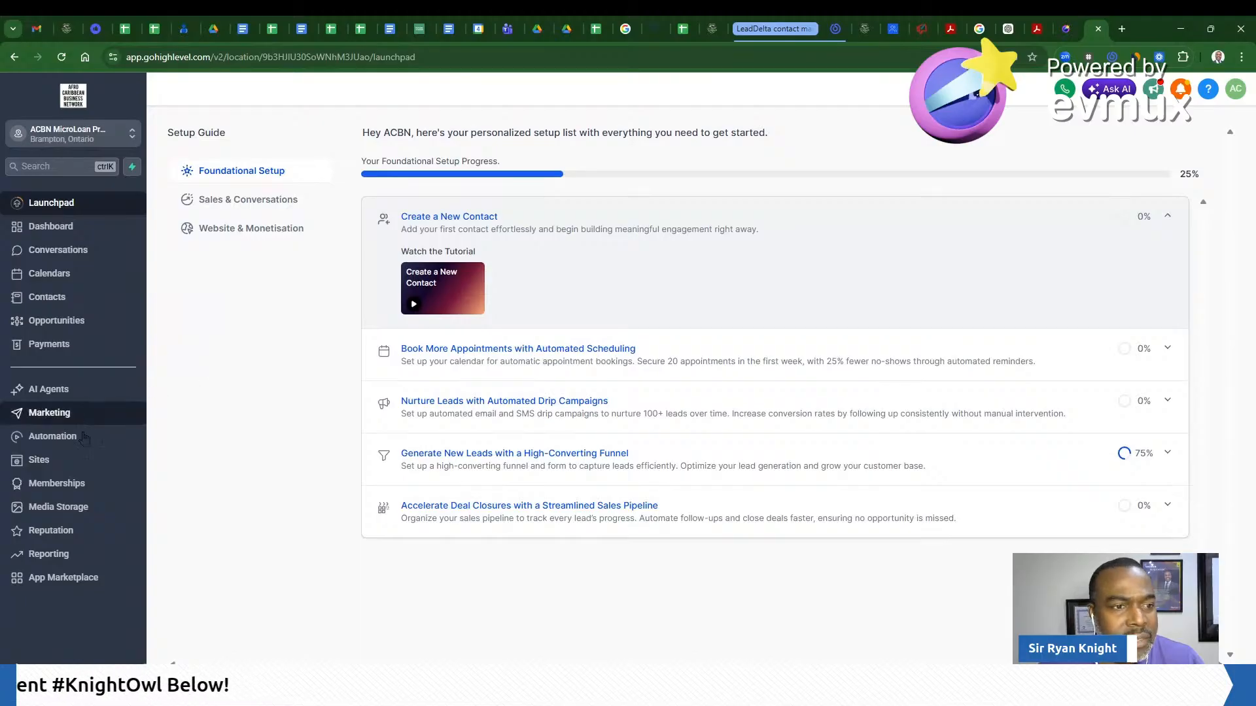
Open Quiz 0 for editing from the list of quizzes in the ACBN account's sites area
{"action": "left_click", "coordinate": [39, 460]}
{"action": "mouse_move", "coordinate": [778, 124]}
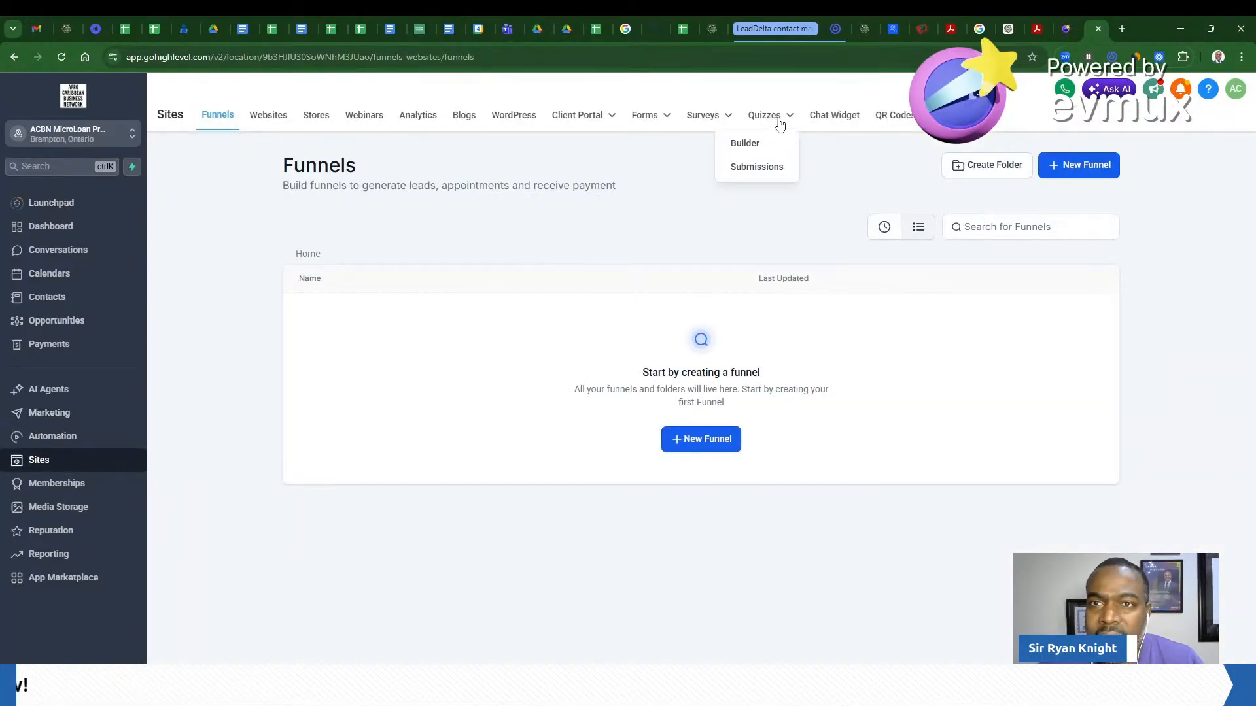
{"action": "left_click", "coordinate": [746, 144]}
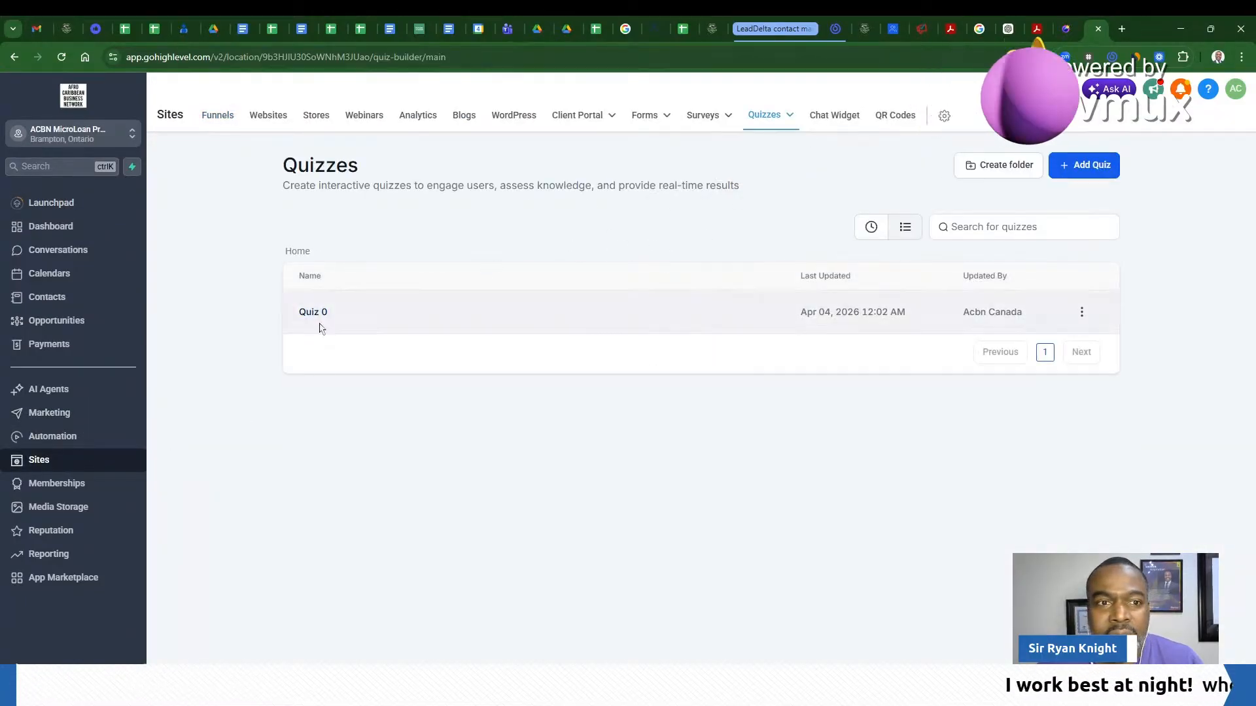
{"action": "left_click", "coordinate": [313, 313]}
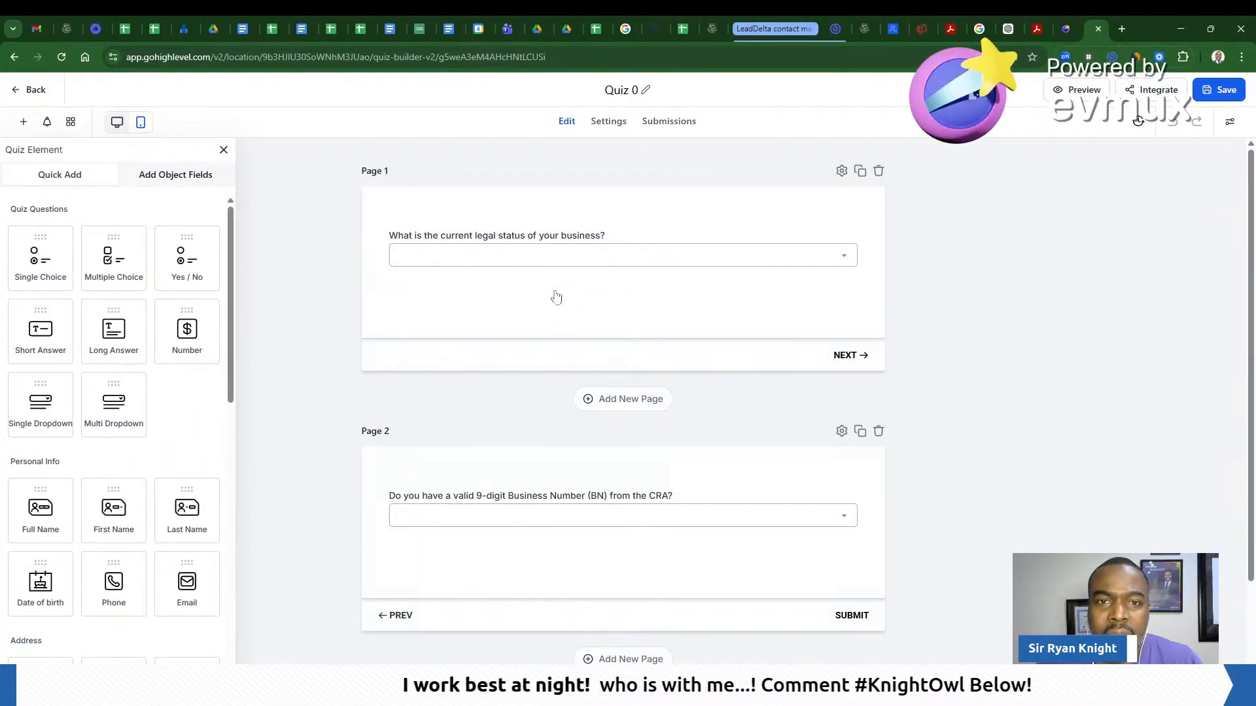
Rename the quiz as ACBN Loan Readiness Quiz
{"action": "left_click", "coordinate": [643, 89]}
{"action": "triple_click", "coordinate": [635, 91]}
{"action": "type", "text": "lOAN"}
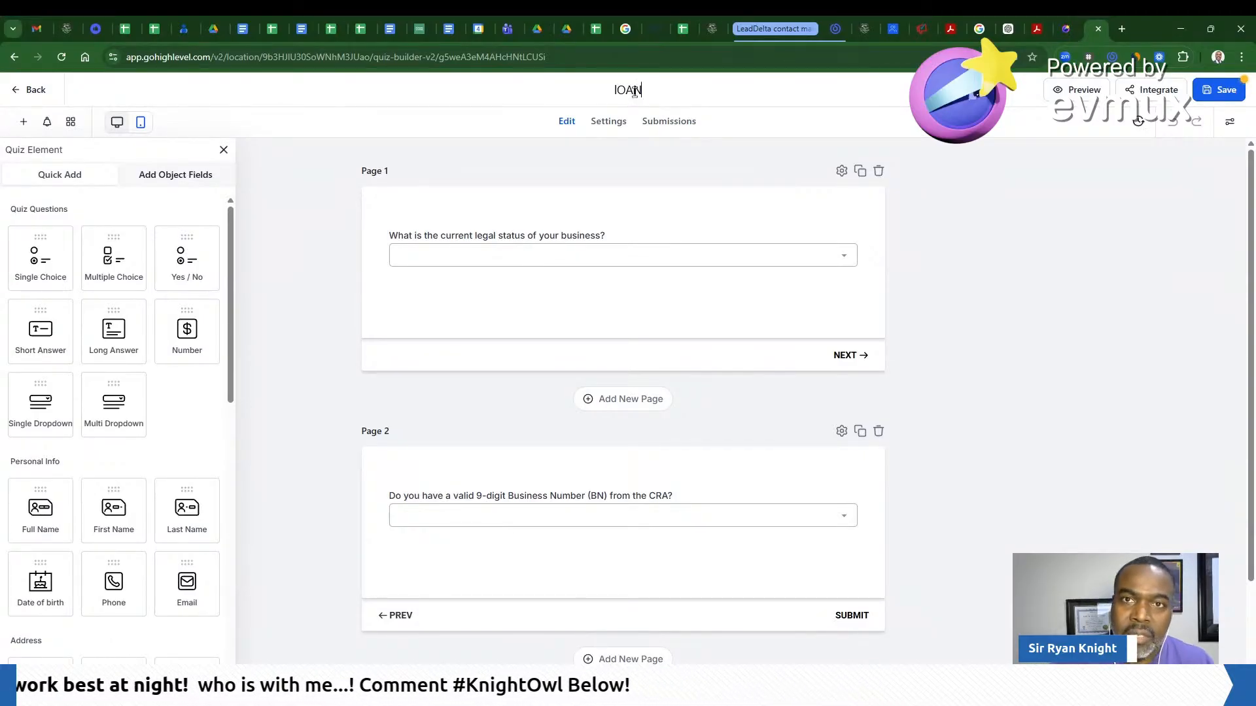
{"action": "key", "text": "BackSpace"}
{"action": "key", "text": "BackSpace"}
{"action": "key", "text": "BackSpace"}
{"action": "key", "text": "BackSpace"}
{"action": "type", "text": "Loan Readiness Quiz"}
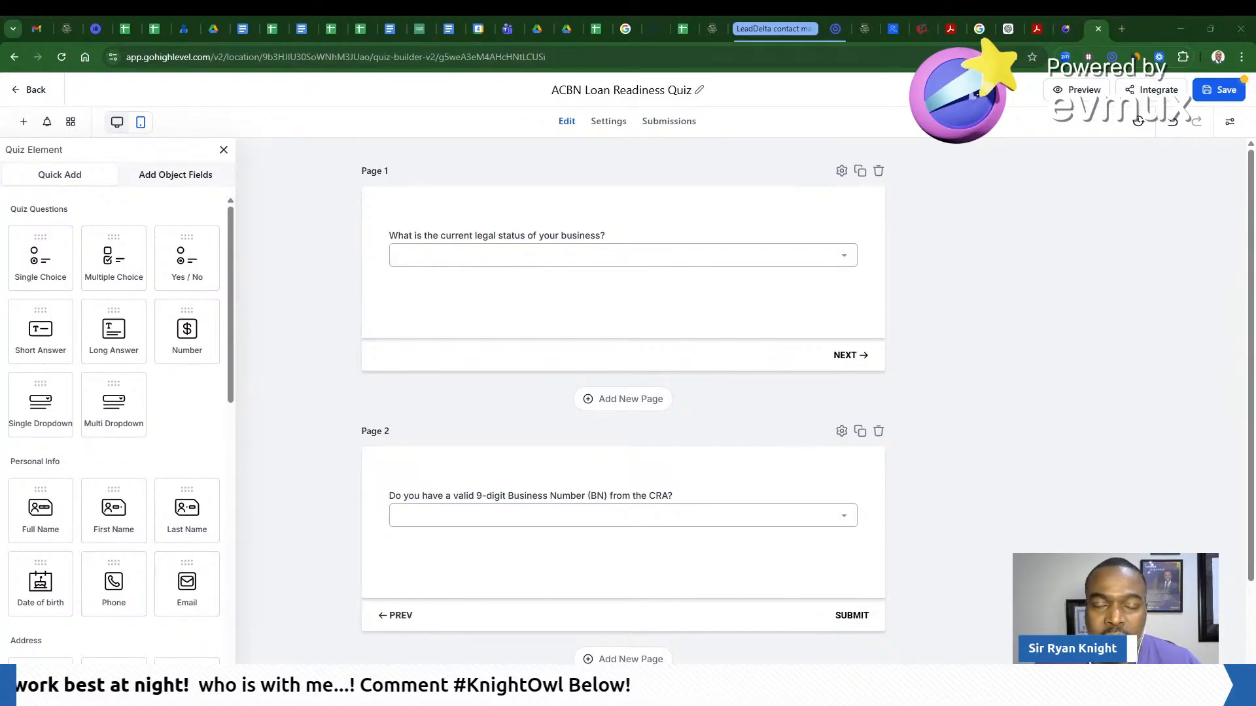
Open the Claude extension beside the quiz builder and log in to it
{"action": "left_click", "coordinate": [1183, 57]}
{"action": "left_click", "coordinate": [1073, 226]}
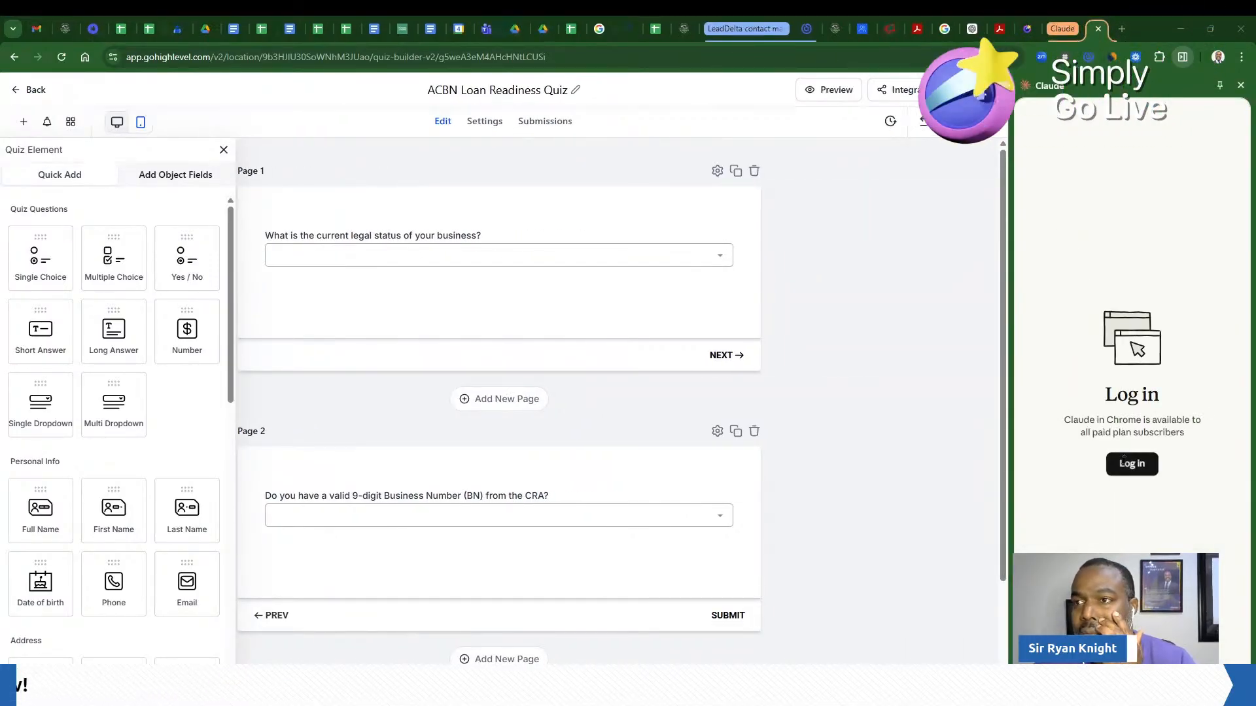
{"action": "left_click", "coordinate": [1131, 463]}
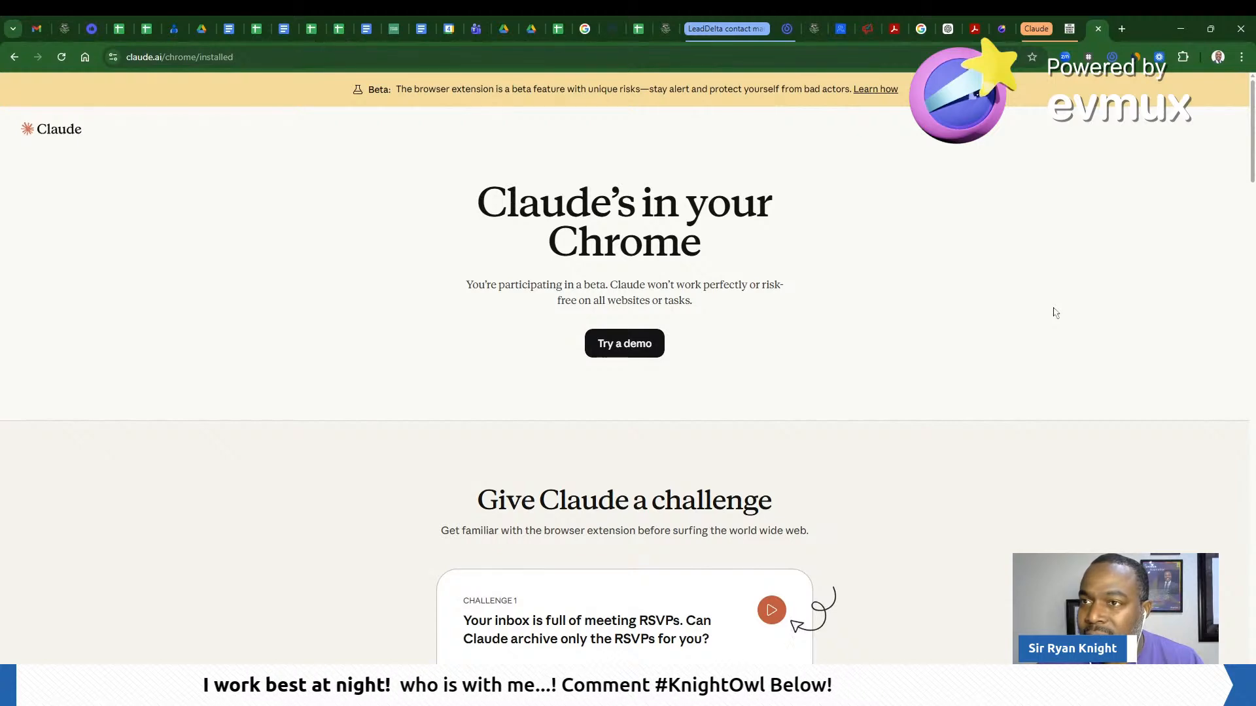
Look over the Claude in Chrome welcome page, then the Claude home page with its incognito chat, account options and recent chats
{"action": "left_click", "coordinate": [641, 348]}
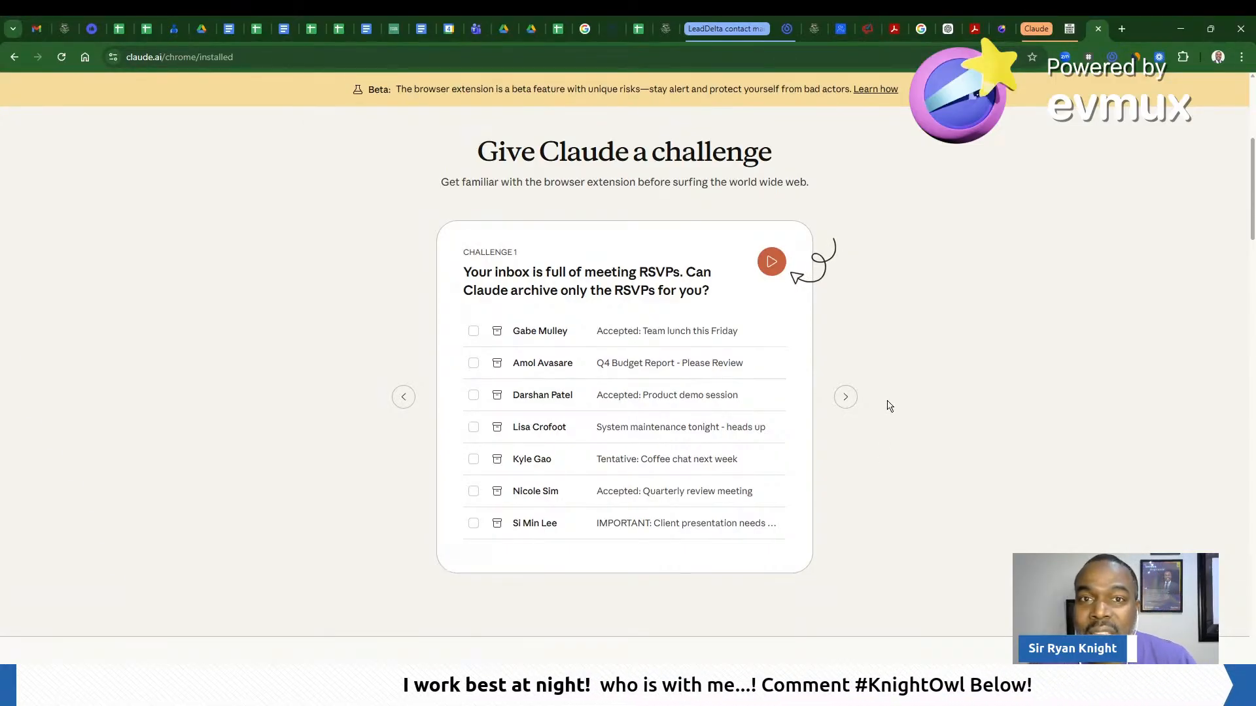
{"action": "scroll", "coordinate": [889, 405], "scroll_direction": "up", "scroll_amount": 5}
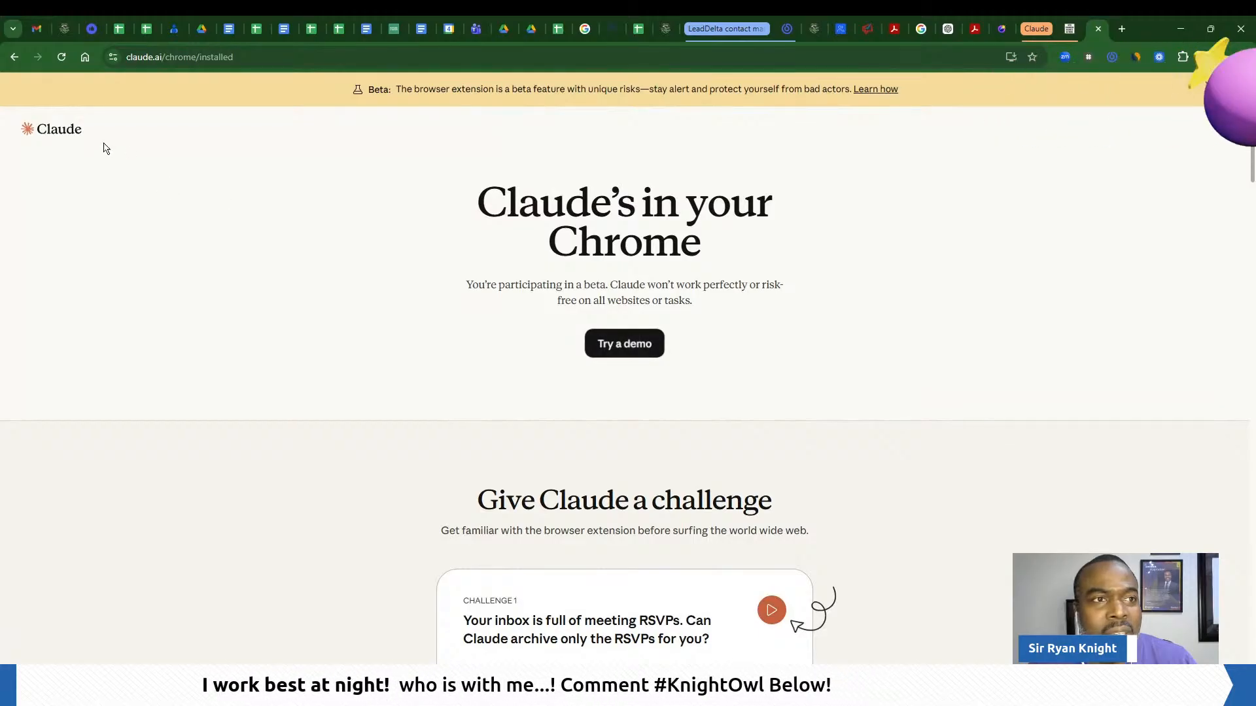
{"action": "left_click", "coordinate": [56, 131]}
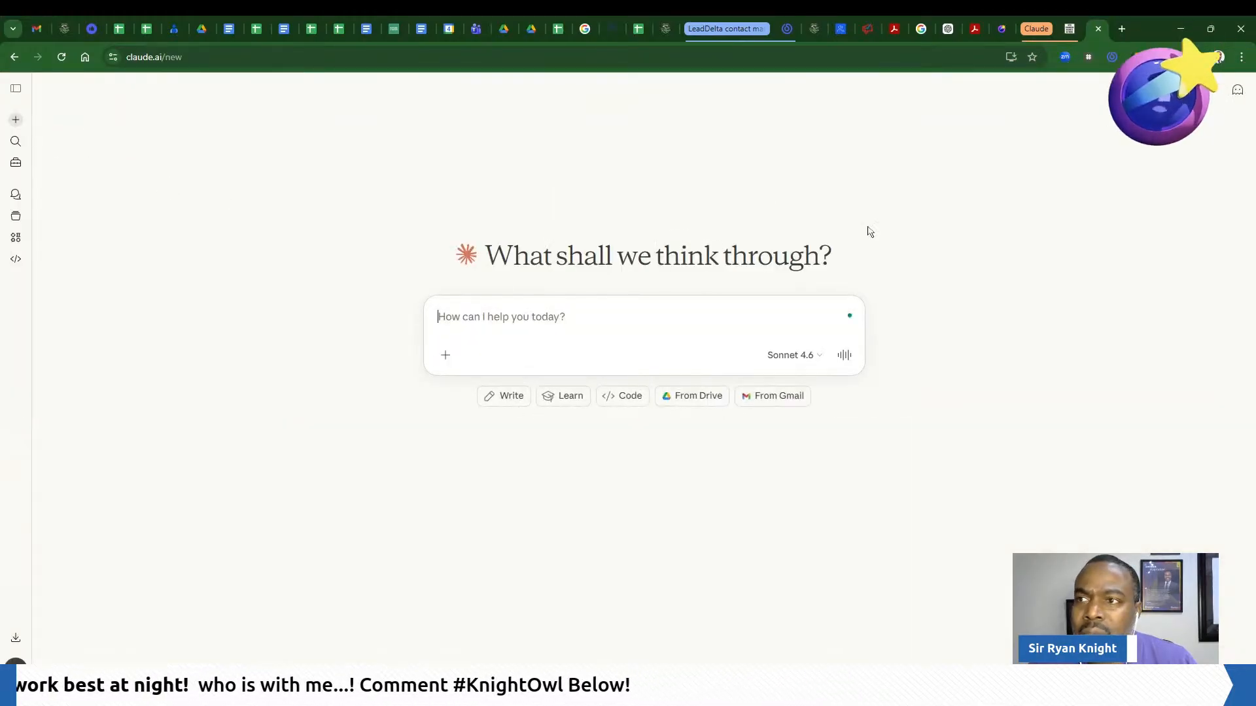
{"action": "left_click", "coordinate": [1238, 90]}
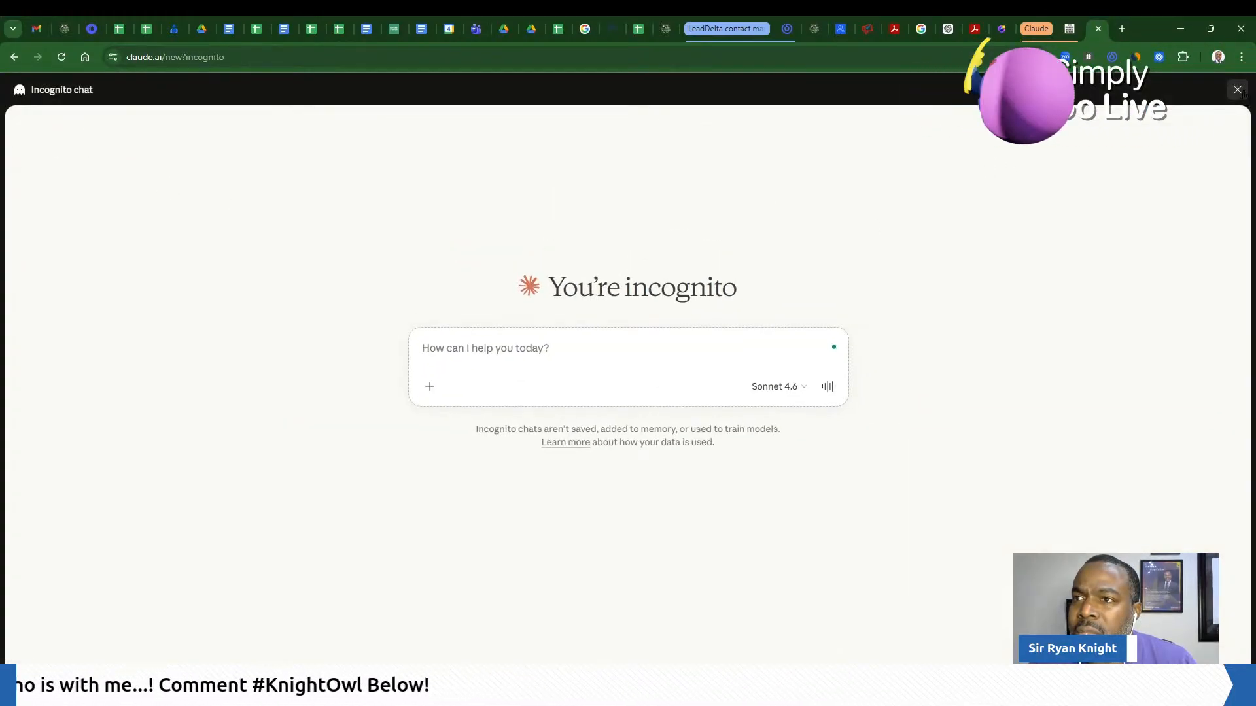
{"action": "left_click", "coordinate": [1238, 91]}
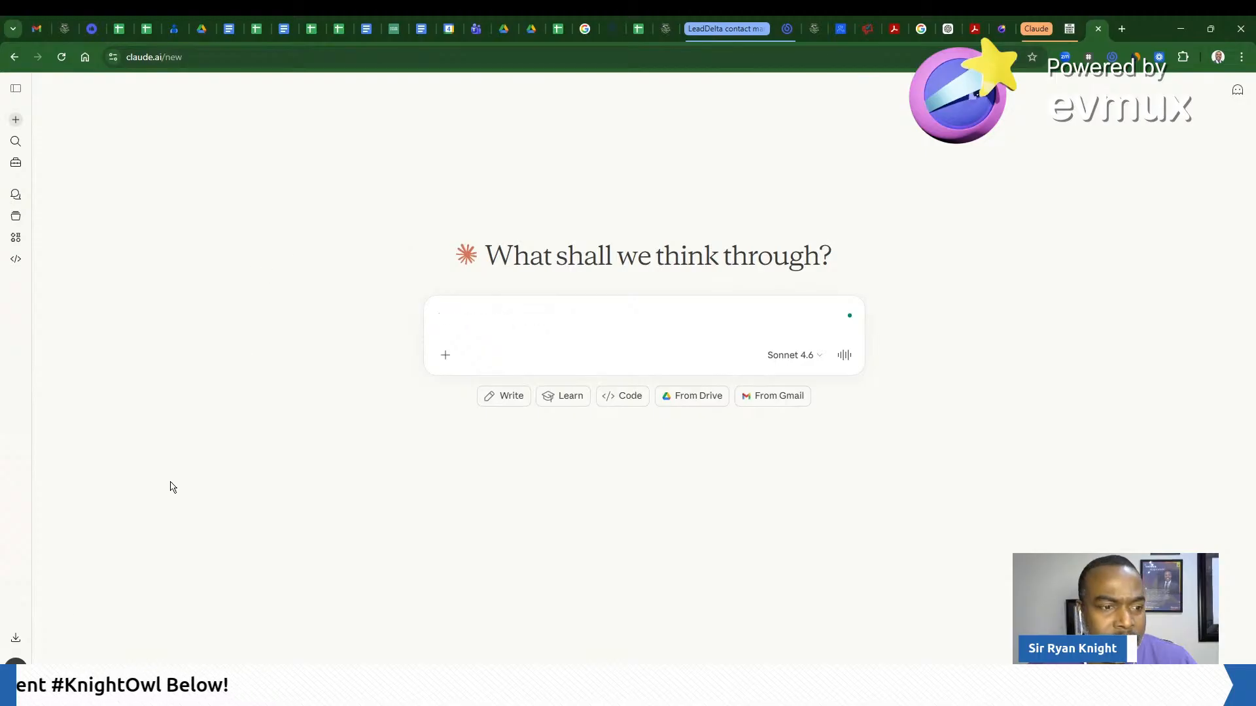
{"action": "left_click", "coordinate": [16, 667]}
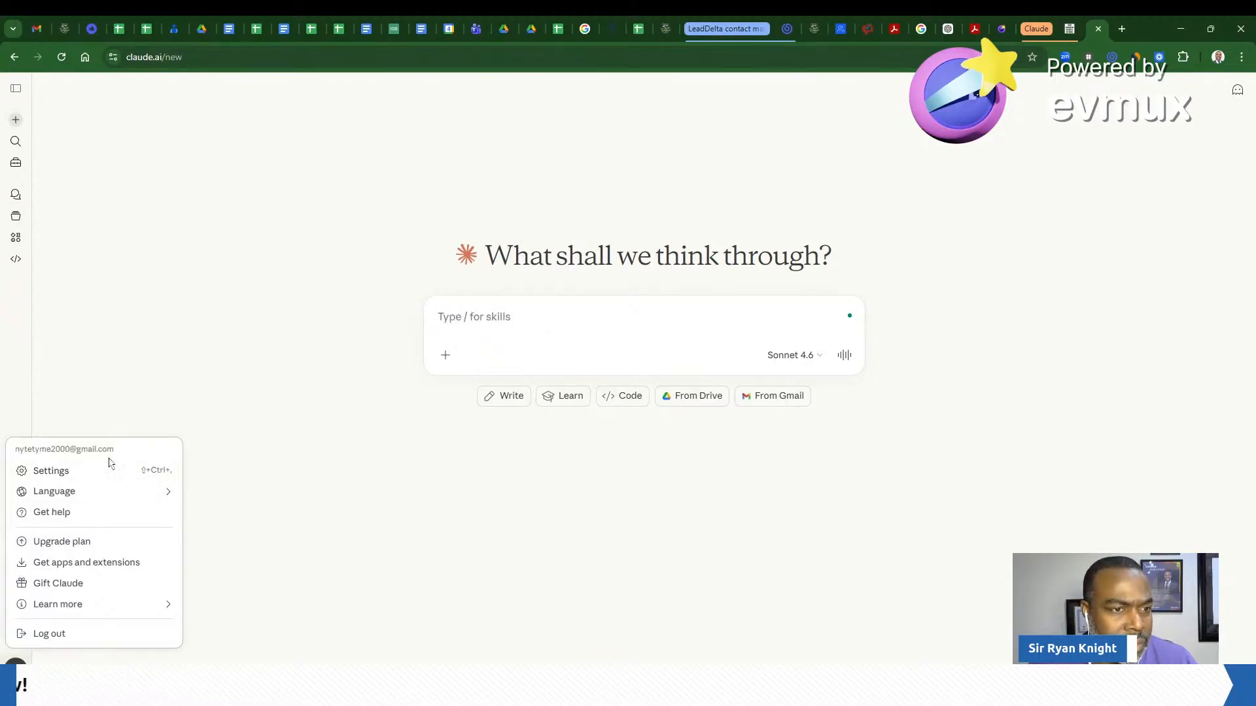
{"action": "left_click", "coordinate": [169, 340]}
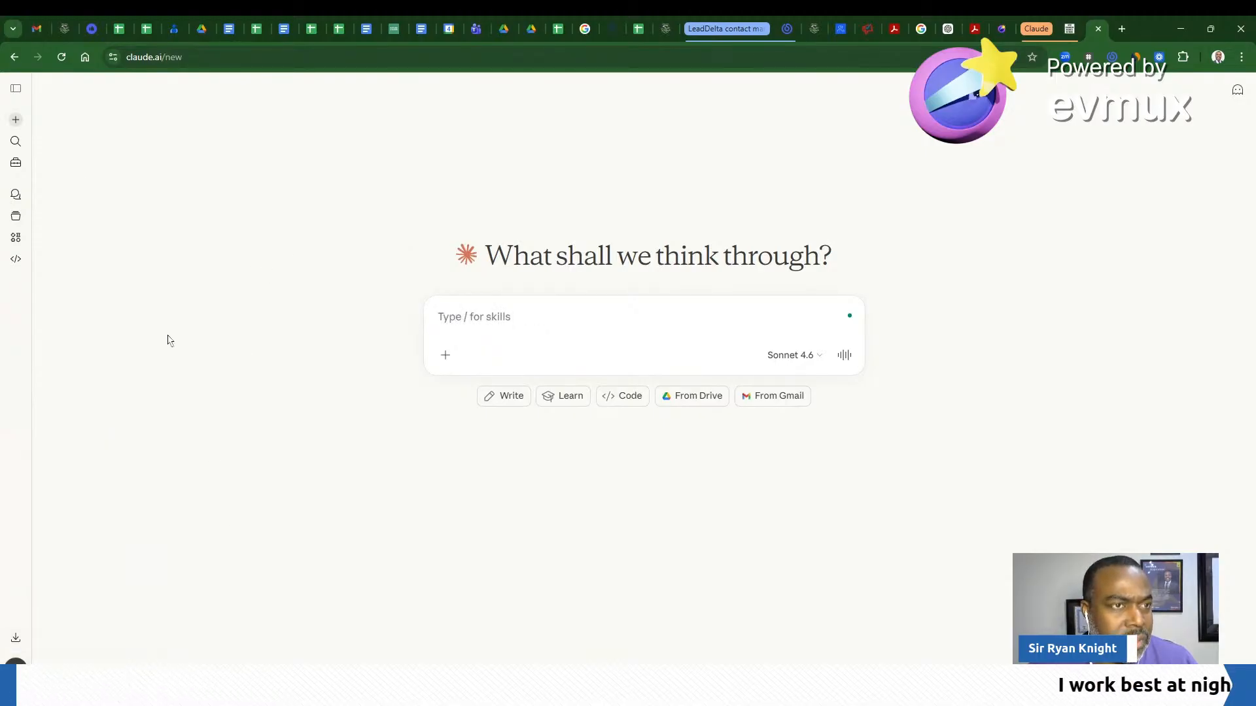
{"action": "left_click", "coordinate": [18, 90]}
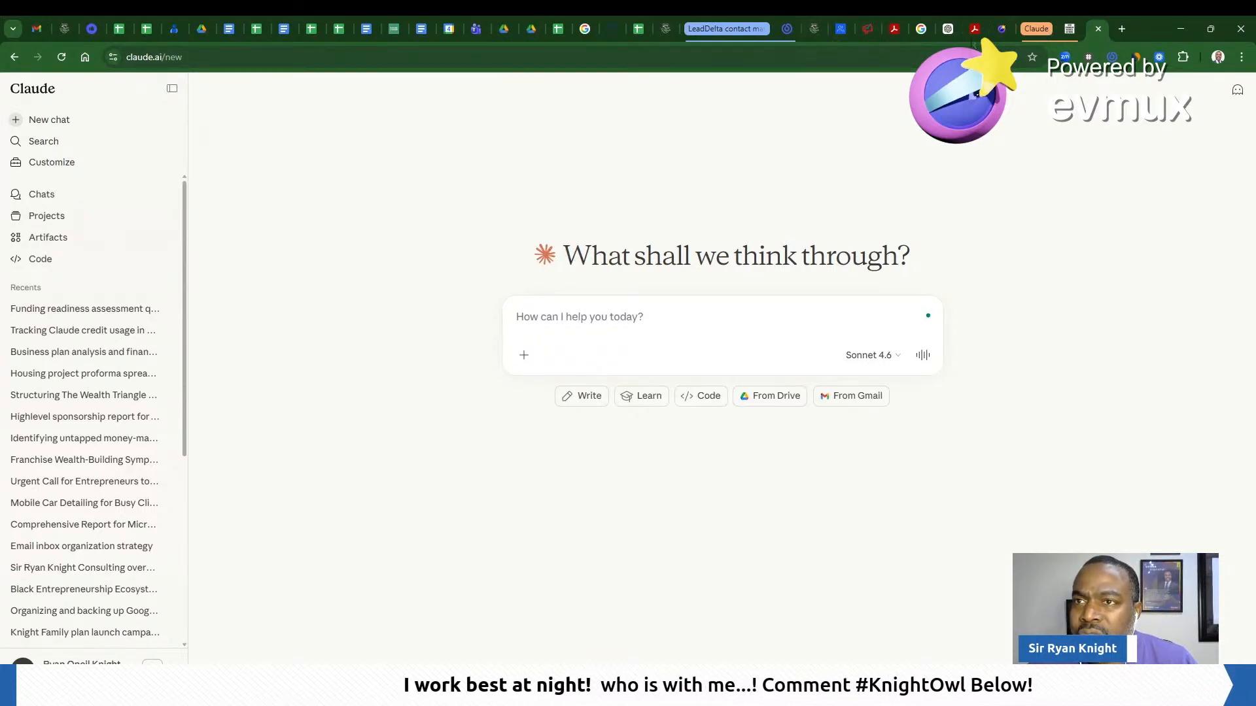
Go back to the quiz builder and ask Claude to rebuild the Excel quiz with HighLevel's quiz builder
{"action": "left_click", "coordinate": [1003, 30]}
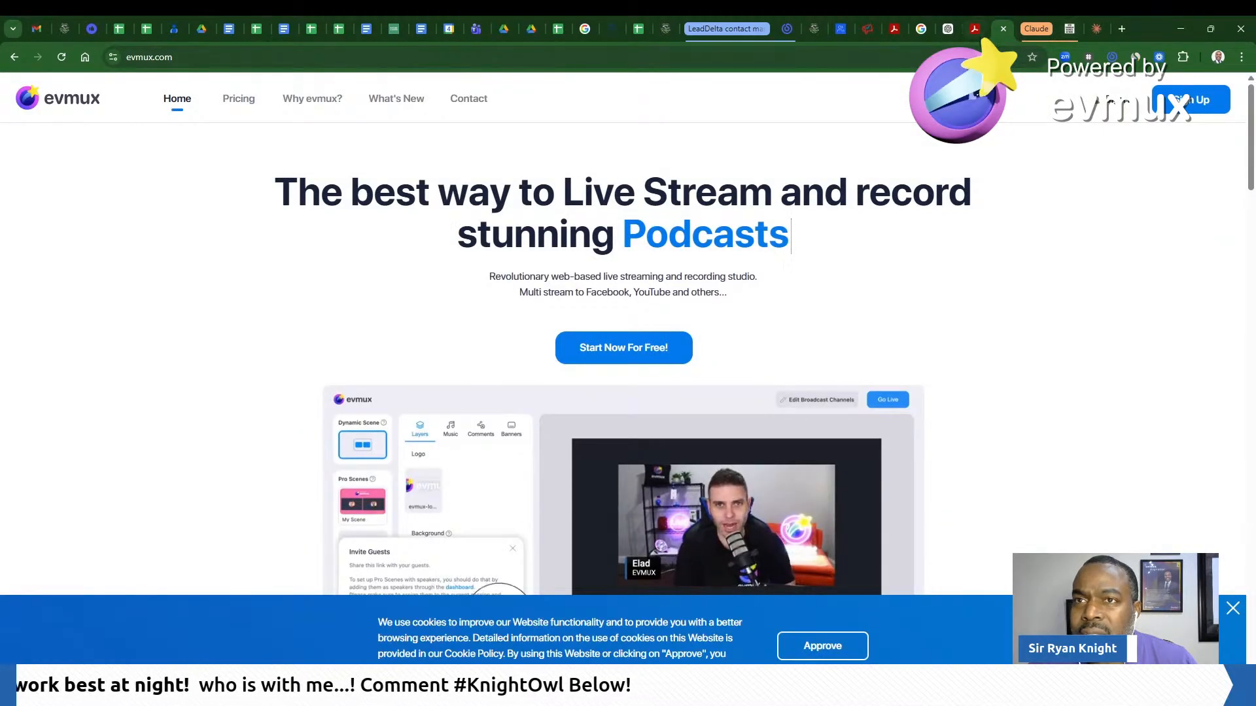
{"action": "left_click", "coordinate": [1068, 31]}
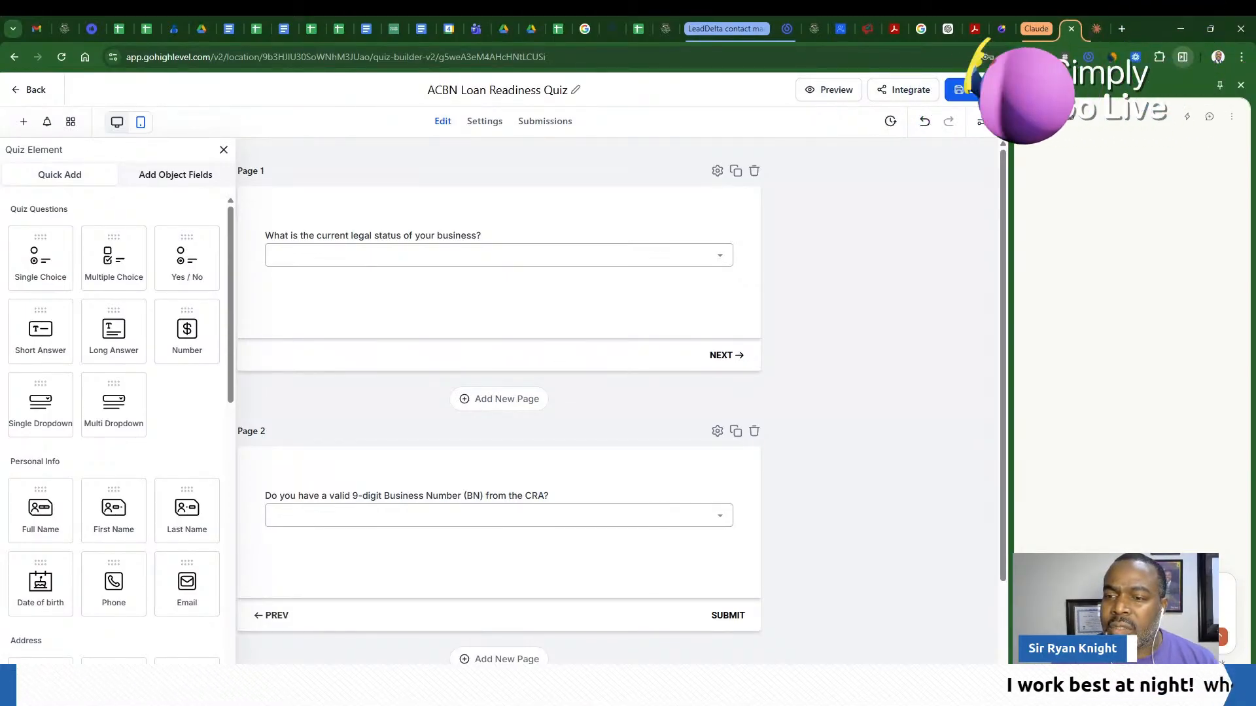
{"action": "key", "text": "Return"}
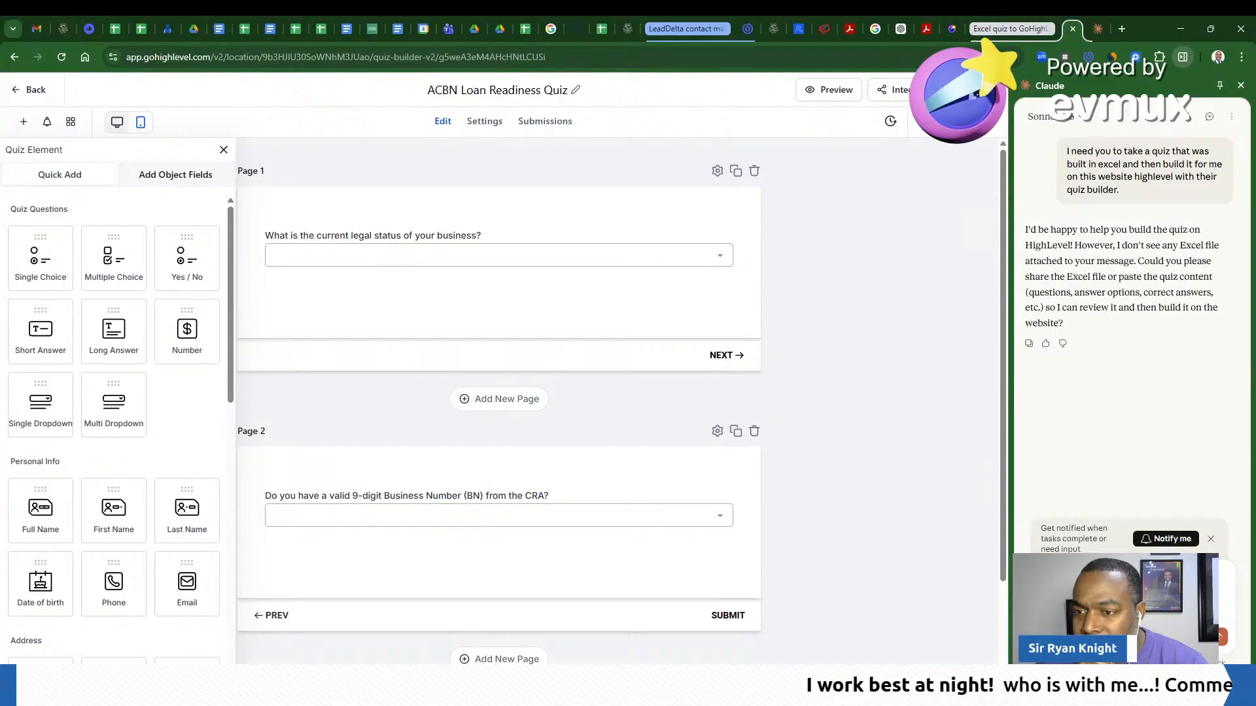
{"action": "key", "text": "Return"}
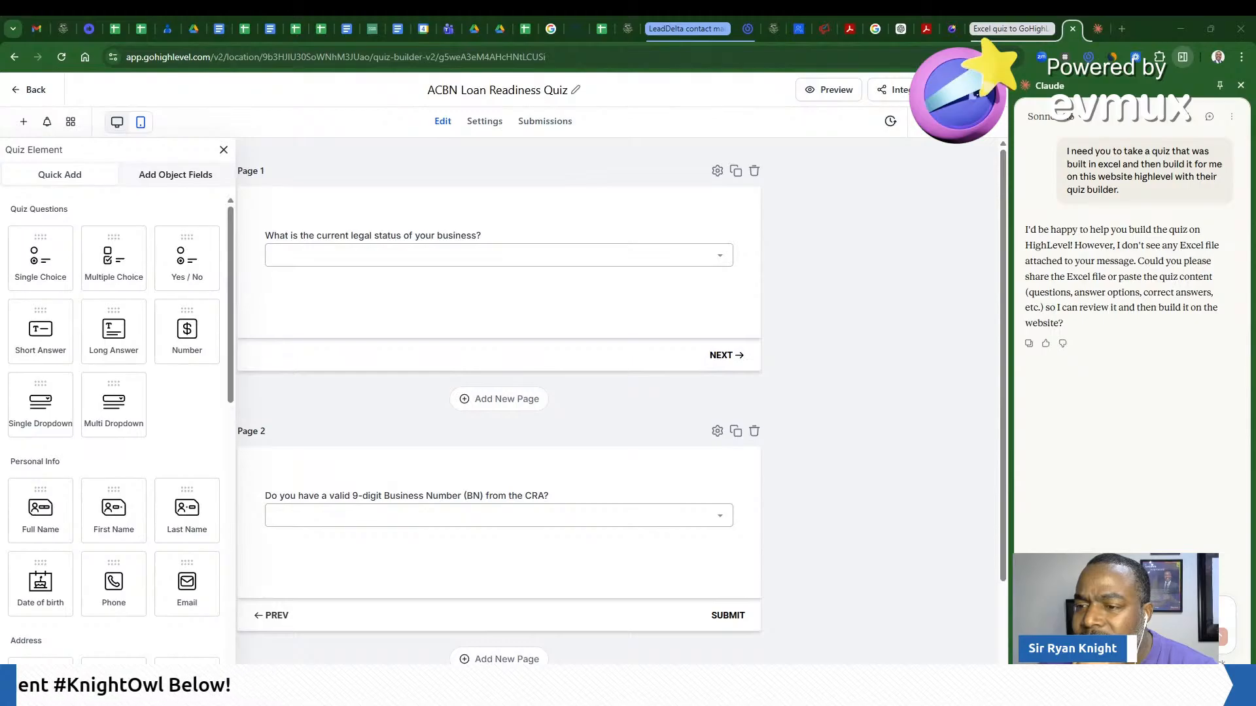
{"action": "left_click", "coordinate": [1199, 637]}
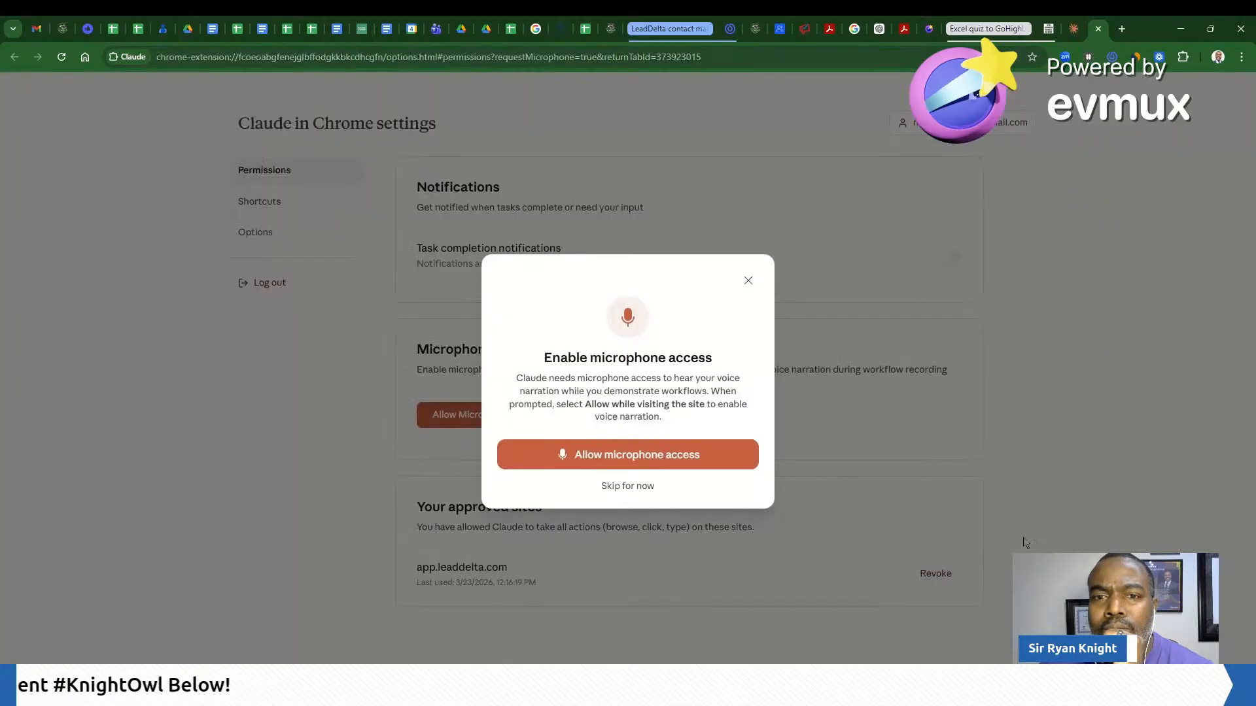
{"action": "left_click", "coordinate": [681, 458]}
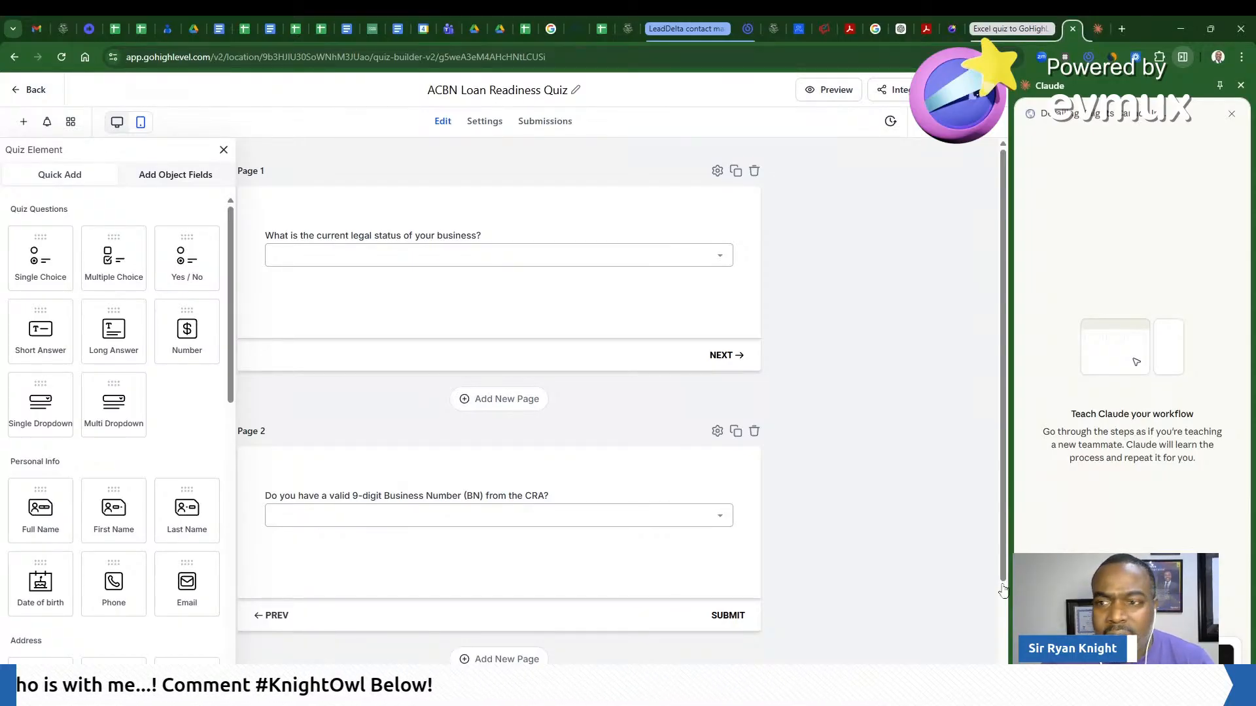
{"action": "left_click", "coordinate": [1232, 116]}
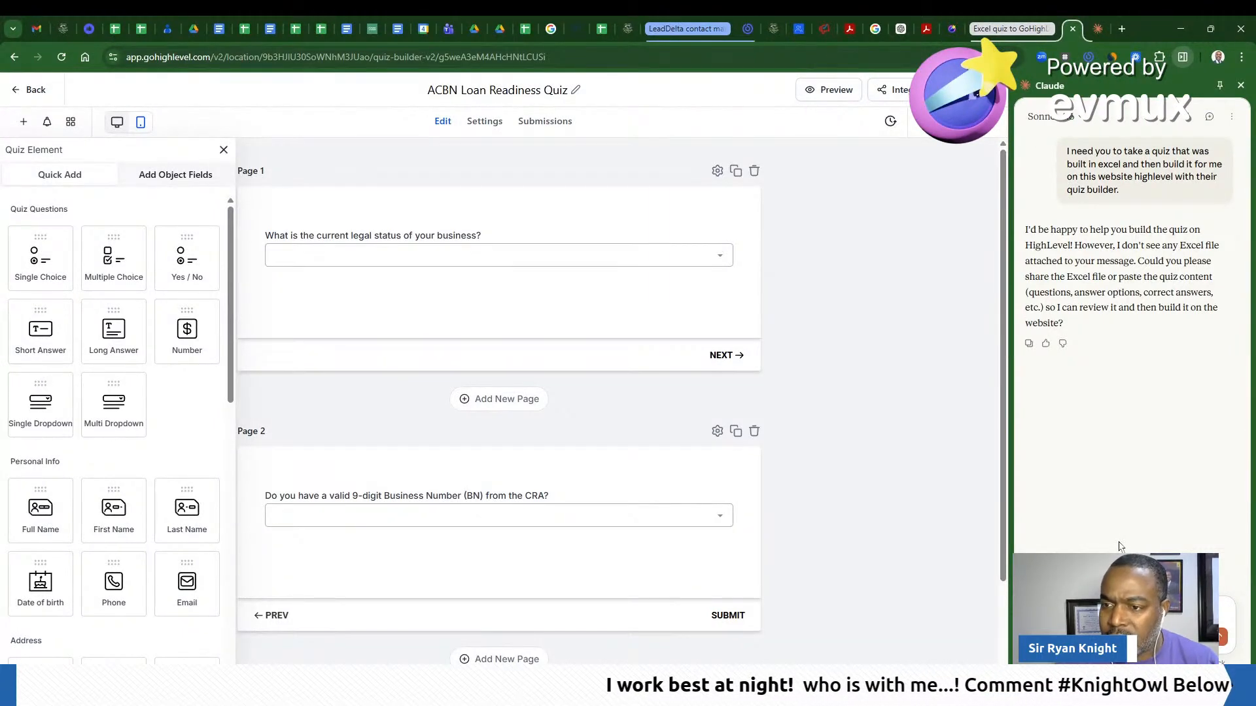
Attach the copied scorecard image to the Claude message and clear the question text pasted with it
{"action": "key", "text": "ctrl+v"}
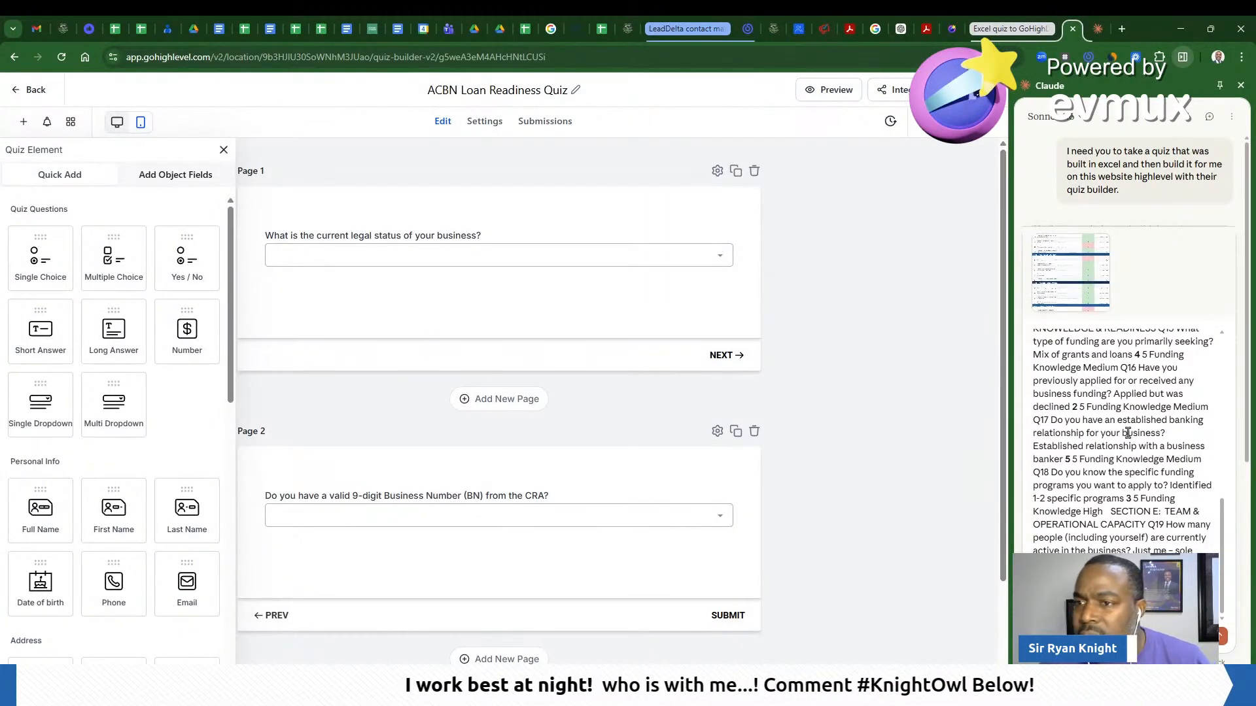
{"action": "scroll", "coordinate": [1129, 433], "scroll_direction": "up", "scroll_amount": 10}
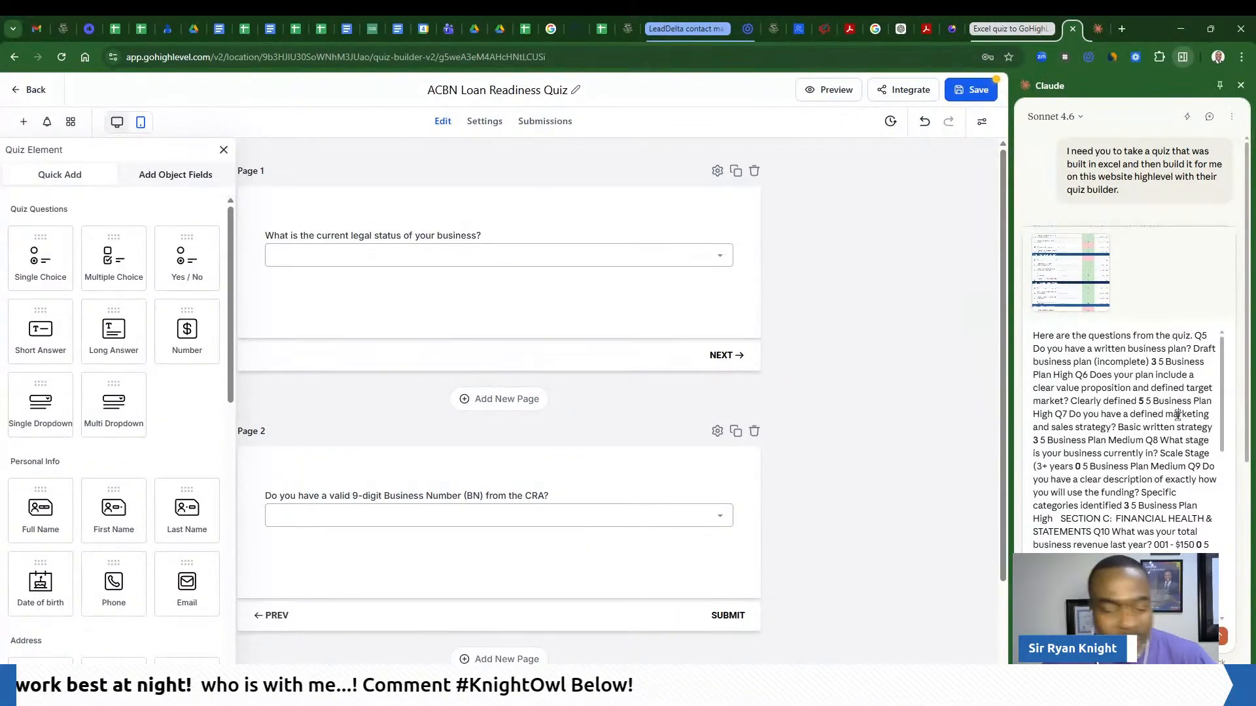
{"action": "key", "text": "ctrl+a"}
{"action": "key", "text": "BackSpace"}
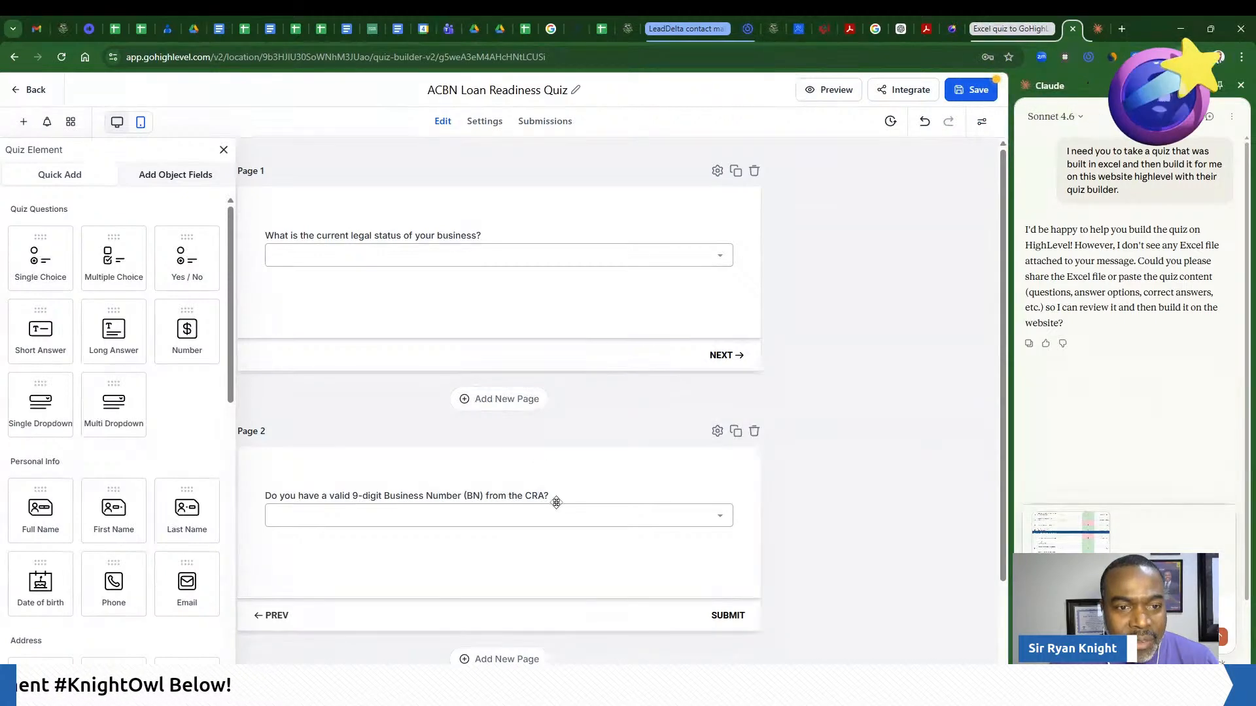
Ask Claude to create the question "Are you planning to incorporate or formally register this year?", approve its plan and read its reply
{"action": "scroll", "coordinate": [548, 477], "scroll_direction": "down", "scroll_amount": 3}
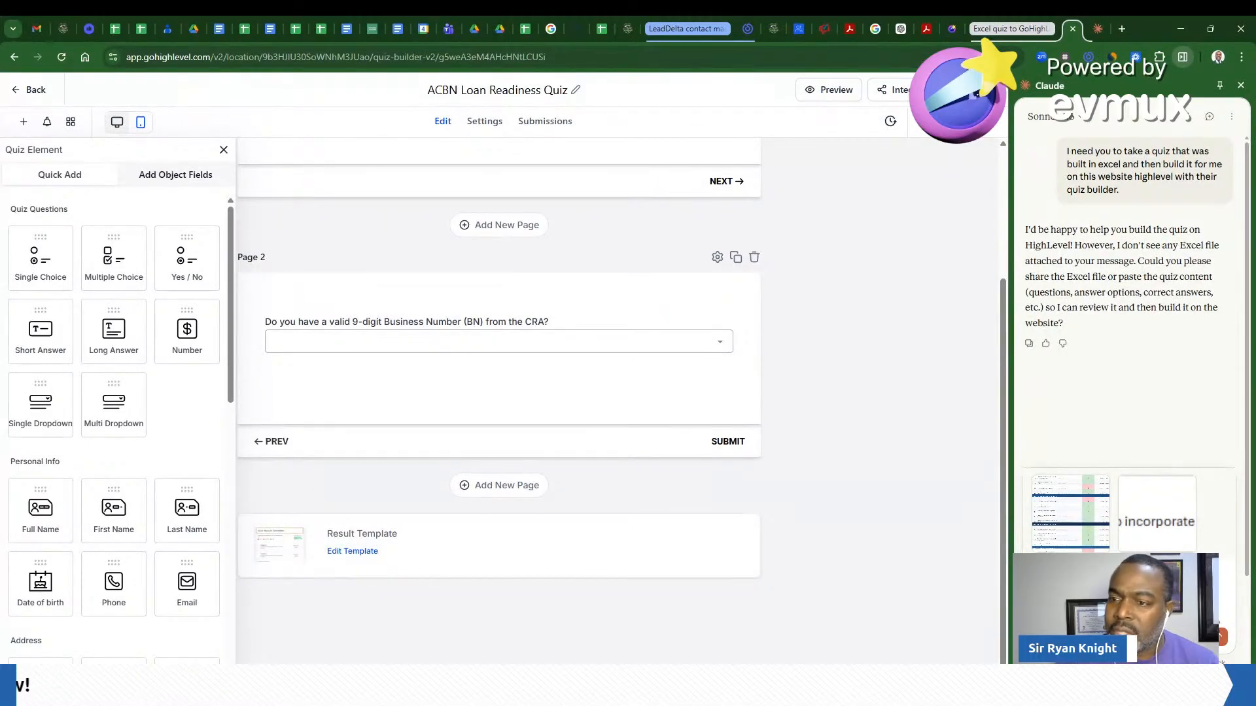
{"action": "left_click", "coordinate": [1222, 641]}
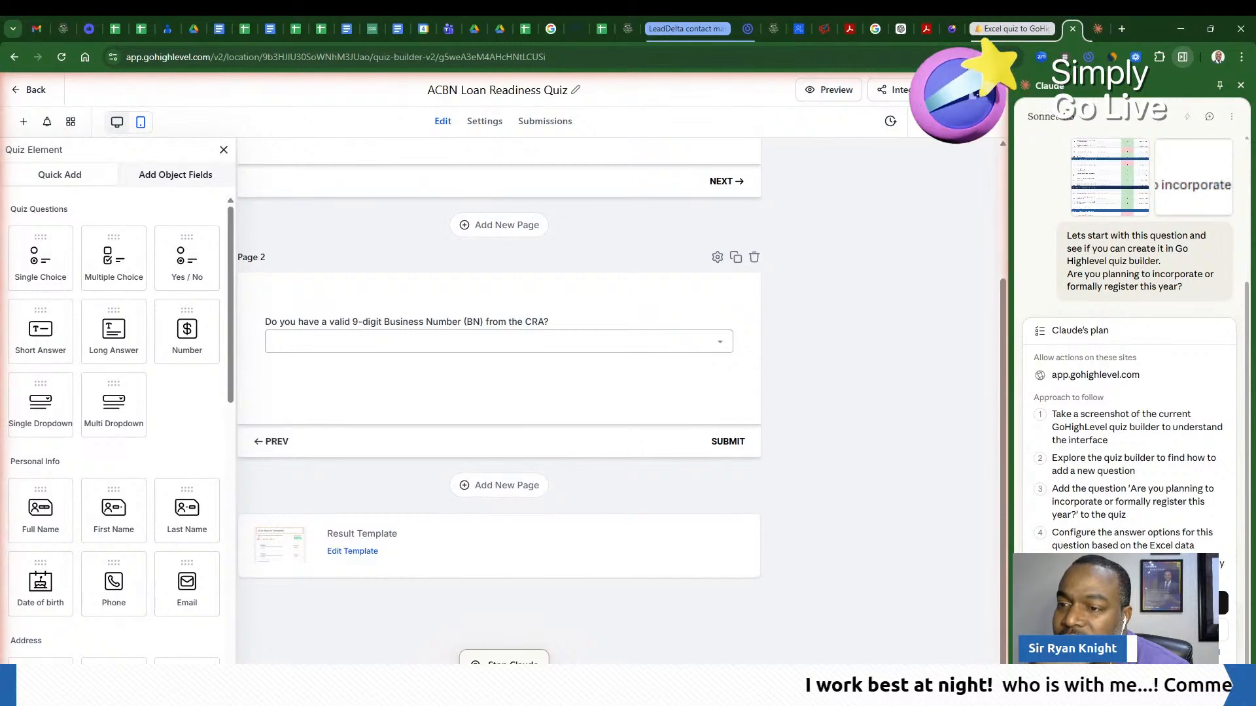
{"action": "left_click", "coordinate": [1153, 602]}
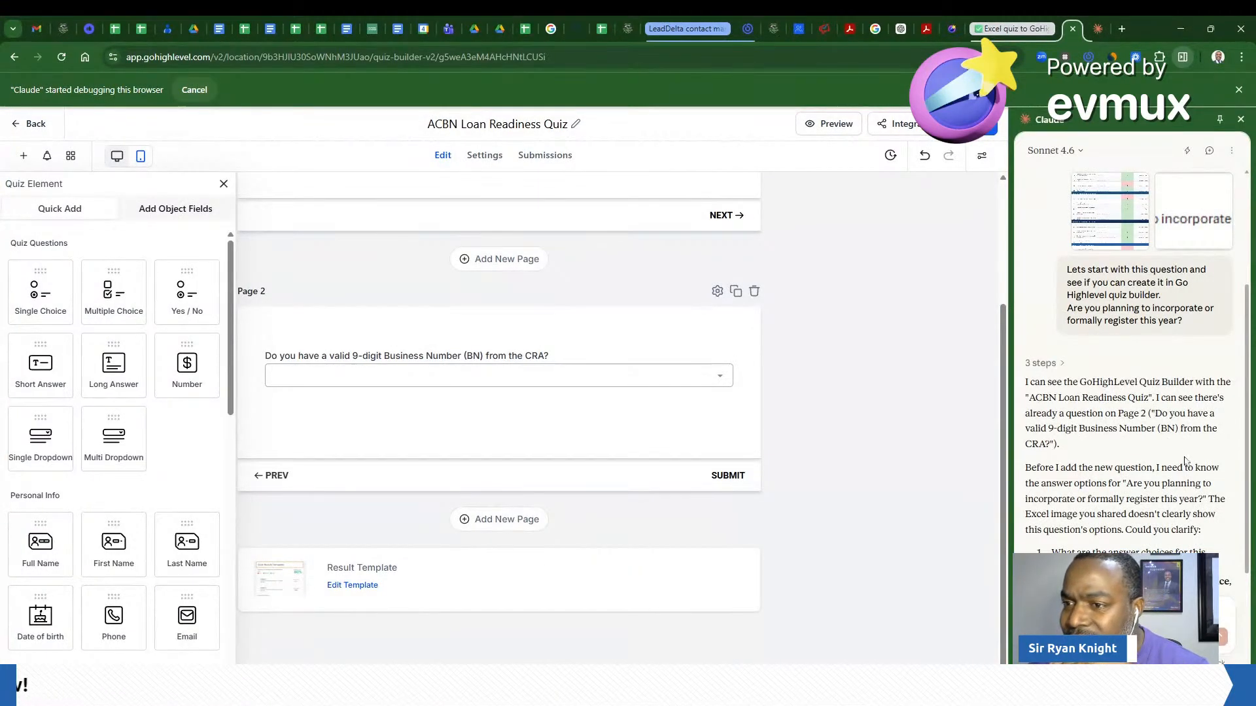
{"action": "scroll", "coordinate": [1202, 448], "scroll_direction": "down", "scroll_amount": 1}
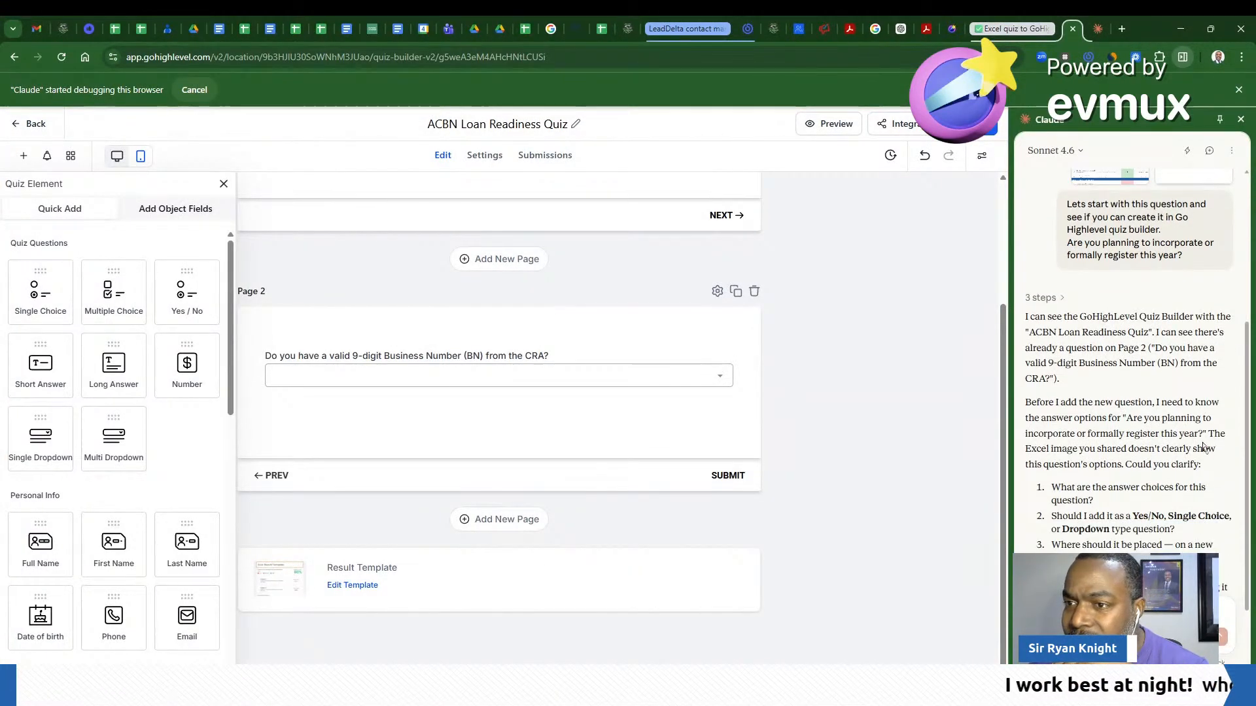
{"action": "scroll", "coordinate": [1202, 448], "scroll_direction": "down", "scroll_amount": 1}
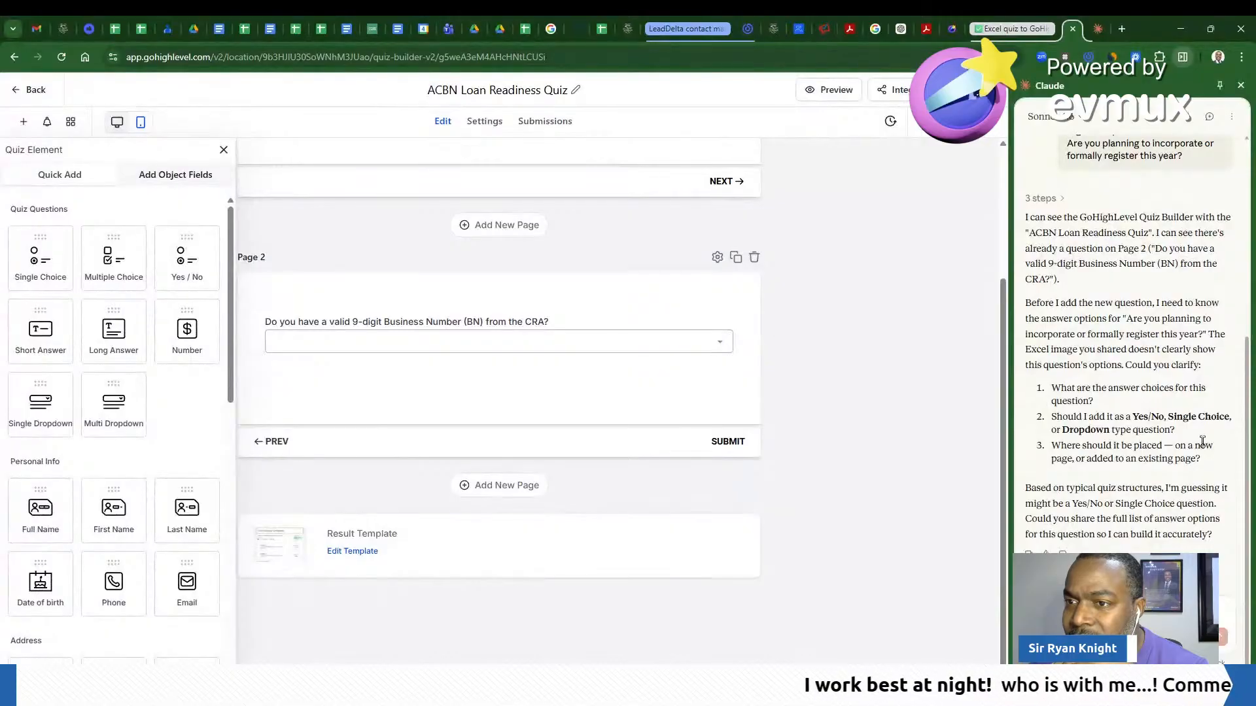
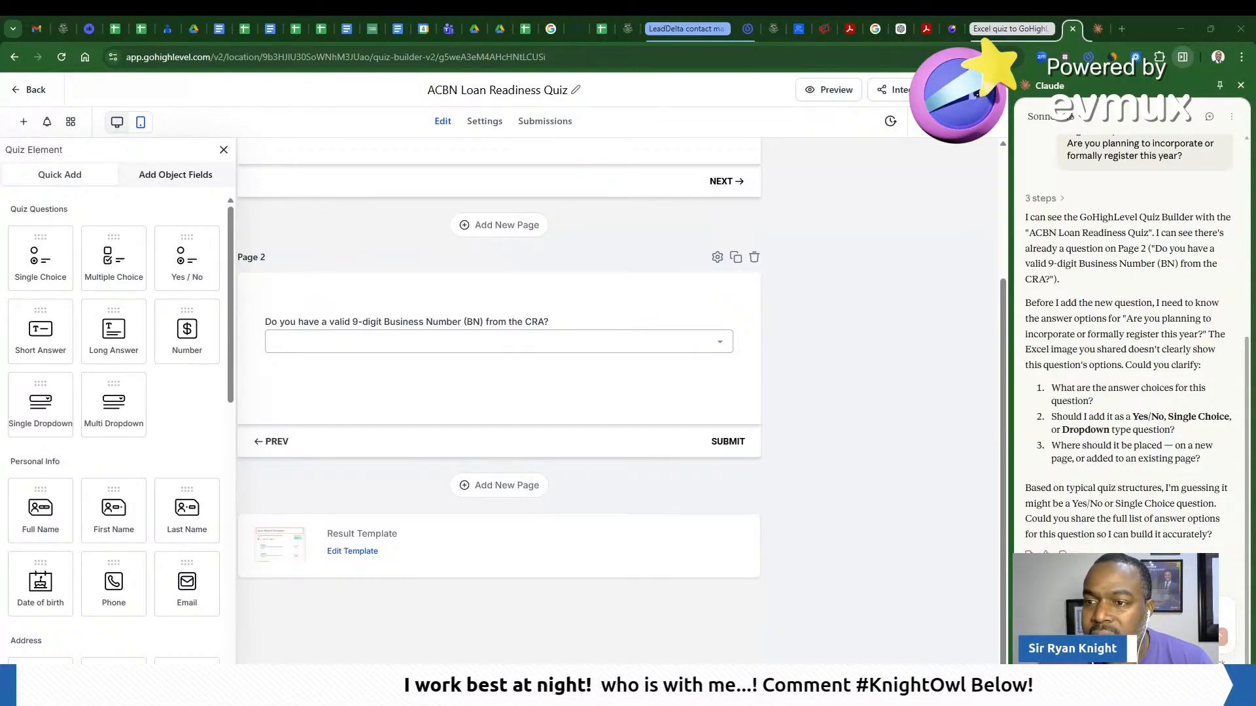
Send Claude the registration question's answers and scores (No plans to register 0, Considering it 2, Yes – planning this year 3, Already incorporated 5) and approve its plan
{"action": "scroll", "coordinate": [1115, 496], "scroll_direction": "down", "scroll_amount": 1}
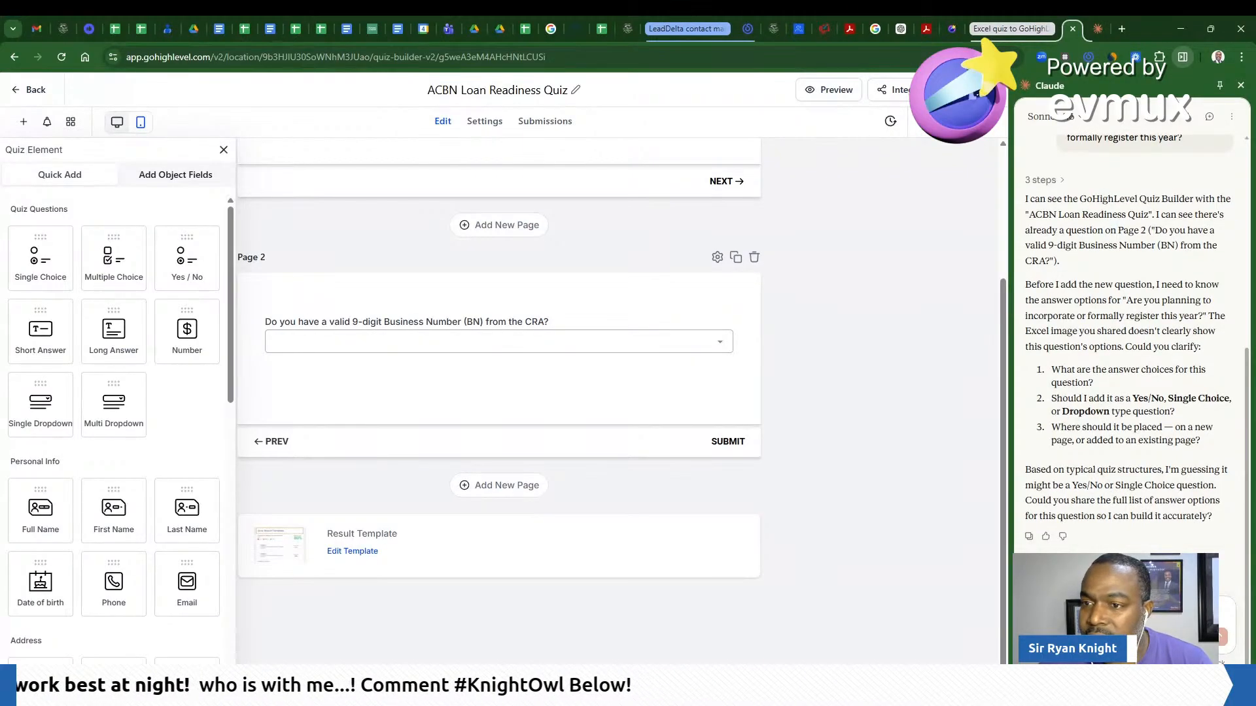
{"action": "key", "text": "ctrl+v"}
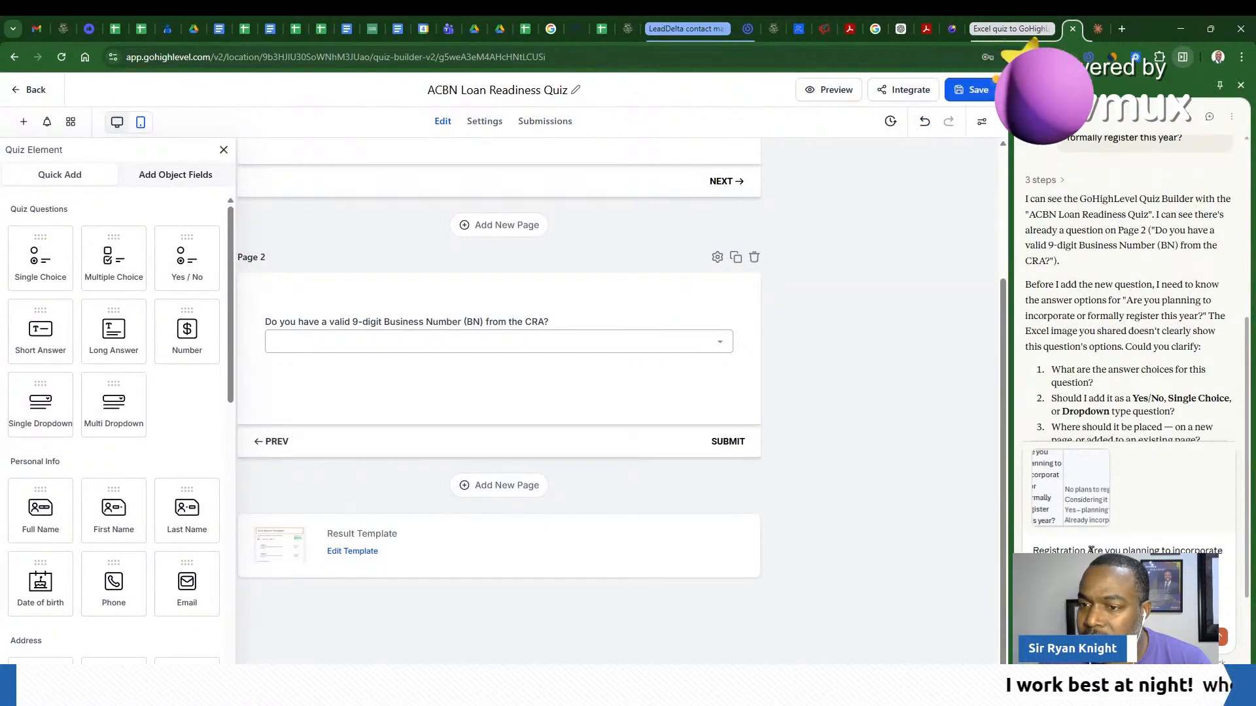
{"action": "key", "text": "Return"}
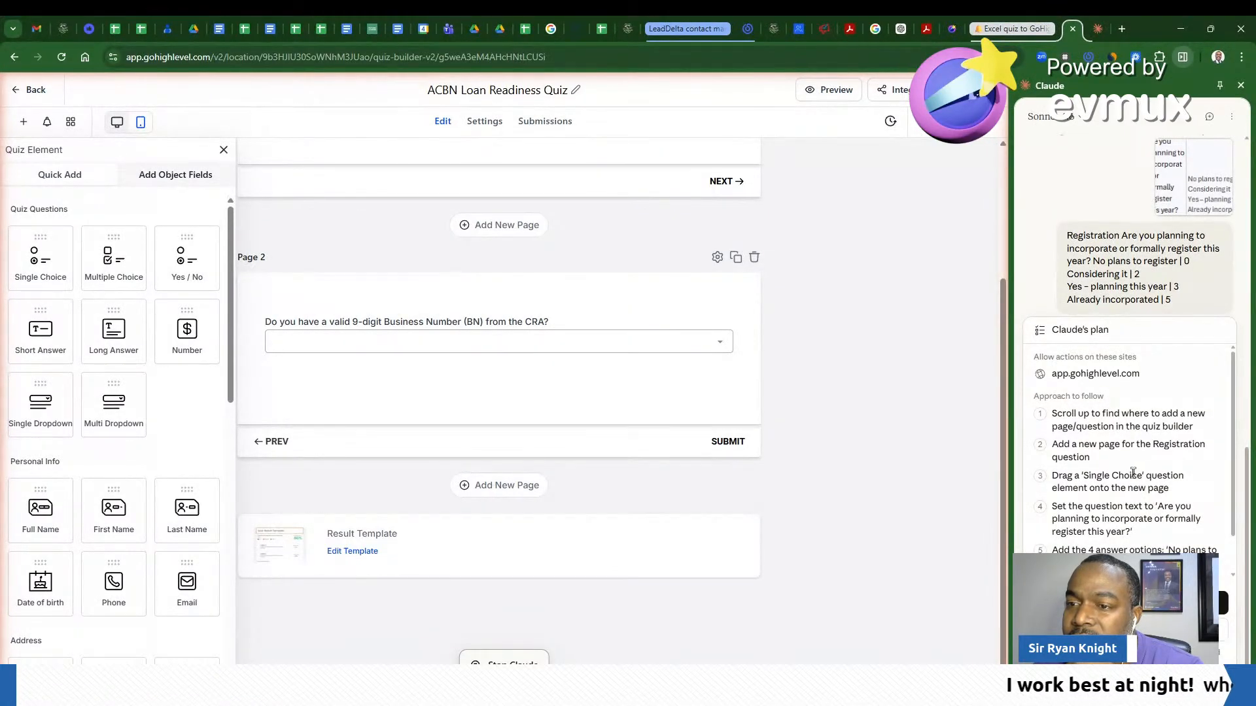
{"action": "scroll", "coordinate": [1151, 489], "scroll_direction": "down", "scroll_amount": 1}
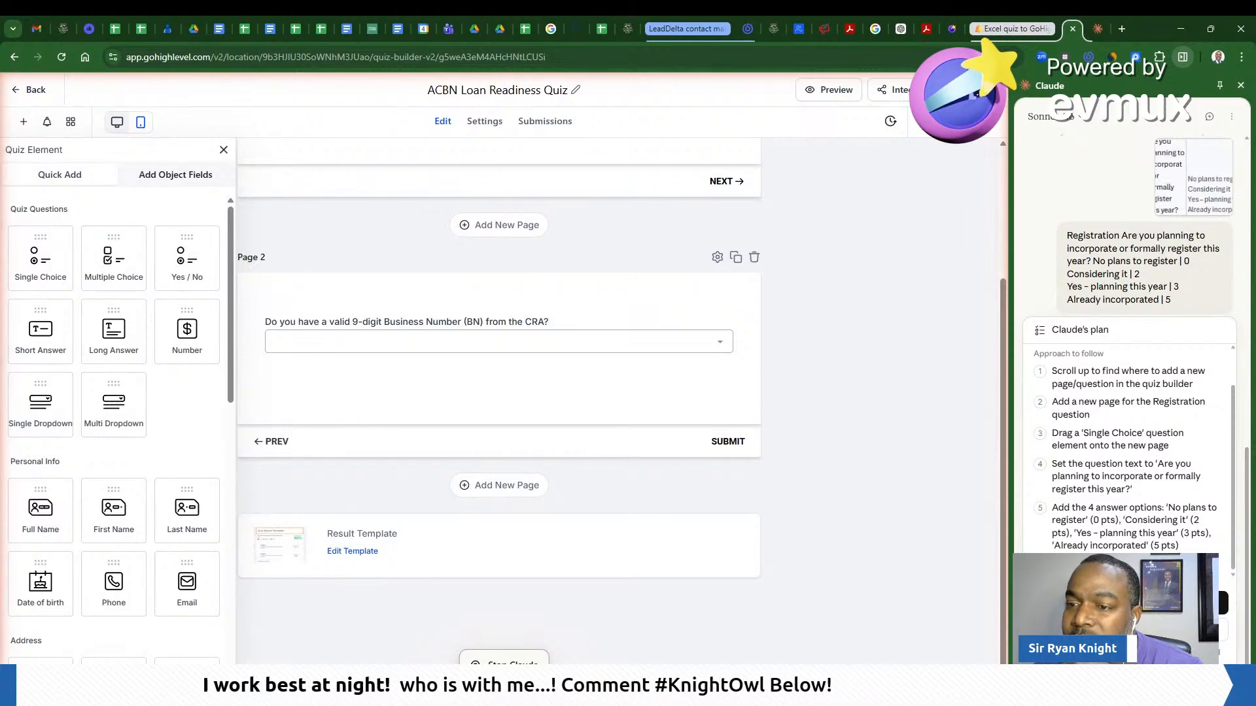
{"action": "left_click", "coordinate": [1151, 602]}
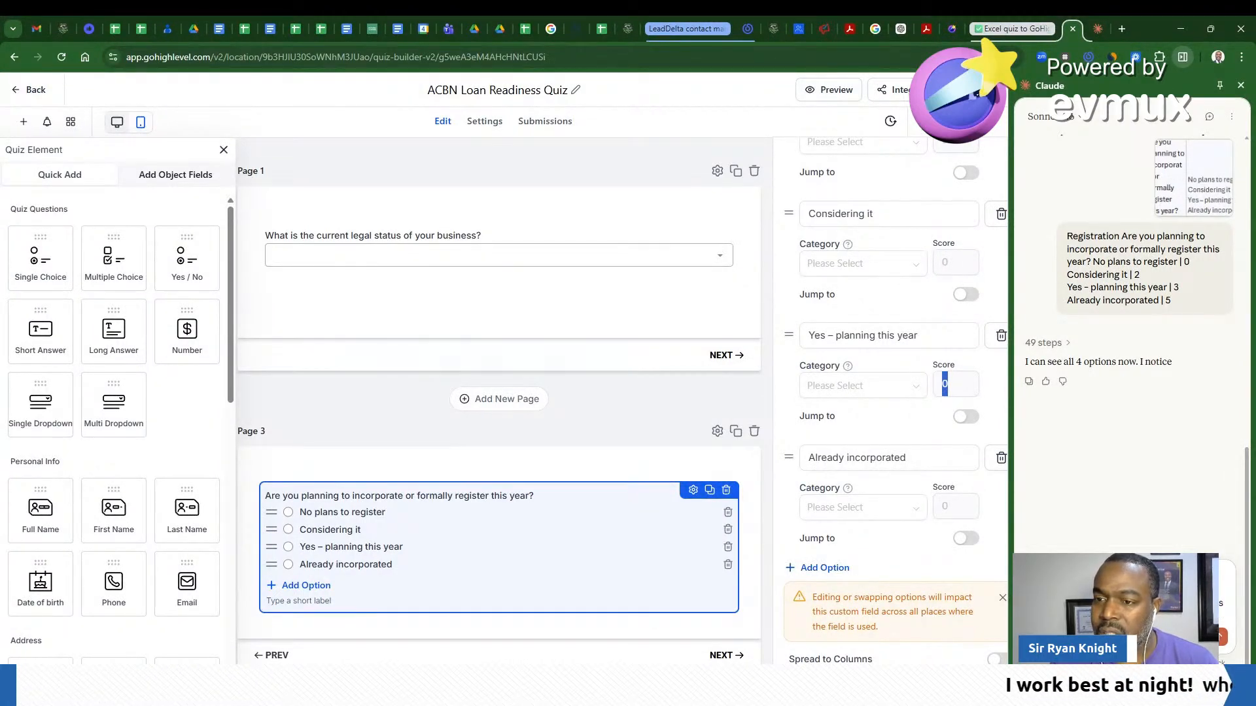
Tell Claude to select the Registration category before adding scores, and check each answer option's category and score on the new question
{"action": "key", "text": "Return"}
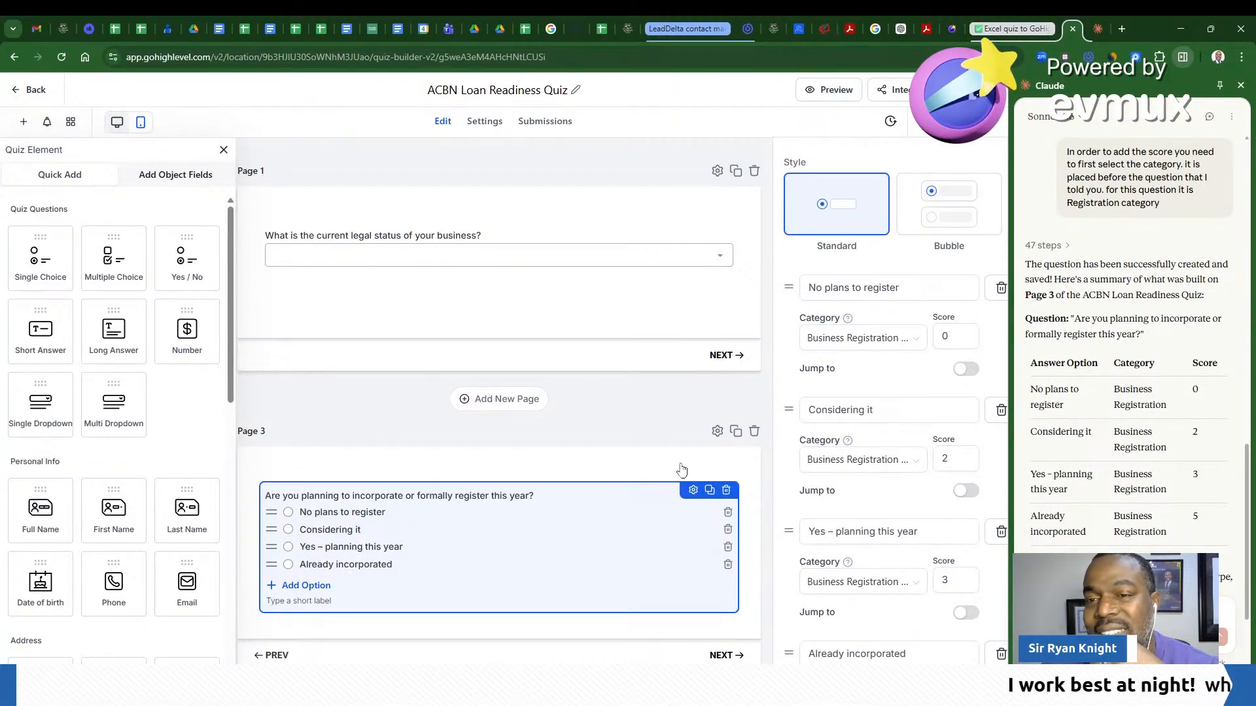
{"action": "scroll", "coordinate": [609, 451], "scroll_direction": "down", "scroll_amount": 2}
{"action": "scroll", "coordinate": [899, 440], "scroll_direction": "down", "scroll_amount": 3}
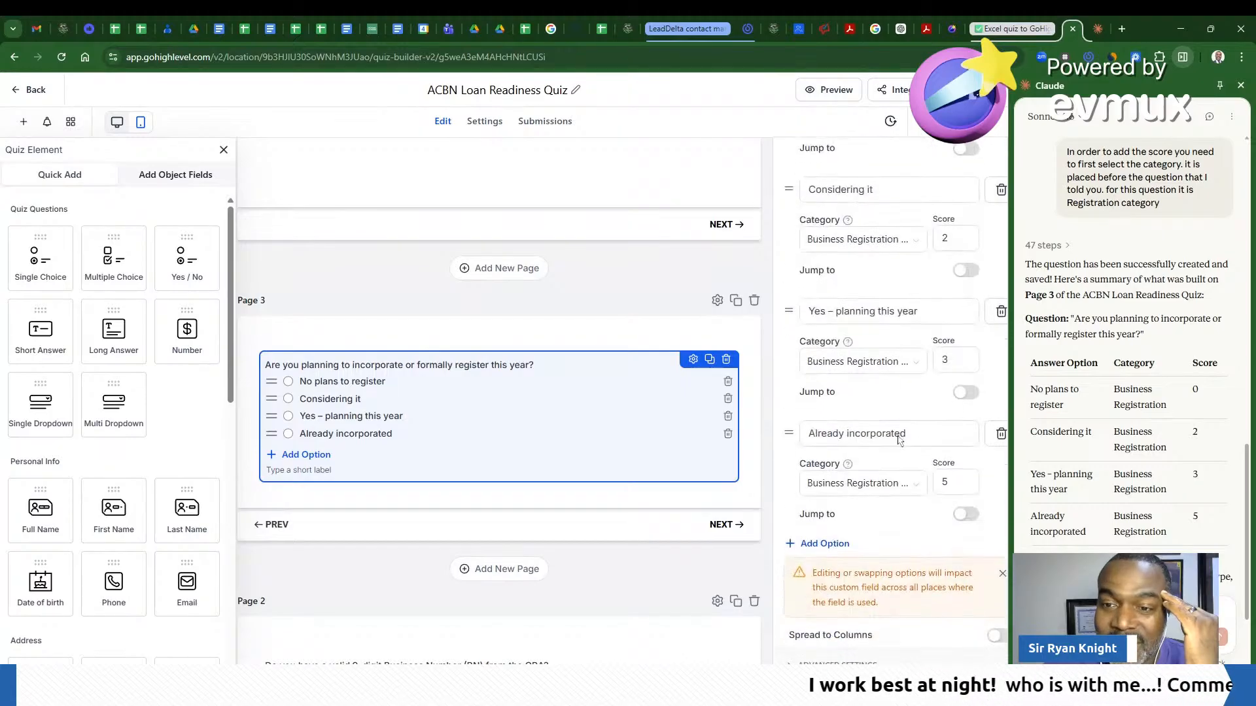
{"action": "scroll", "coordinate": [897, 435], "scroll_direction": "up", "scroll_amount": 10}
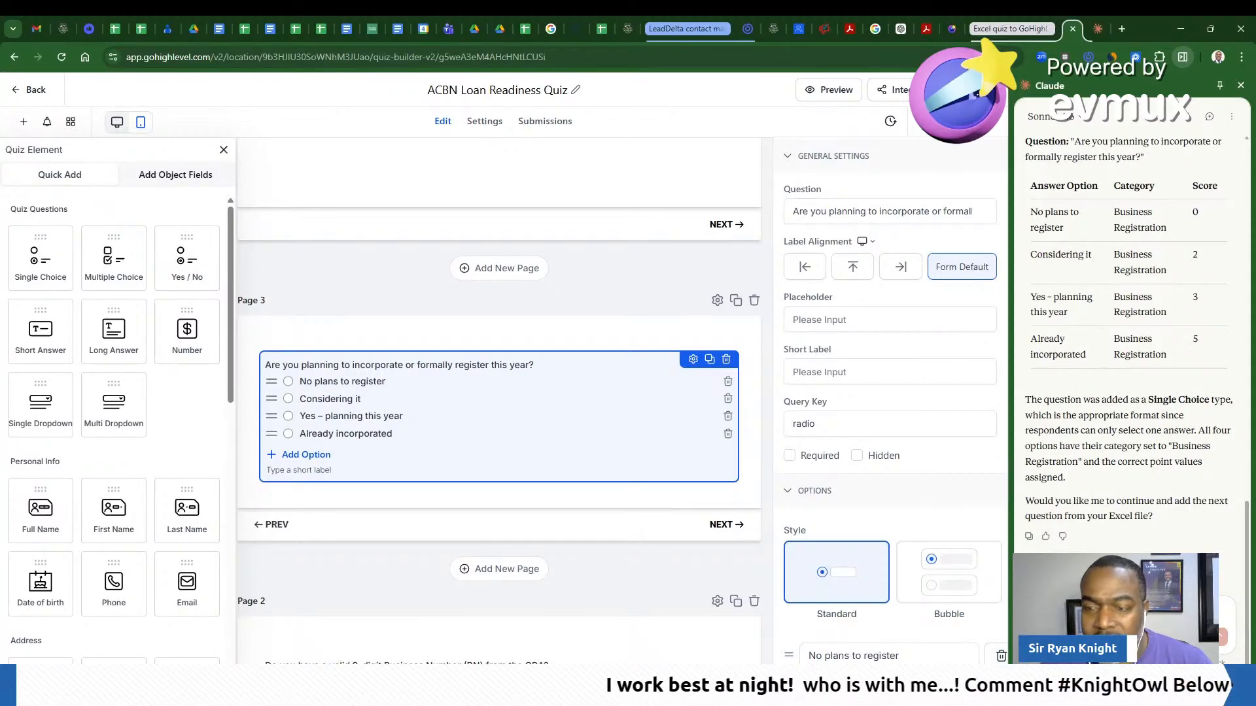
Paste the remaining scorecard questions, from question 4 onward, with their image into the Claude message
{"action": "key", "text": "ctrl+v"}
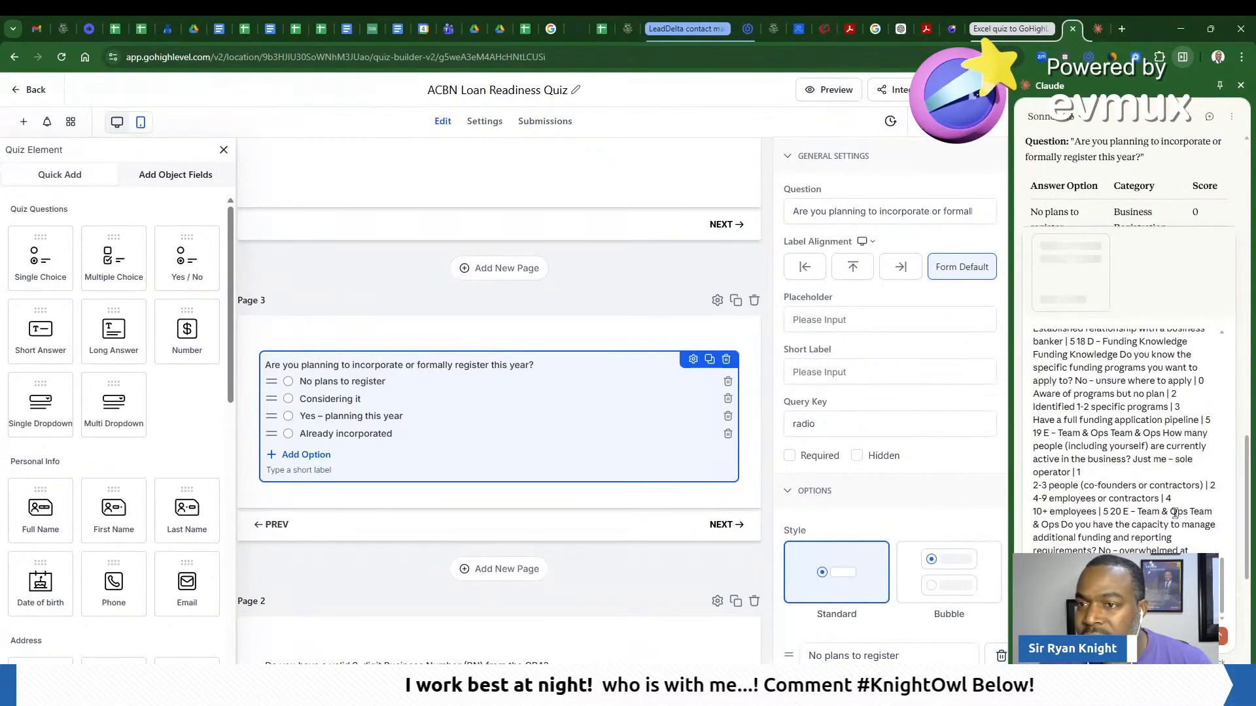
{"action": "scroll", "coordinate": [1177, 501], "scroll_direction": "up", "scroll_amount": 10}
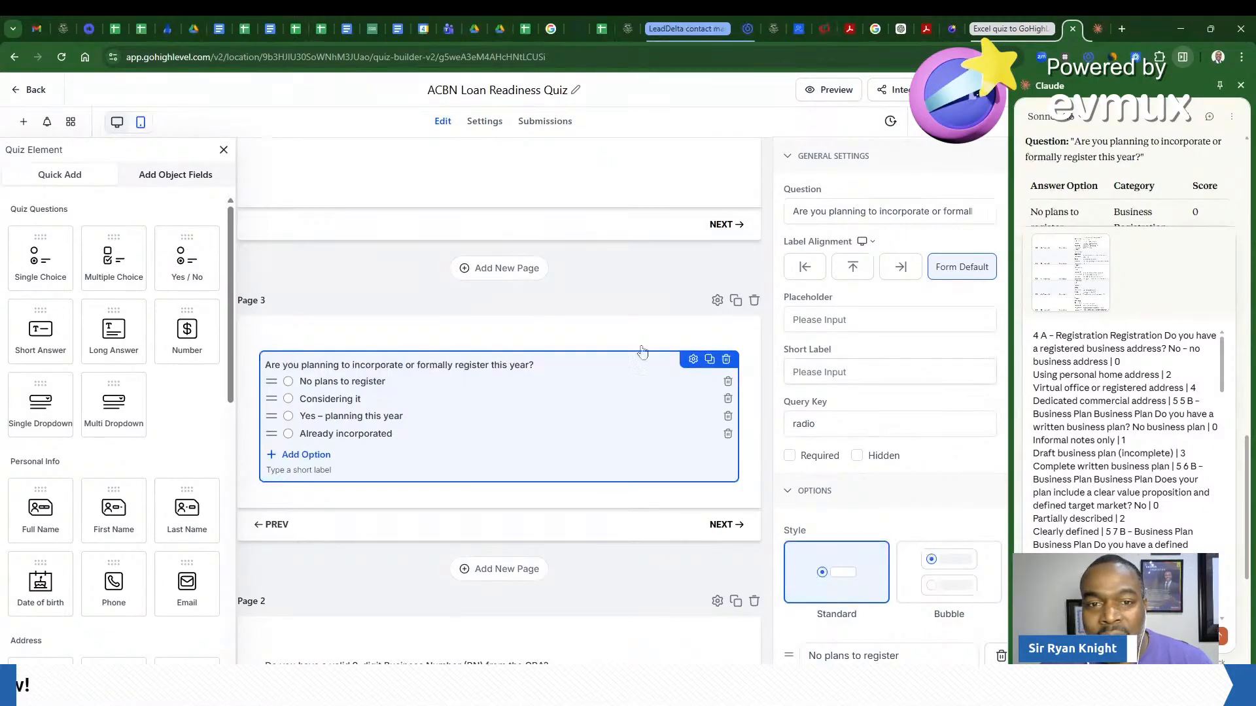
Reorder the quiz pages so that Page 2, with the Business Number question, comes before Page 3
{"action": "scroll", "coordinate": [497, 431], "scroll_direction": "down", "scroll_amount": 2}
{"action": "scroll", "coordinate": [499, 431], "scroll_direction": "up", "scroll_amount": 4}
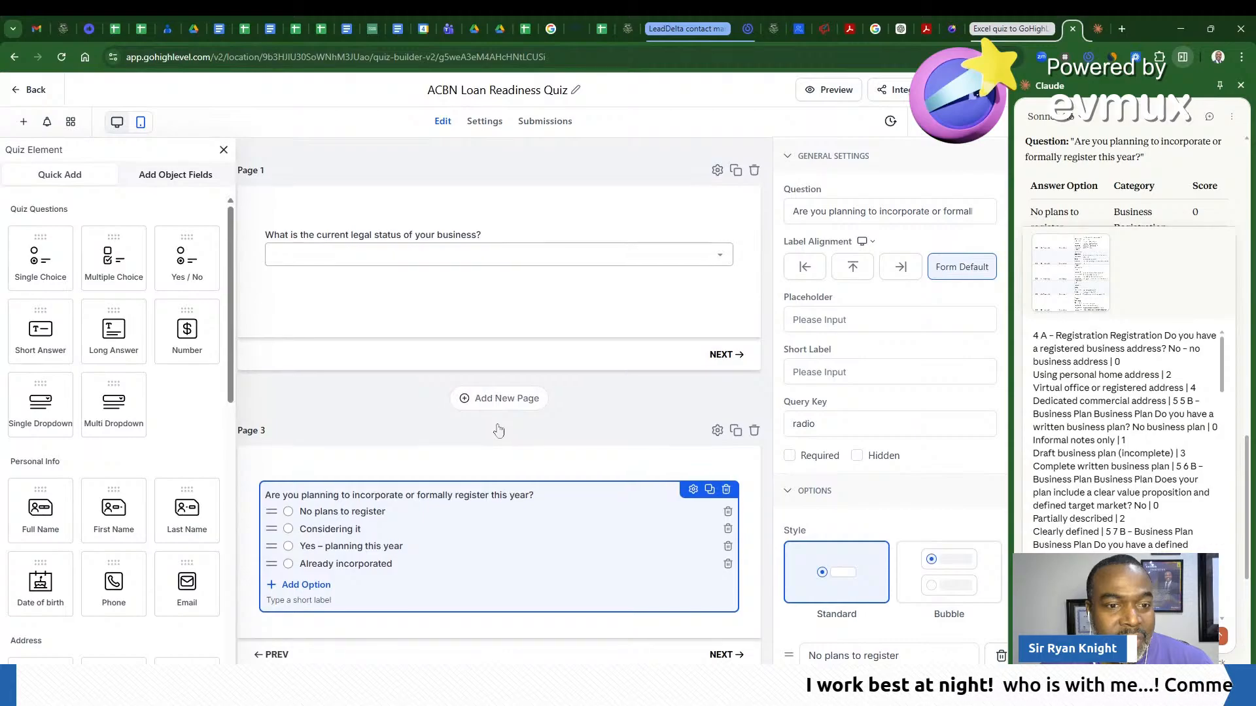
{"action": "scroll", "coordinate": [498, 431], "scroll_direction": "down", "scroll_amount": 5}
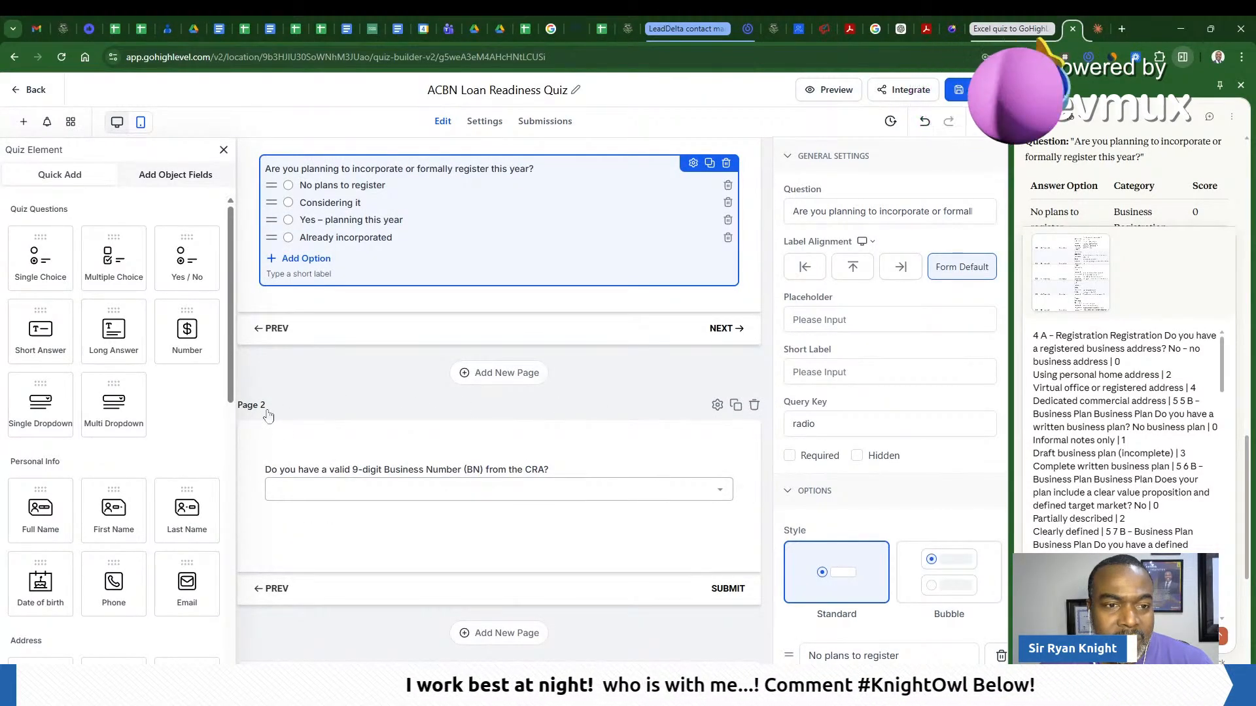
{"action": "left_click_drag", "start_coordinate": [266, 408], "coordinate": [344, 286]}
{"action": "scroll", "coordinate": [347, 288], "scroll_direction": "down", "scroll_amount": 6}
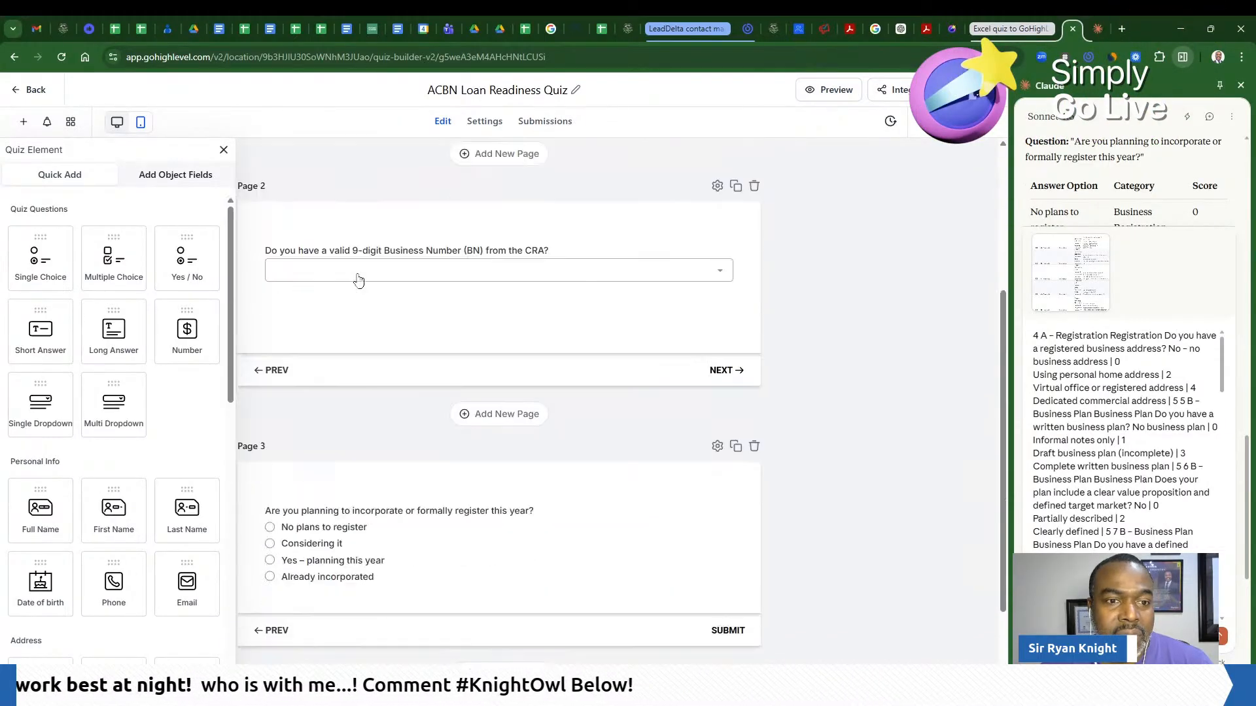
{"action": "scroll", "coordinate": [359, 281], "scroll_direction": "down", "scroll_amount": 1}
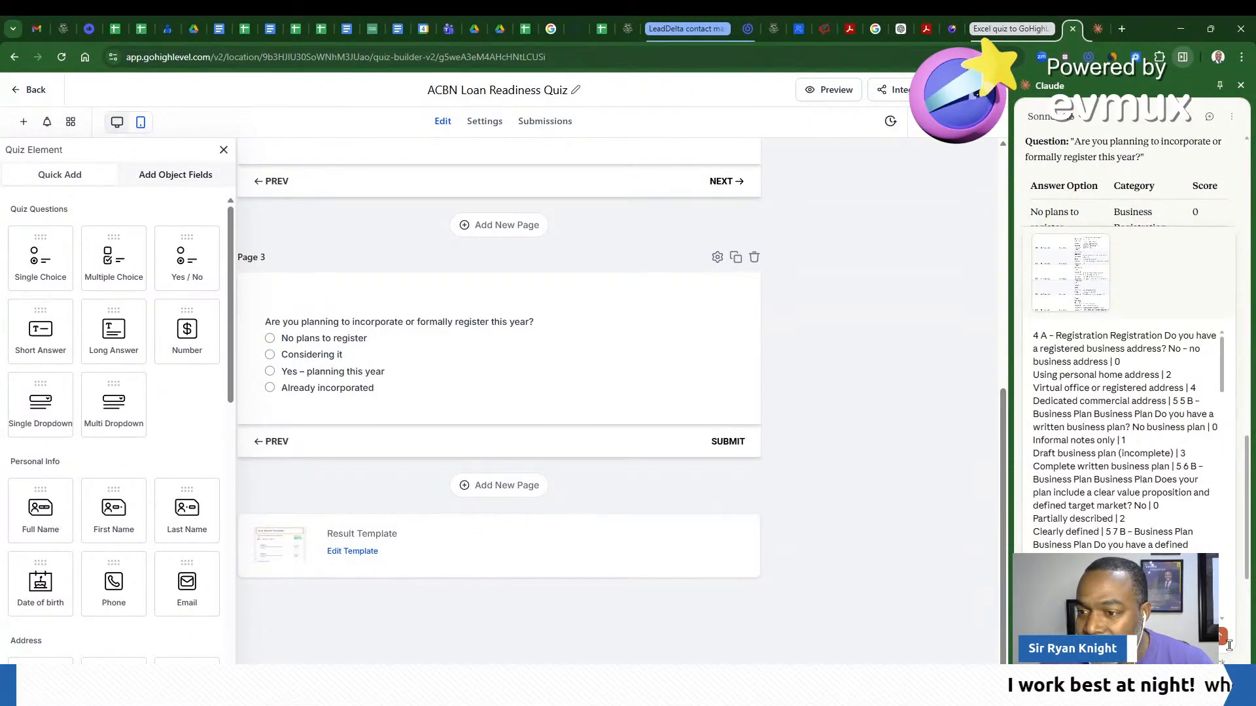
Check the pasted scorecard questions in the Claude message and try to send them with the attached image
{"action": "scroll", "coordinate": [1133, 428], "scroll_direction": "down", "scroll_amount": 5}
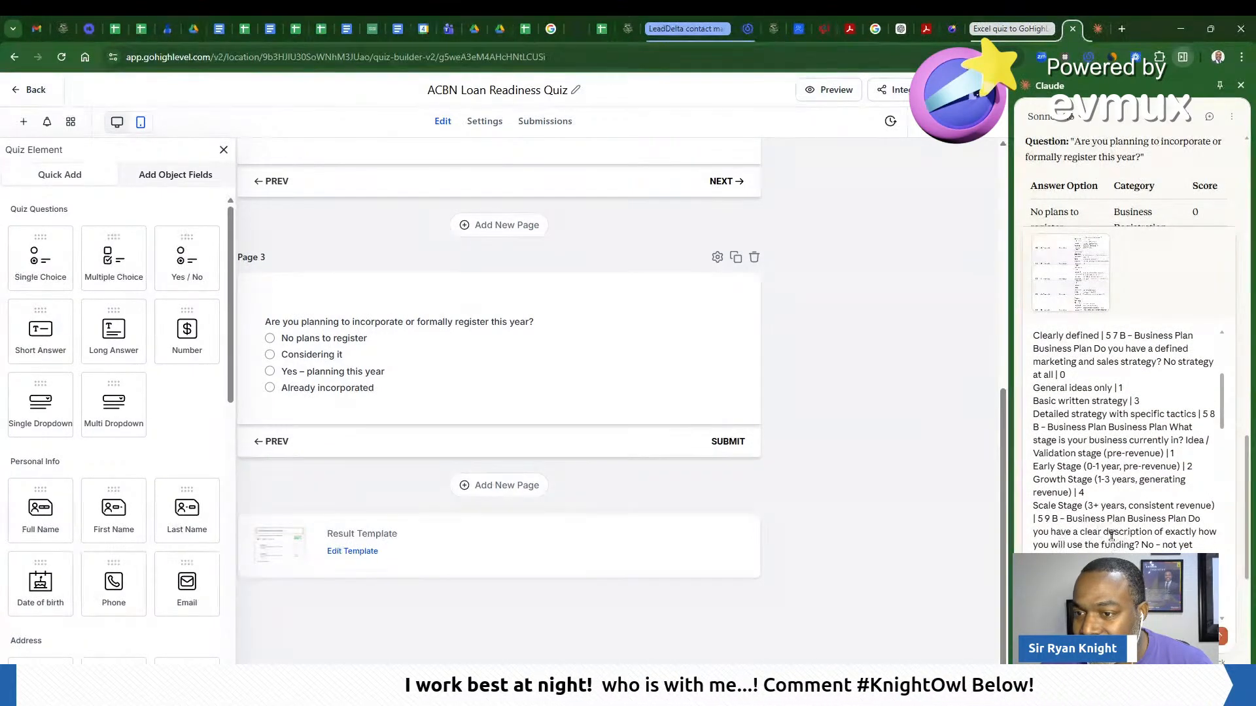
{"action": "scroll", "coordinate": [1129, 528], "scroll_direction": "down", "scroll_amount": 3}
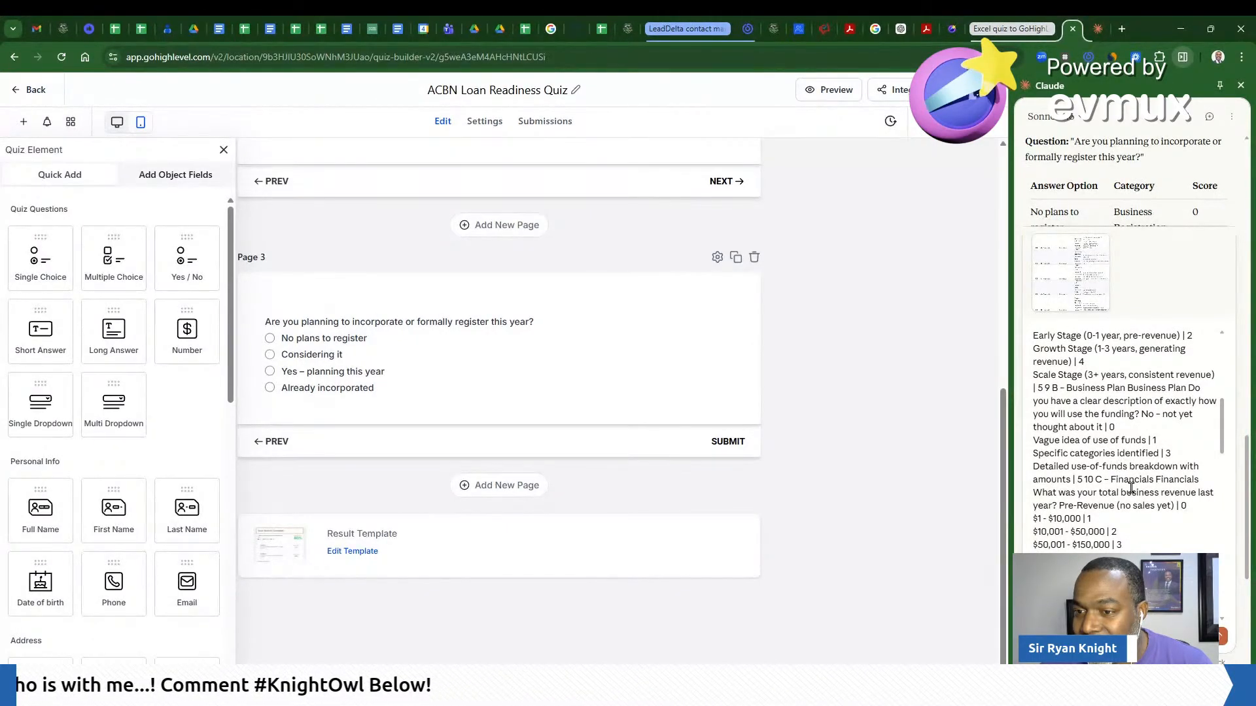
{"action": "left_click", "coordinate": [1223, 642]}
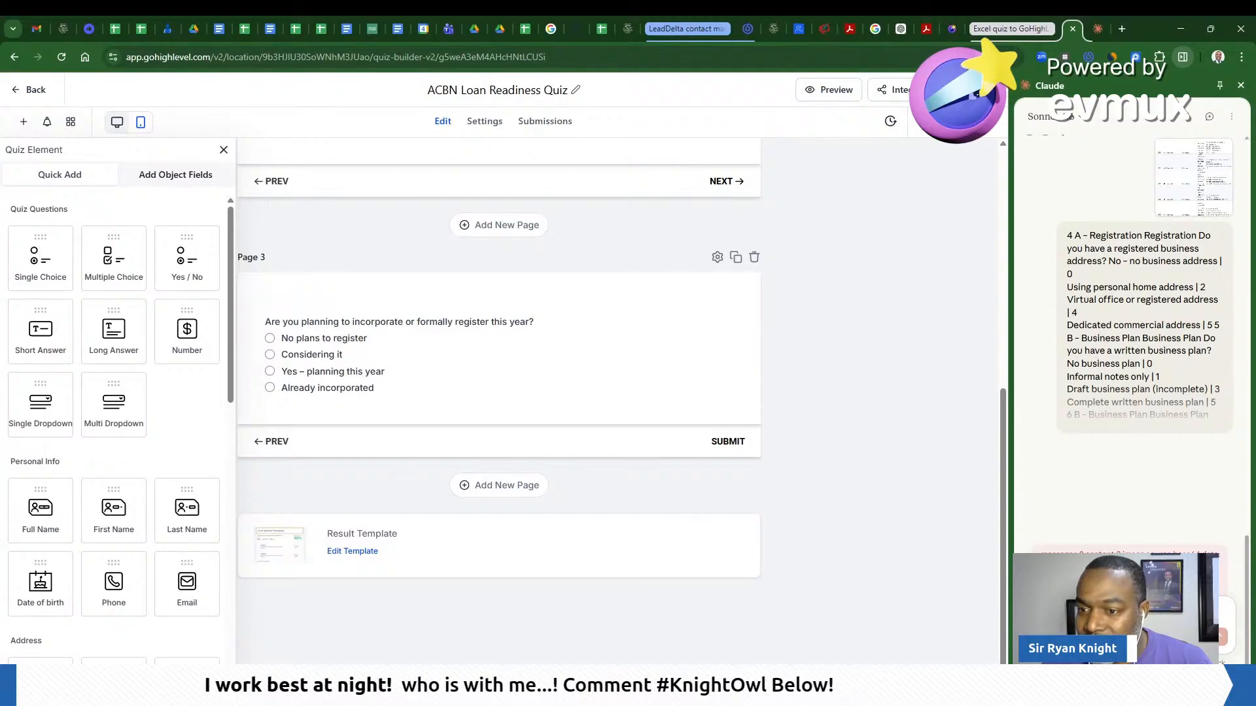
{"action": "left_click", "coordinate": [1222, 639]}
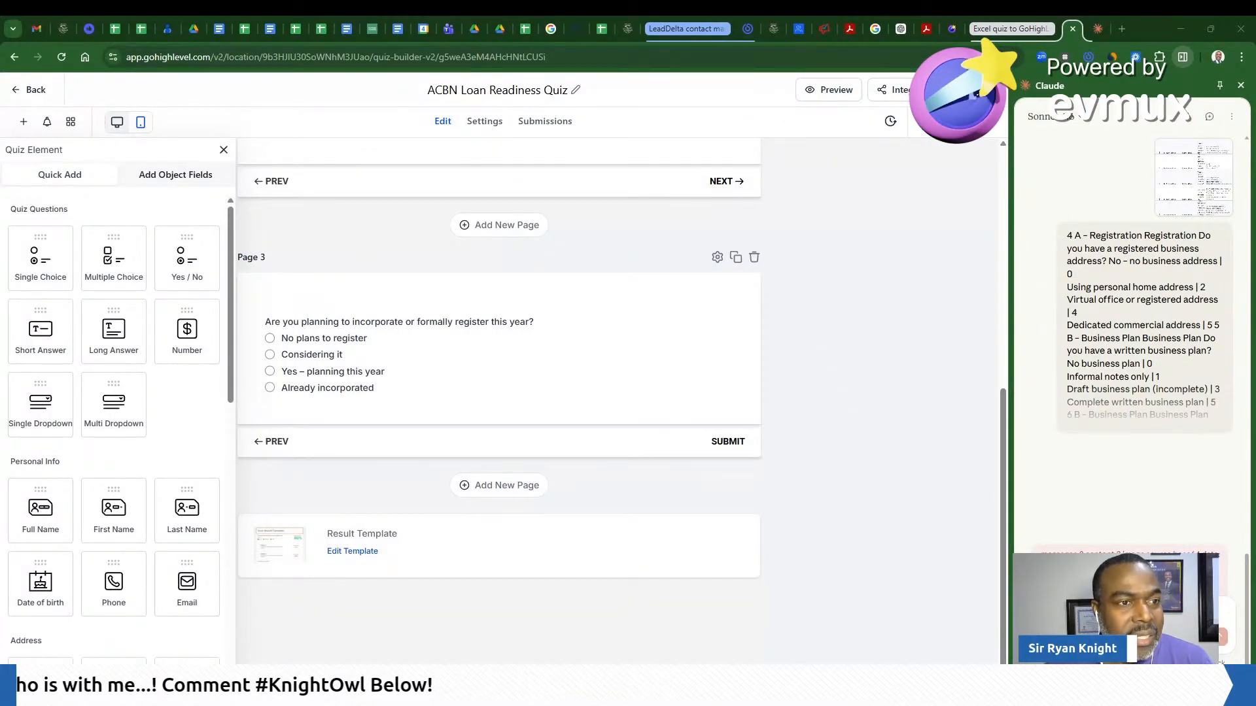
Paste the remaining scorecard questions and their image into a new Claude message and try to send it
{"action": "left_click", "coordinate": [1112, 608]}
{"action": "key", "text": "ctrl+v"}
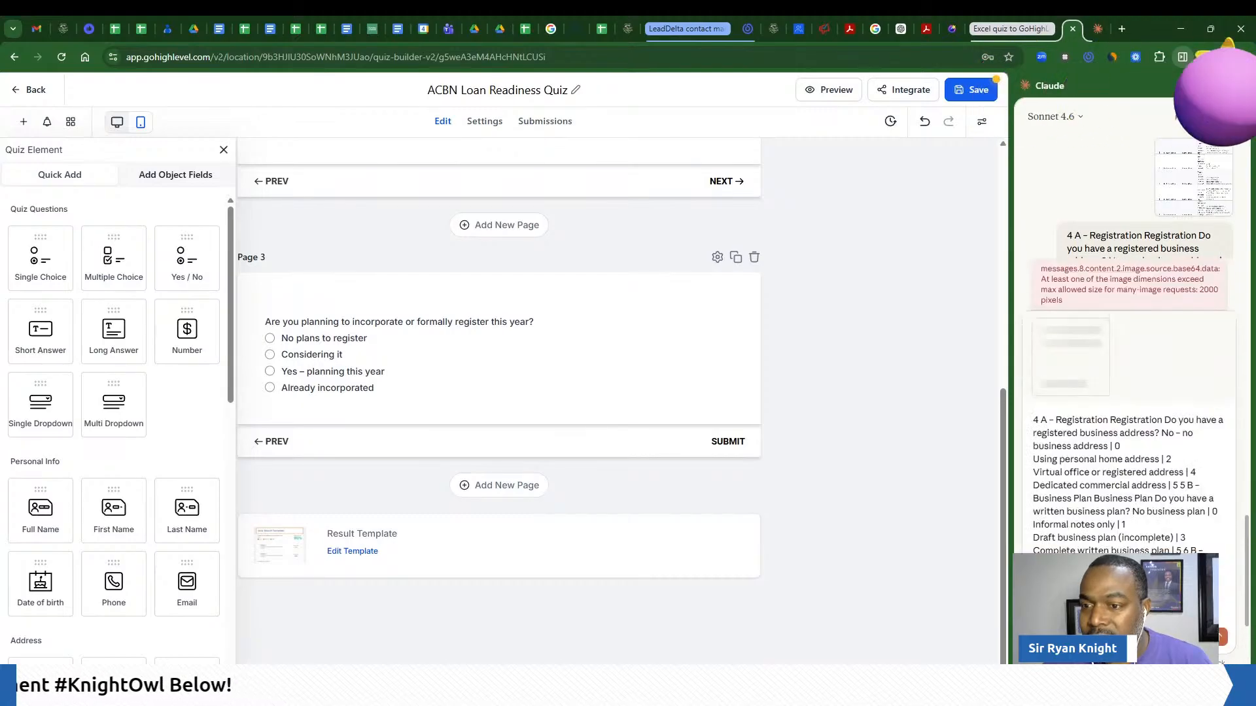
{"action": "left_click", "coordinate": [1225, 644]}
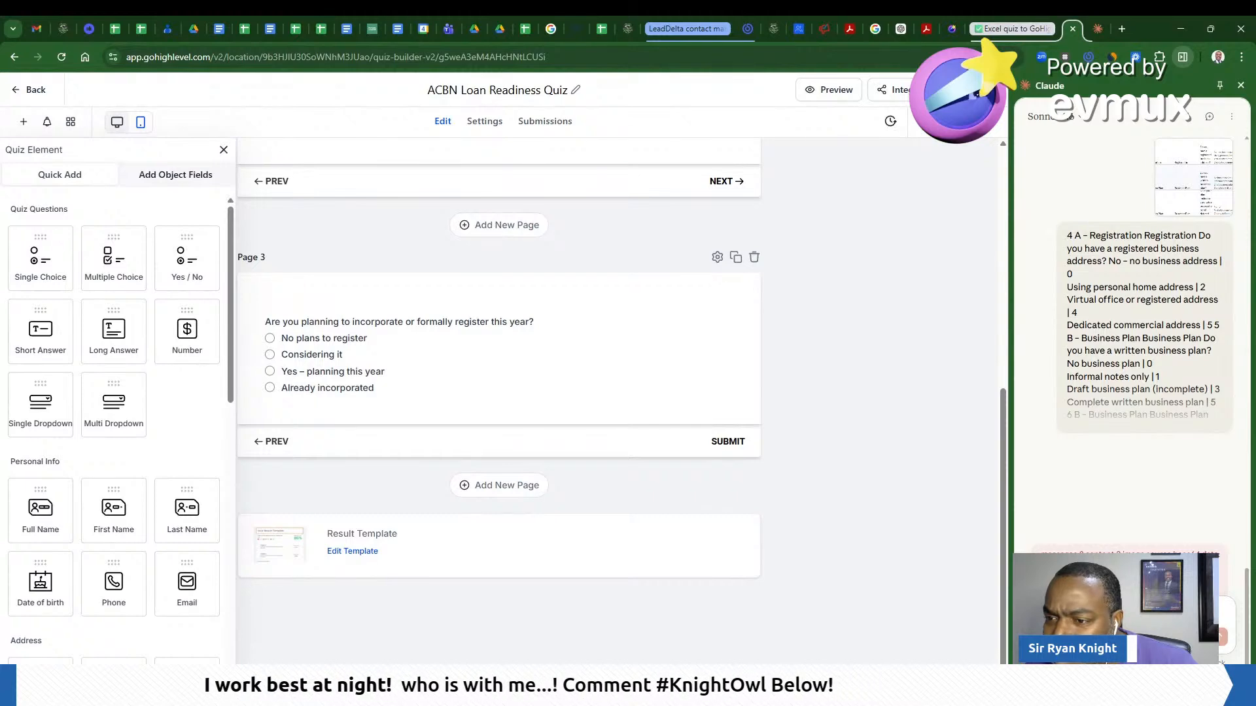
Look over the sent messages and try to send Claude the remaining questions as text without the image
{"action": "scroll", "coordinate": [1084, 440], "scroll_direction": "up", "scroll_amount": 4}
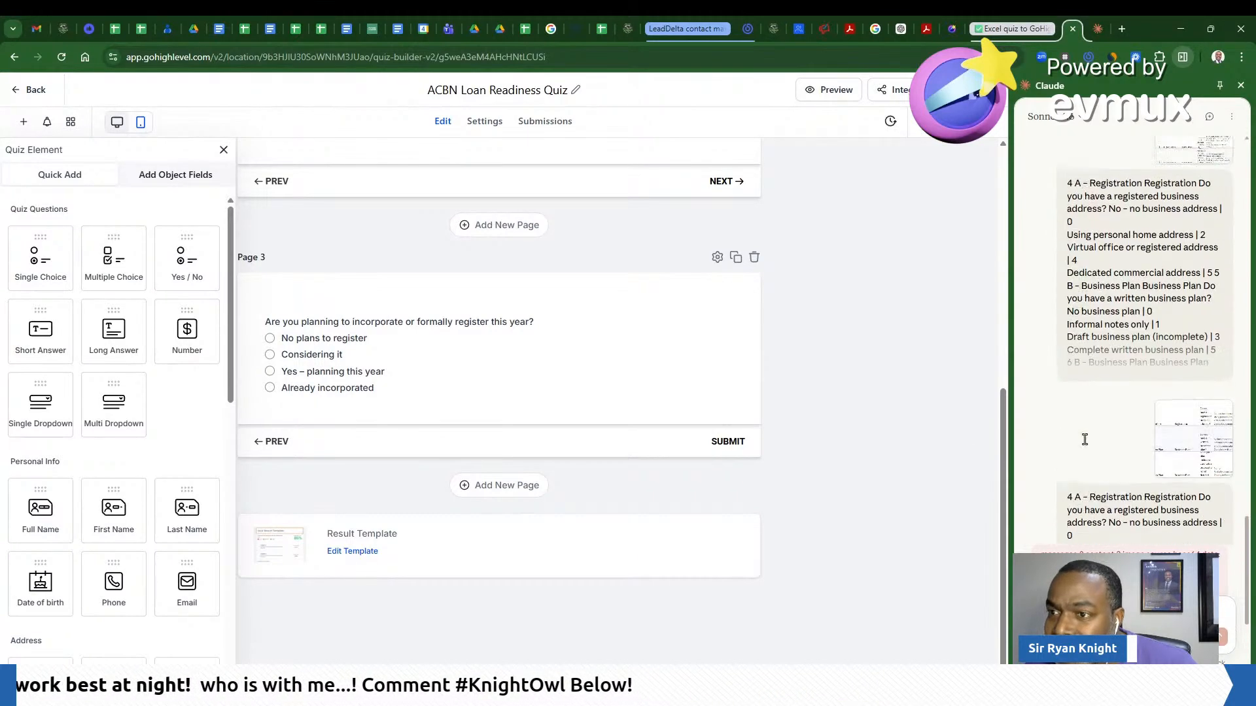
{"action": "scroll", "coordinate": [1206, 459], "scroll_direction": "up", "scroll_amount": 1}
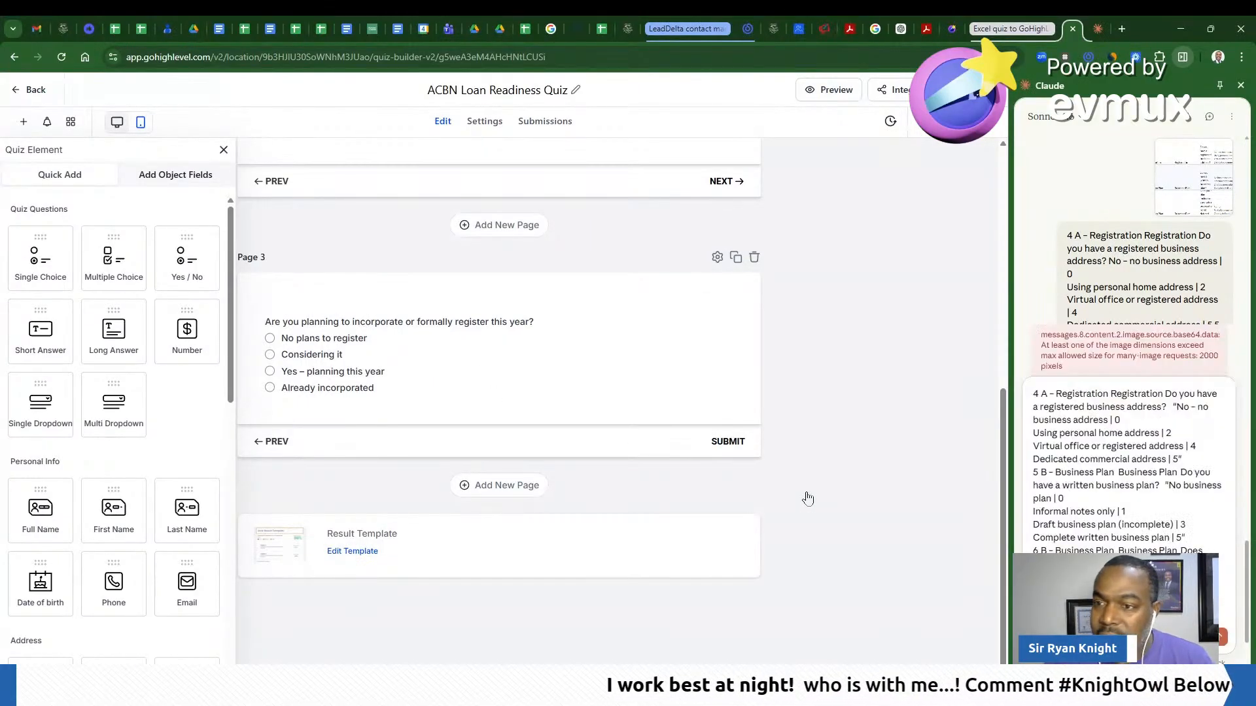
{"action": "key", "text": "Return"}
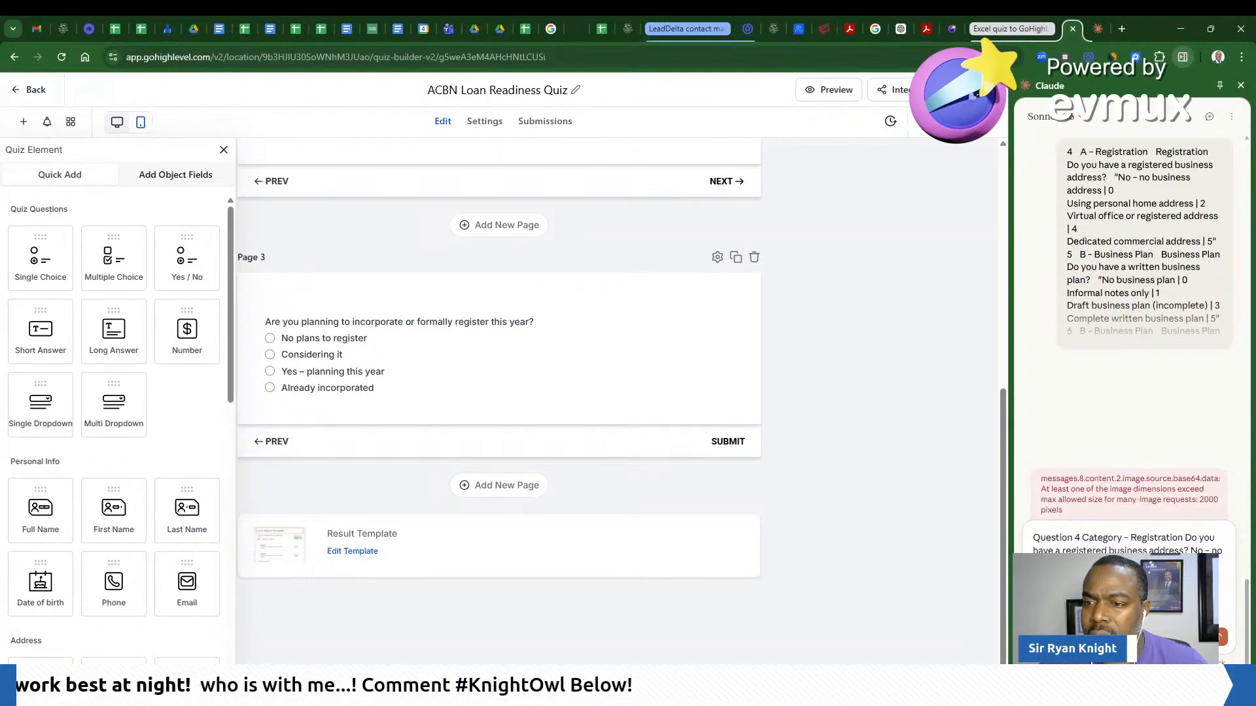
Try to send Claude only question 4, "Do you have a registered business address?", with its Registration category and four scored answers
{"action": "key", "text": "Return"}
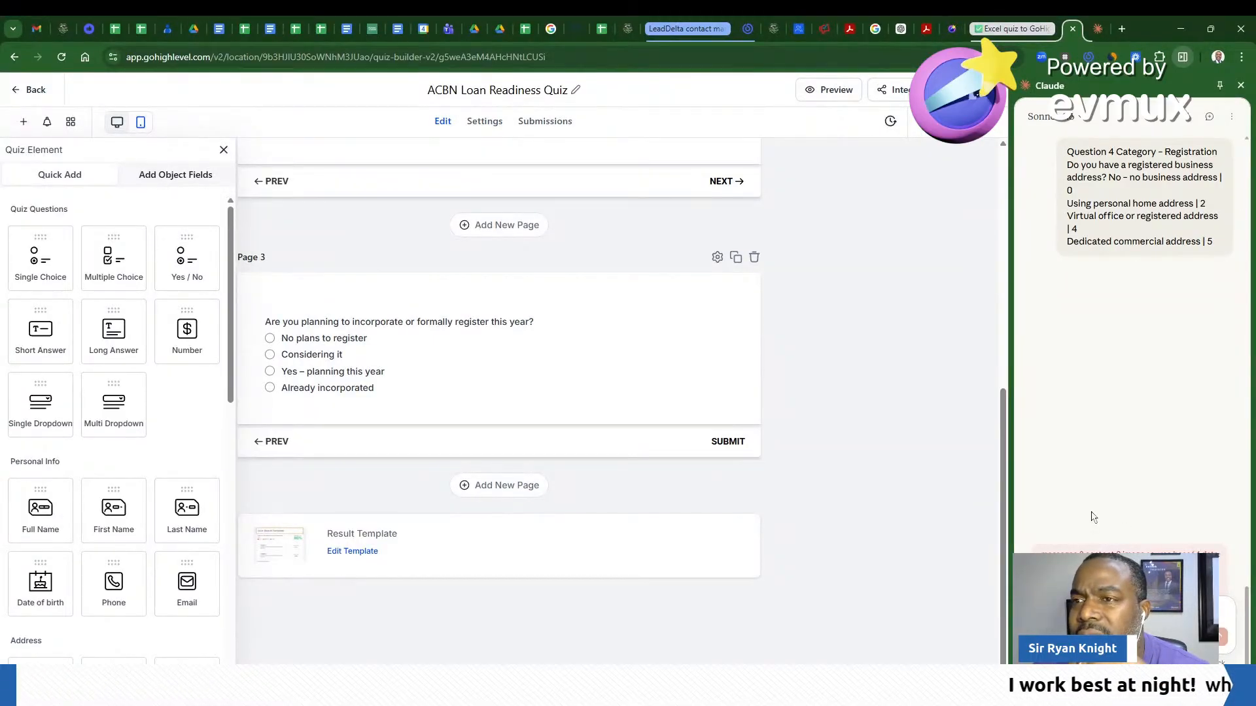
{"action": "scroll", "coordinate": [1092, 517], "scroll_direction": "up", "scroll_amount": 2}
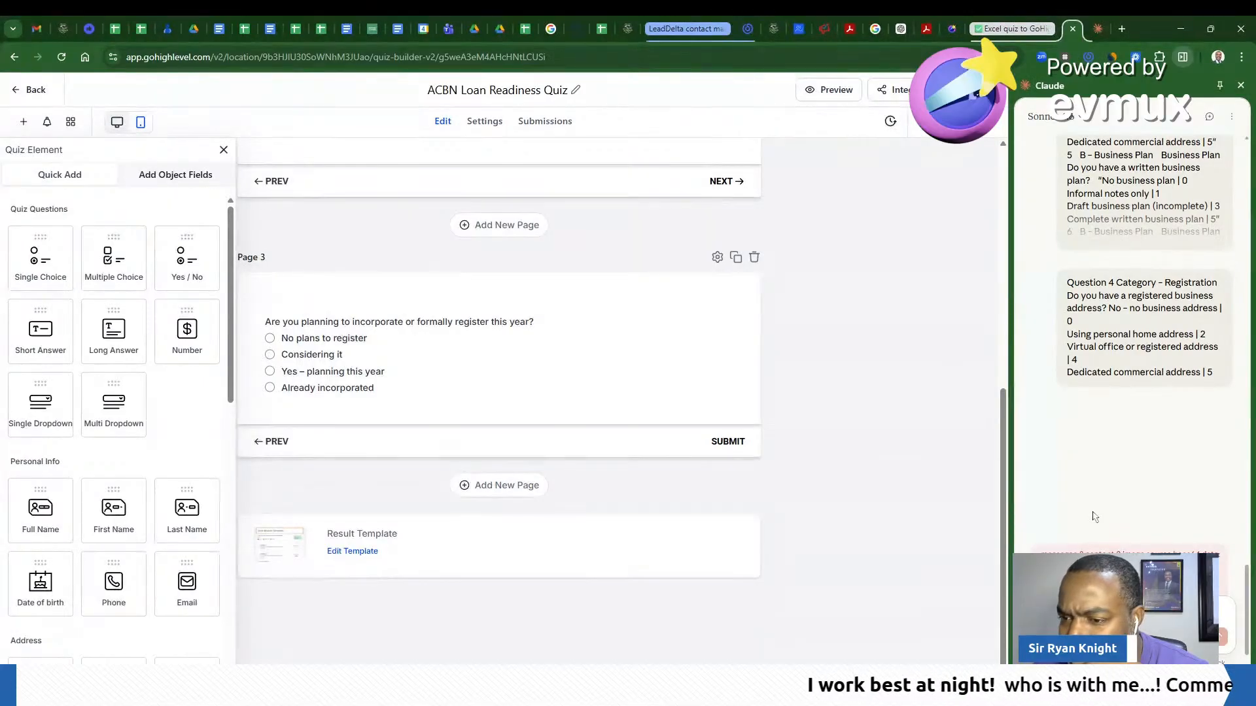
{"action": "scroll", "coordinate": [1094, 517], "scroll_direction": "up", "scroll_amount": 3}
{"action": "scroll", "coordinate": [1094, 517], "scroll_direction": "down", "scroll_amount": 3}
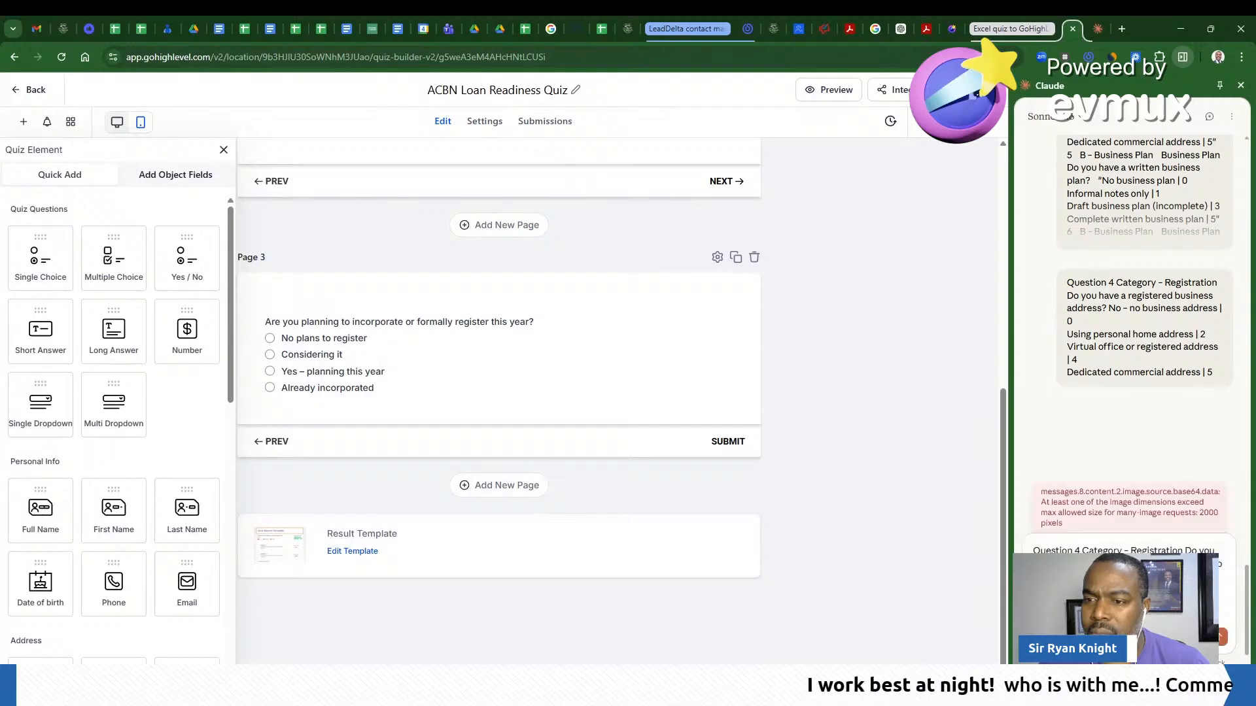
Try to resend the question 4 text to Claude and look back over the conversation
{"action": "left_click", "coordinate": [1222, 639]}
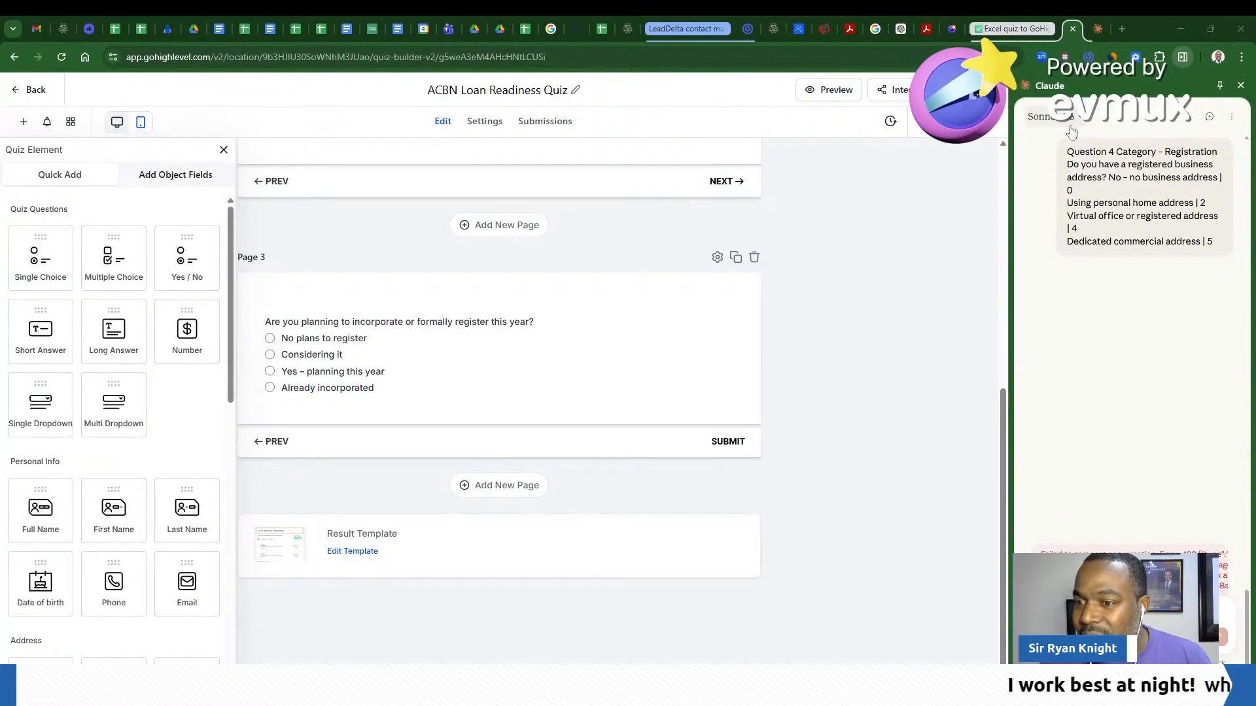
{"action": "scroll", "coordinate": [1140, 396], "scroll_direction": "up", "scroll_amount": 2}
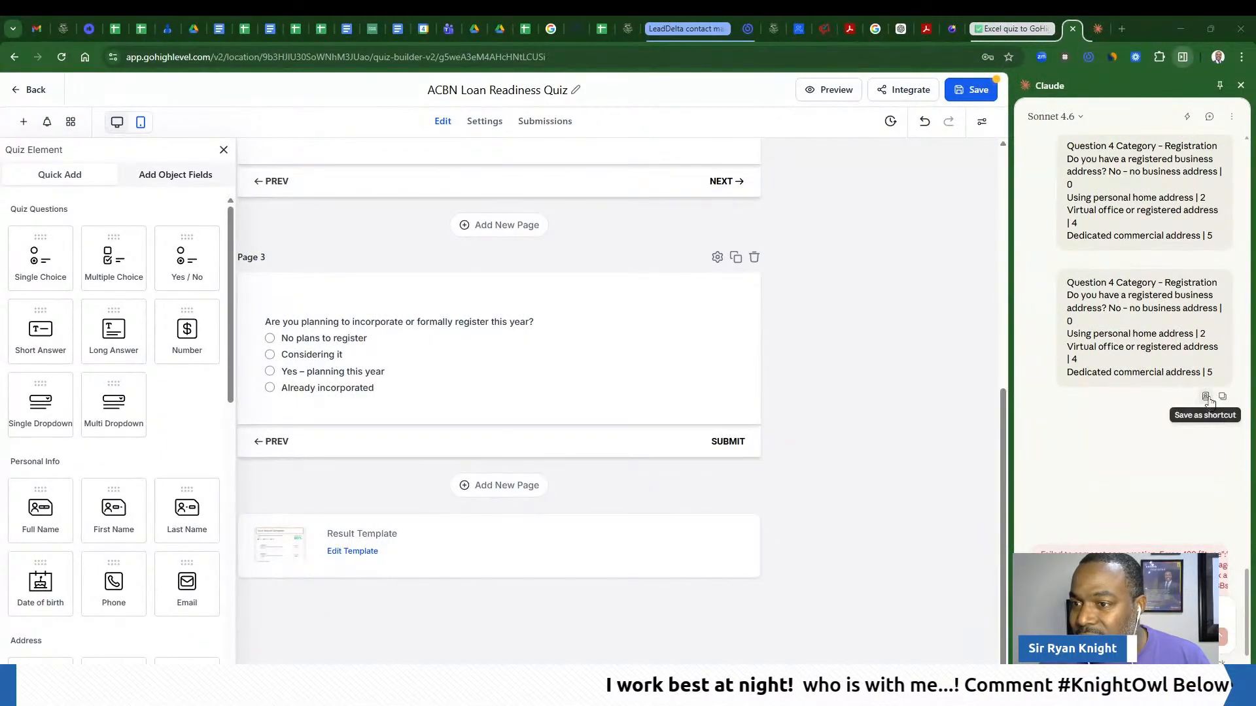
{"action": "scroll", "coordinate": [1158, 329], "scroll_direction": "up", "scroll_amount": 4}
{"action": "scroll", "coordinate": [1158, 329], "scroll_direction": "down", "scroll_amount": 10}
{"action": "scroll", "coordinate": [1158, 338], "scroll_direction": "up", "scroll_amount": 10}
{"action": "scroll", "coordinate": [1157, 347], "scroll_direction": "down", "scroll_amount": 10}
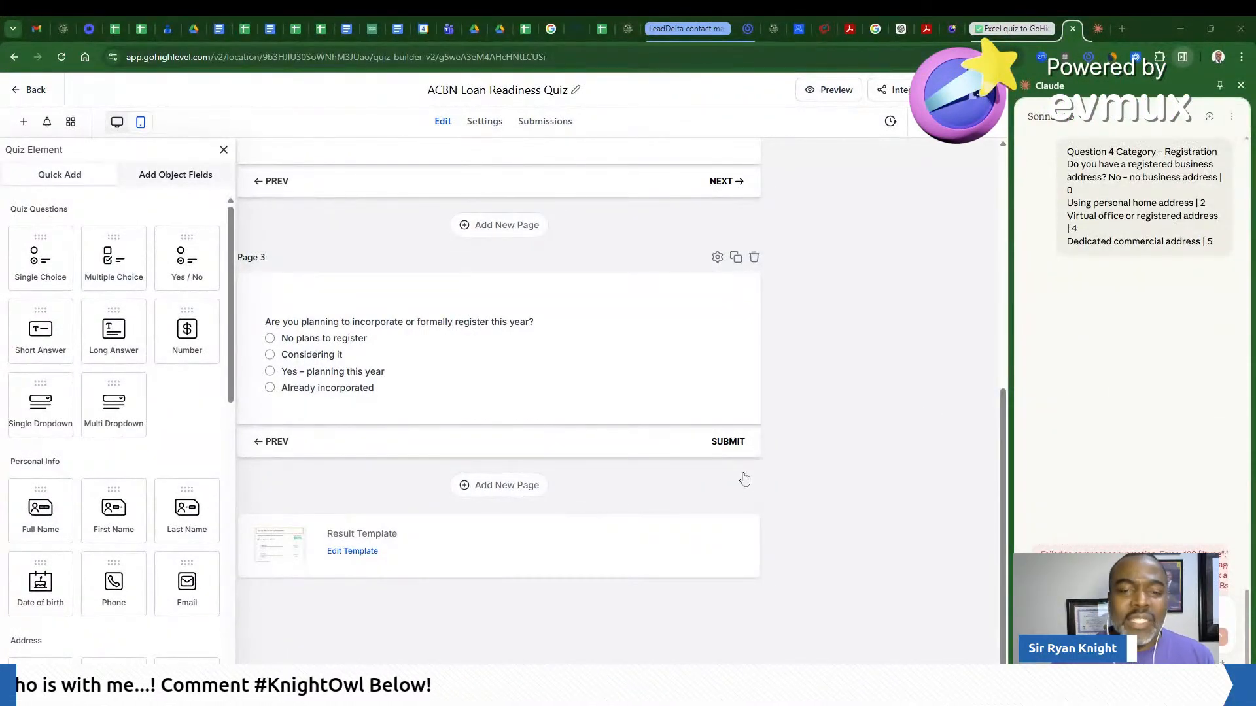